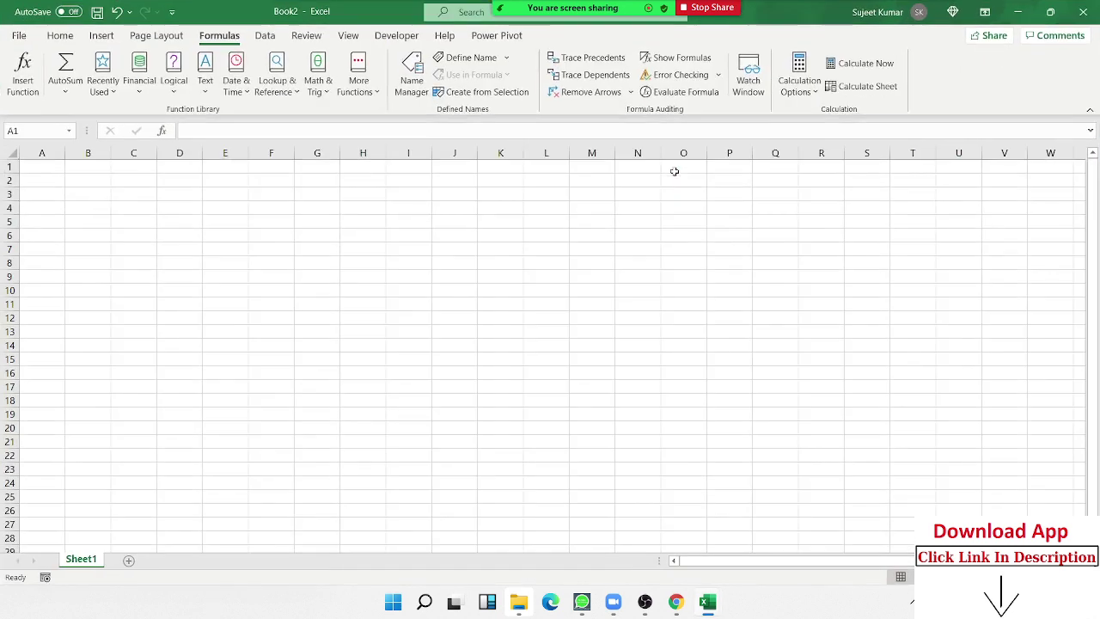
- Zoom in on blank Sheet1 so columns A–I fill the window, then select B2
{"action": "scroll", "coordinate": [252, 348], "scroll_direction": "up", "scroll_amount": 4, "text": "ctrl"}
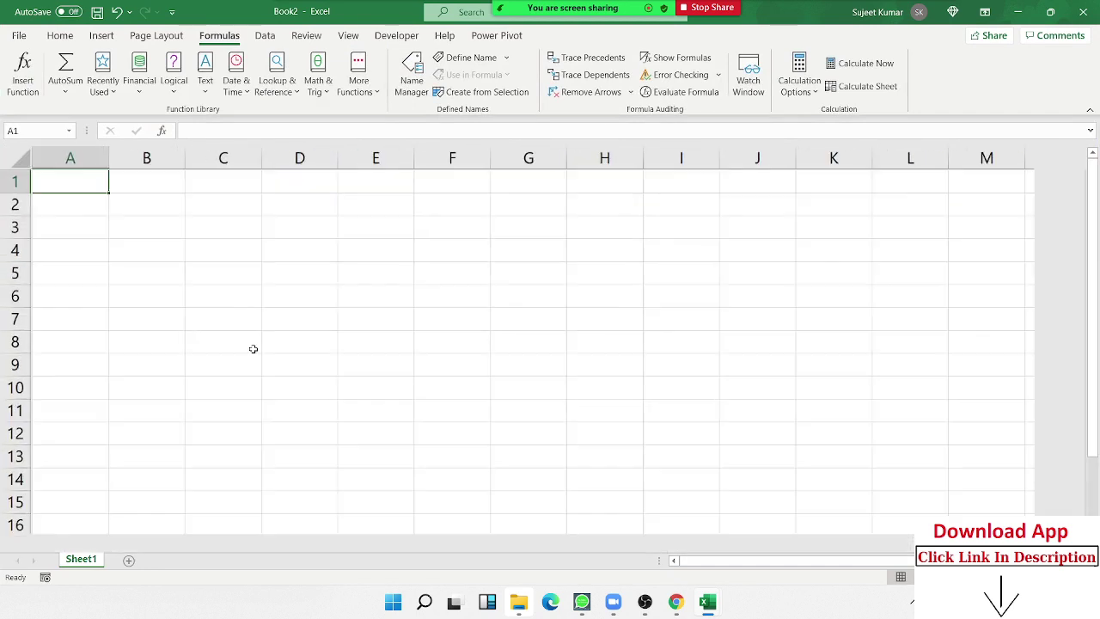
{"action": "scroll", "coordinate": [252, 348], "scroll_direction": "up", "scroll_amount": 2, "text": "ctrl"}
{"action": "scroll", "coordinate": [241, 322], "scroll_direction": "up", "scroll_amount": 1, "text": "ctrl"}
{"action": "scroll", "coordinate": [241, 322], "scroll_direction": "up", "scroll_amount": 1, "text": "ctrl"}
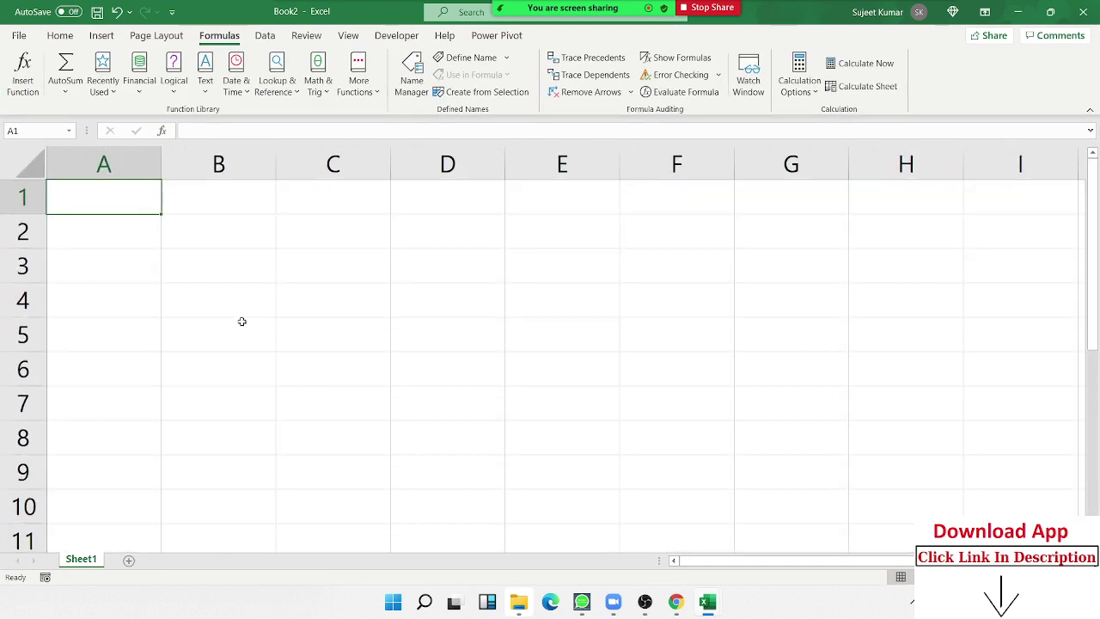
{"action": "left_click", "coordinate": [249, 240]}
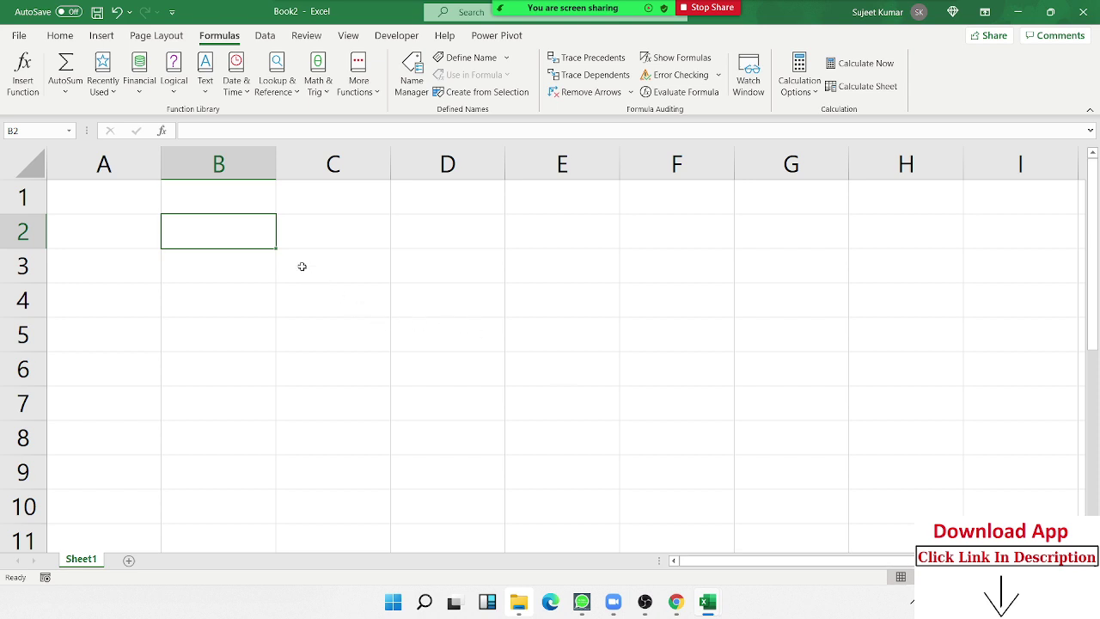
- Enter 2/9 in B2 and format it as a dd-mmm-yy date, 02-Sep-21
{"action": "type", "text": "2/9"}
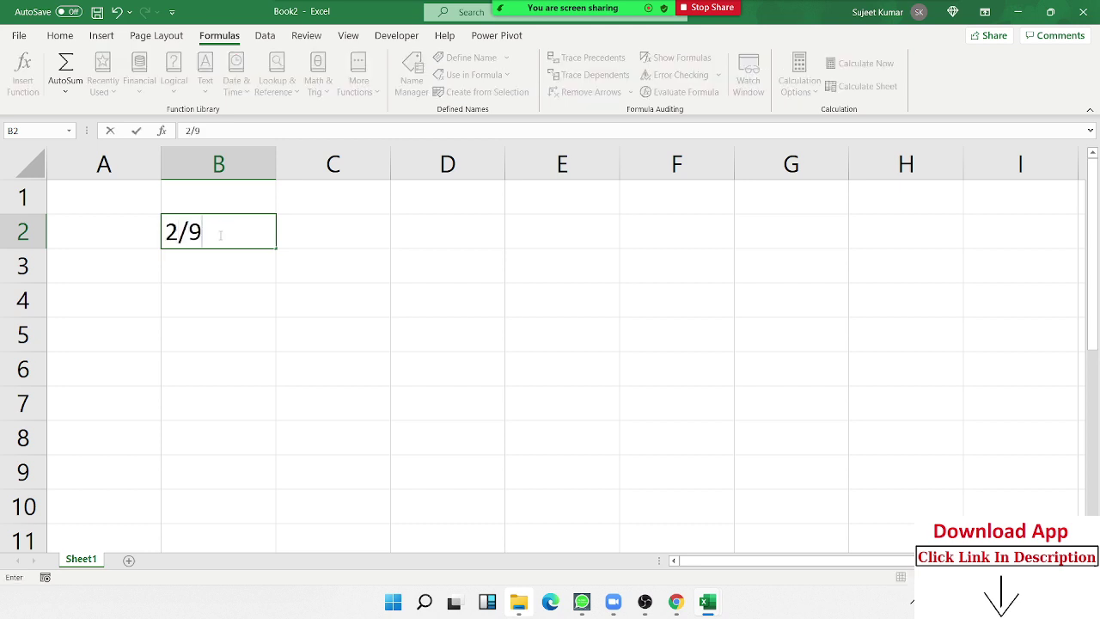
{"action": "key", "text": "Return"}
{"action": "left_click", "coordinate": [218, 232]}
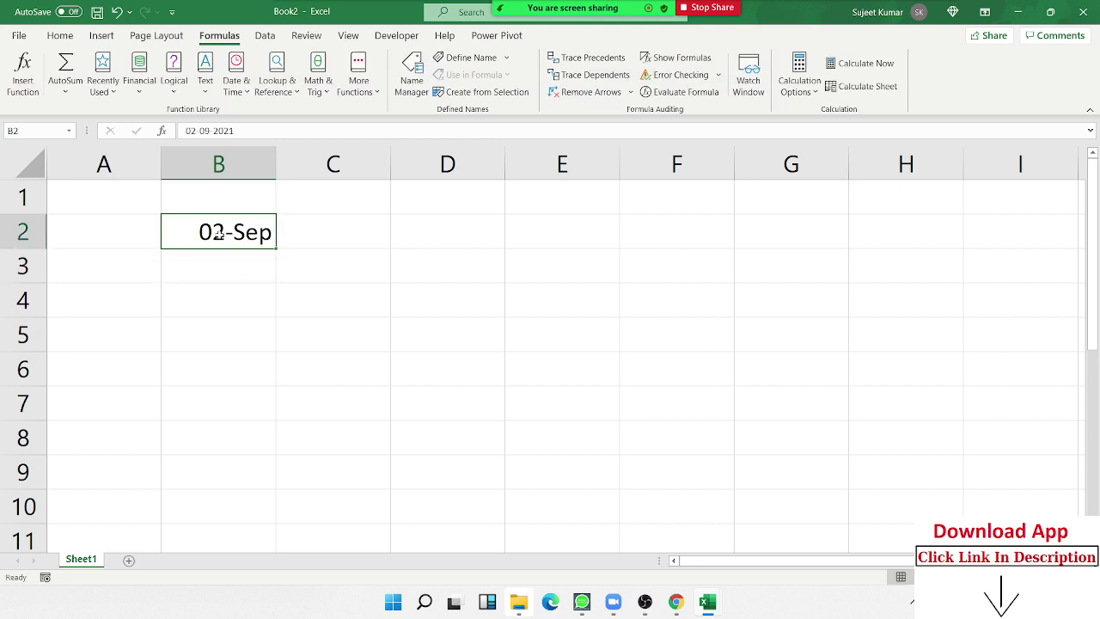
{"action": "key", "text": "ctrl+shift+3"}
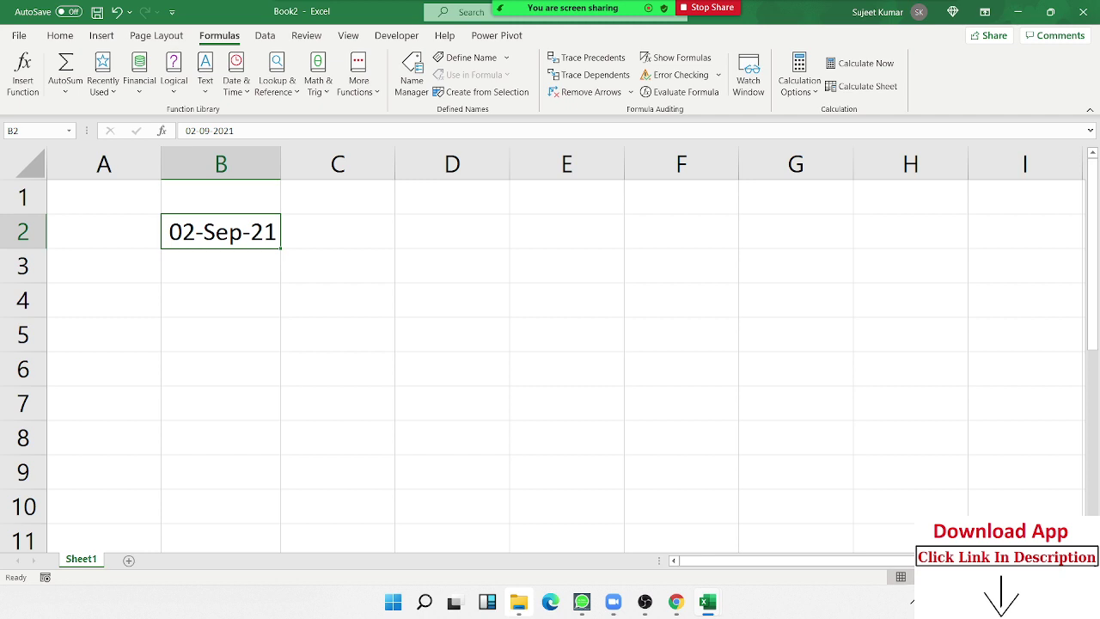
- Enter 9/2 in C2, correcting a mistyped 9/3, so it shows 09-Feb
{"action": "left_click", "coordinate": [338, 231]}
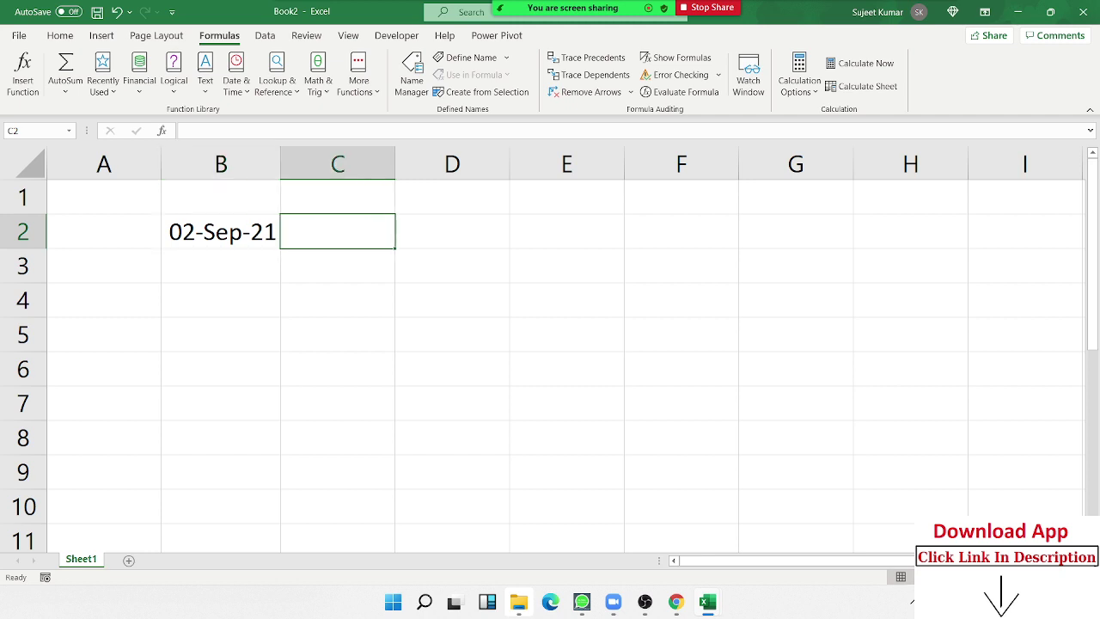
{"action": "type", "text": "9/2"}
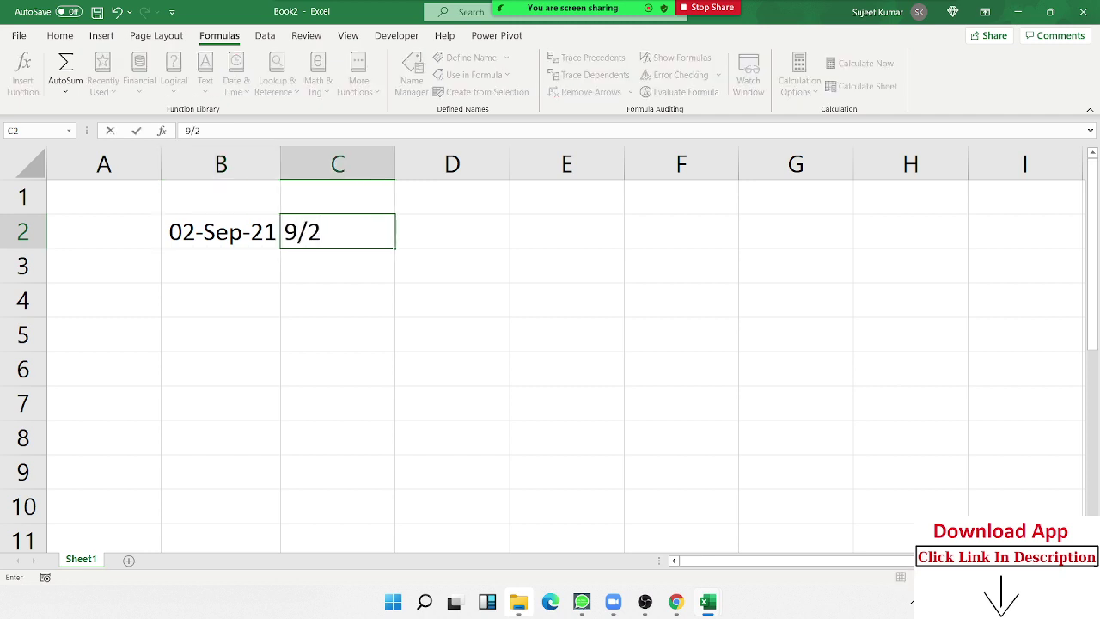
{"action": "key", "text": "Return"}
{"action": "left_click", "coordinate": [338, 231]}
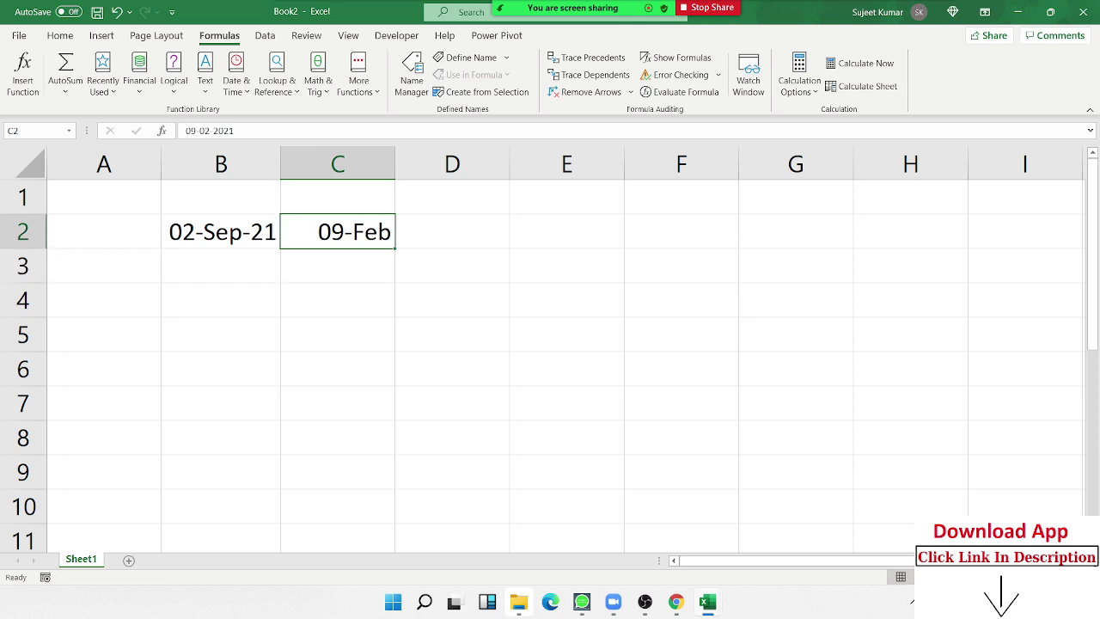
{"action": "type", "text": "9/3"}
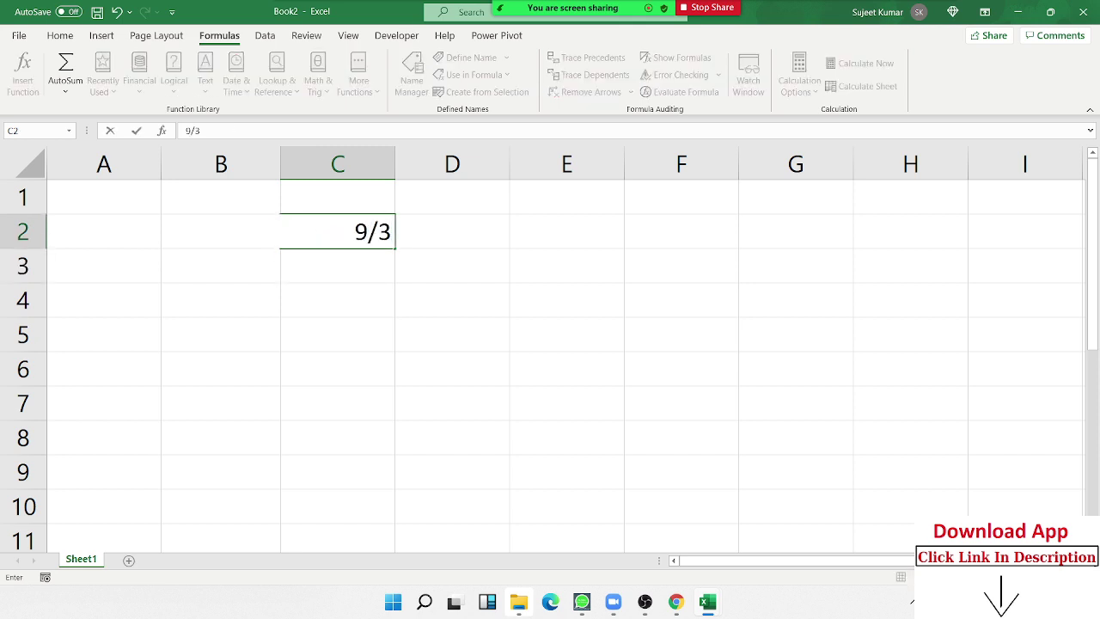
{"action": "key", "text": "BackSpace"}
{"action": "type", "text": "2"}
{"action": "key", "text": "ctrl+Return"}
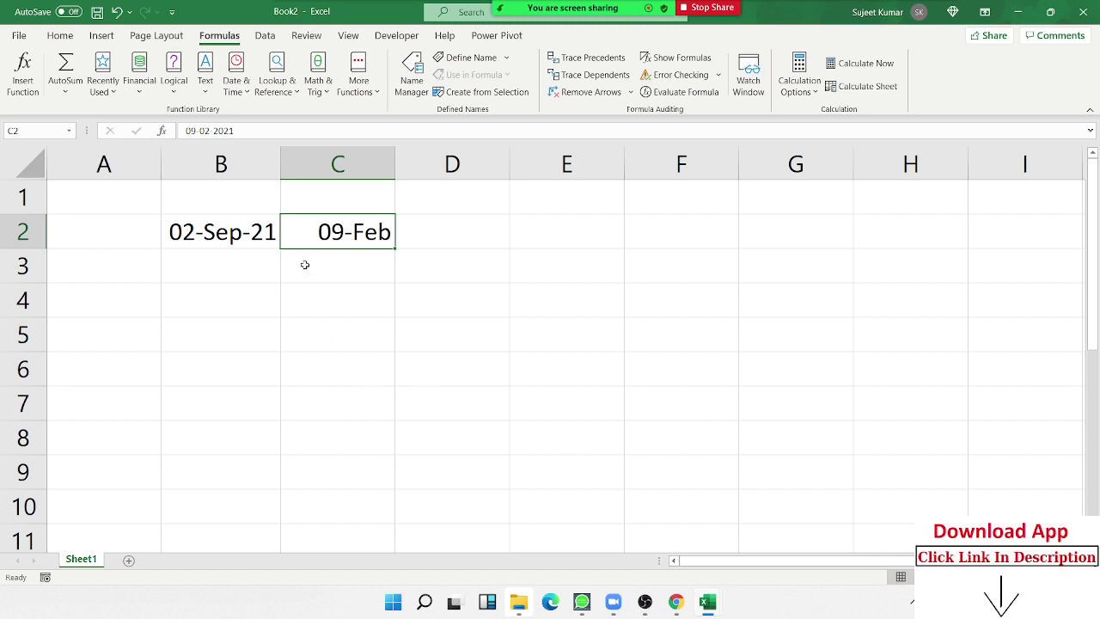
{"action": "type", "text": "9"}
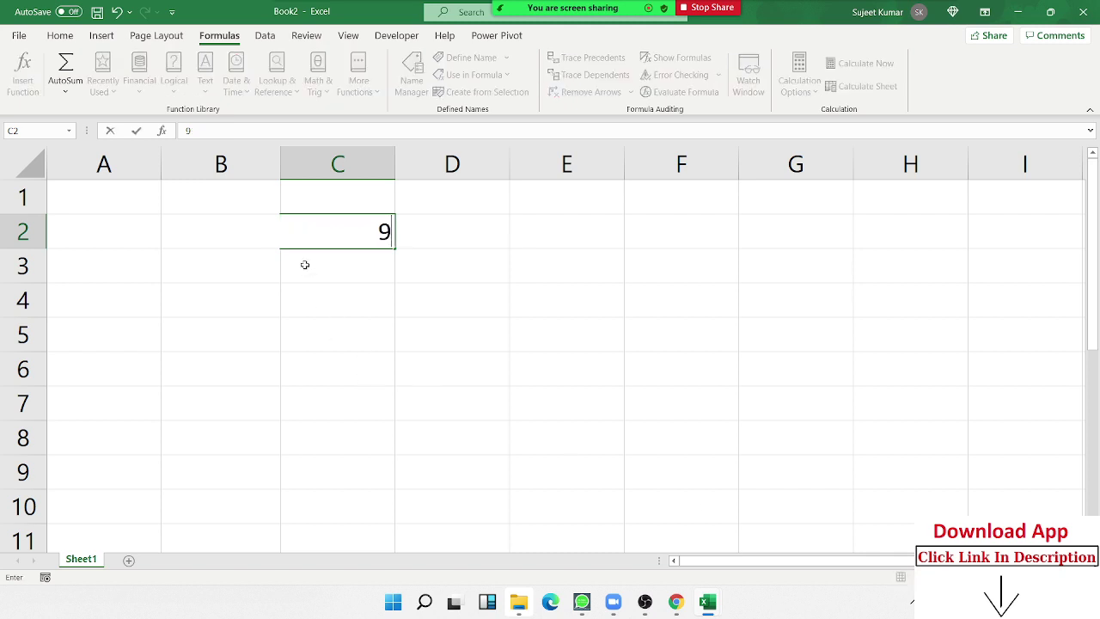
{"action": "type", "text": "/2"}
{"action": "key", "text": "Return"}
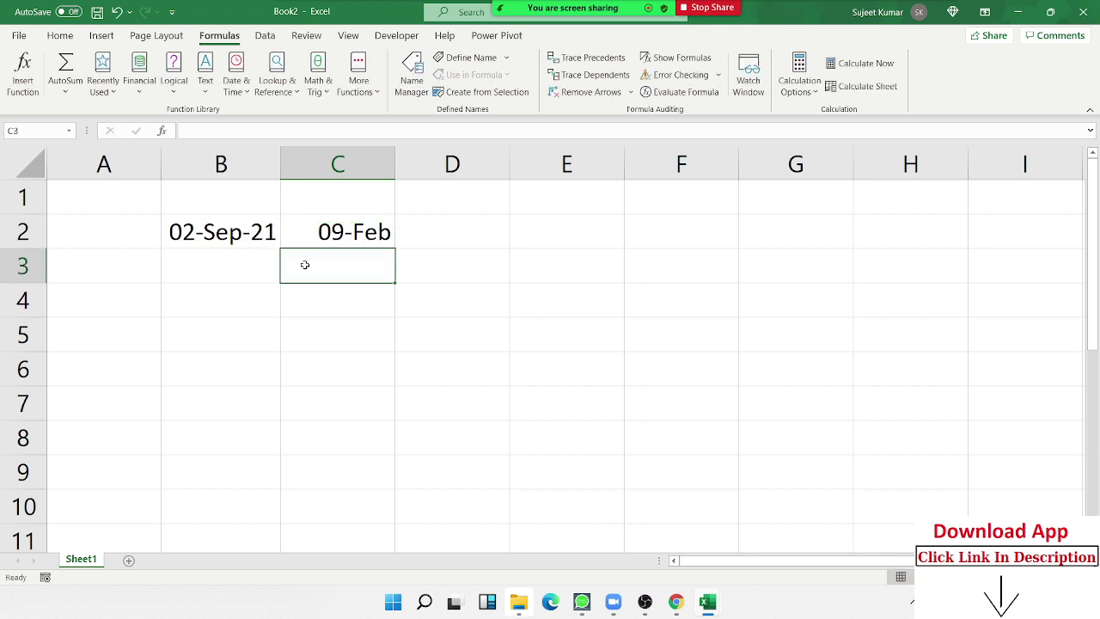
- Inspect the raw date stored in B2 without changing it, then select B4
{"action": "key", "text": "Left"}
{"action": "key", "text": "Up"}
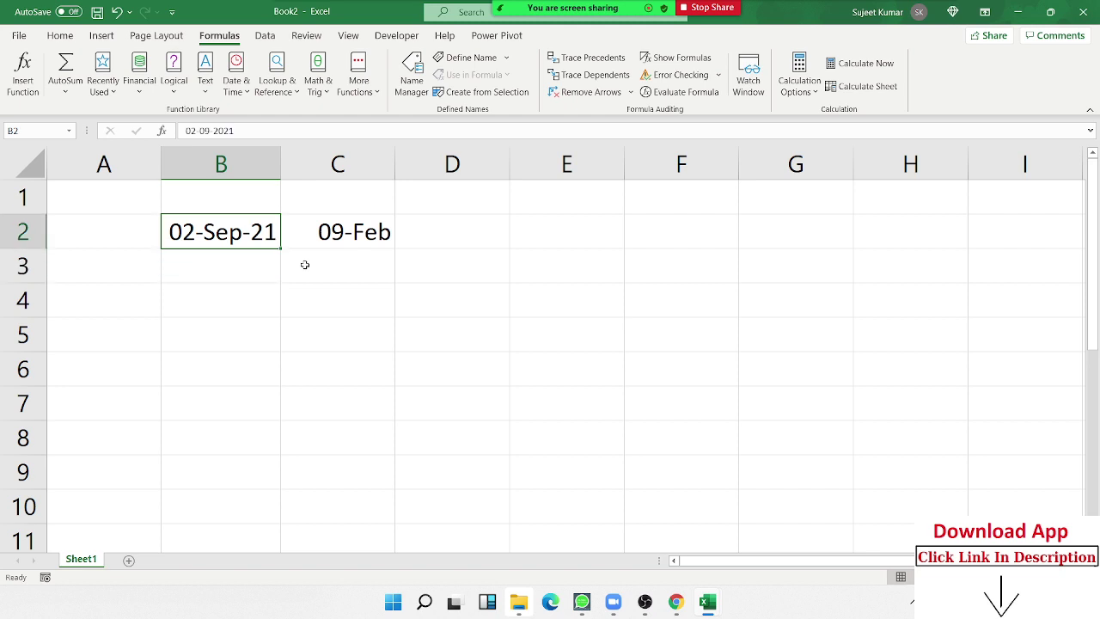
{"action": "key", "text": "F2"}
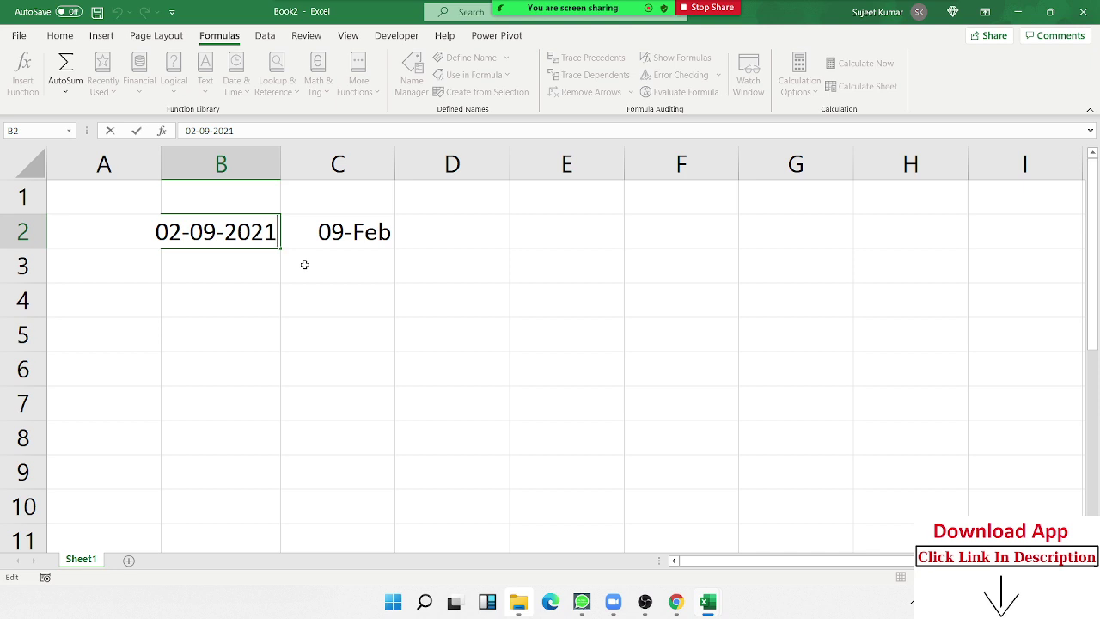
{"action": "key", "text": "ctrl+Return"}
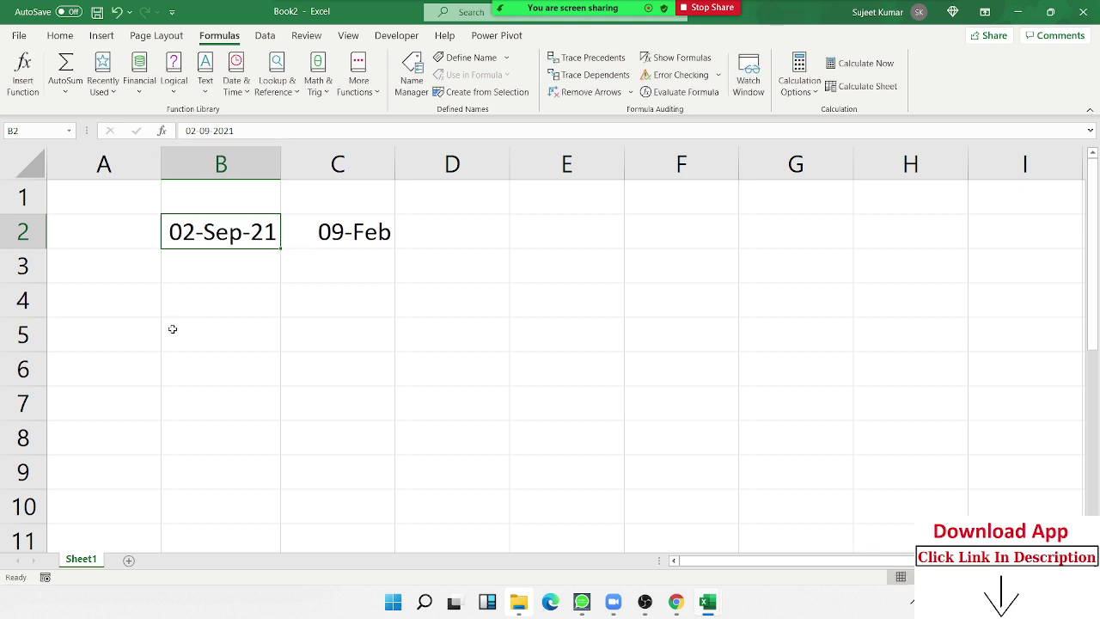
{"action": "left_click", "coordinate": [185, 309]}
- Enter =DATE(2021,09,2) in B4 so it displays 02-09-2021
{"action": "type", "text": "=dat"}
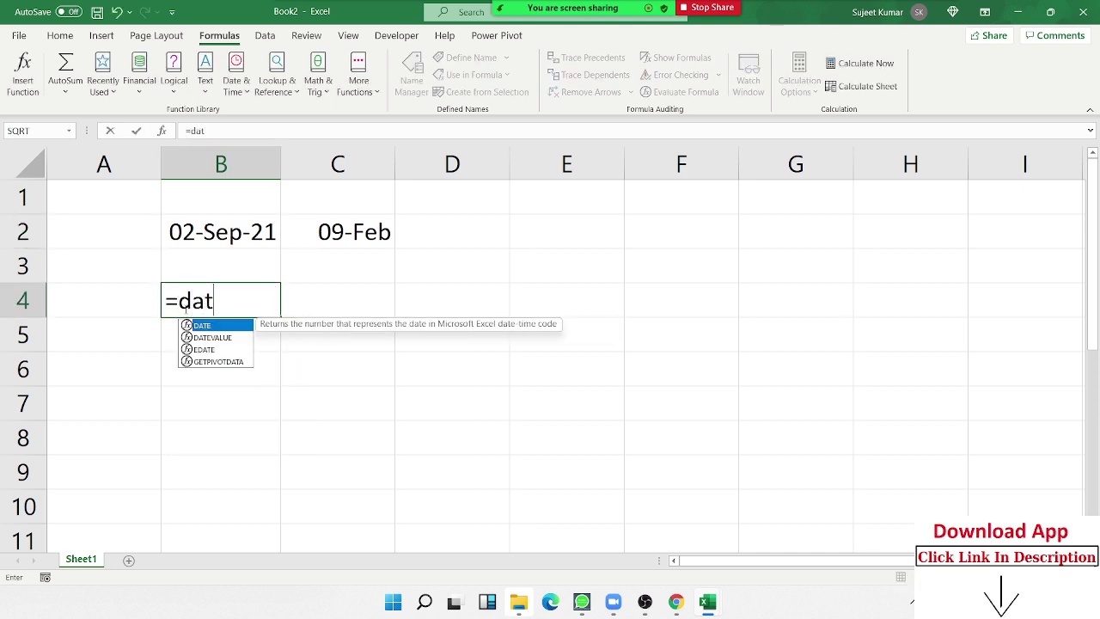
{"action": "type", "text": "e"}
{"action": "key", "text": "Tab"}
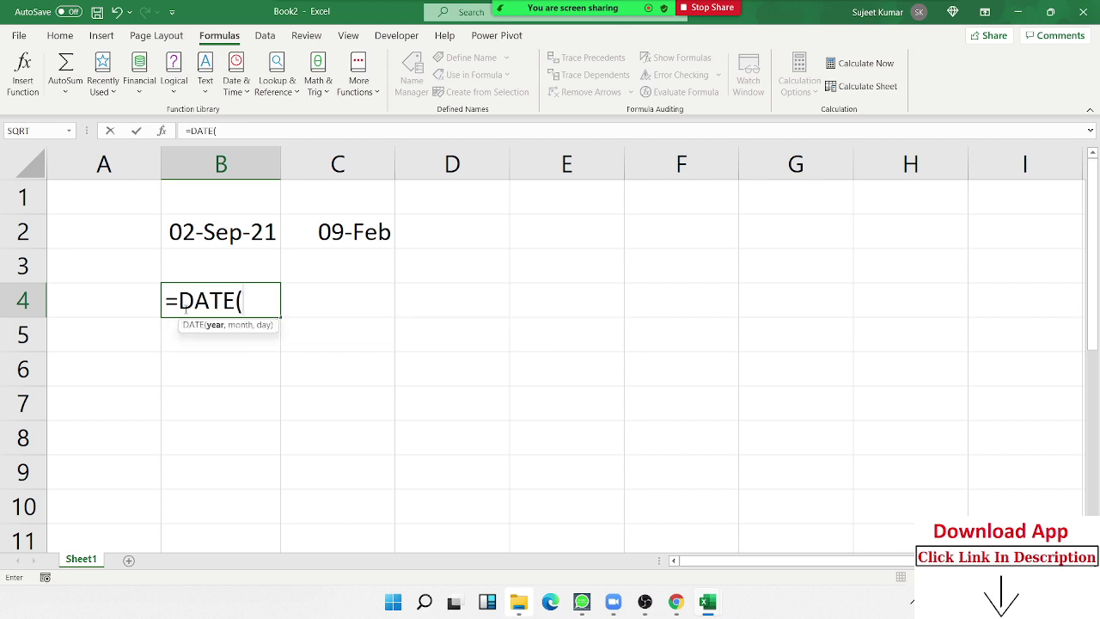
{"action": "type", "text": "20"}
{"action": "type", "text": "21"}
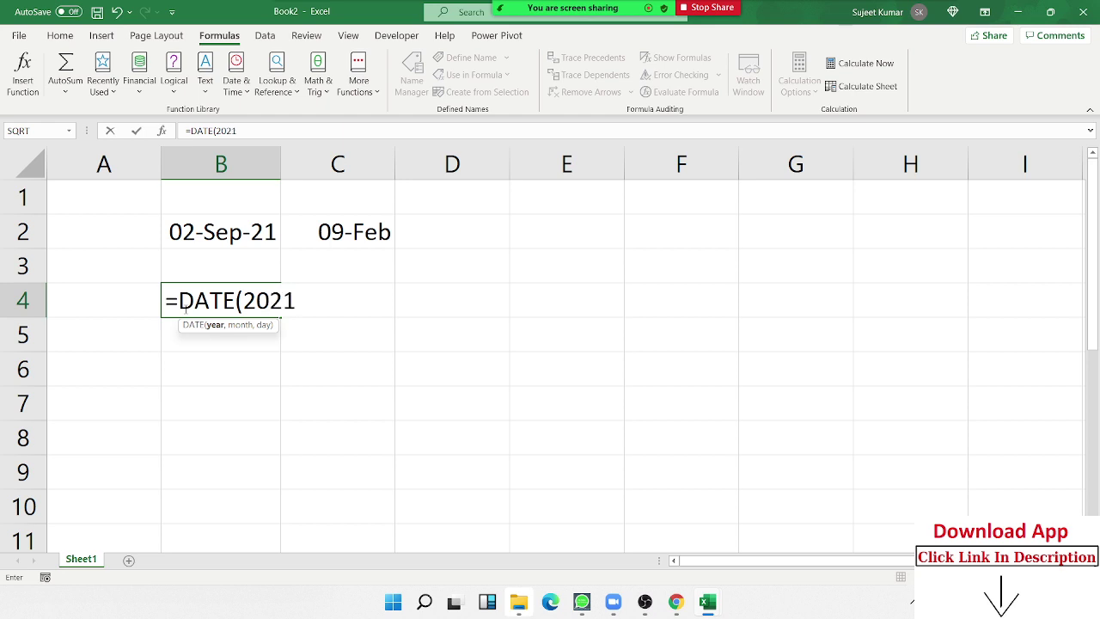
{"action": "type", "text": ",0"}
{"action": "type", "text": "9,2"}
{"action": "key", "text": "Return"}
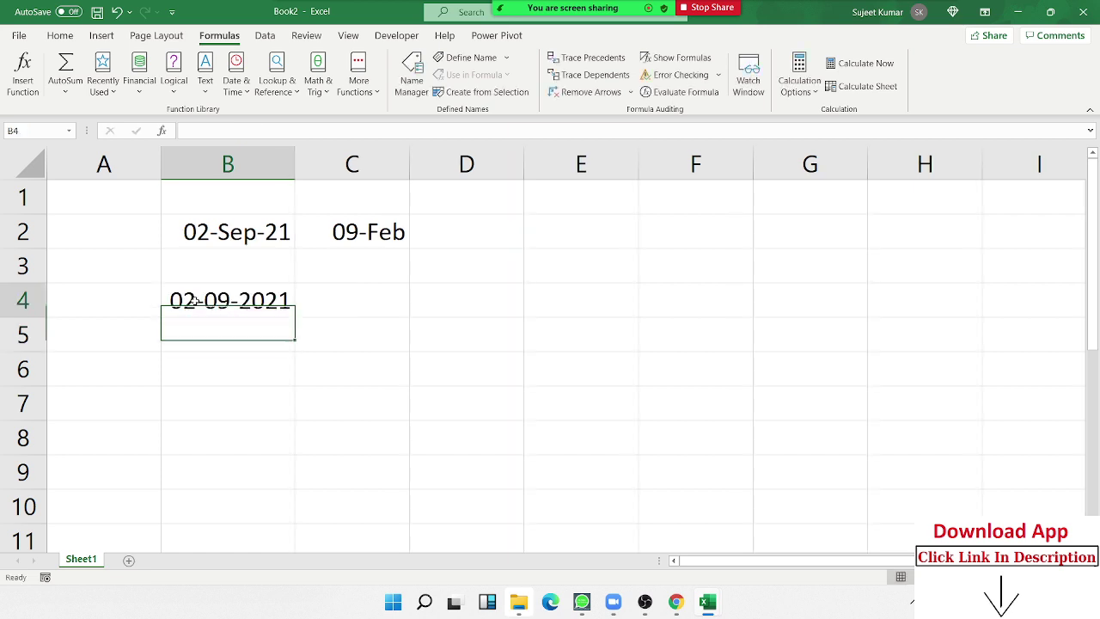
{"action": "left_click", "coordinate": [196, 300]}
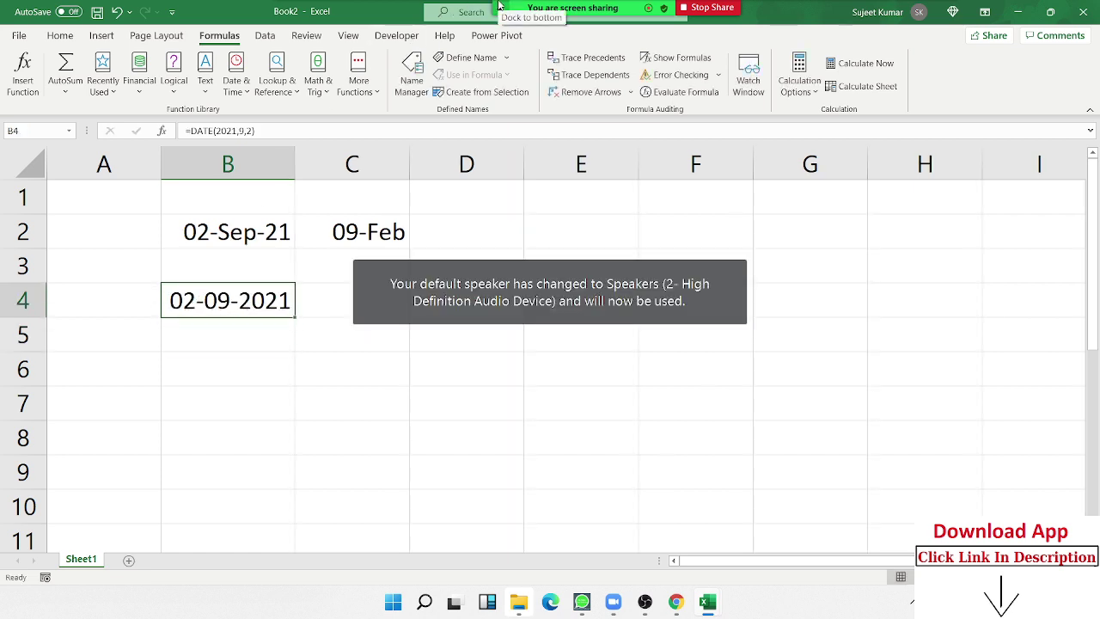
{"action": "left_click", "coordinate": [290, 332]}
{"action": "left_click", "coordinate": [345, 312]}
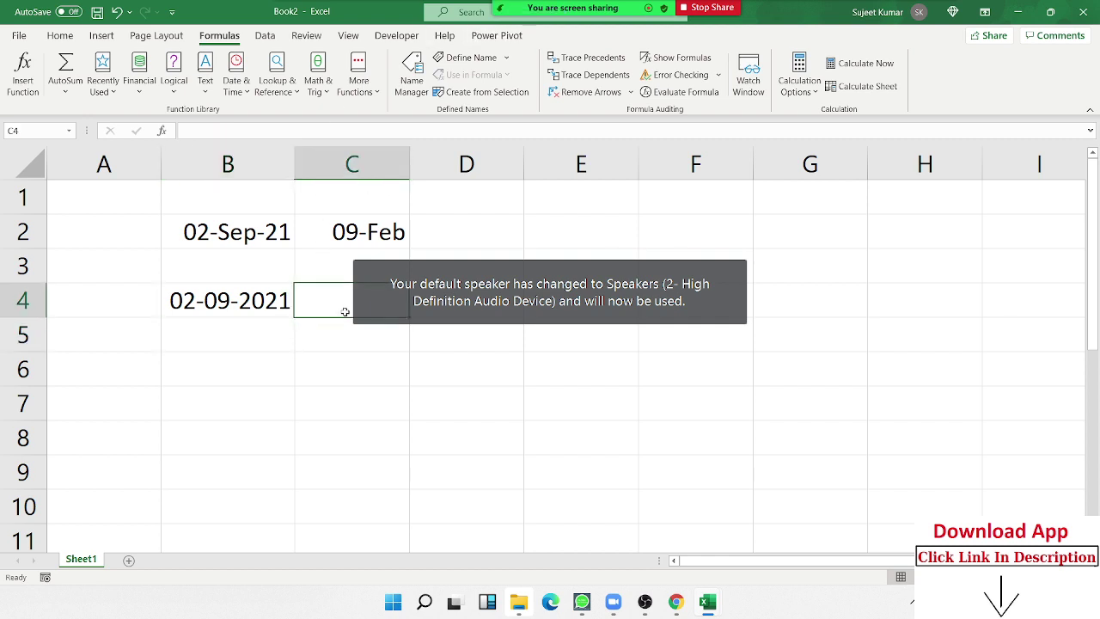
{"action": "left_click", "coordinate": [273, 302]}
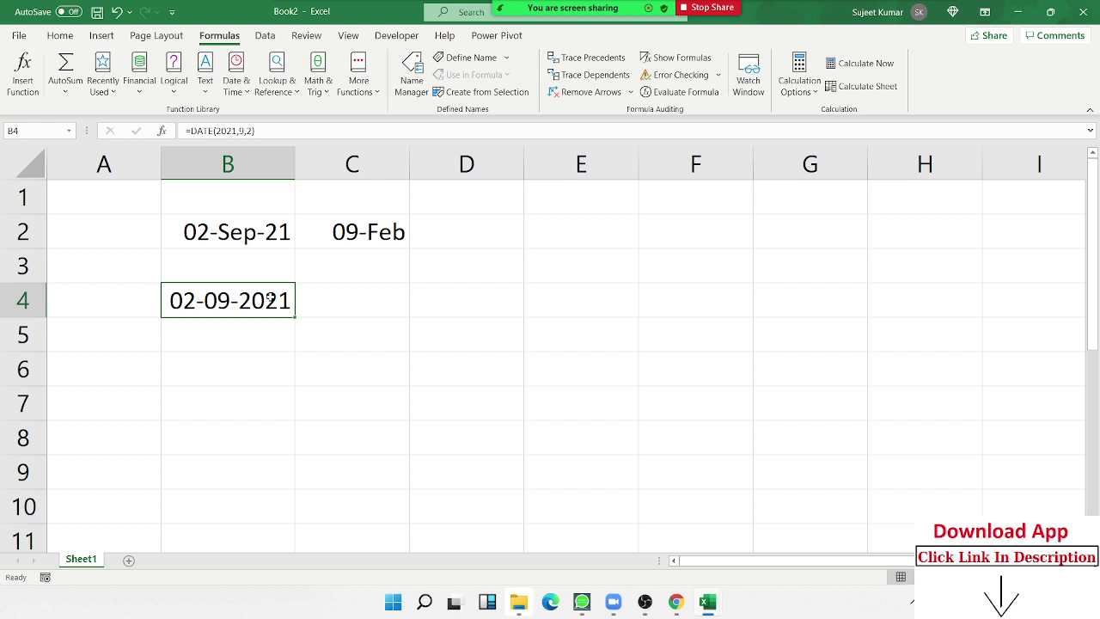
- Copy B4's date down into B5 with Ctrl+'
{"action": "key", "text": "Return"}
{"action": "key", "text": "ctrl+apostrophe"}
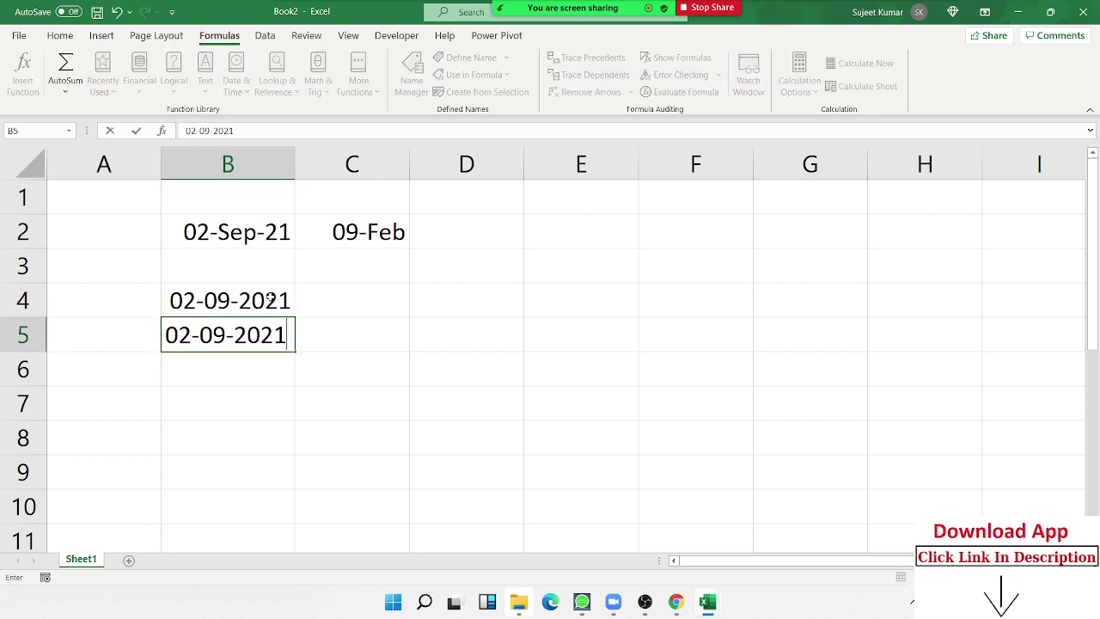
{"action": "key", "text": "Return"}
{"action": "key", "text": "Up"}
{"action": "key", "text": "Right"}
- Enter =YEAR(B5) in C5, giving 2021
{"action": "type", "text": "="}
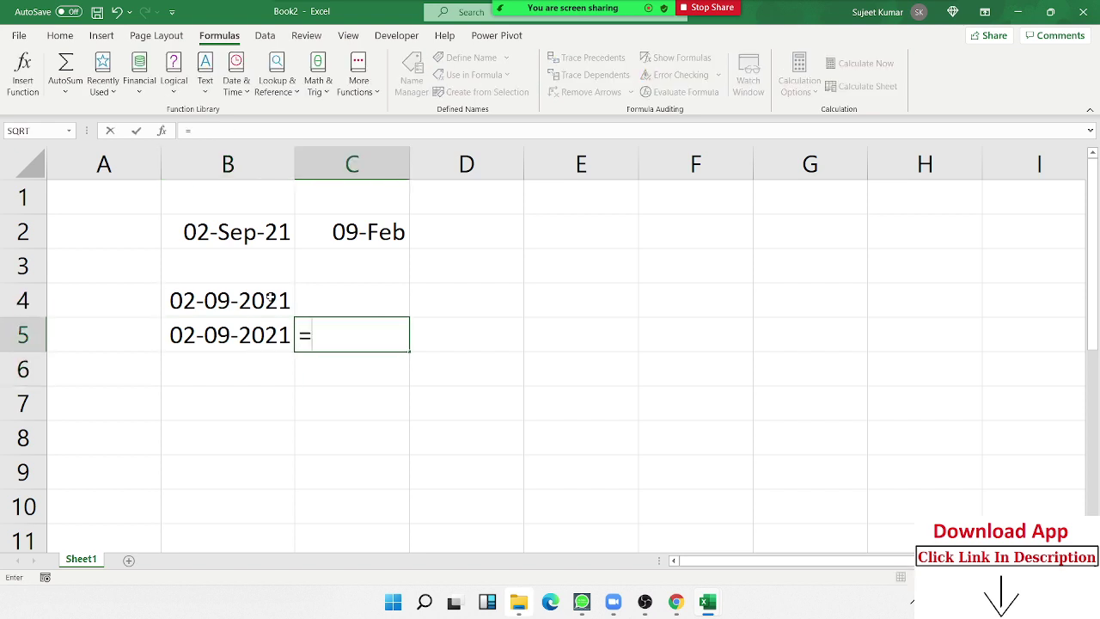
{"action": "type", "text": "yea"}
{"action": "key", "text": "Tab"}
{"action": "key", "text": "Left"}
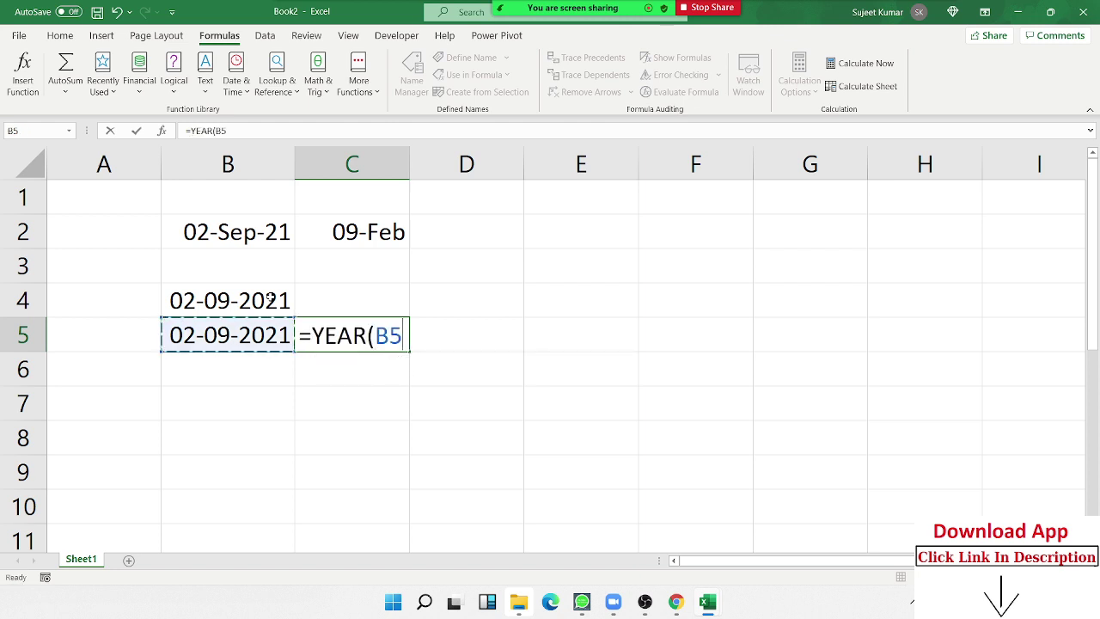
{"action": "key", "text": "Return"}
{"action": "key", "text": "Up"}
{"action": "key", "text": "Right"}
- Enter =DAY(B5) in D5, redoing the reference once, giving 2
{"action": "type", "text": "="}
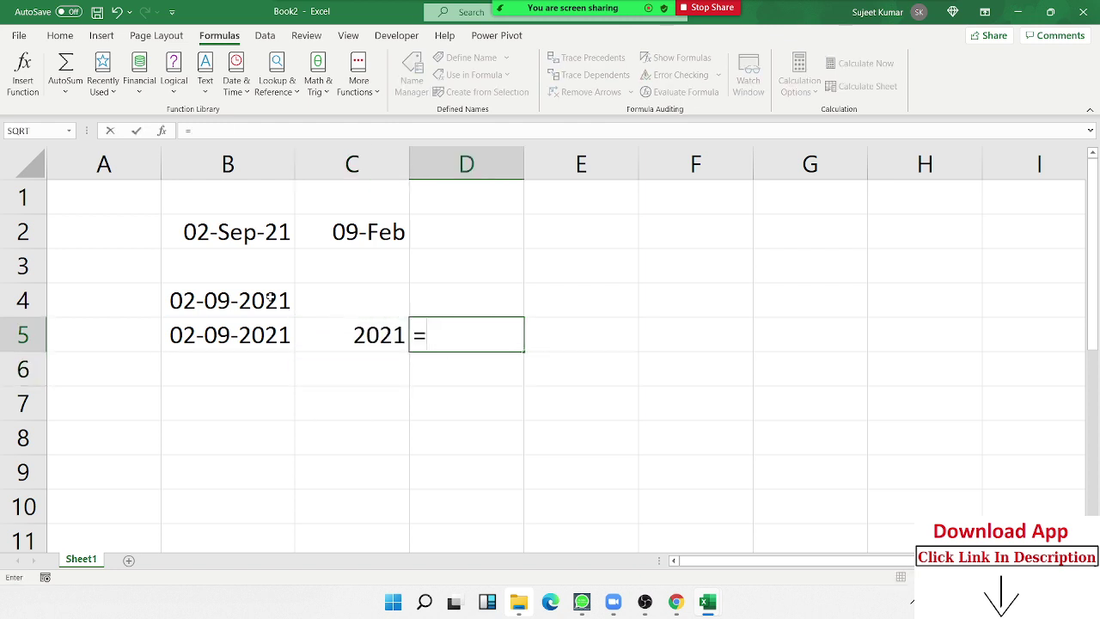
{"action": "type", "text": "day"}
{"action": "key", "text": "Tab"}
{"action": "key", "text": "Left"}
{"action": "key", "text": "Return"}
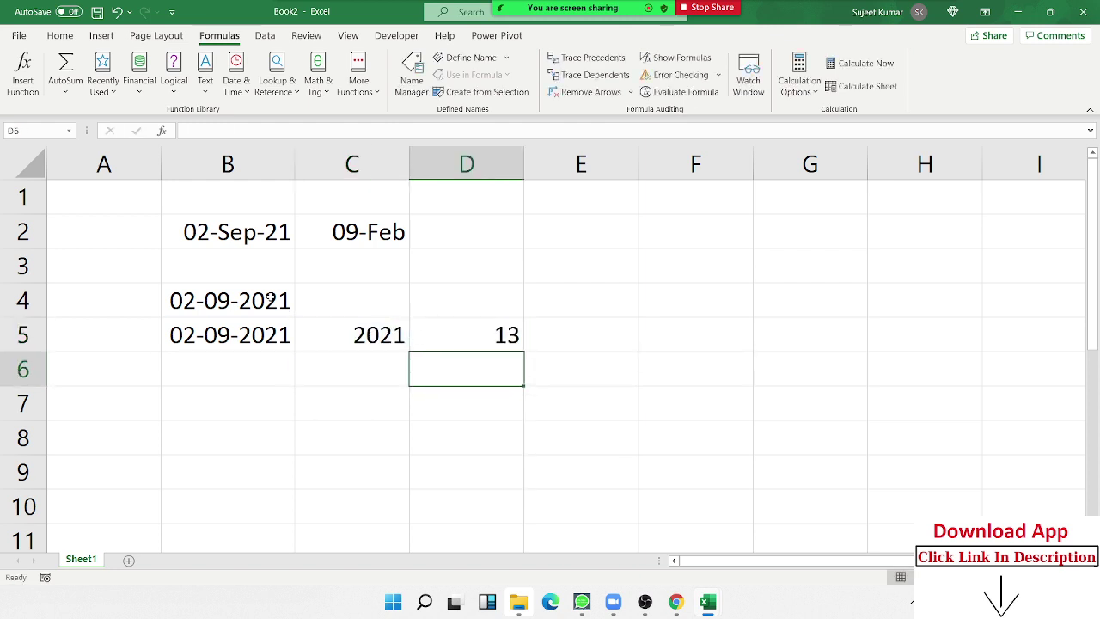
{"action": "key", "text": "Up"}
{"action": "type", "text": "=day"}
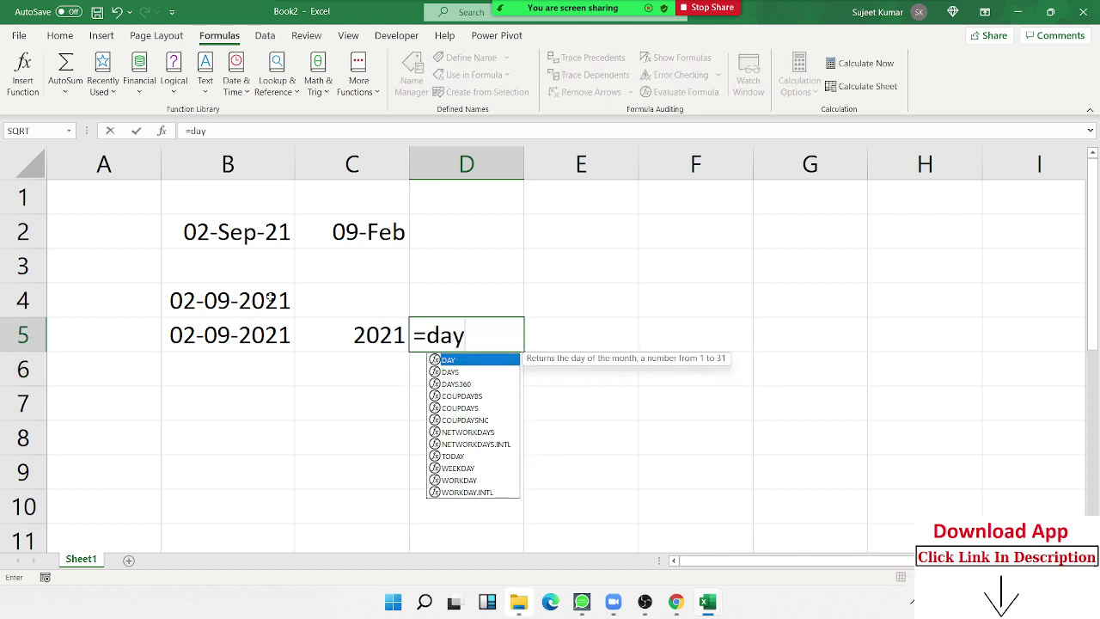
{"action": "key", "text": "Tab"}
{"action": "key", "text": "Left"}
{"action": "key", "text": "Left"}
{"action": "key", "text": "Left"}
{"action": "key", "text": "Right"}
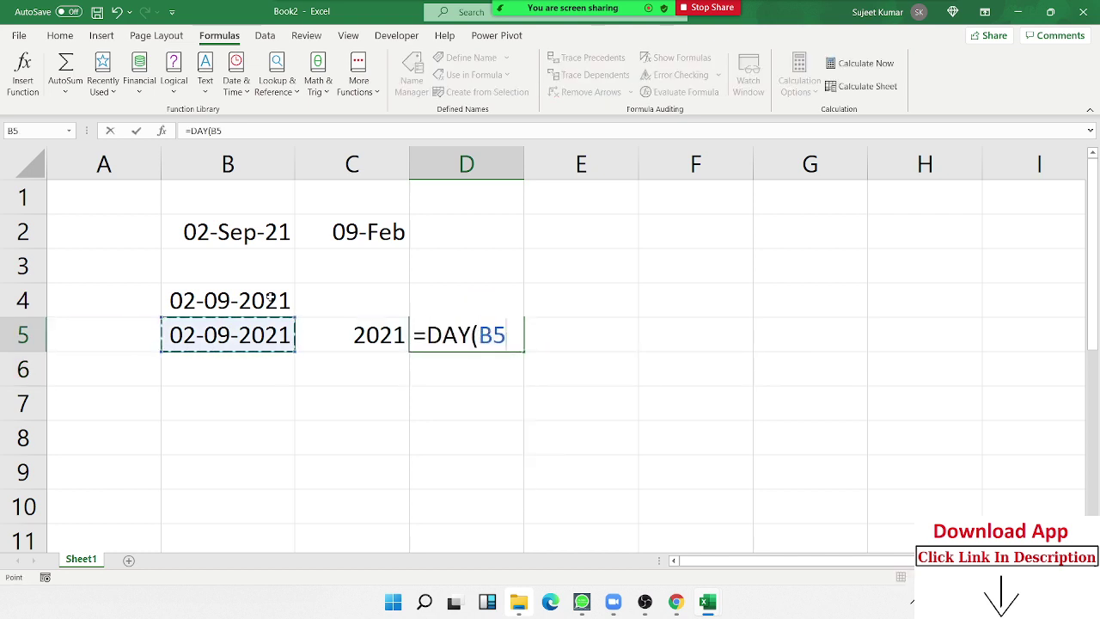
{"action": "key", "text": "Return"}
{"action": "key", "text": "Up"}
{"action": "key", "text": "Right"}
- Enter =MONTH(B5) in E5, fixing a typo in the function name
{"action": "type", "text": "=m"}
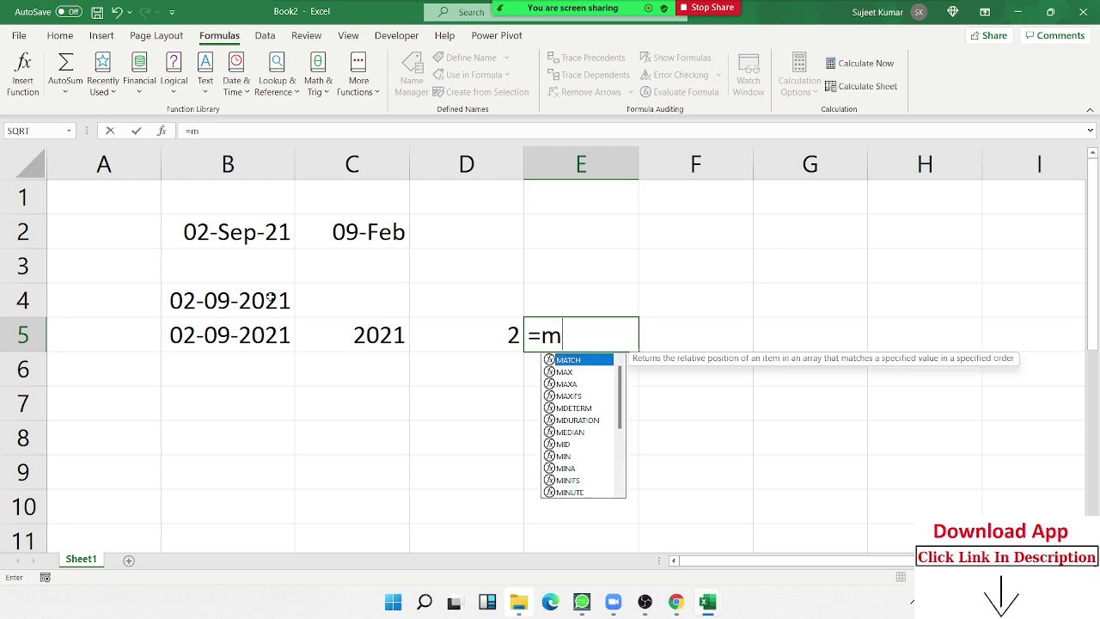
{"action": "type", "text": "of"}
{"action": "key", "text": "BackSpace"}
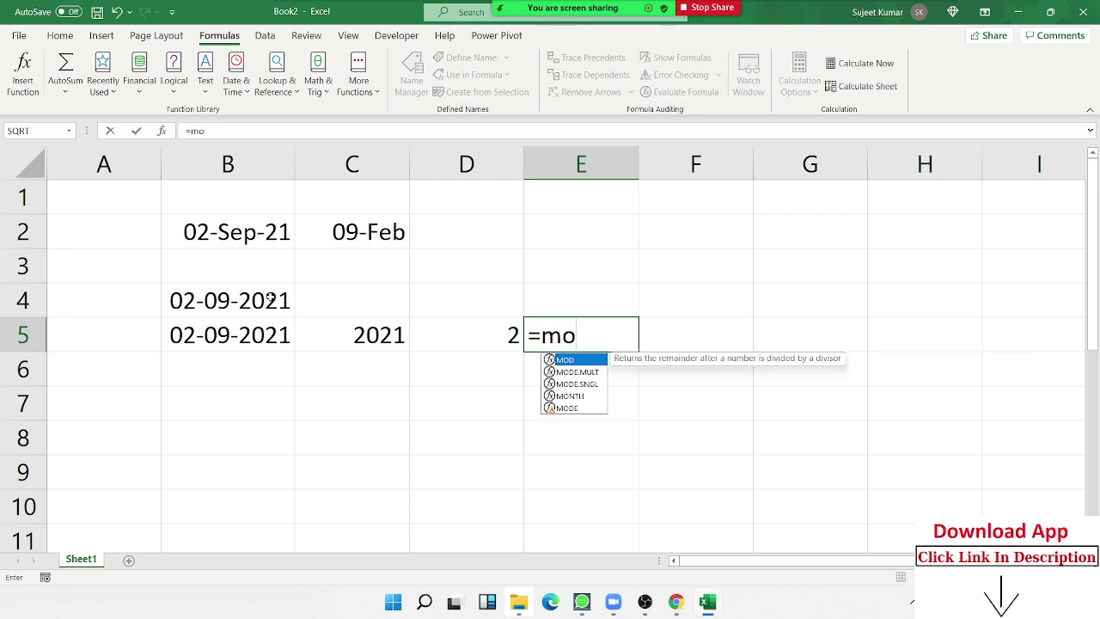
{"action": "type", "text": "n"}
{"action": "key", "text": "Tab"}
{"action": "key", "text": "Left"}
{"action": "key", "text": "Left"}
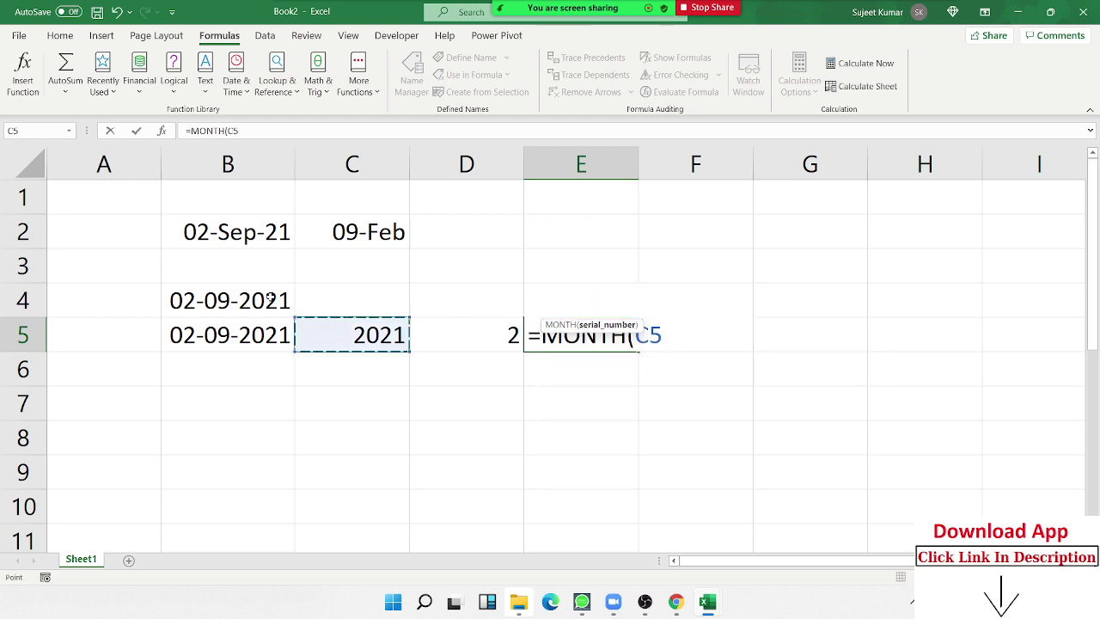
{"action": "key", "text": "Left"}
{"action": "key", "text": "Return"}
{"action": "key", "text": "Up"}
{"action": "key", "text": "Right"}
- Enter =DATE(C5,D5,E5) in F5, giving 09-02-2021, and review its references
{"action": "type", "text": "="}
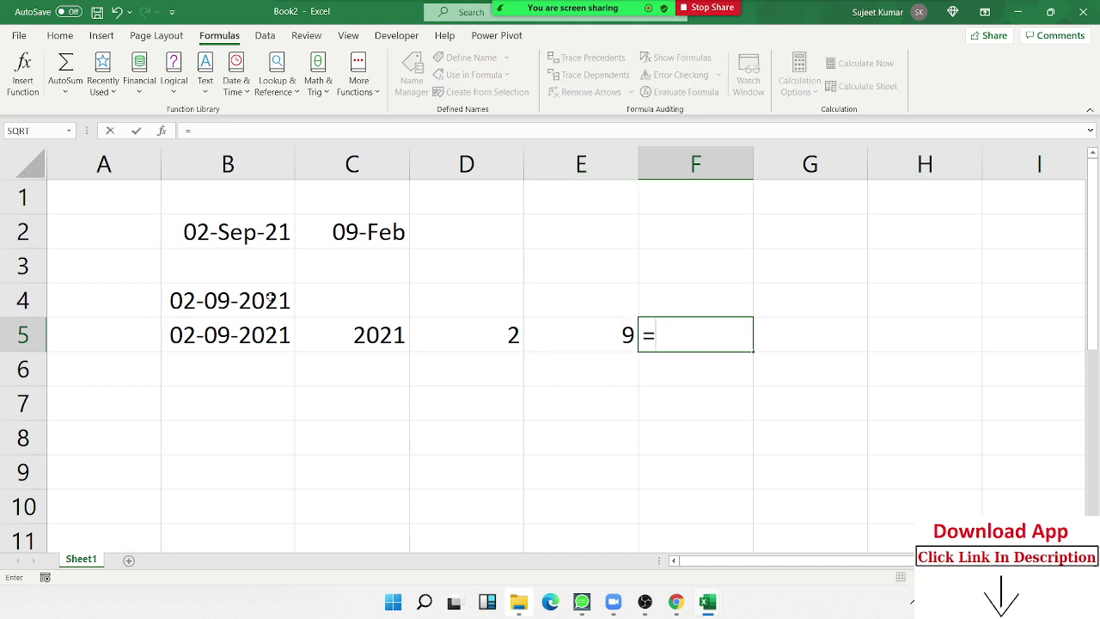
{"action": "type", "text": "date"}
{"action": "key", "text": "Tab"}
{"action": "key", "text": "Left"}
{"action": "key", "text": "Left"}
{"action": "key", "text": "Left"}
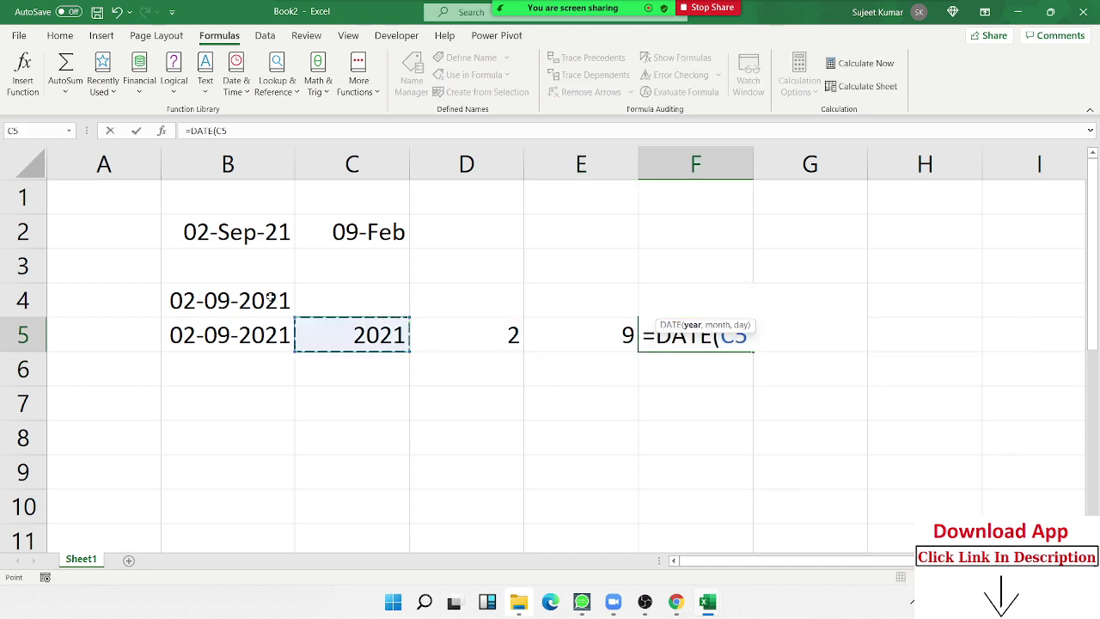
{"action": "type", "text": ","}
{"action": "key", "text": "Left"}
{"action": "key", "text": "Left"}
{"action": "type", "text": ","}
{"action": "key", "text": "Left"}
{"action": "key", "text": "Return"}
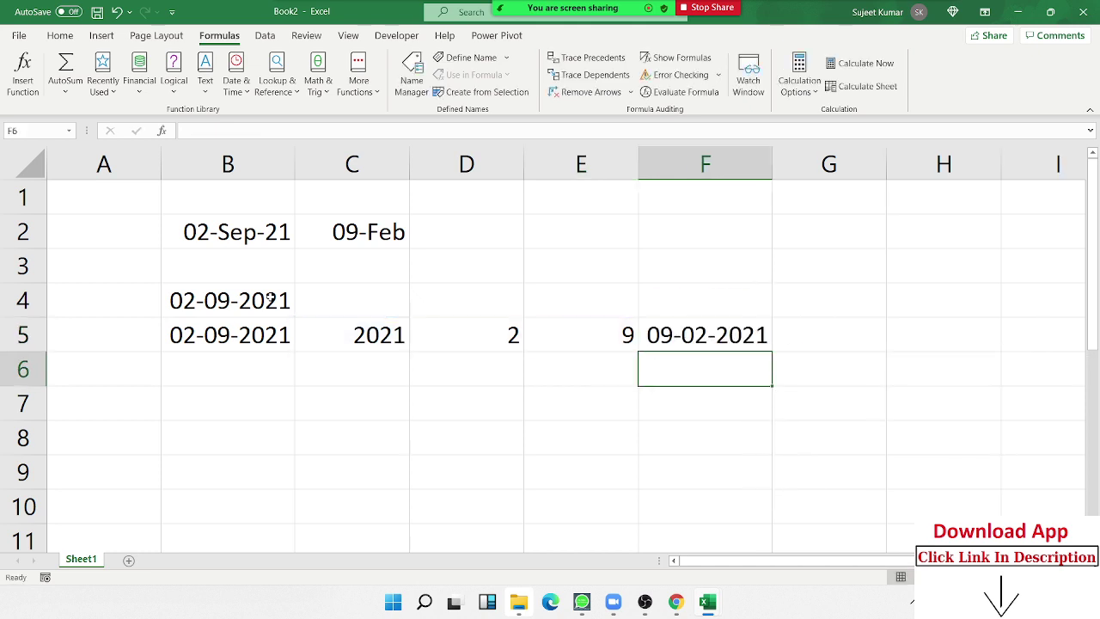
{"action": "key", "text": "Up"}
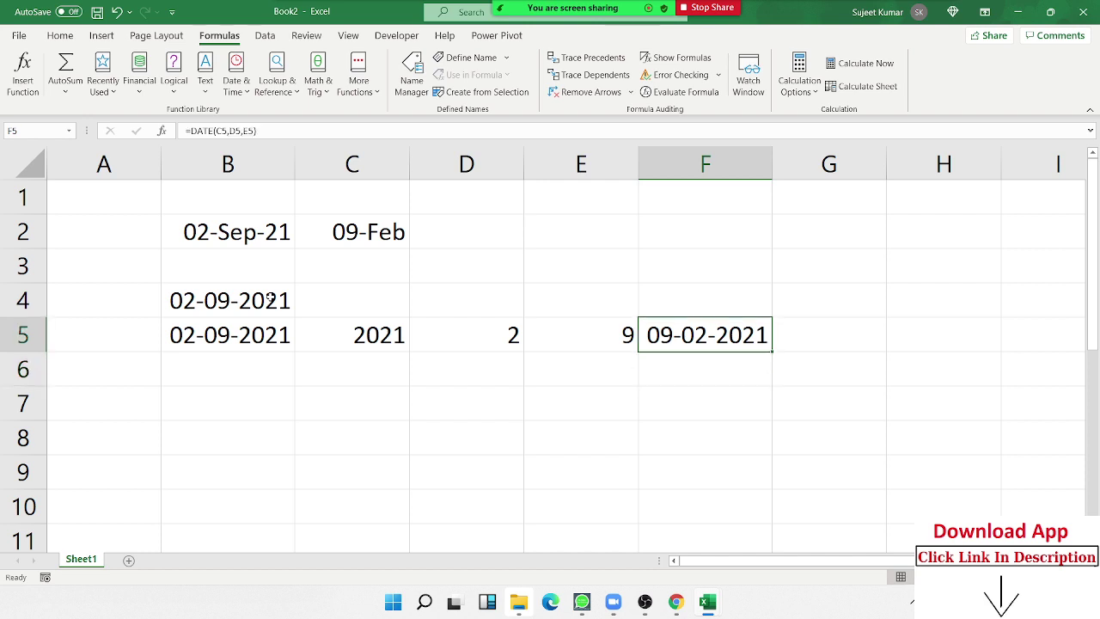
{"action": "key", "text": "F2"}
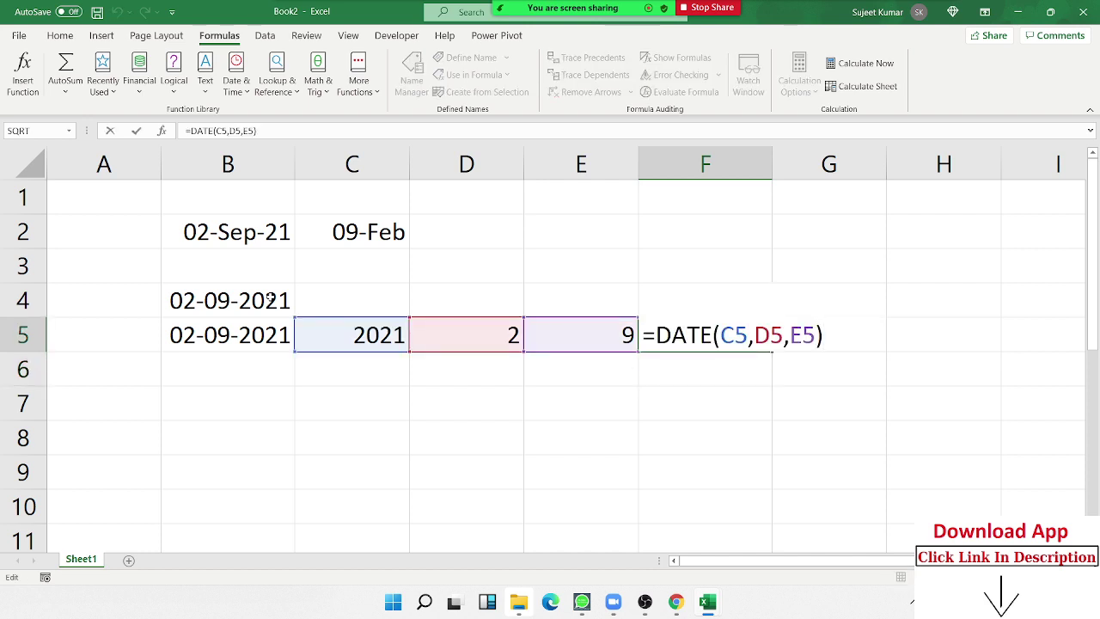
{"action": "key", "text": "Escape"}
- Start a =TODAY() formula in B7
{"action": "key", "text": "Down"}
{"action": "key", "text": "Down"}
{"action": "key", "text": "Down"}
{"action": "key", "text": "Left"}
{"action": "key", "text": "Left"}
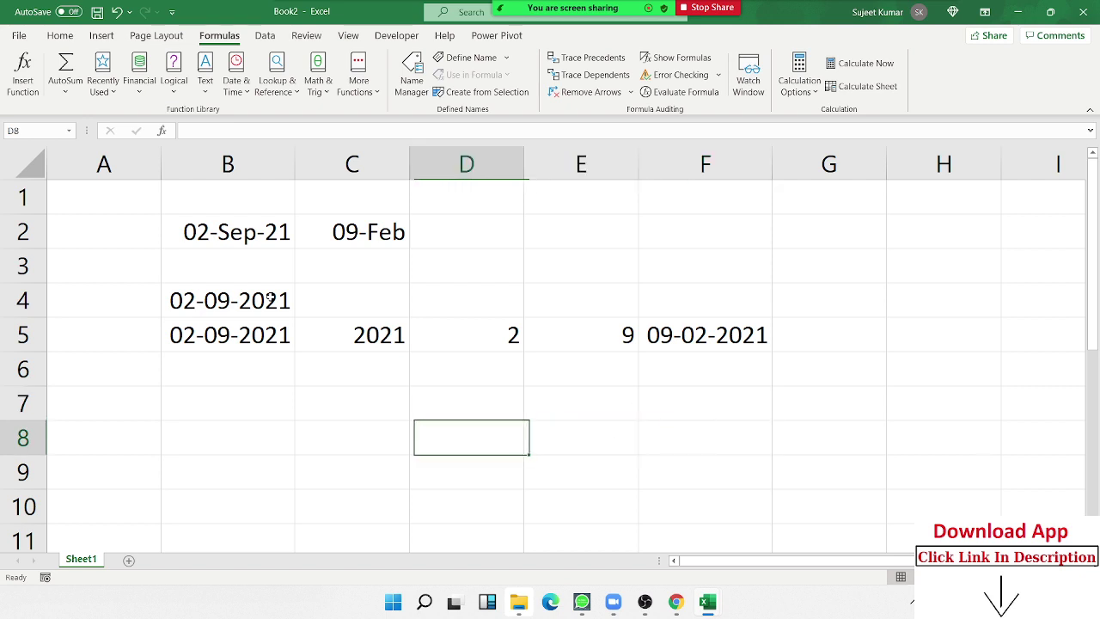
{"action": "key", "text": "Left"}
{"action": "key", "text": "Left"}
{"action": "key", "text": "Up"}
{"action": "type", "text": "="}
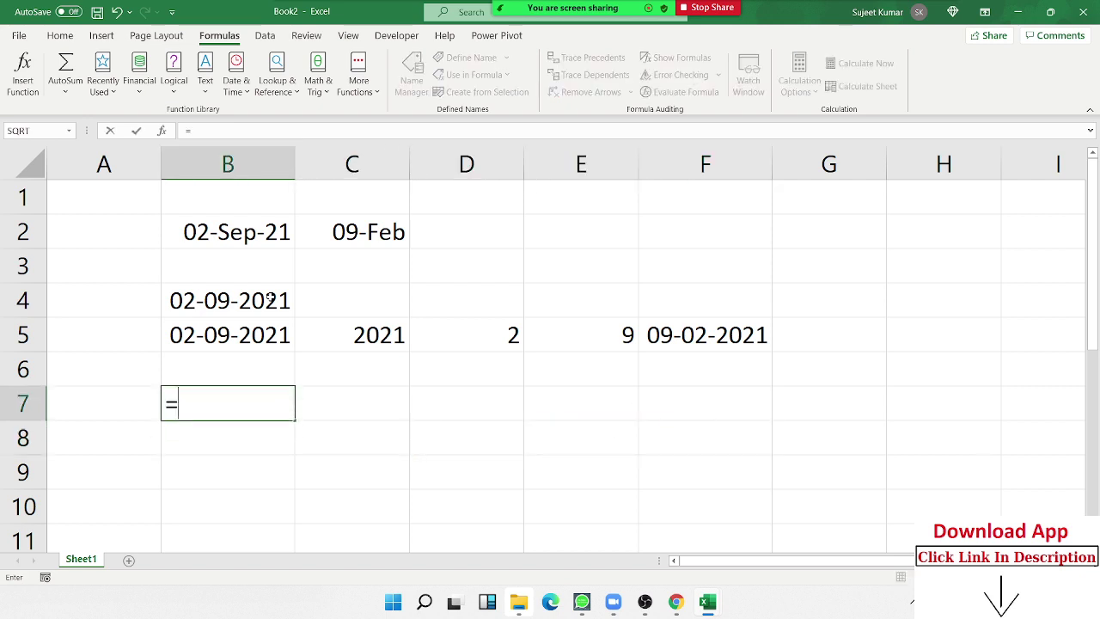
{"action": "type", "text": "toda"}
{"action": "key", "text": "Tab"}
- Finish =TODAY() in B7 and review its formula
{"action": "key", "text": "Return"}
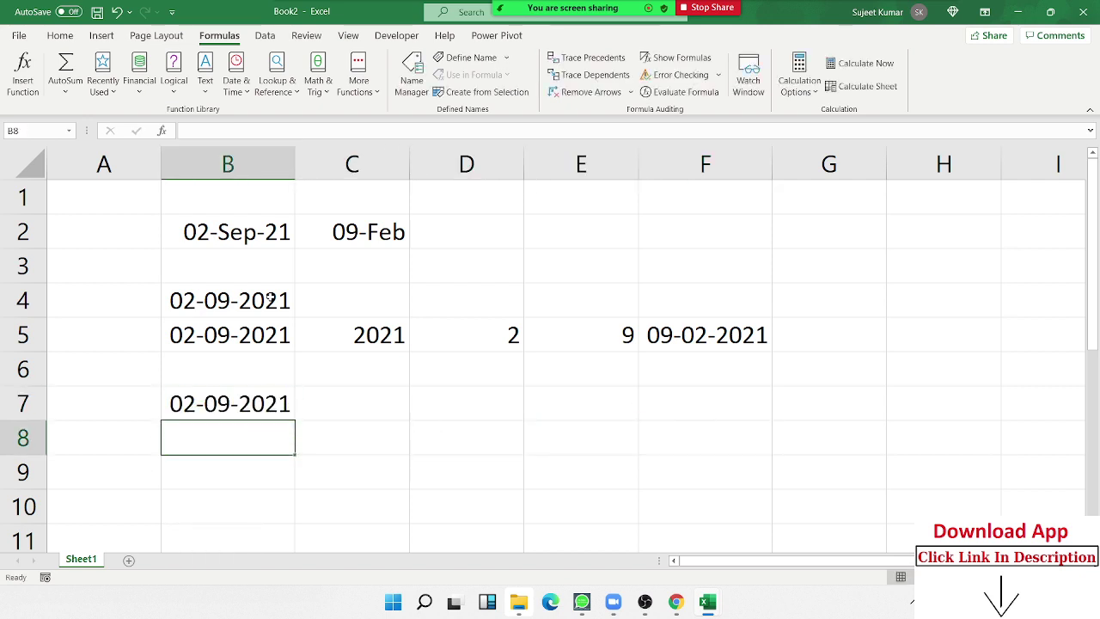
{"action": "key", "text": "Up"}
{"action": "key", "text": "F2"}
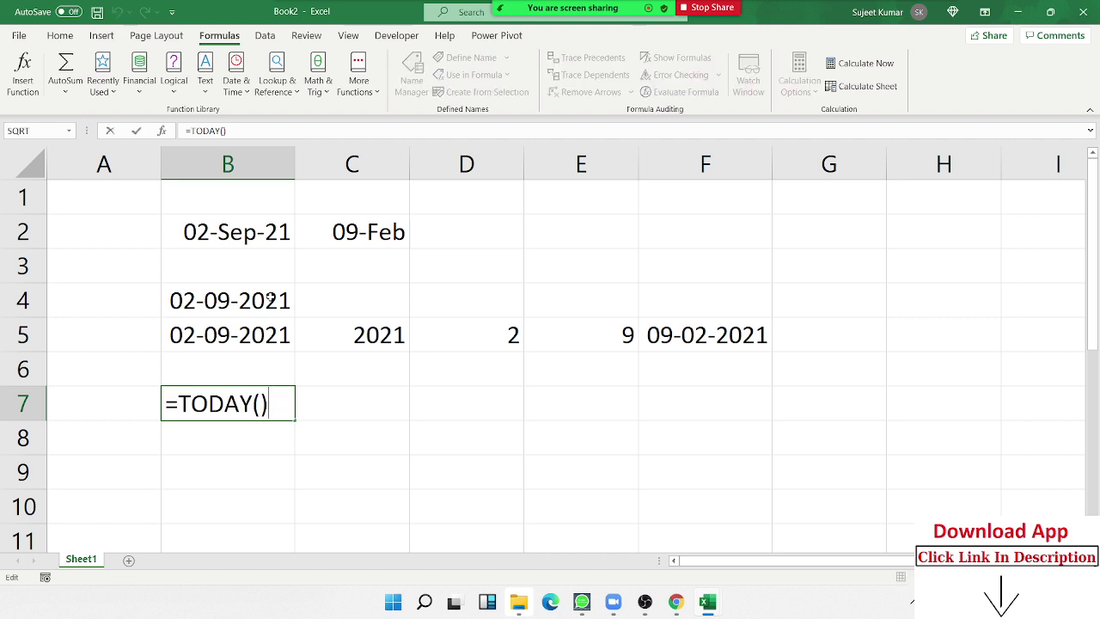
{"action": "key", "text": "Return"}
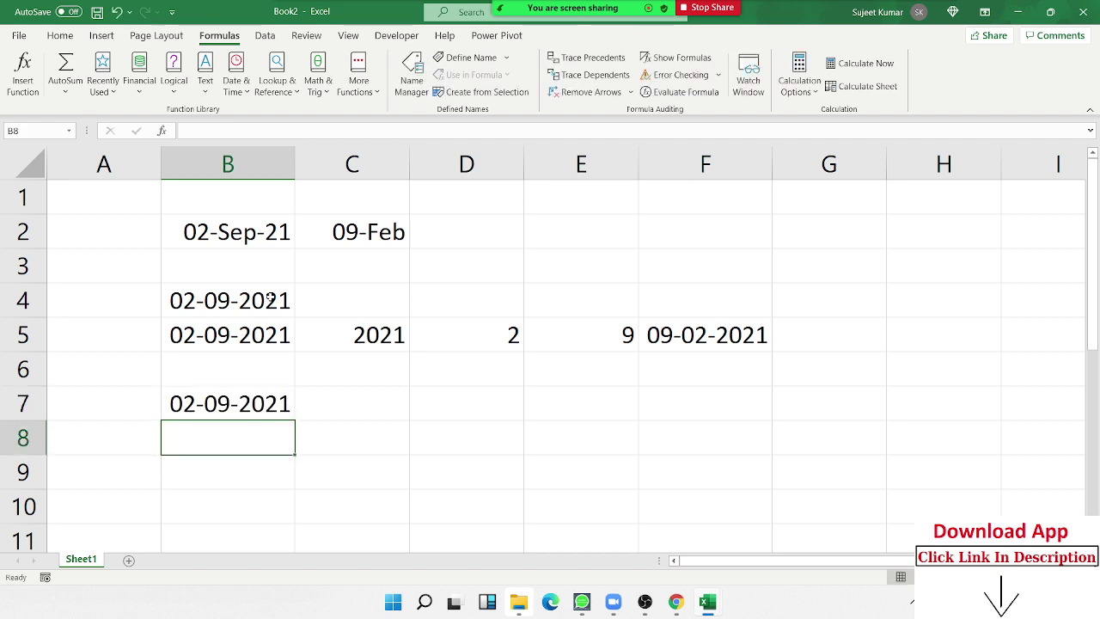
{"action": "type", "text": "=now"}
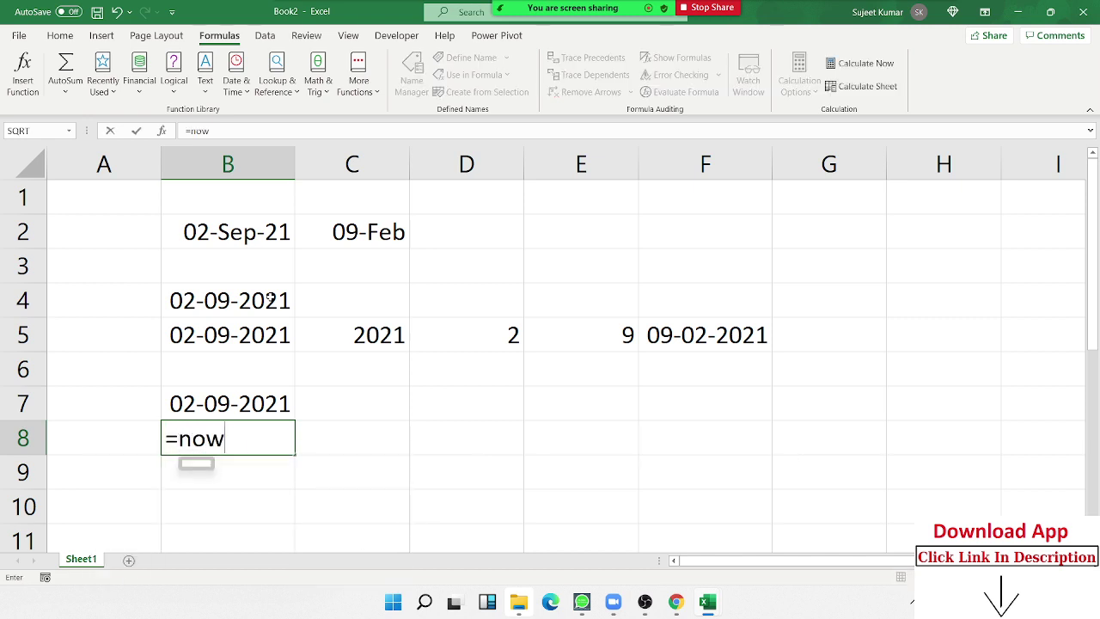
{"action": "key", "text": "Tab"}
{"action": "type", "text": ")"}
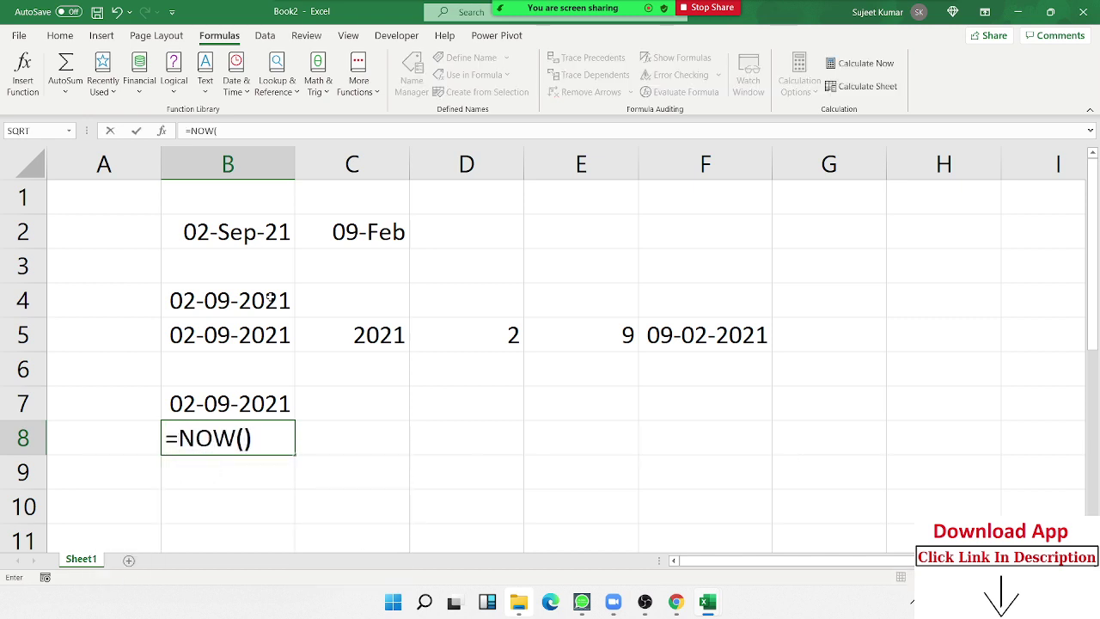
{"action": "key", "text": "Return"}
{"action": "key", "text": "Up"}
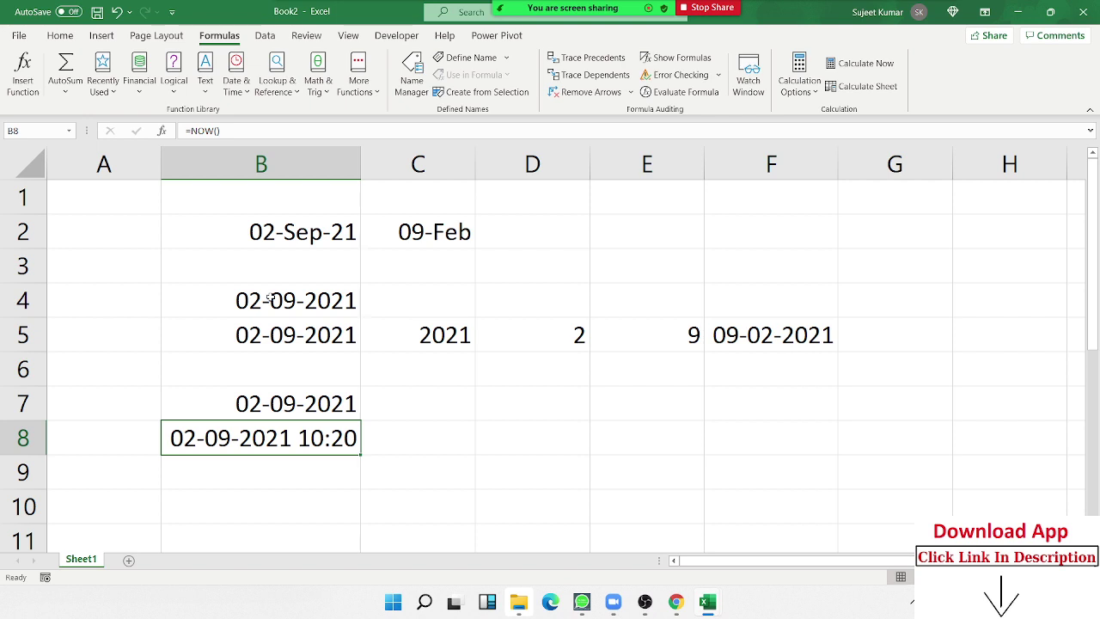
- Put 20 in C7 as the number of days to add
{"action": "key", "text": "Up"}
{"action": "key", "text": "Up"}
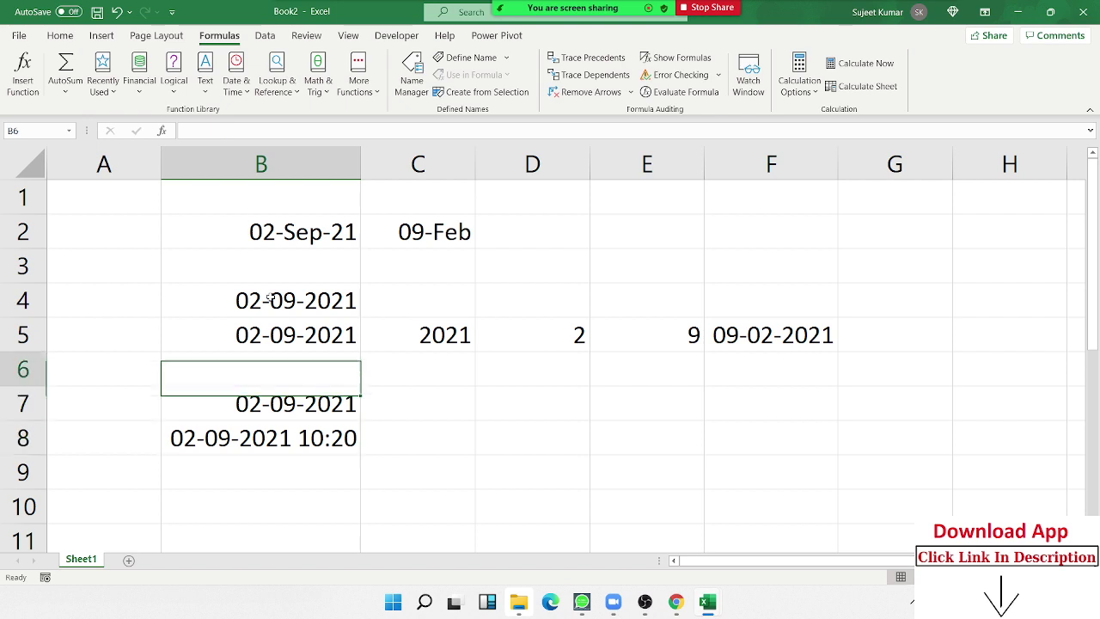
{"action": "key", "text": "Down"}
{"action": "key", "text": "Right"}
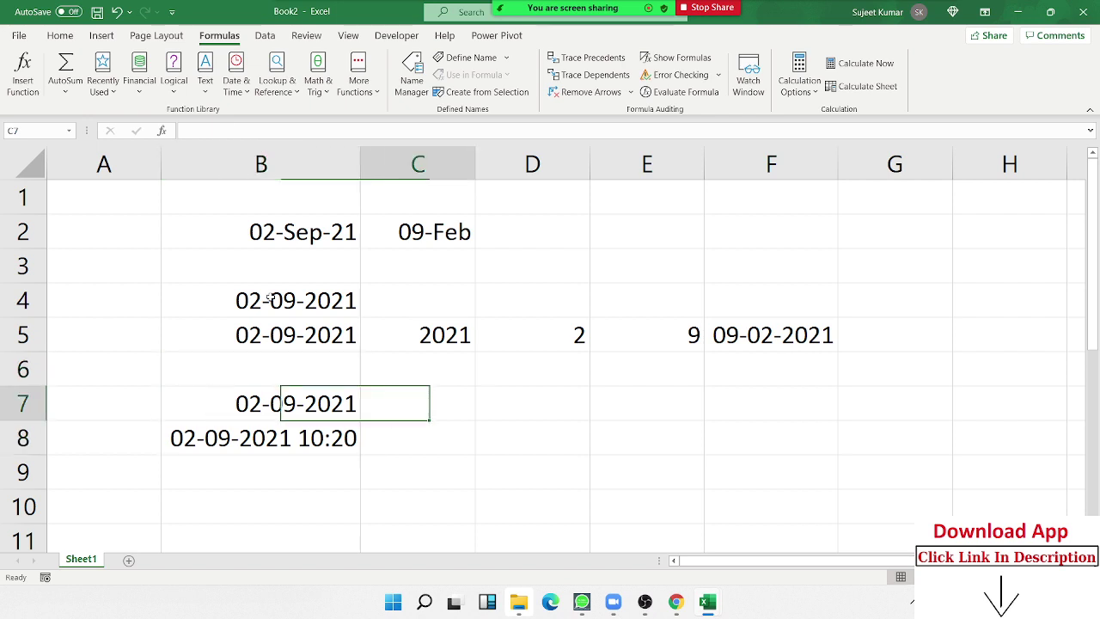
{"action": "key", "text": "F2"}
{"action": "type", "text": "20"}
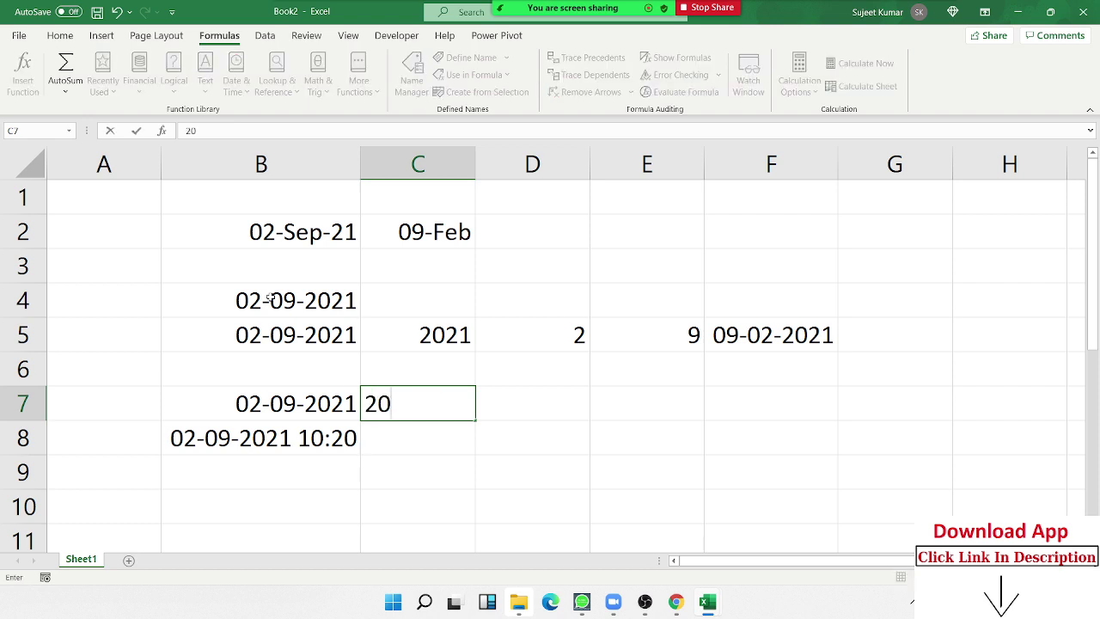
{"action": "key", "text": "Tab"}
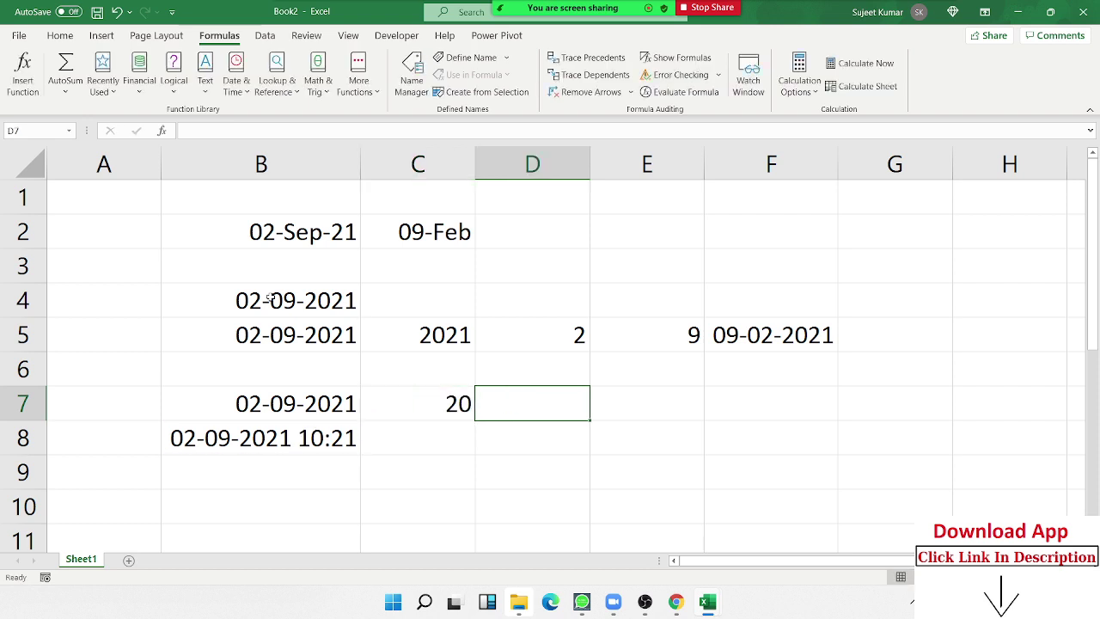
- Enter =B7+C7 in D7, giving 22-09-2021
{"action": "type", "text": "="}
{"action": "key", "text": "Left"}
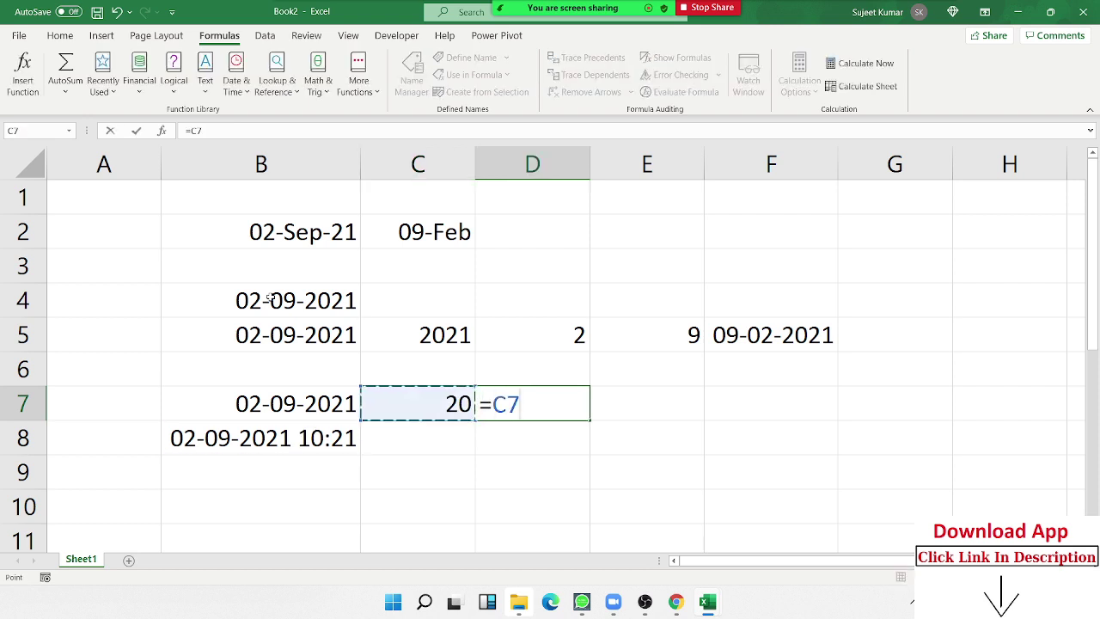
{"action": "key", "text": "Left"}
{"action": "type", "text": "+"}
{"action": "key", "text": "Left"}
{"action": "key", "text": "Return"}
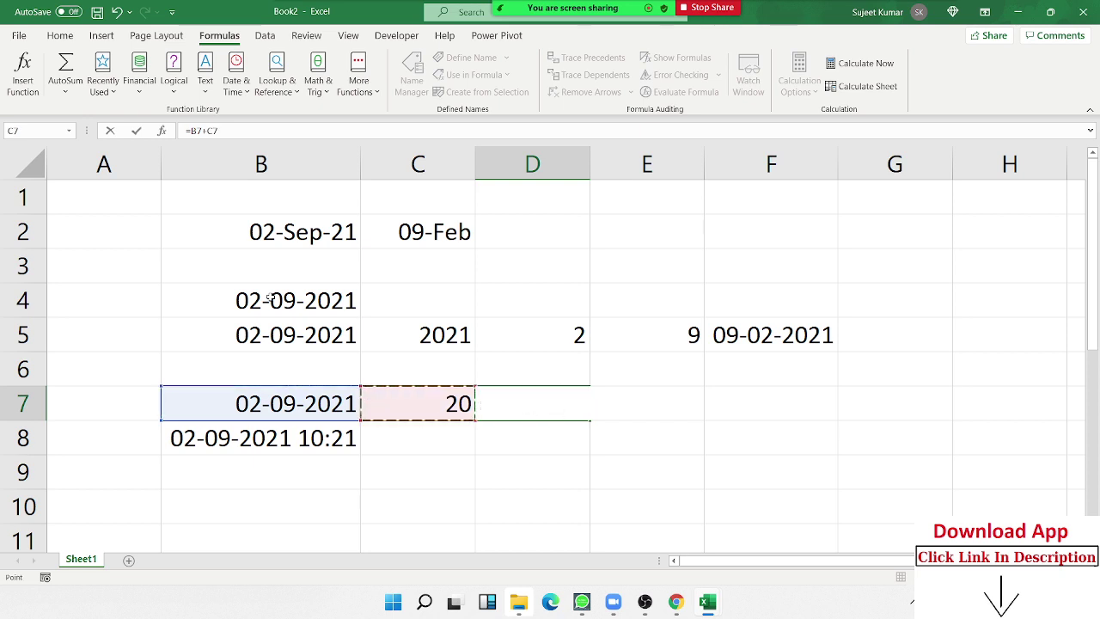
- Replace B8's NOW formula with today's date
{"action": "key", "text": "Left"}
{"action": "key", "text": "Left"}
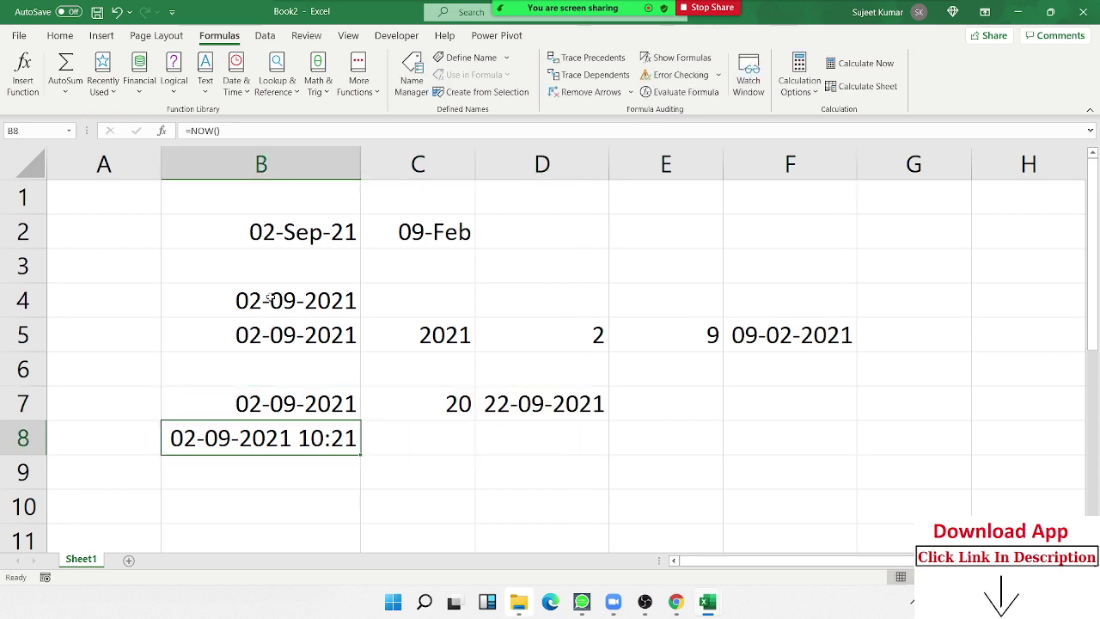
{"action": "key", "text": "Delete"}
{"action": "key", "text": "ctrl+semicolon"}
{"action": "type", "text": "TODAY"}
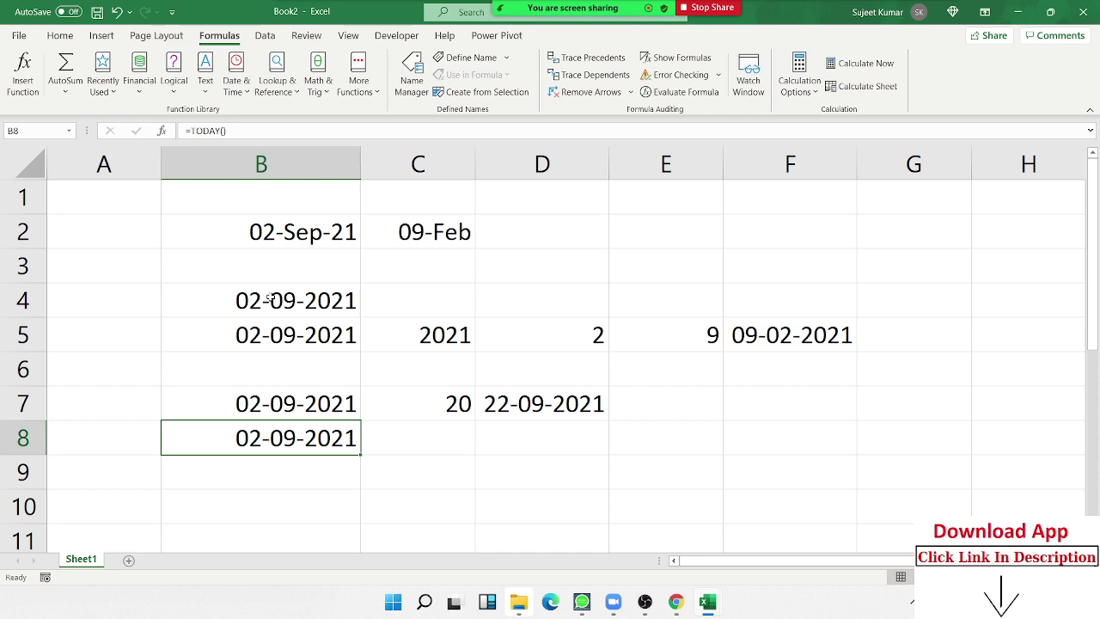
{"action": "key", "text": "Right"}
- Put 3 in C8, enter =EDATE(B8,C8) in D8, and format D8 as a date
{"action": "type", "text": "3"}
{"action": "key", "text": "Right"}
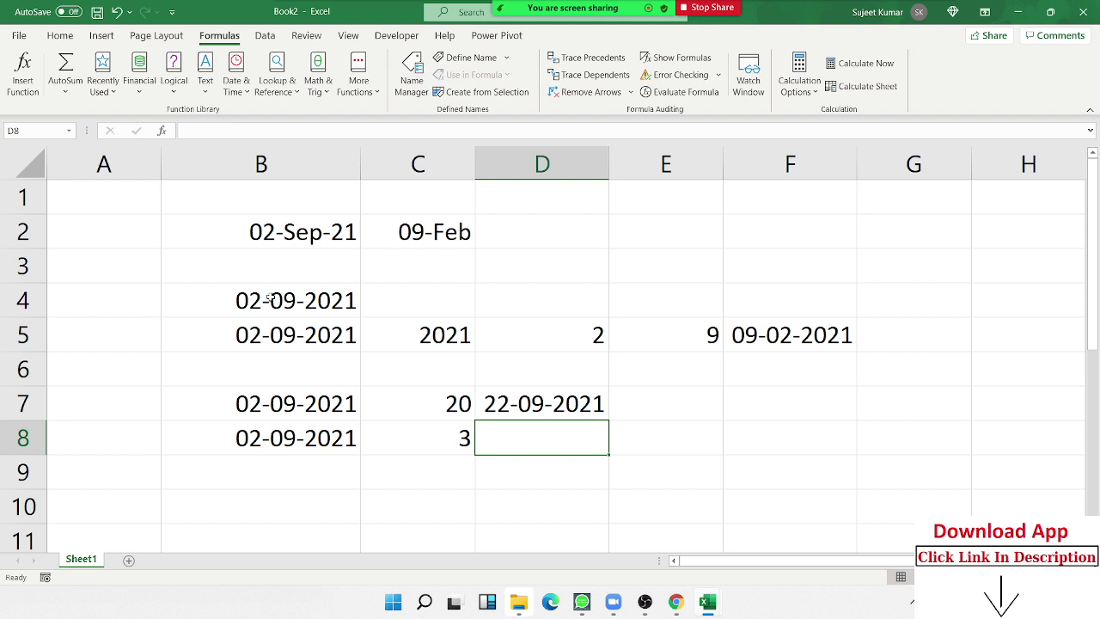
{"action": "type", "text": "="}
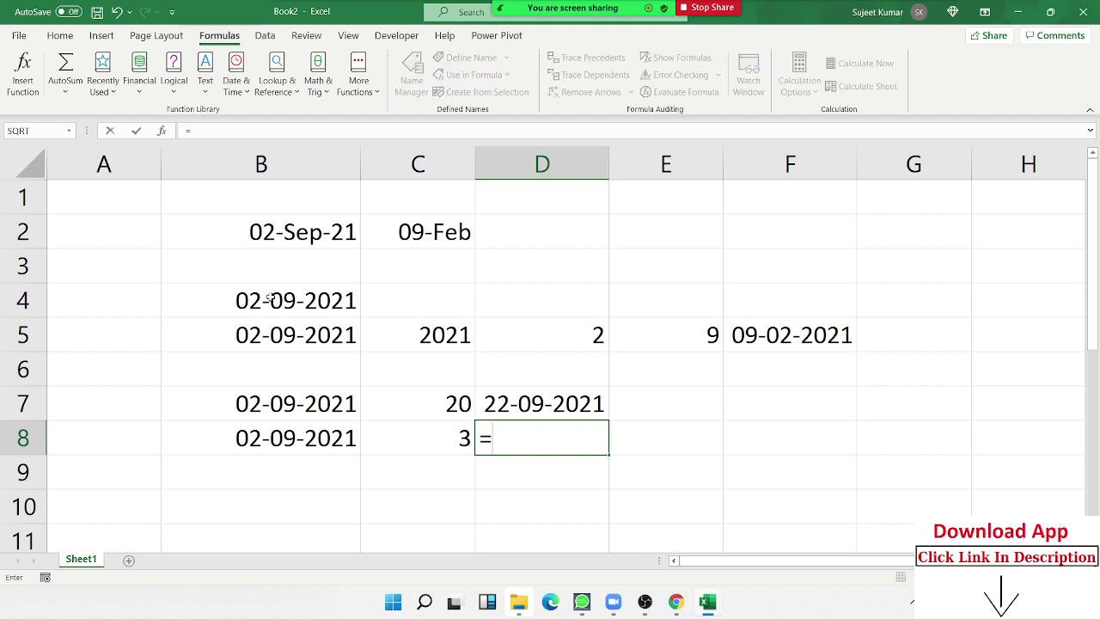
{"action": "key", "text": "Left"}
{"action": "key", "text": "Left"}
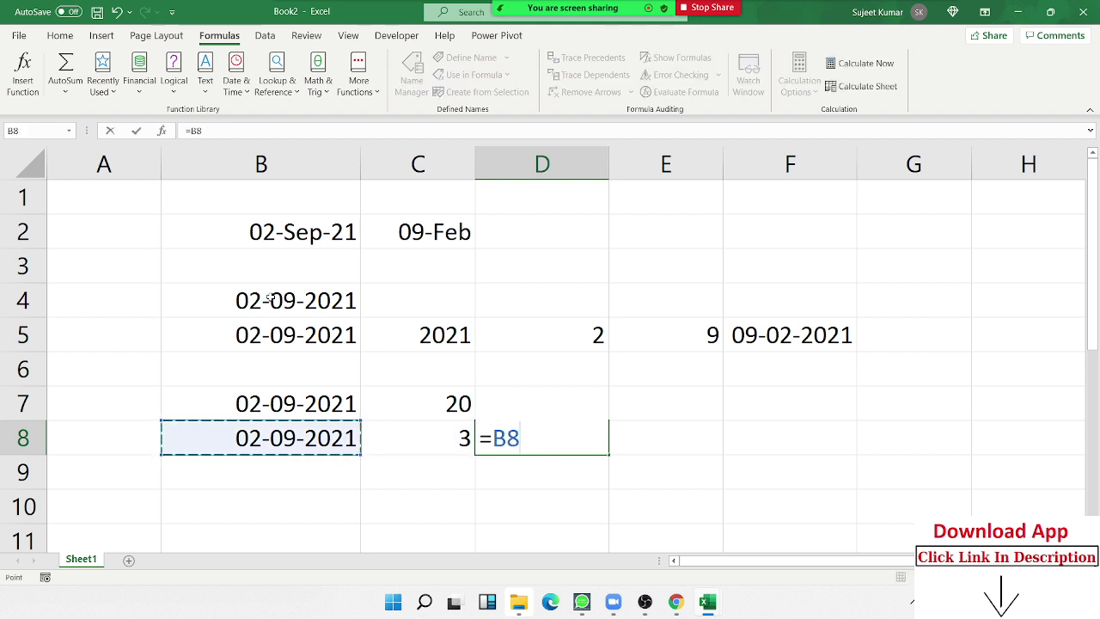
{"action": "key", "text": "BackSpace"}
{"action": "key", "text": "BackSpace"}
{"action": "type", "text": "ed"}
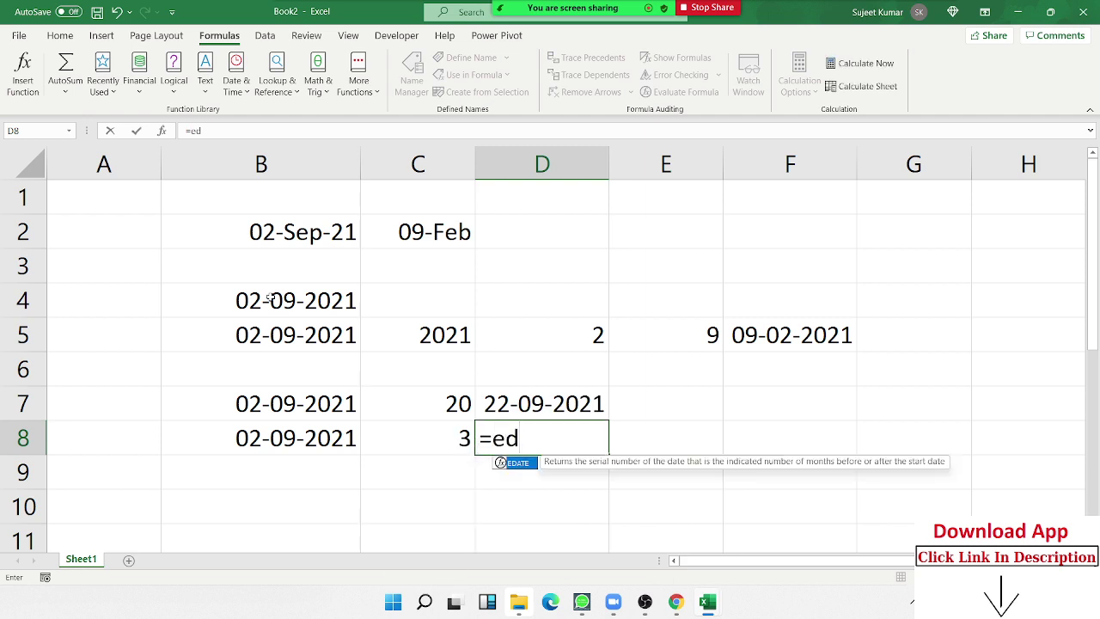
{"action": "key", "text": "Tab"}
{"action": "key", "text": "Left"}
{"action": "key", "text": "Left"}
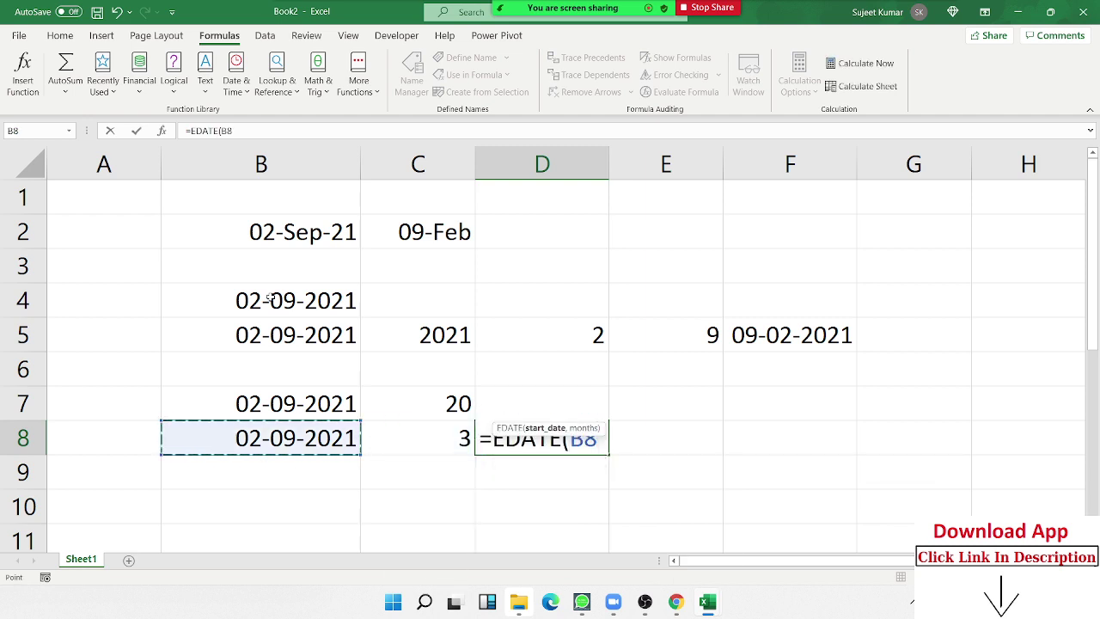
{"action": "type", "text": ","}
{"action": "key", "text": "Left"}
{"action": "key", "text": "Return"}
{"action": "key", "text": "Up"}
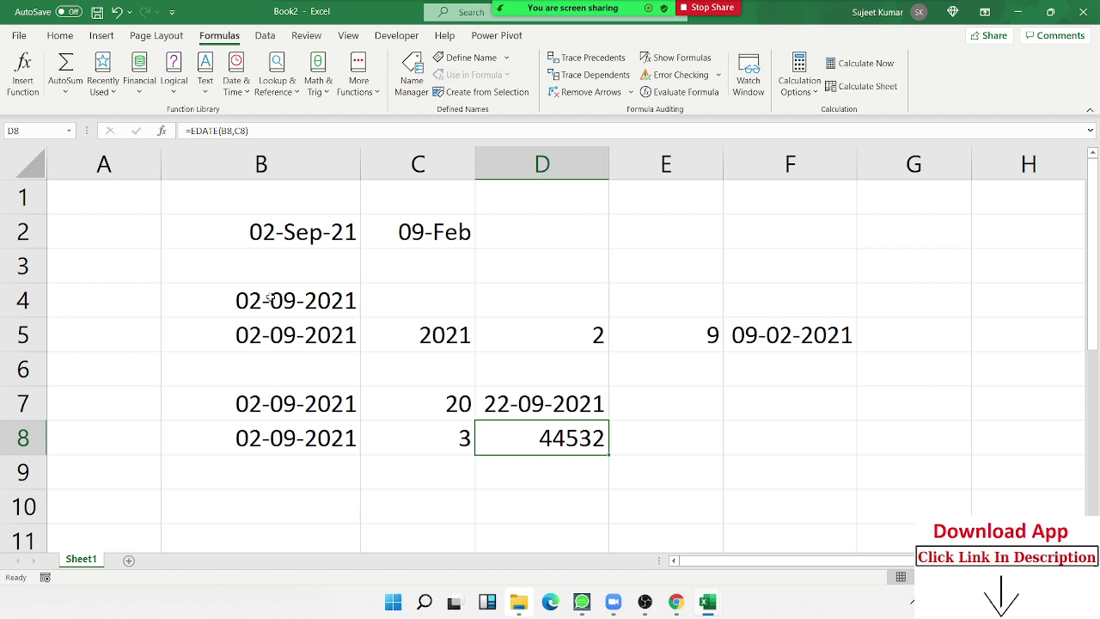
{"action": "key", "text": "ctrl+shift+3"}
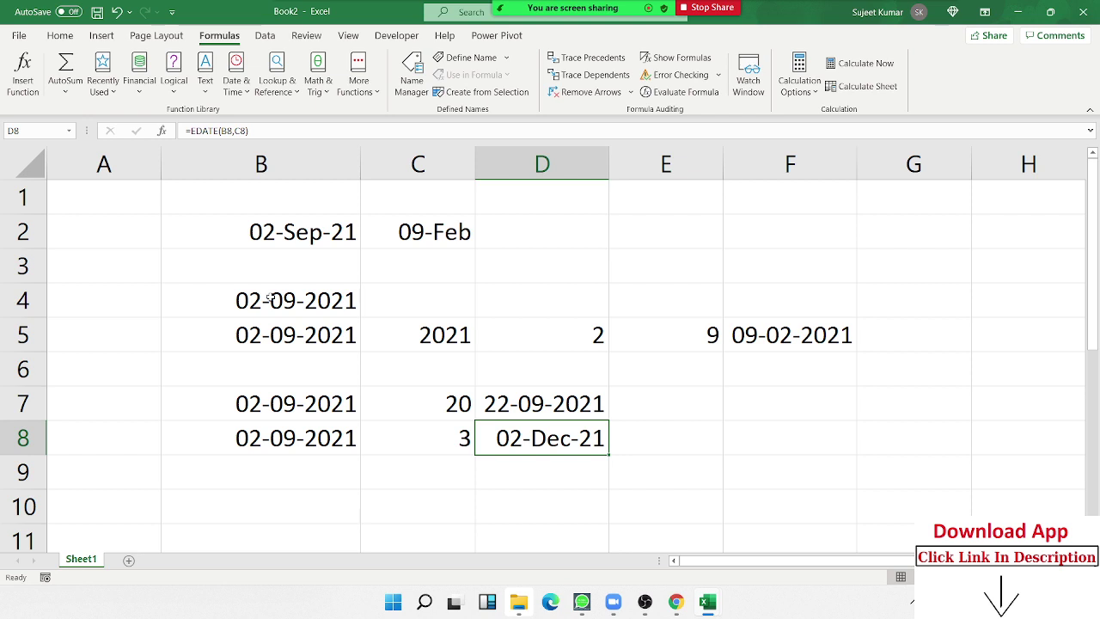
- Change C8's month offset to -3 so D8 shows 02-Jun-21
{"action": "key", "text": "Left"}
{"action": "type", "text": "-"}
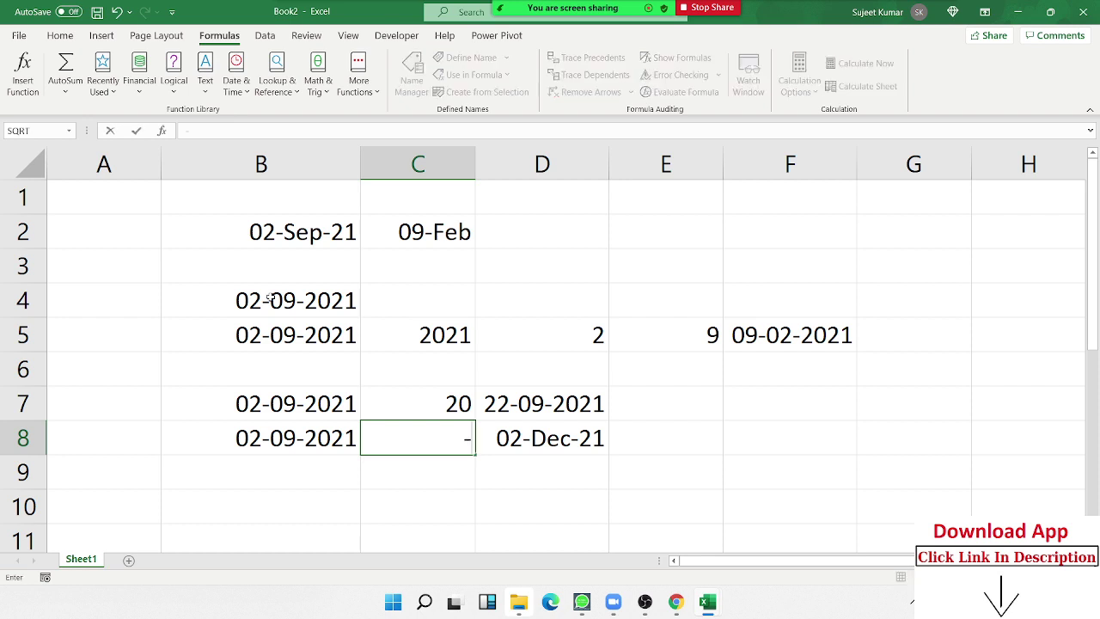
{"action": "type", "text": "3"}
{"action": "key", "text": "Return"}
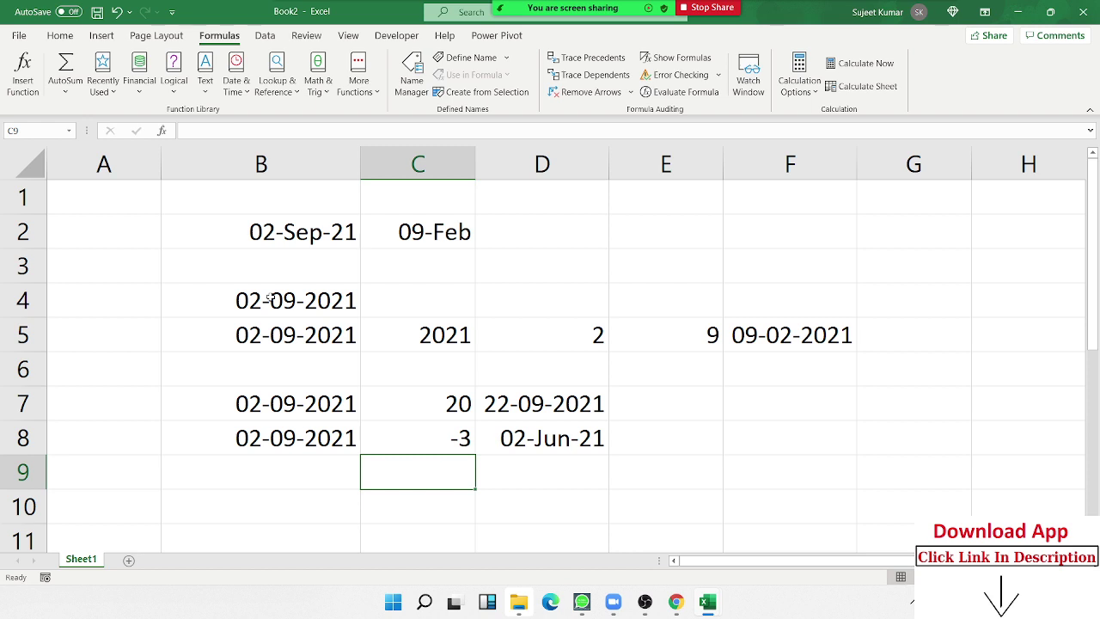
- Fill the 02-09-2021 date down into B9 and enter 2, 4 and 22 in C9:E9
{"action": "key", "text": "Up"}
{"action": "key", "text": "Down"}
{"action": "key", "text": "Left"}
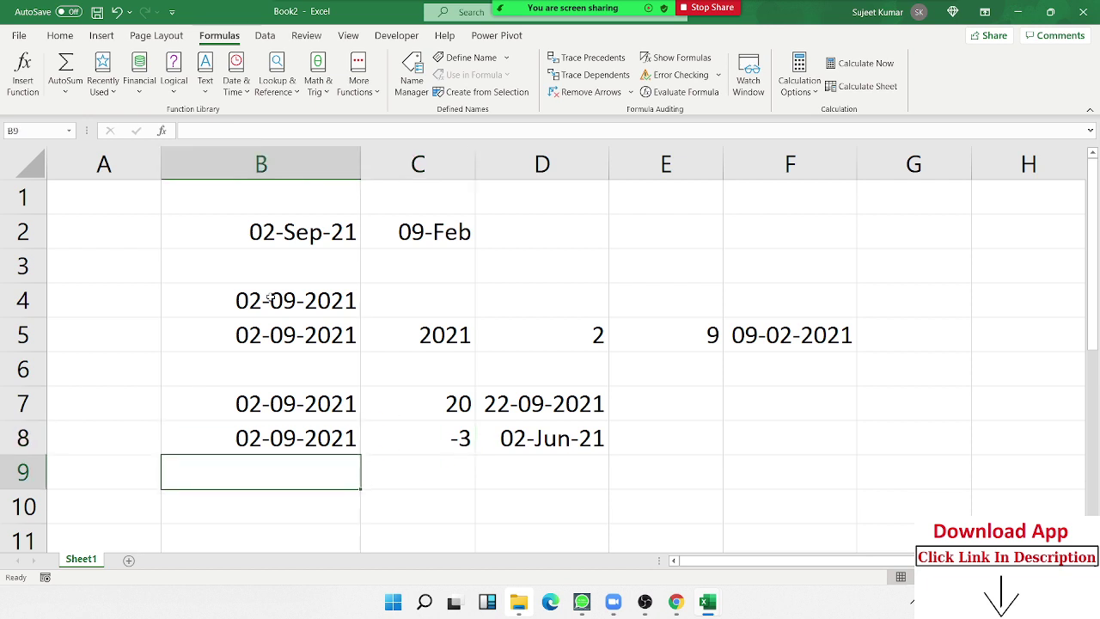
{"action": "key", "text": "ctrl+d"}
{"action": "key", "text": "Right"}
{"action": "type", "text": "2"}
{"action": "key", "text": "Tab"}
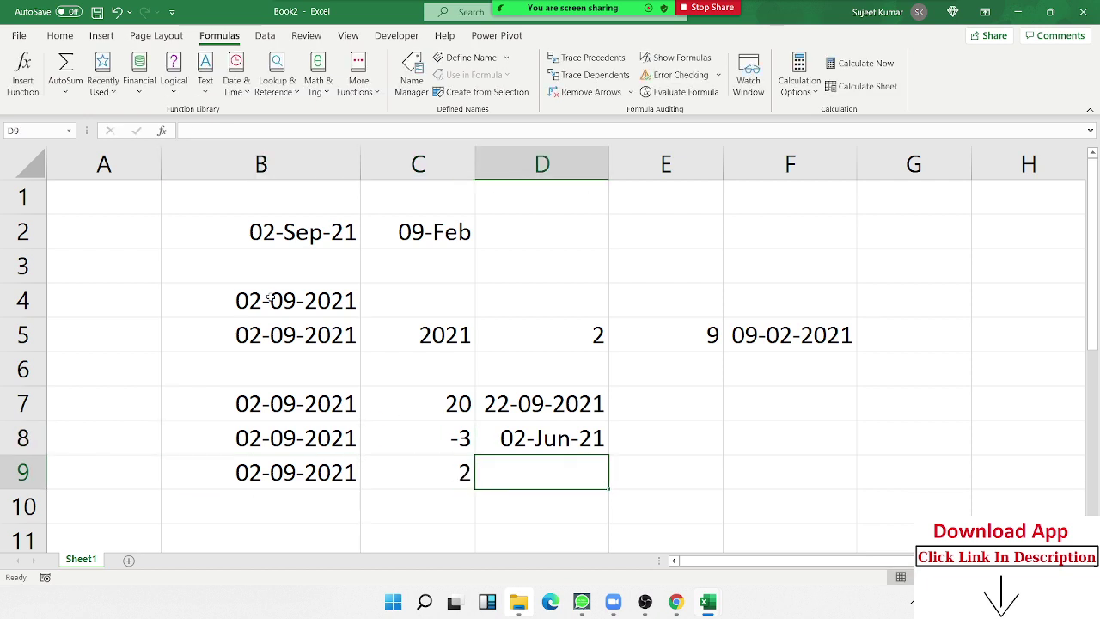
{"action": "type", "text": "4"}
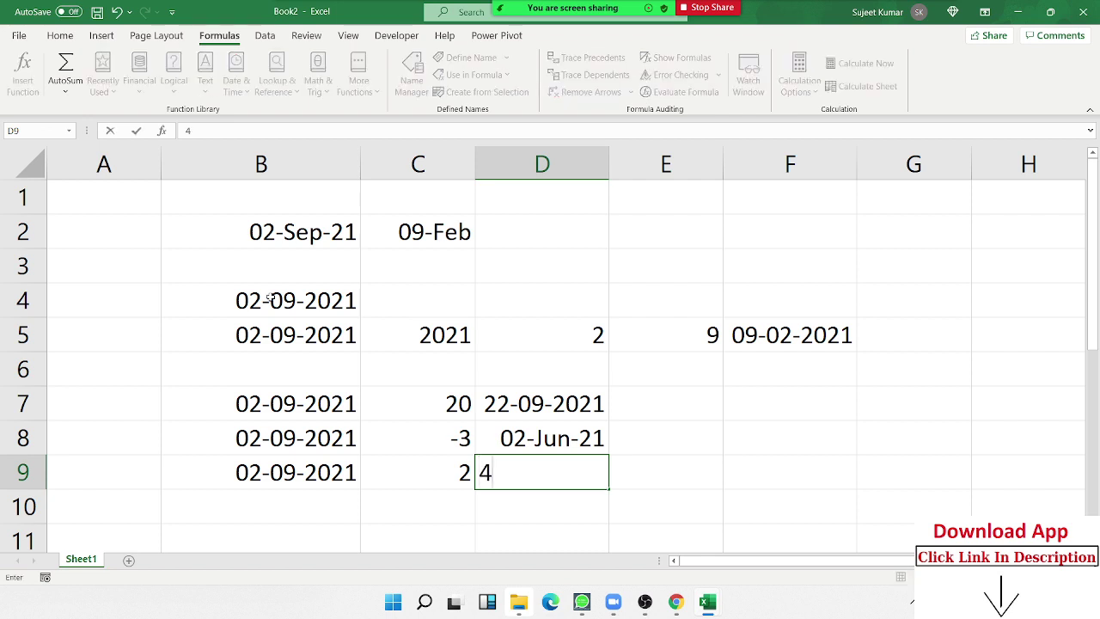
{"action": "key", "text": "Tab"}
{"action": "type", "text": "22"}
{"action": "key", "text": "Tab"}
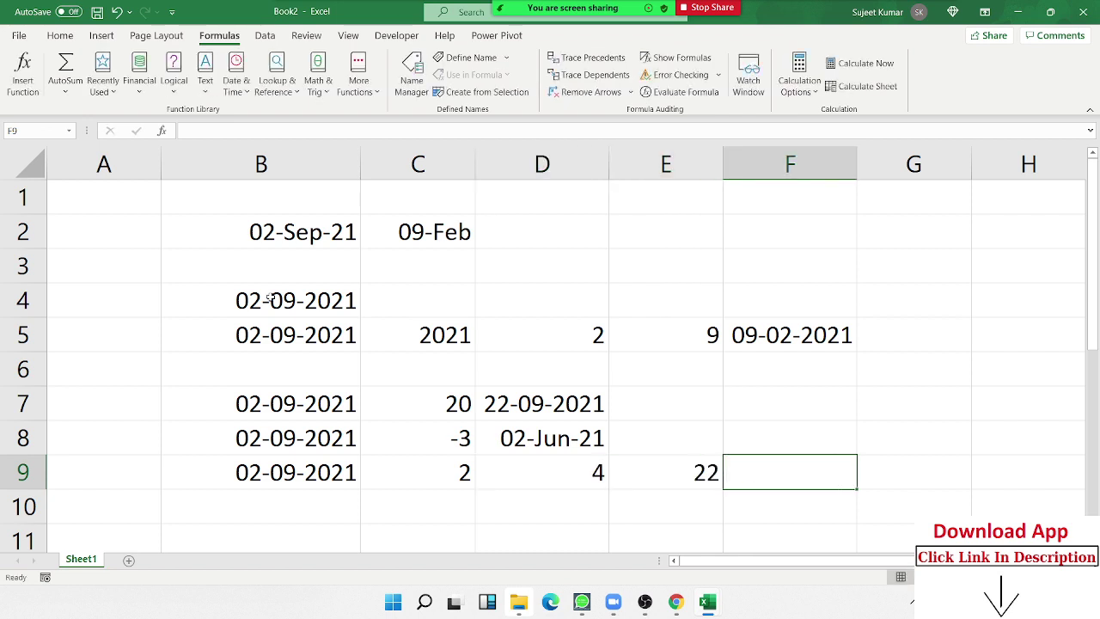
- Enter =DATE(YEAR(B9)+2,MONTH(B9)+4,DAY(B9)+22) in F9
{"action": "double_click", "coordinate": [774, 340]}
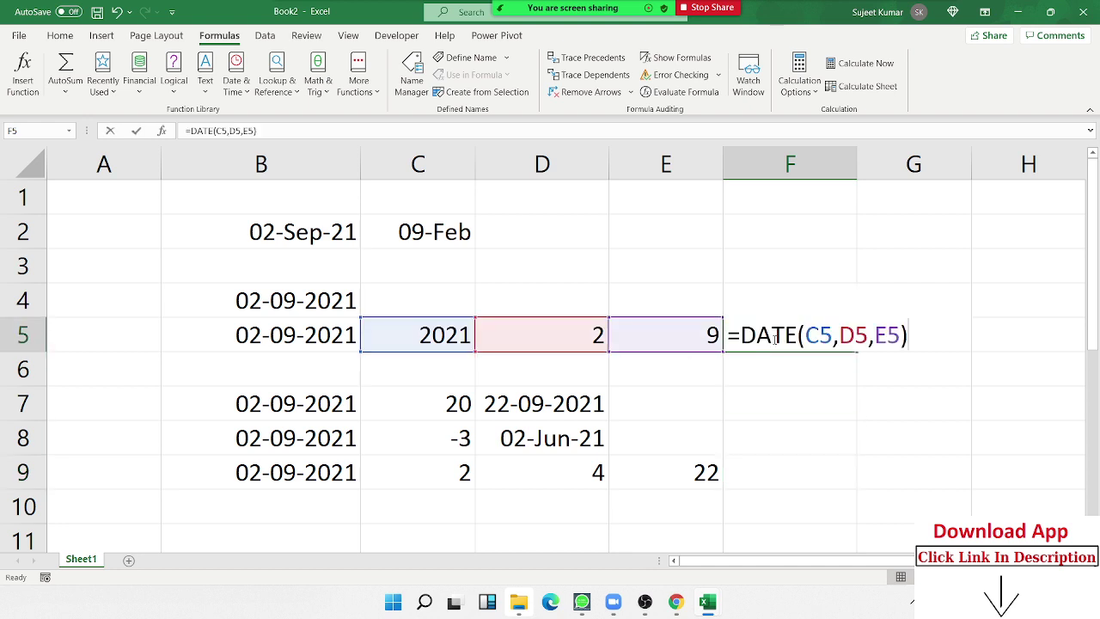
{"action": "left_click", "coordinate": [805, 468]}
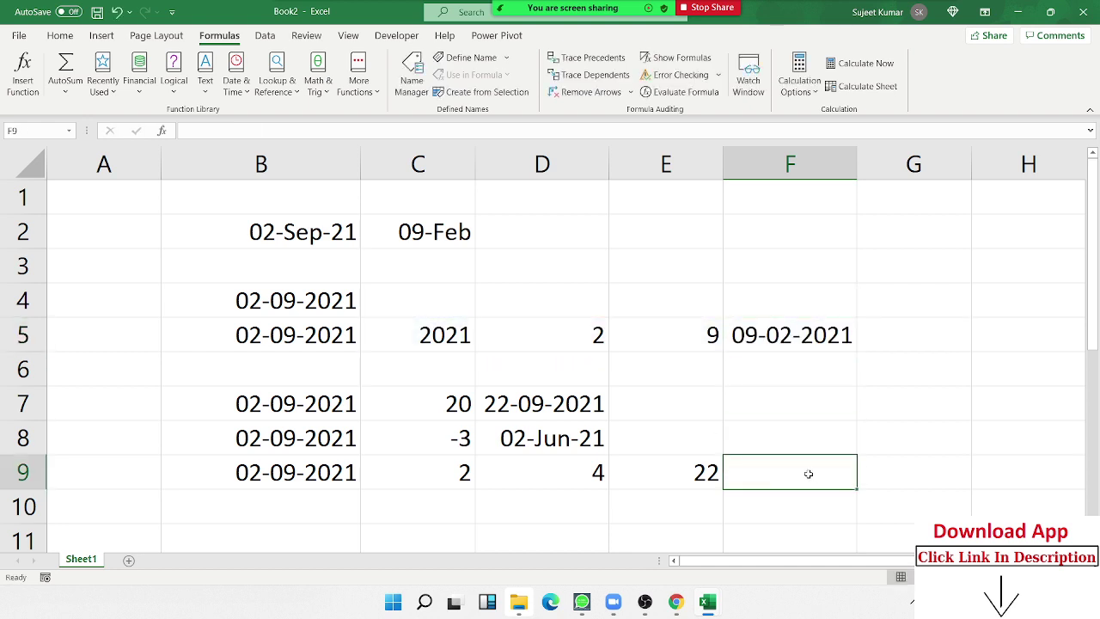
{"action": "type", "text": "=dat"}
{"action": "key", "text": "Tab"}
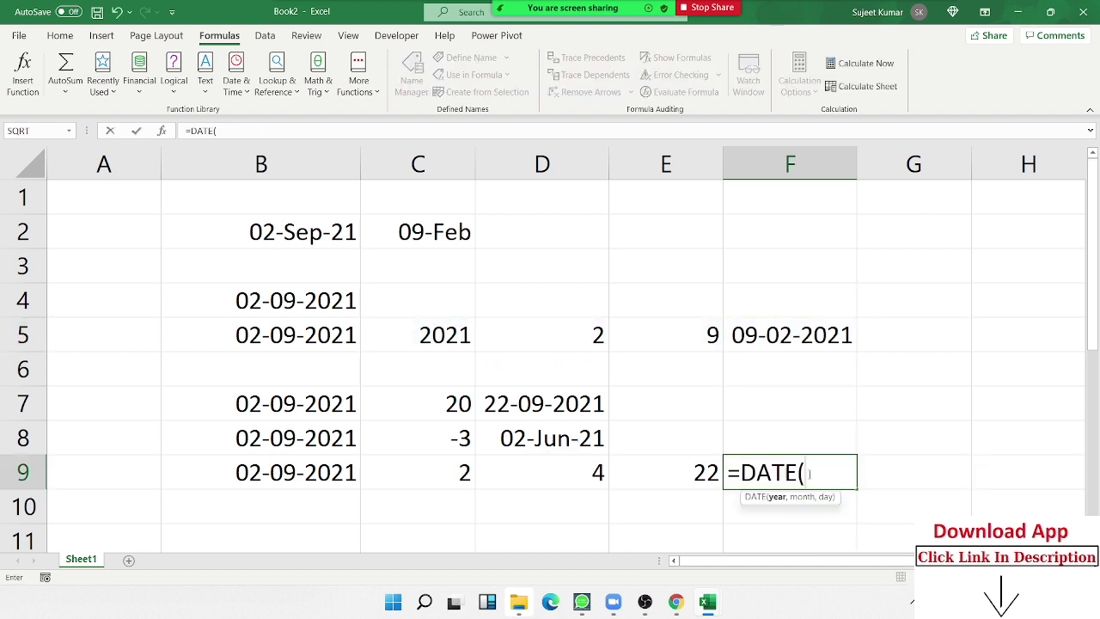
{"action": "type", "text": "ye"}
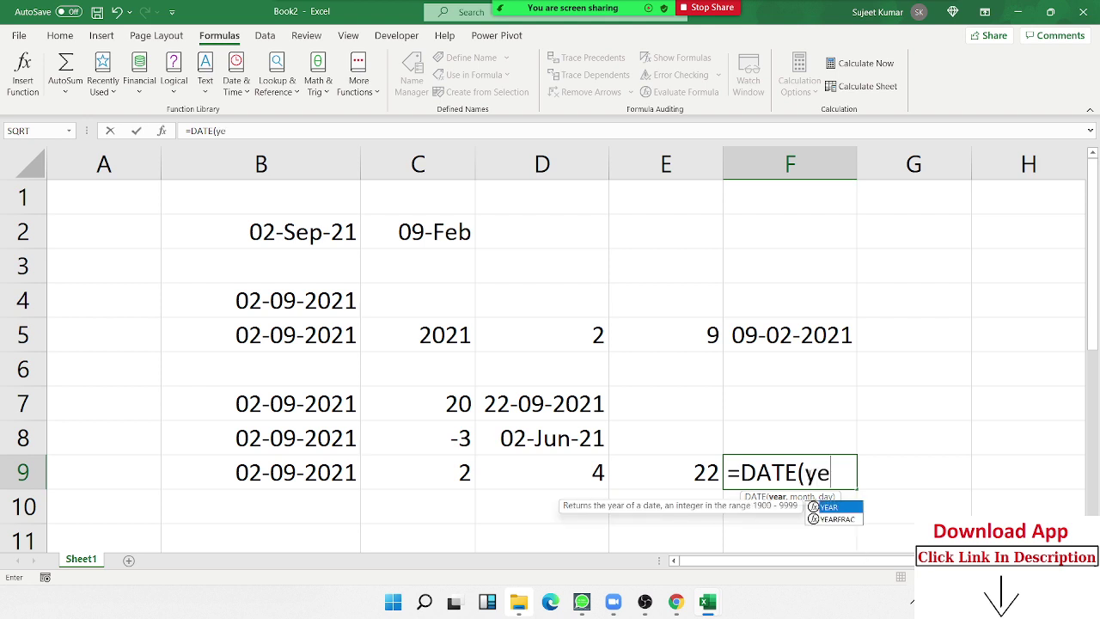
{"action": "key", "text": "Tab"}
{"action": "left_click", "coordinate": [342, 479]}
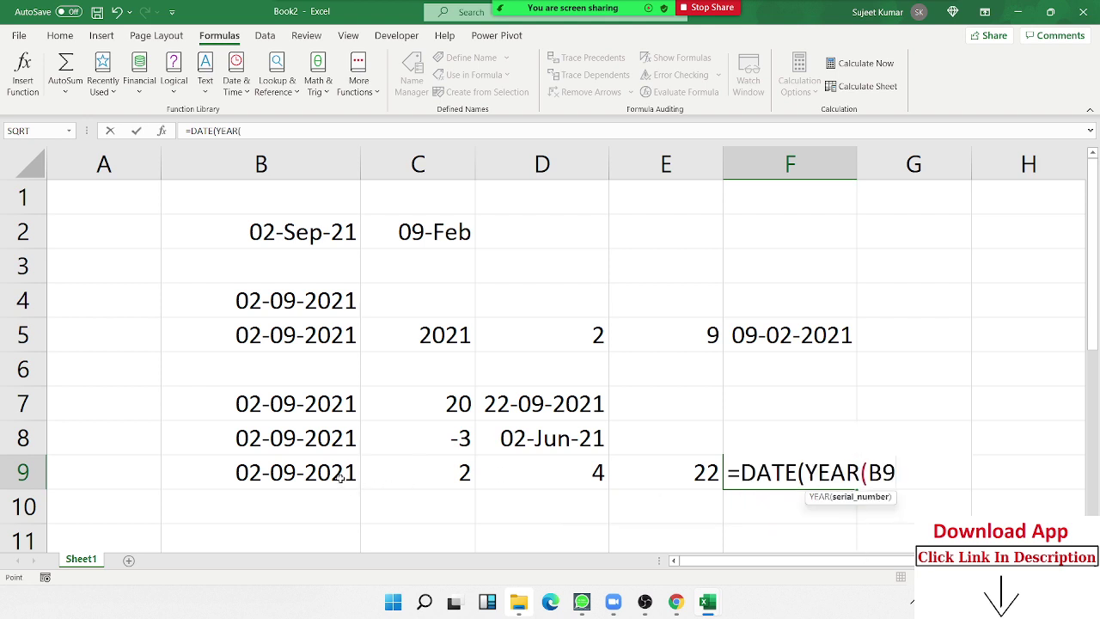
{"action": "type", "text": ")"}
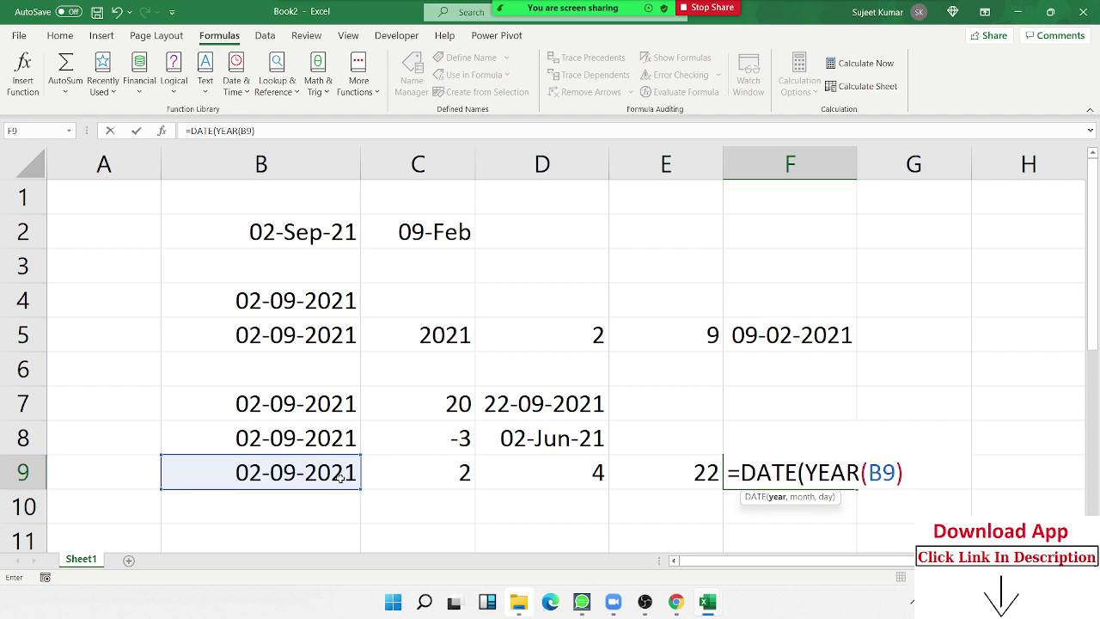
{"action": "type", "text": "+2"}
{"action": "mouse_move", "coordinate": [519, 612]}
{"action": "type", "text": ","}
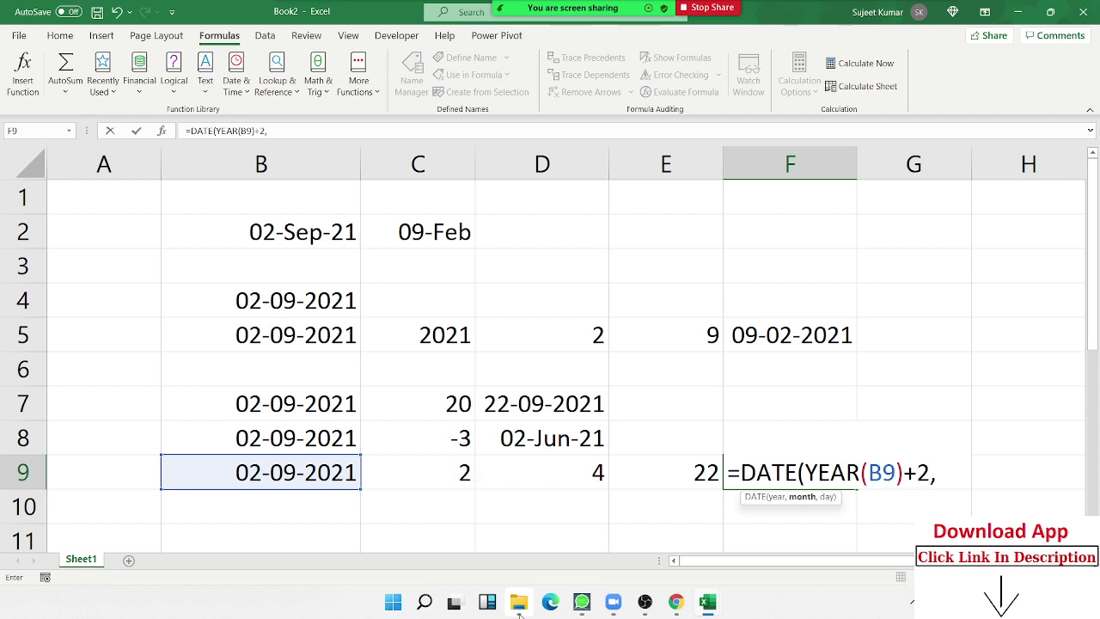
{"action": "type", "text": "mo"}
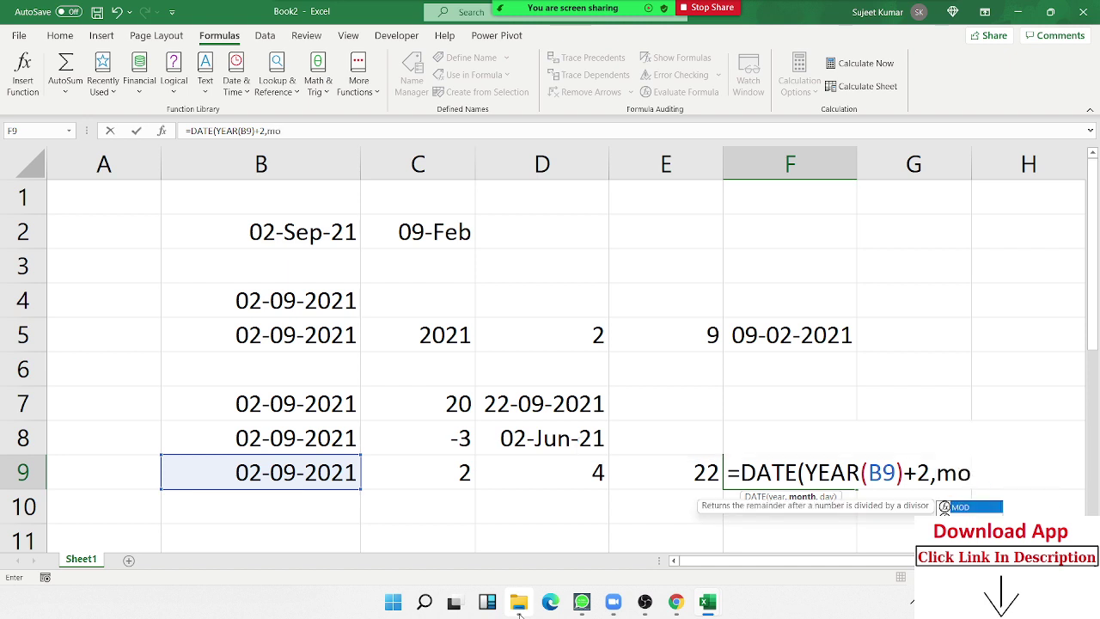
{"action": "type", "text": "n"}
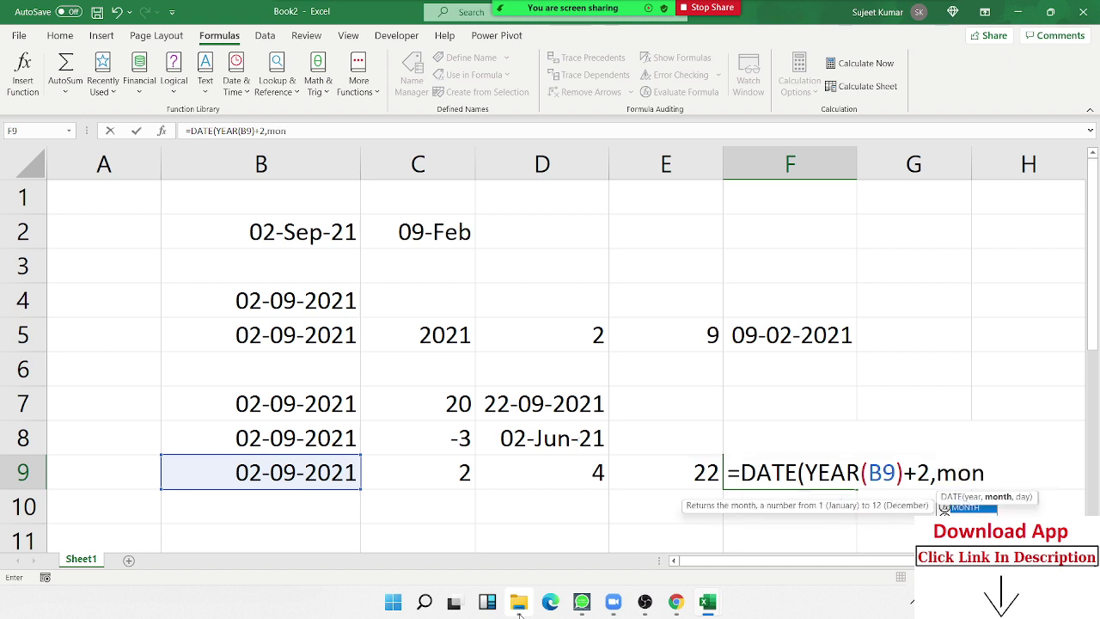
{"action": "key", "text": "Tab"}
{"action": "left_click", "coordinate": [266, 470]}
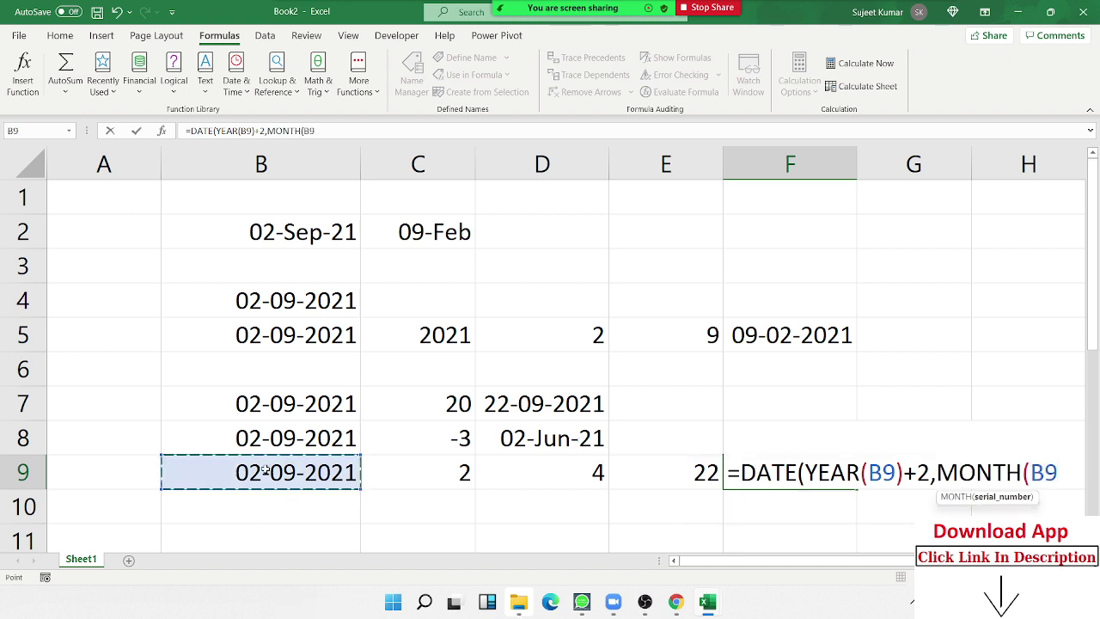
{"action": "type", "text": ")+"}
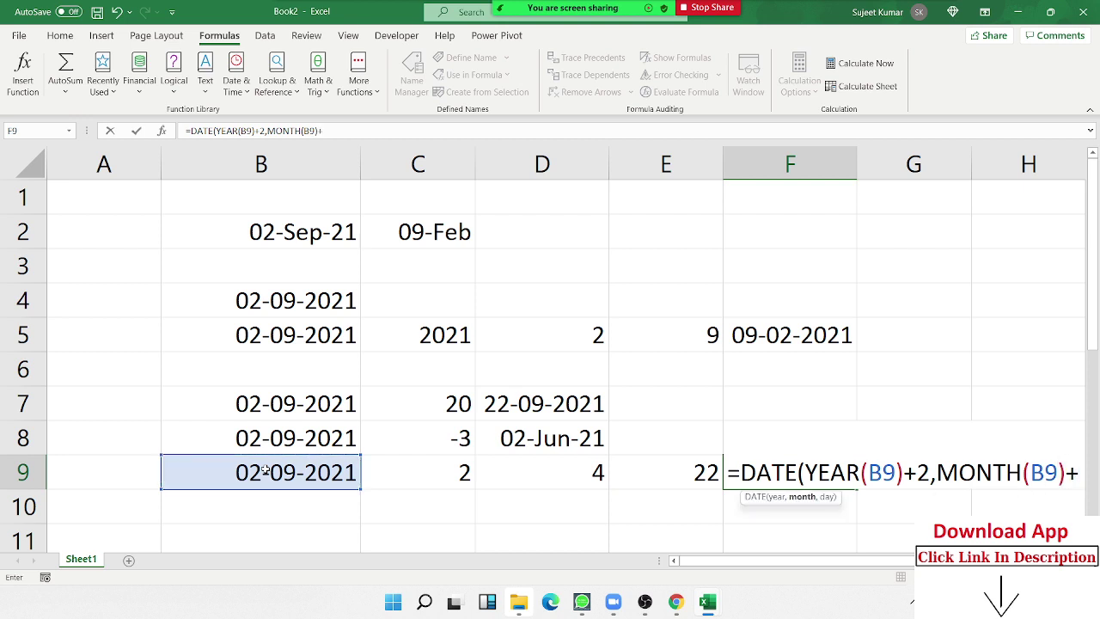
{"action": "type", "text": "4,"}
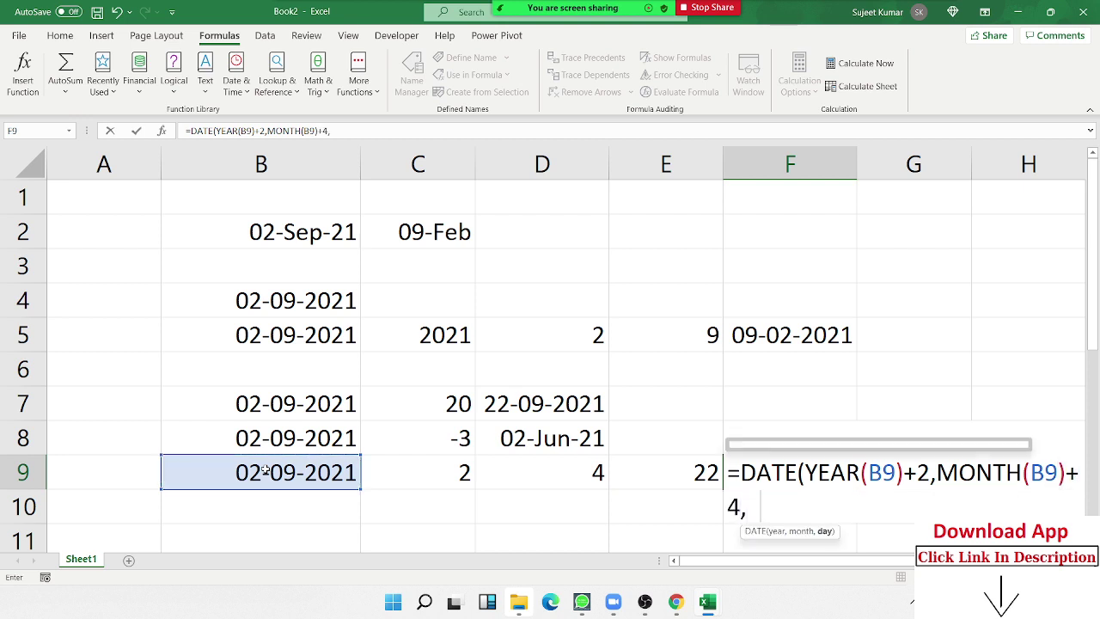
{"action": "type", "text": "day"}
{"action": "key", "text": "Tab"}
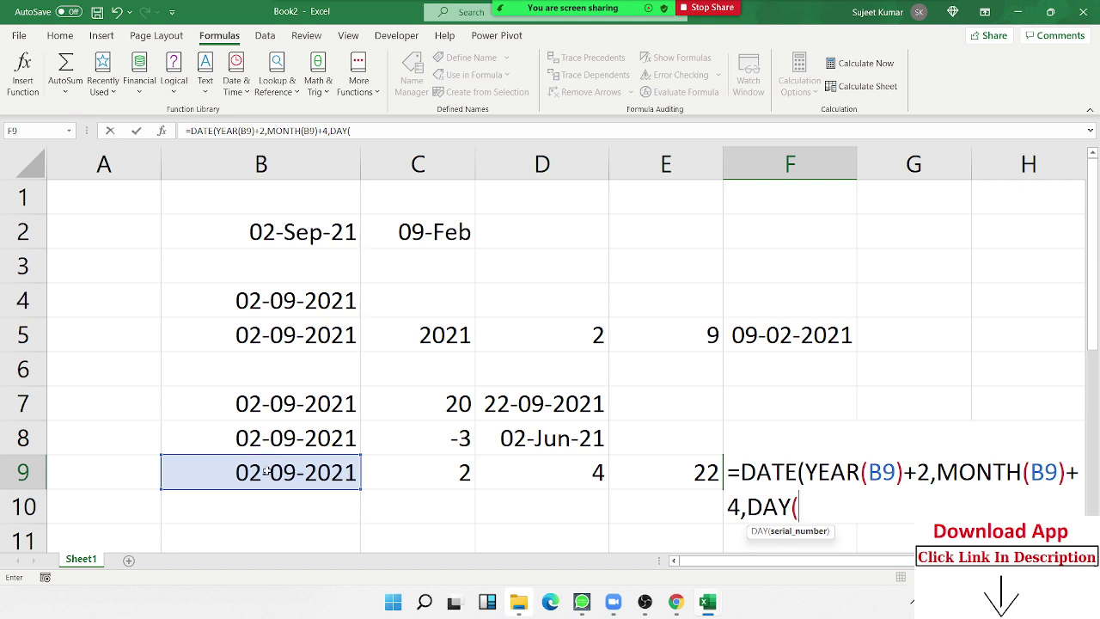
{"action": "left_click", "coordinate": [265, 470]}
{"action": "type", "text": ")+"}
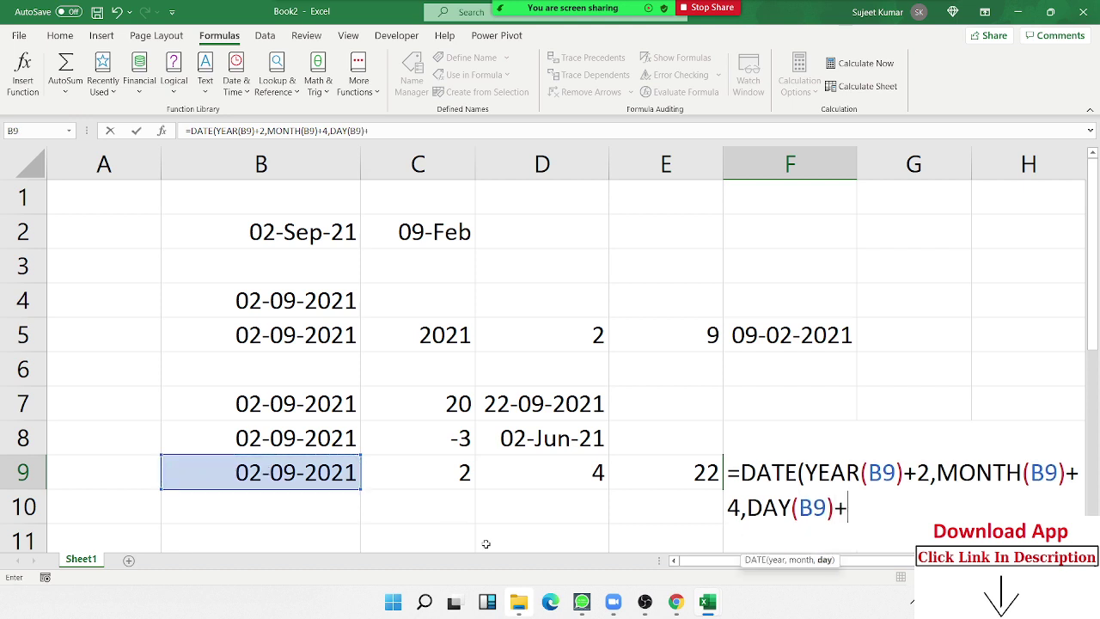
{"action": "type", "text": "22"}
{"action": "key", "text": "Return"}
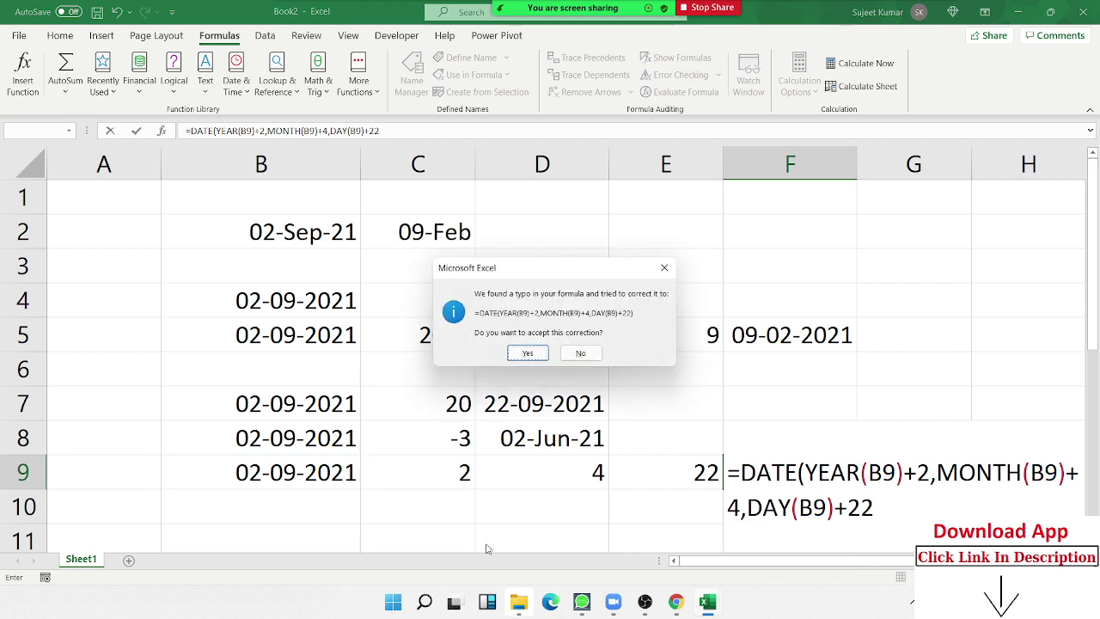
{"action": "key", "text": "Return"}
- Format F9 as a date so it shows 24-Jan-24
{"action": "key", "text": "Up"}
{"action": "key", "text": "ctrl+shift+3"}
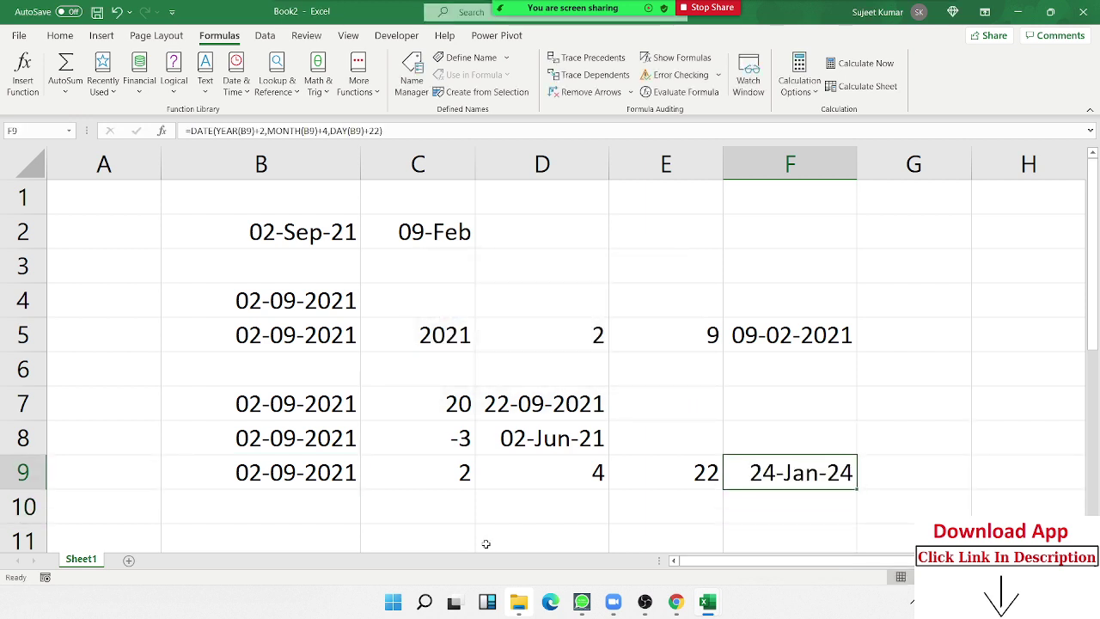
{"action": "scroll", "coordinate": [375, 440], "scroll_direction": "down", "scroll_amount": 1}
- Fill the date down into B10 and enter =EOMONTH(B10,0) in C10, formatted as a date
{"action": "left_click", "coordinate": [334, 401]}
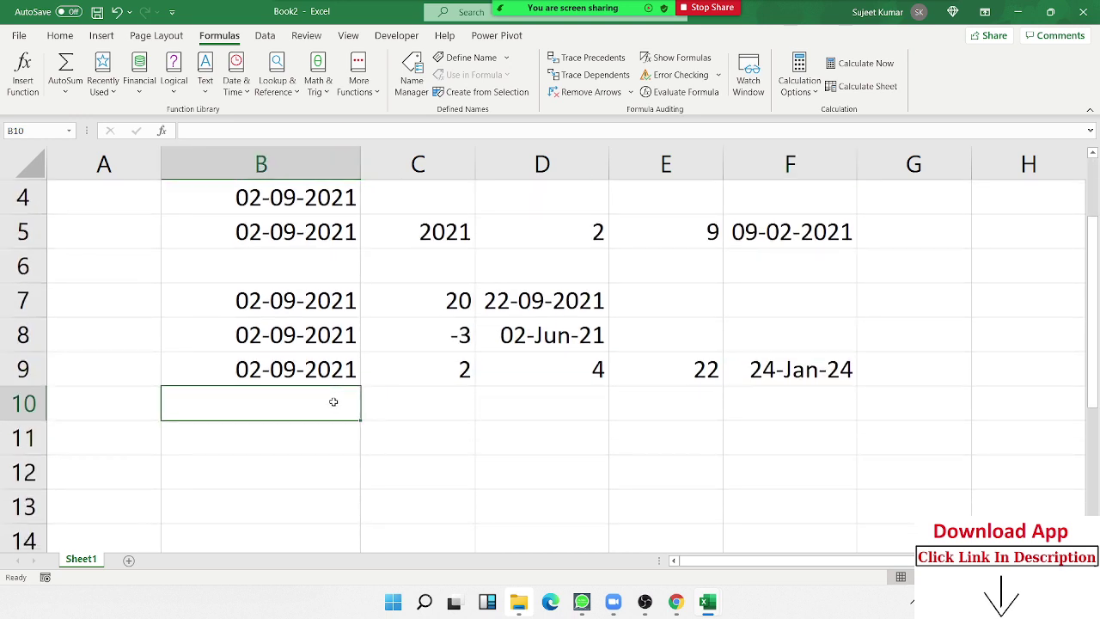
{"action": "key", "text": "ctrl+d"}
{"action": "left_click", "coordinate": [389, 413]}
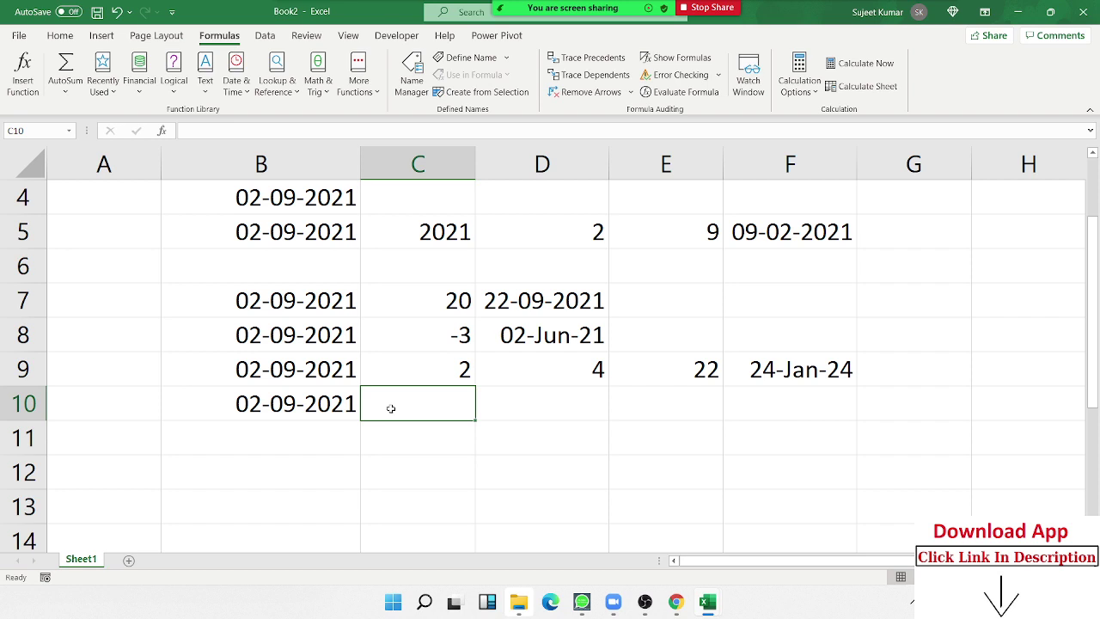
{"action": "type", "text": "=eo"}
{"action": "key", "text": "Tab"}
{"action": "key", "text": "Left"}
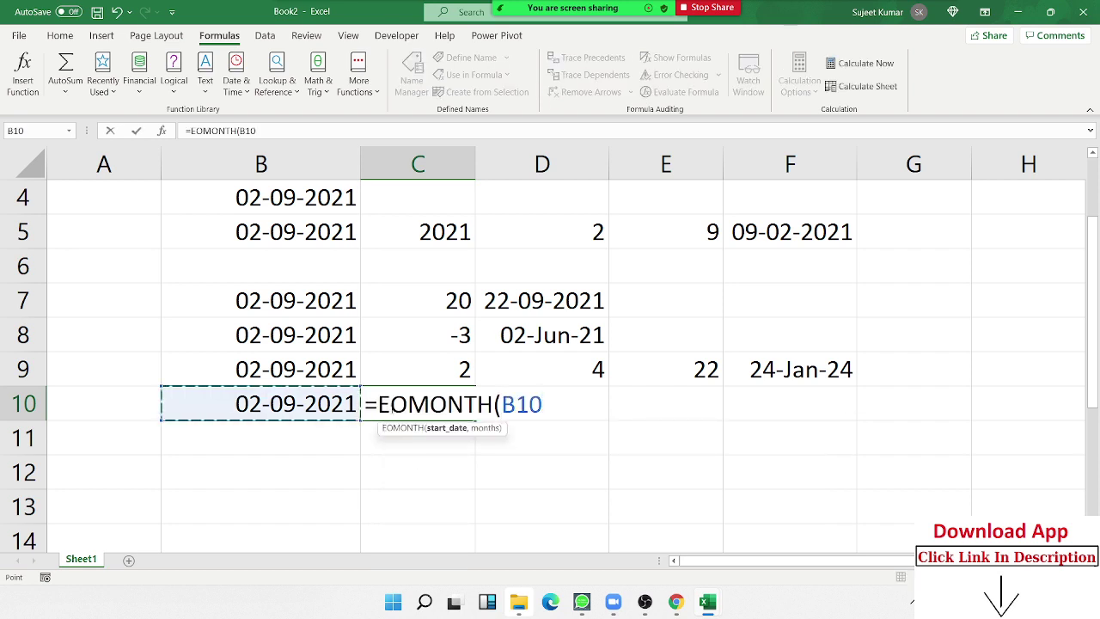
{"action": "type", "text": ",0"}
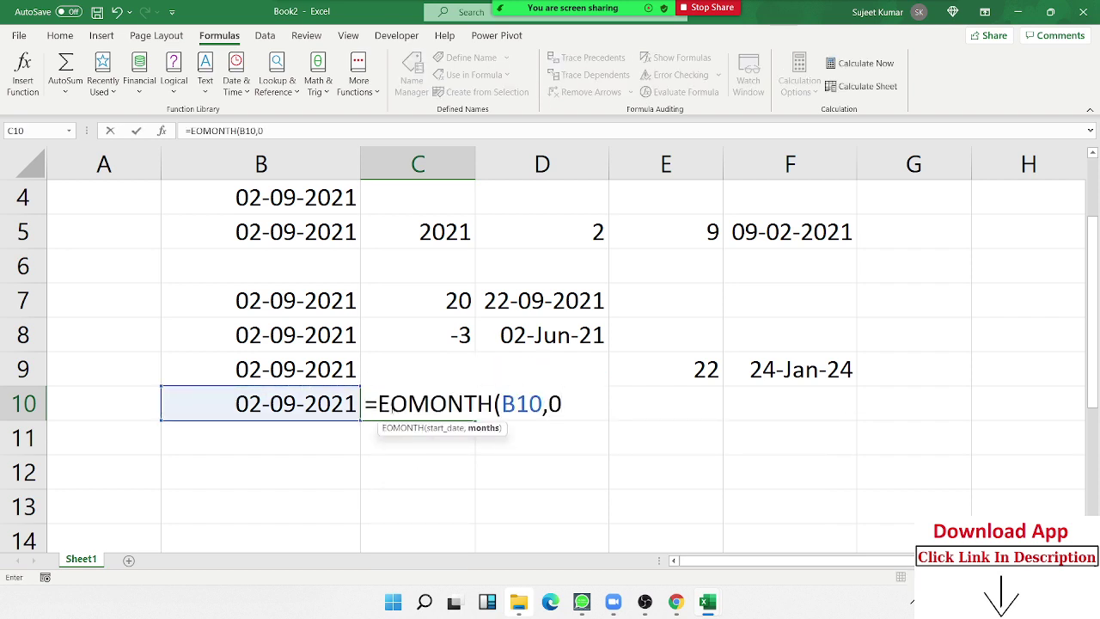
{"action": "type", "text": ")"}
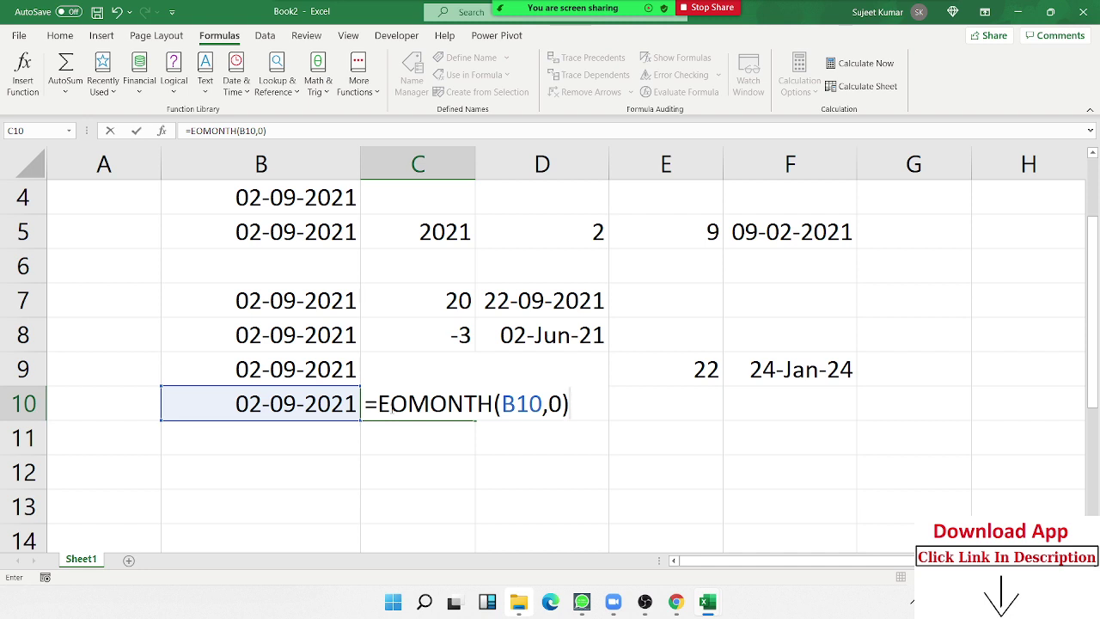
{"action": "key", "text": "Return"}
{"action": "left_click", "coordinate": [391, 408]}
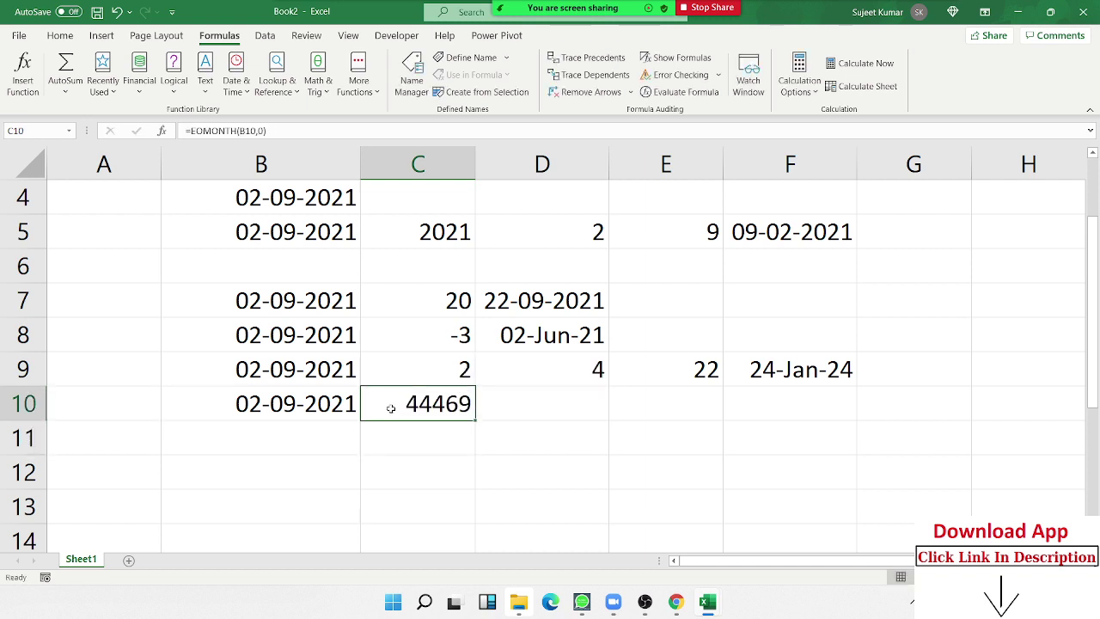
{"action": "key", "text": "ctrl+shift+3"}
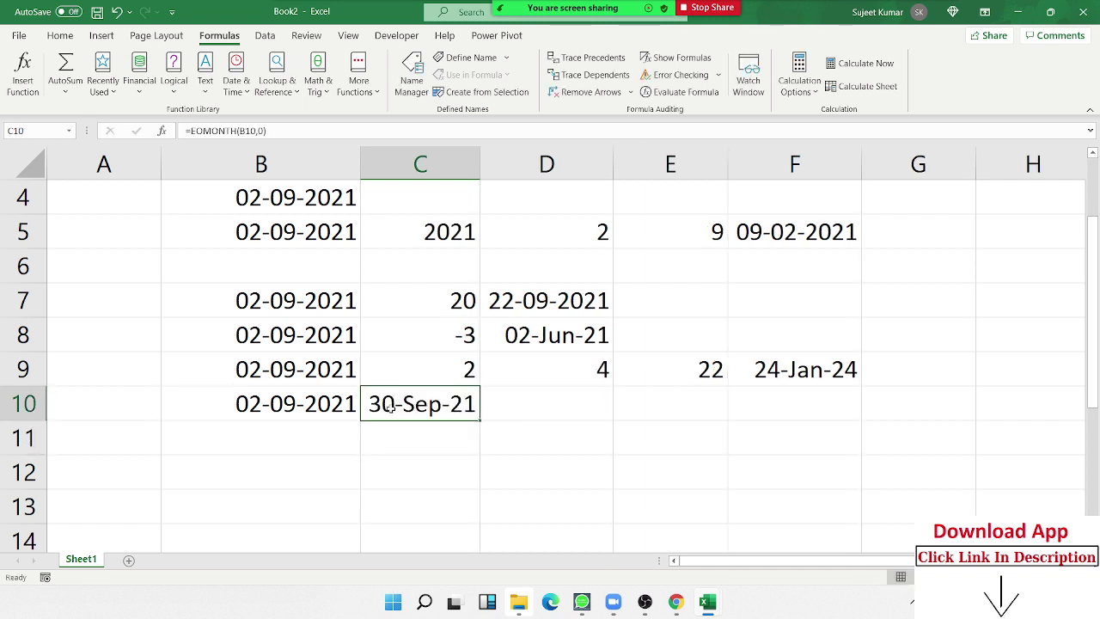
- Change C10's month offset to -1 so it returns 31-Aug-21
{"action": "double_click", "coordinate": [389, 408]}
{"action": "key", "text": "End"}
{"action": "key", "text": "Left"}
{"action": "key", "text": "Left"}
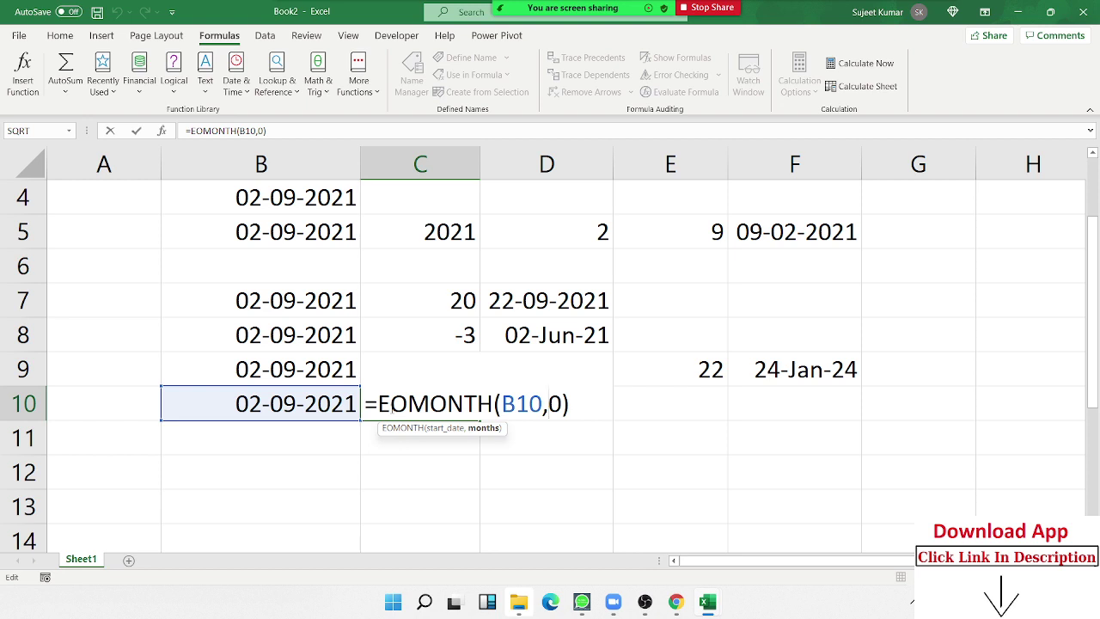
{"action": "key", "text": "Delete"}
{"action": "type", "text": "1"}
{"action": "key", "text": "Return"}
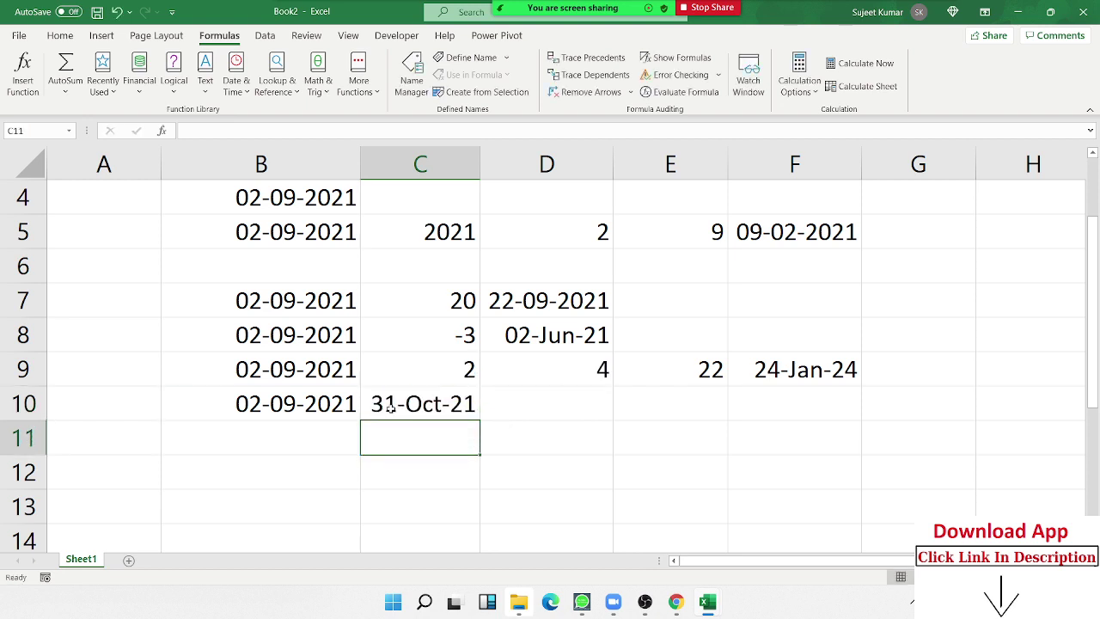
{"action": "left_click", "coordinate": [389, 409]}
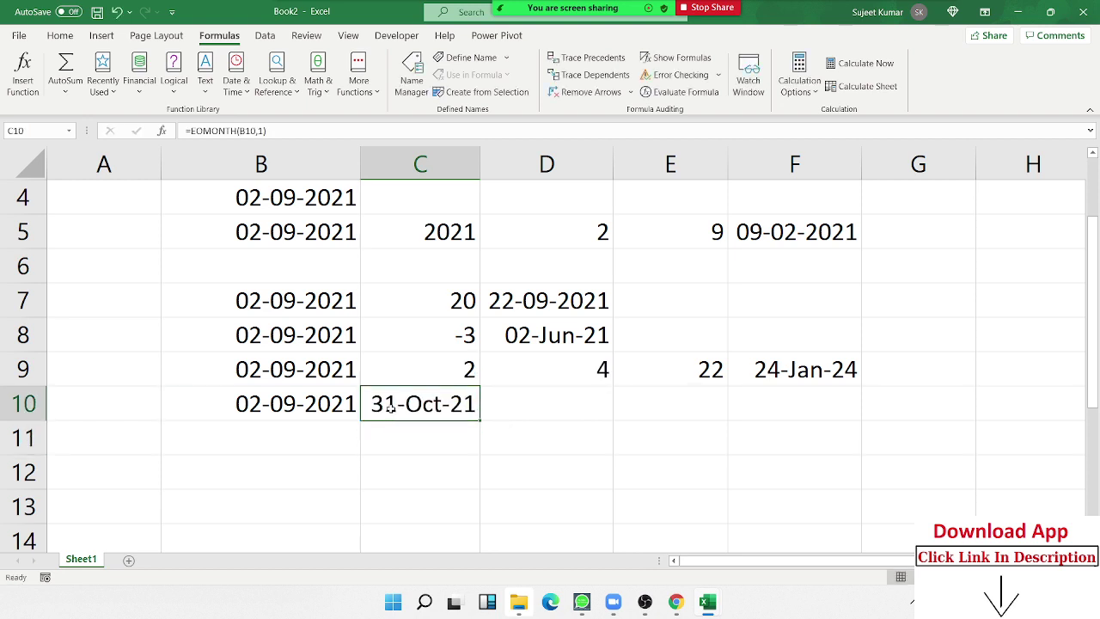
{"action": "double_click", "coordinate": [389, 409]}
{"action": "key", "text": "End"}
{"action": "key", "text": "Left"}
{"action": "key", "text": "Left"}
{"action": "type", "text": "-"}
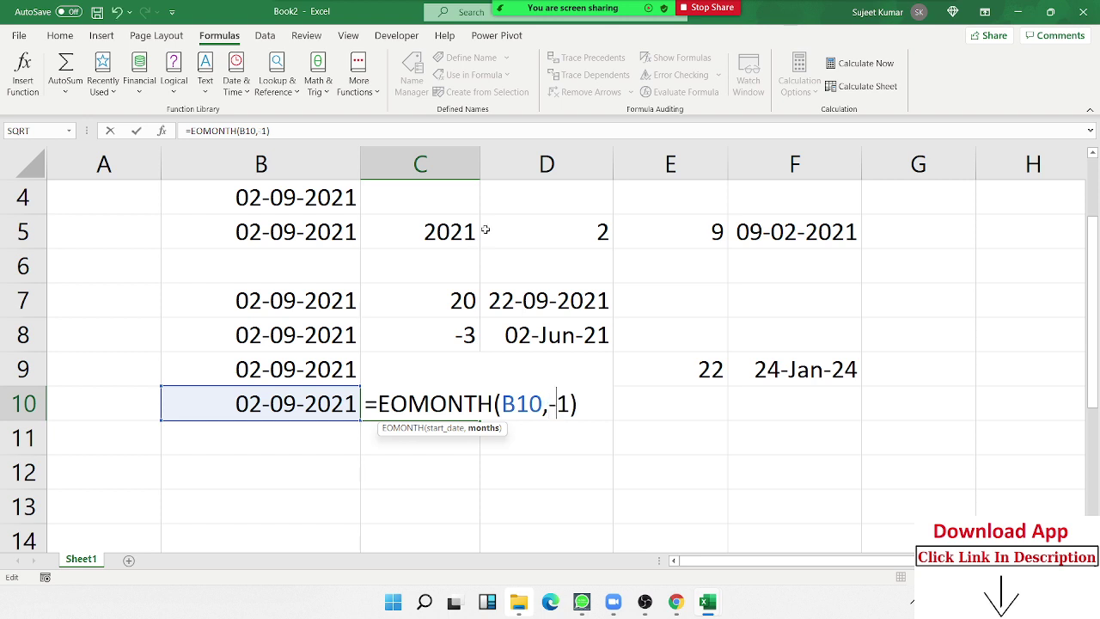
{"action": "key", "text": "Return"}
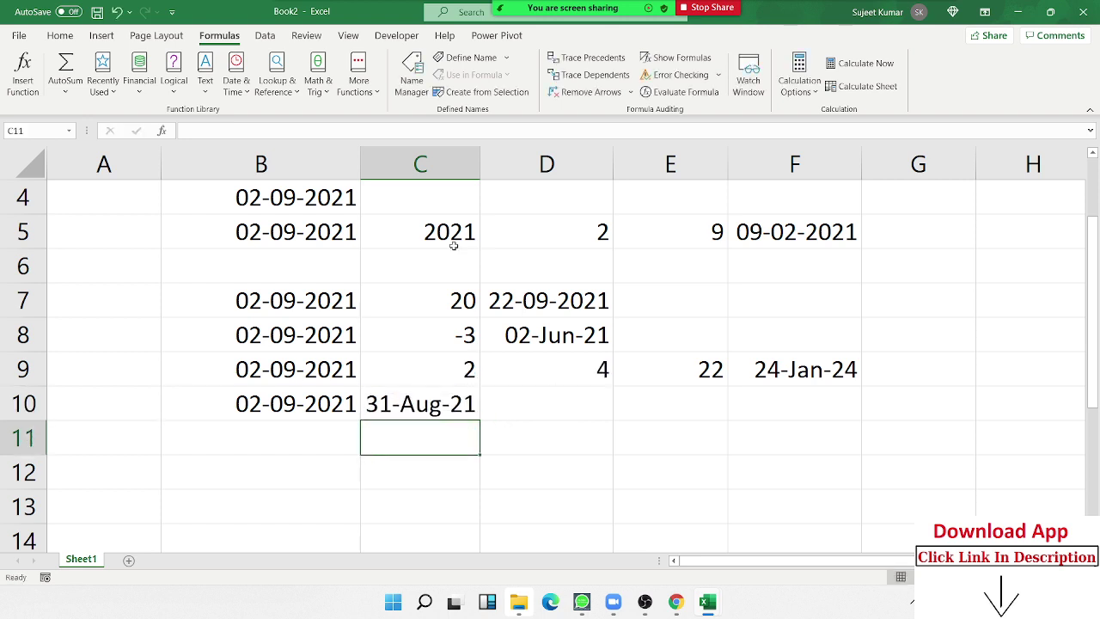
- Review the EOMONTH formula in C10, leaving it showing 31-Aug-21
{"action": "scroll", "coordinate": [386, 343], "scroll_direction": "down", "scroll_amount": 2}
{"action": "scroll", "coordinate": [365, 273], "scroll_direction": "up", "scroll_amount": 1}
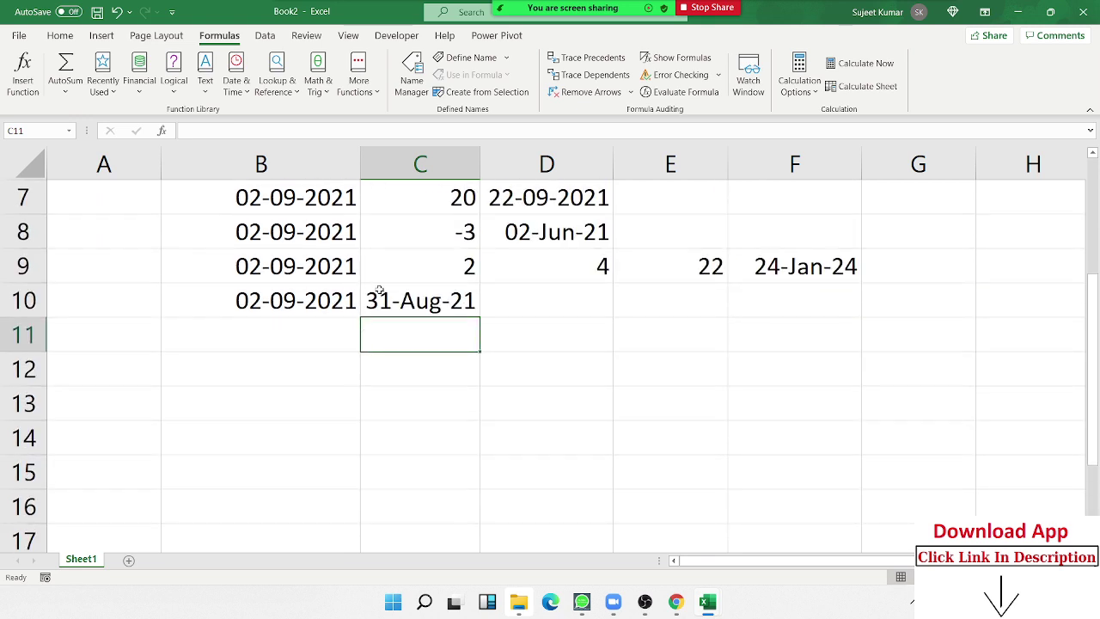
{"action": "left_click", "coordinate": [372, 311]}
{"action": "double_click", "coordinate": [384, 301]}
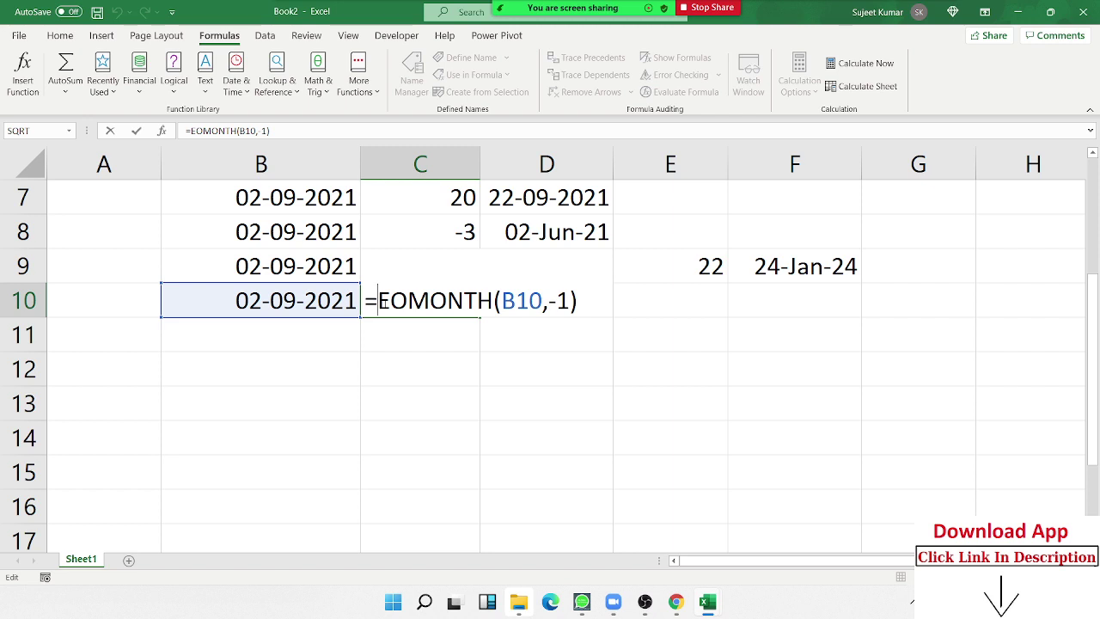
{"action": "key", "text": "ctrl+Return"}
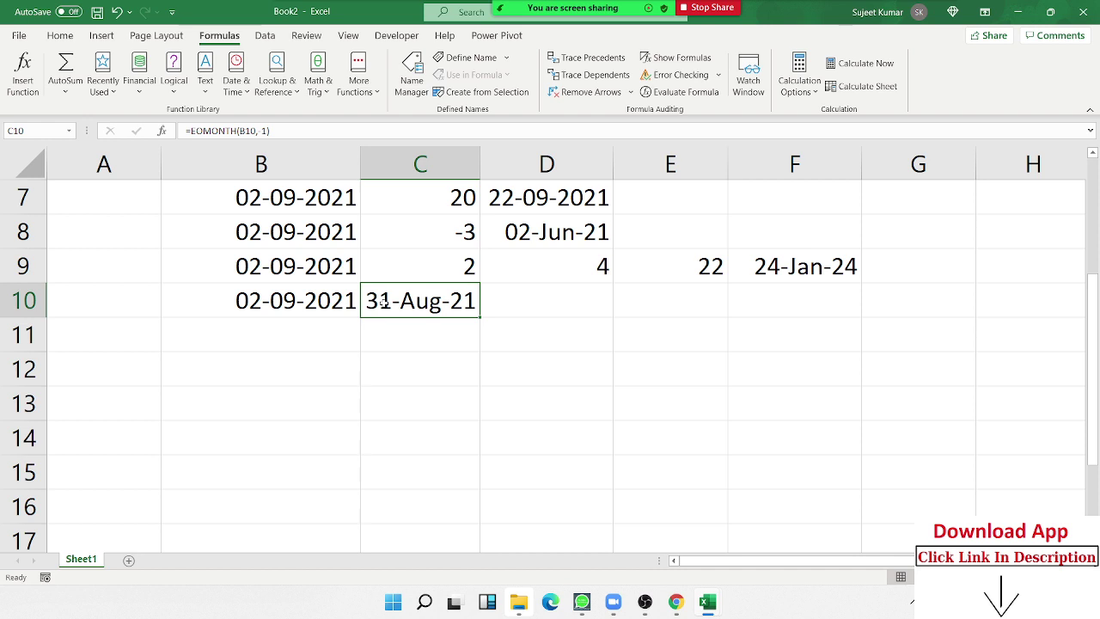
- Enter 1/1 in B12 and today's date in C12, formatted as 01-Jan-21 and 02-Sep-21
{"action": "left_click", "coordinate": [329, 371]}
{"action": "type", "text": "1/1"}
{"action": "key", "text": "Tab"}
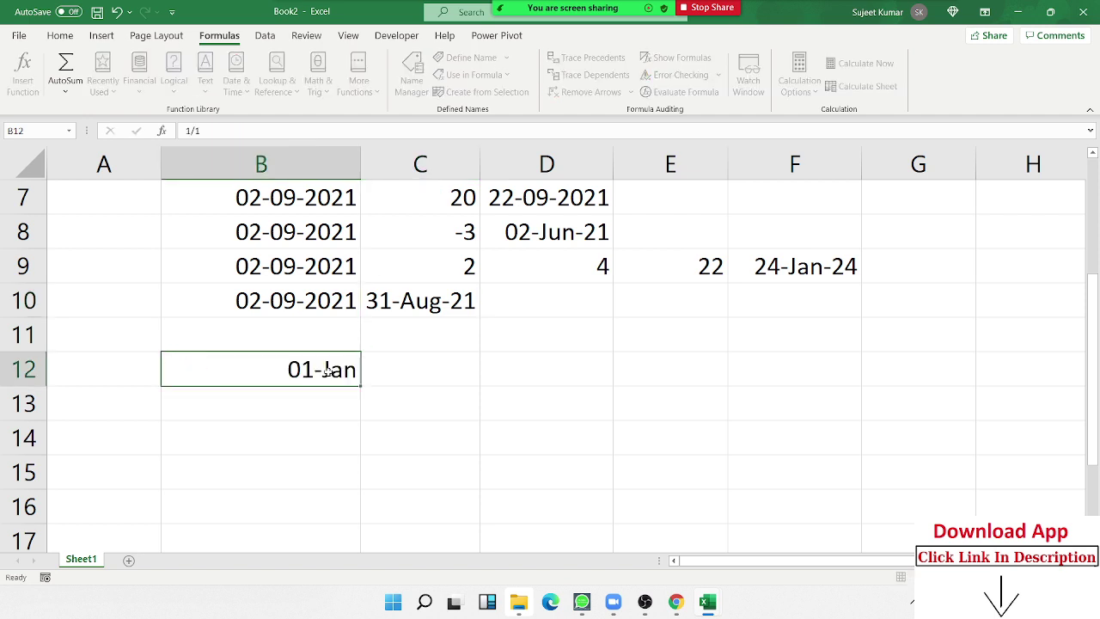
{"action": "key", "text": "F2"}
{"action": "key", "text": "ctrl+semicolon"}
{"action": "key", "text": "Return"}
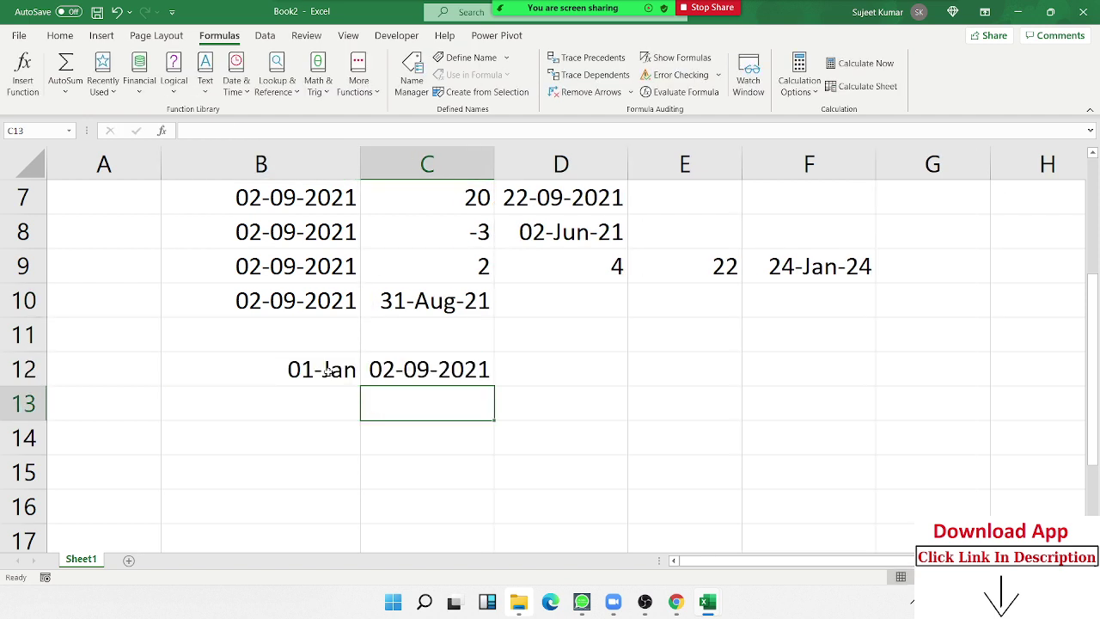
{"action": "left_click", "coordinate": [327, 371]}
{"action": "key", "text": "ctrl+shift+3"}
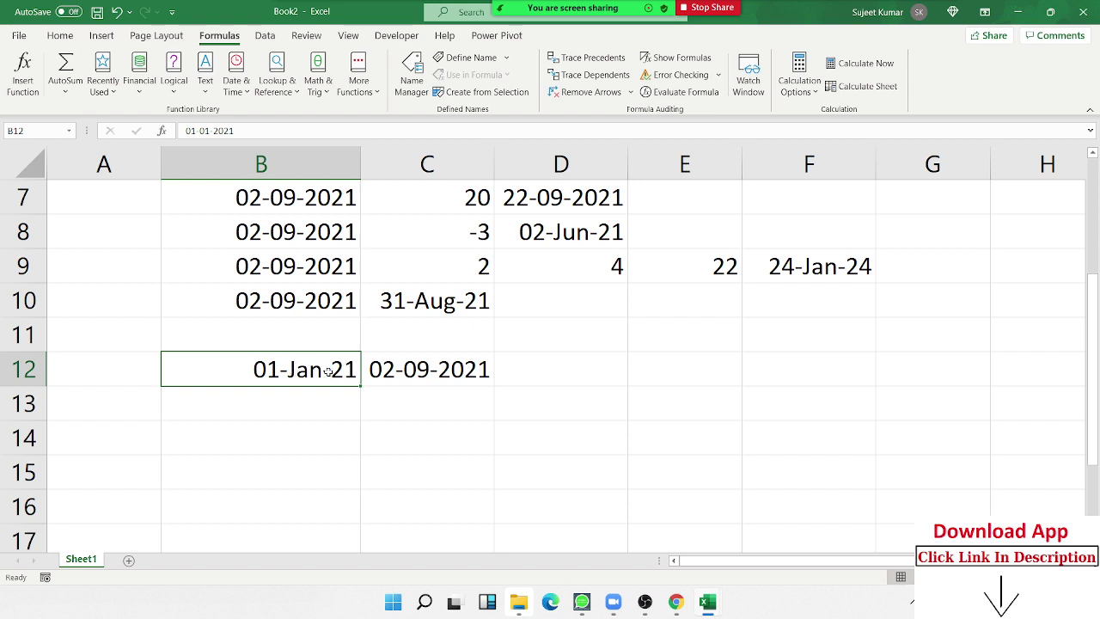
{"action": "key", "text": "Tab"}
{"action": "key", "text": "ctrl+shift+3"}
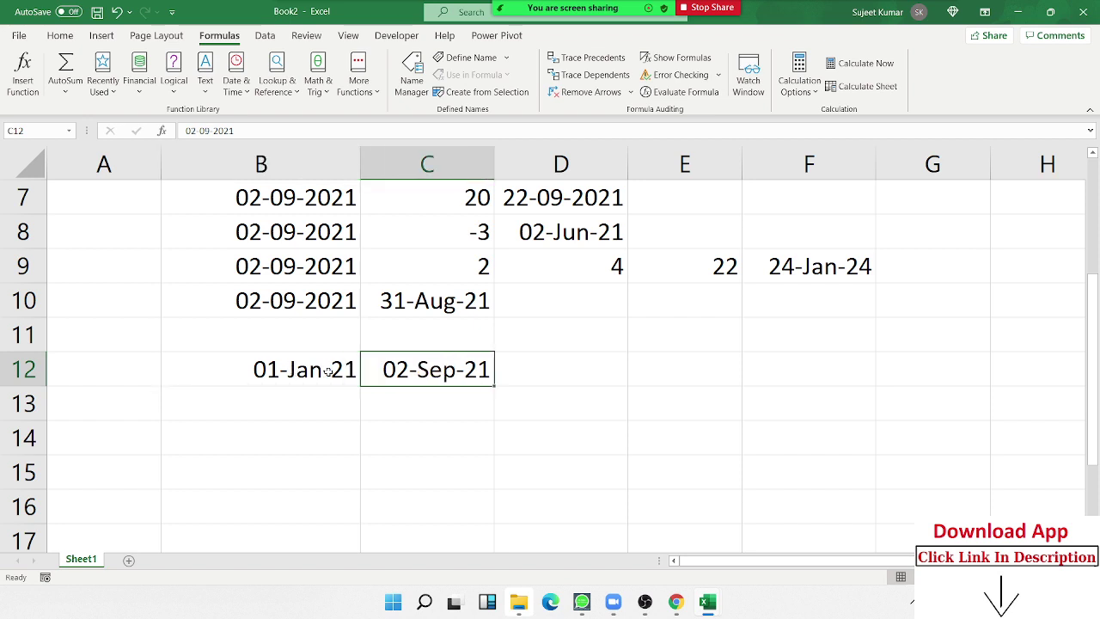
- Enter =C12-B12 in D12, giving 244 days
{"action": "key", "text": "Tab"}
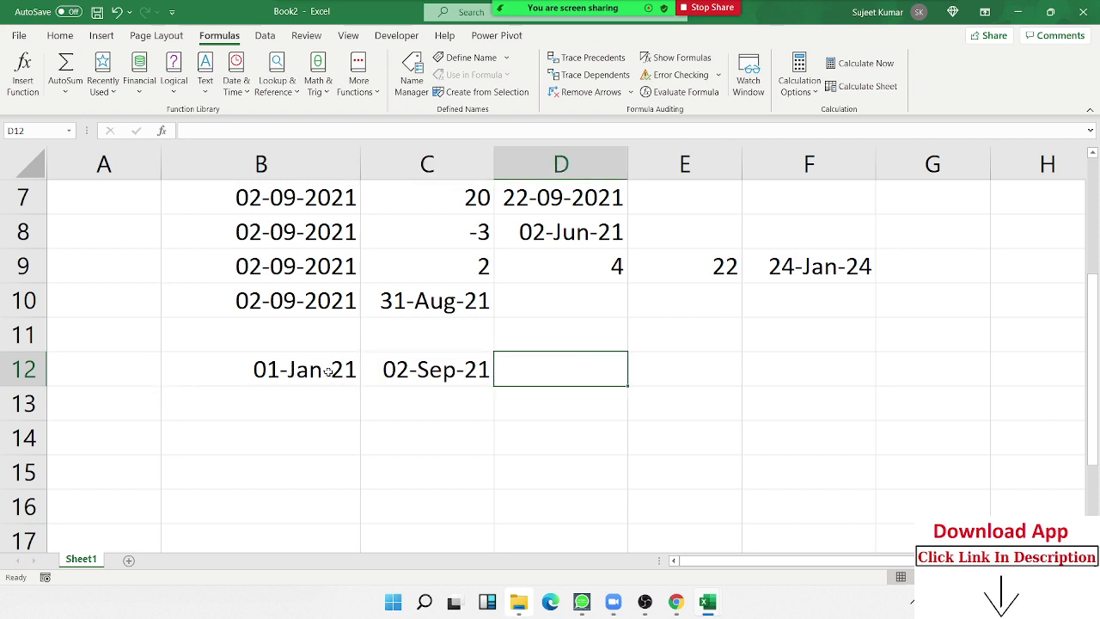
{"action": "type", "text": "="}
{"action": "key", "text": "Left"}
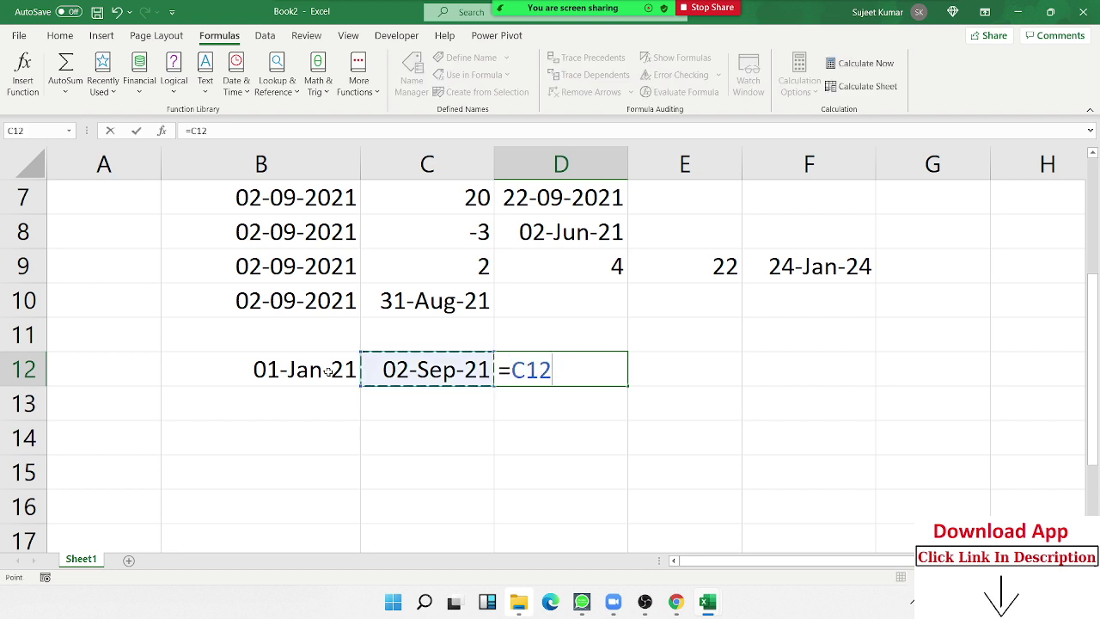
{"action": "type", "text": "-"}
{"action": "key", "text": "Left"}
{"action": "key", "text": "Left"}
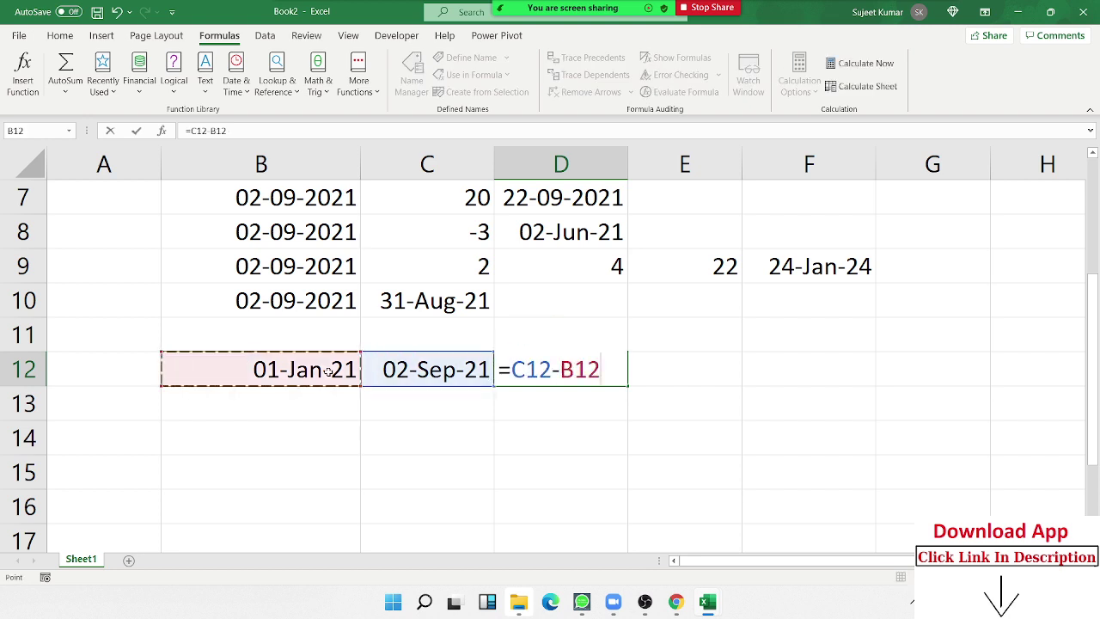
{"action": "key", "text": "Return"}
- Enter =DAYS(C12,B12) in E12, giving 244
{"action": "key", "text": "Up"}
{"action": "key", "text": "Right"}
{"action": "type", "text": "="}
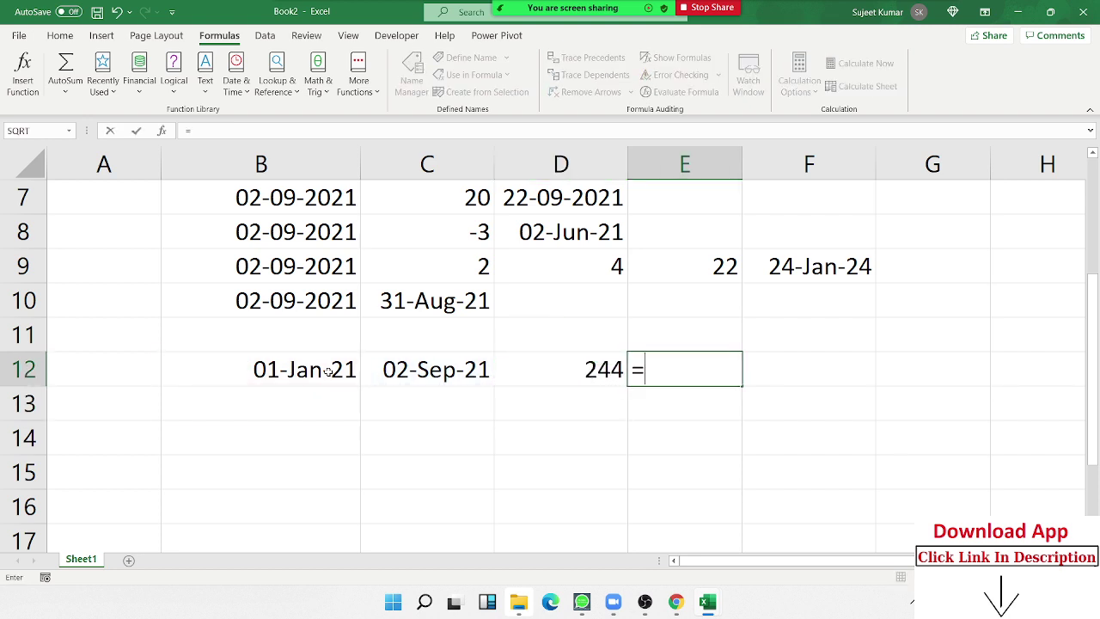
{"action": "type", "text": "day"}
{"action": "key", "text": "Down"}
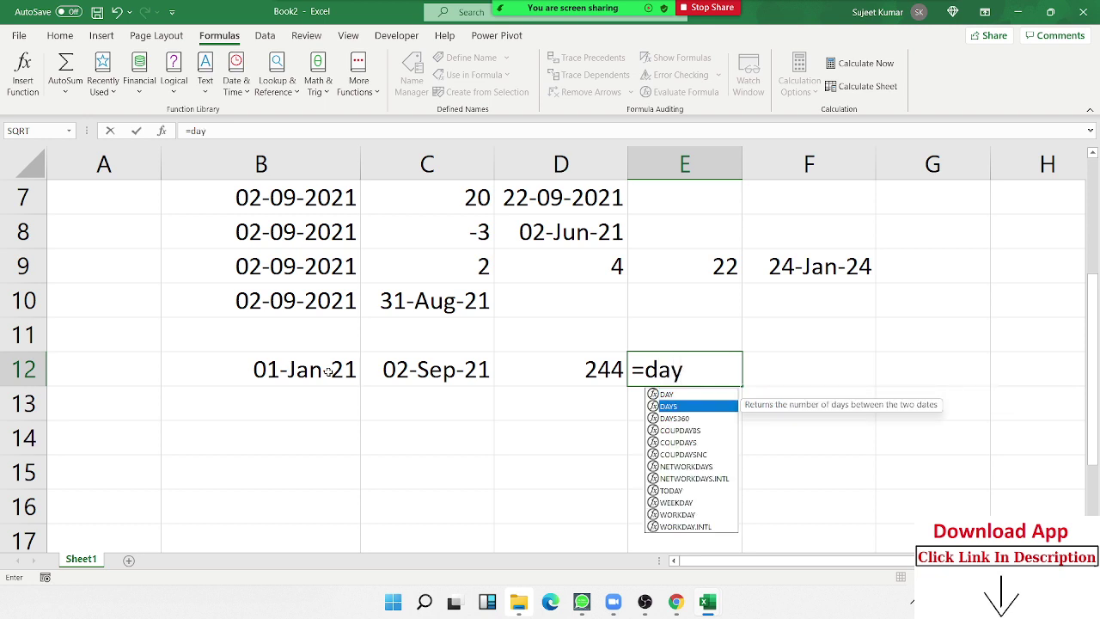
{"action": "key", "text": "Tab"}
{"action": "type", "text": "`"}
{"action": "key", "text": "BackSpace"}
{"action": "key", "text": "Left"}
{"action": "key", "text": "Left"}
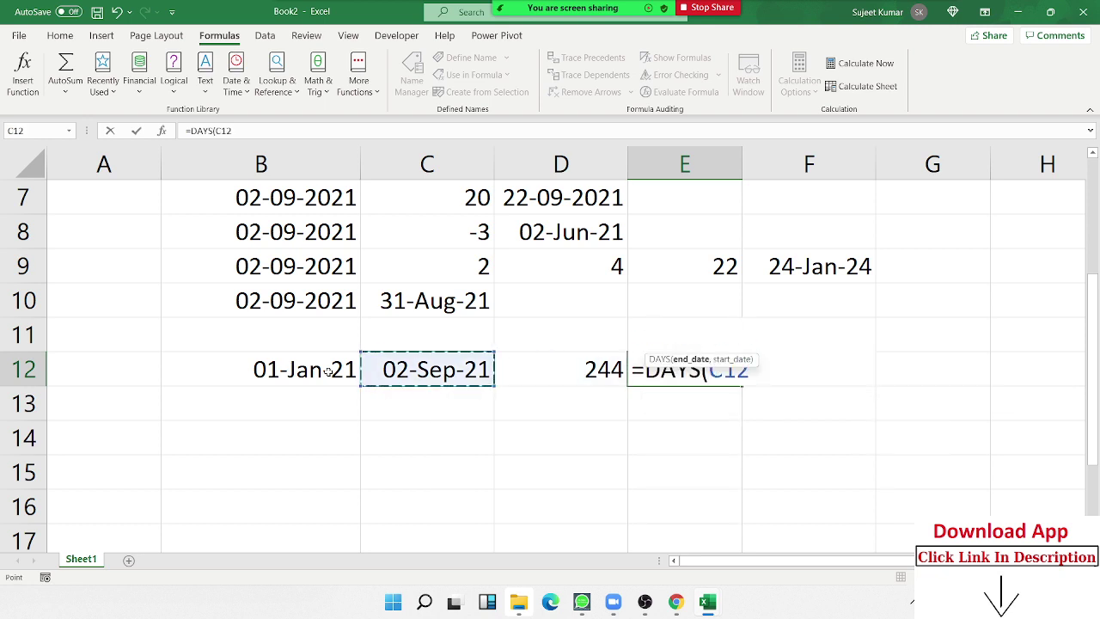
{"action": "type", "text": ","}
{"action": "key", "text": "Left"}
{"action": "key", "text": "Left"}
{"action": "key", "text": "Left"}
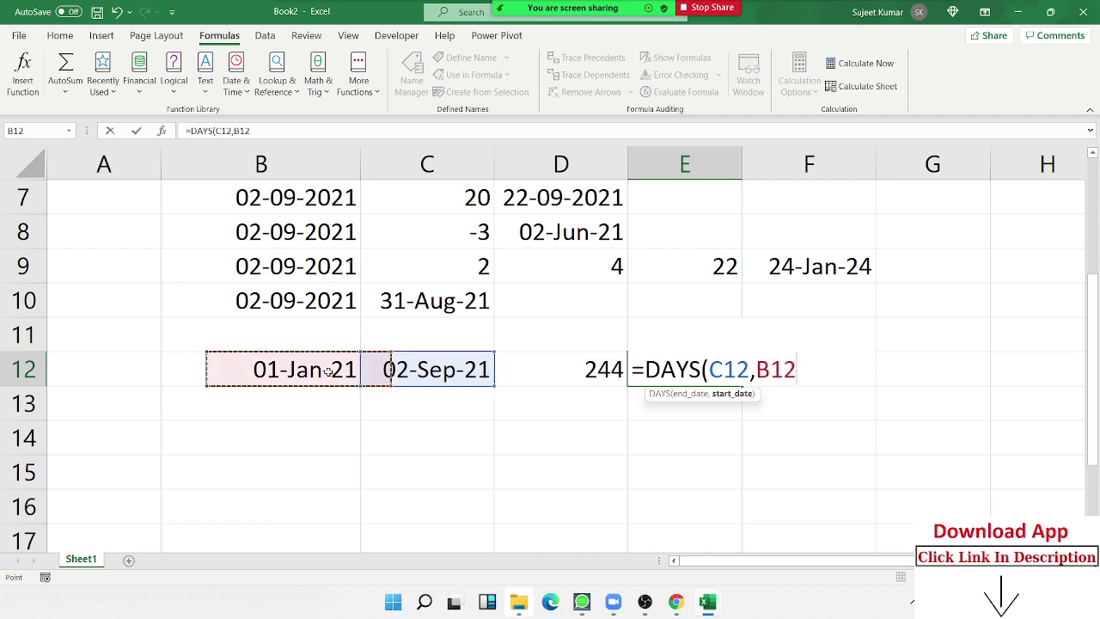
{"action": "key", "text": "Return"}
- Enter =DAYS360(B12,C12) in F12, giving 241
{"action": "key", "text": "Up"}
{"action": "key", "text": "Right"}
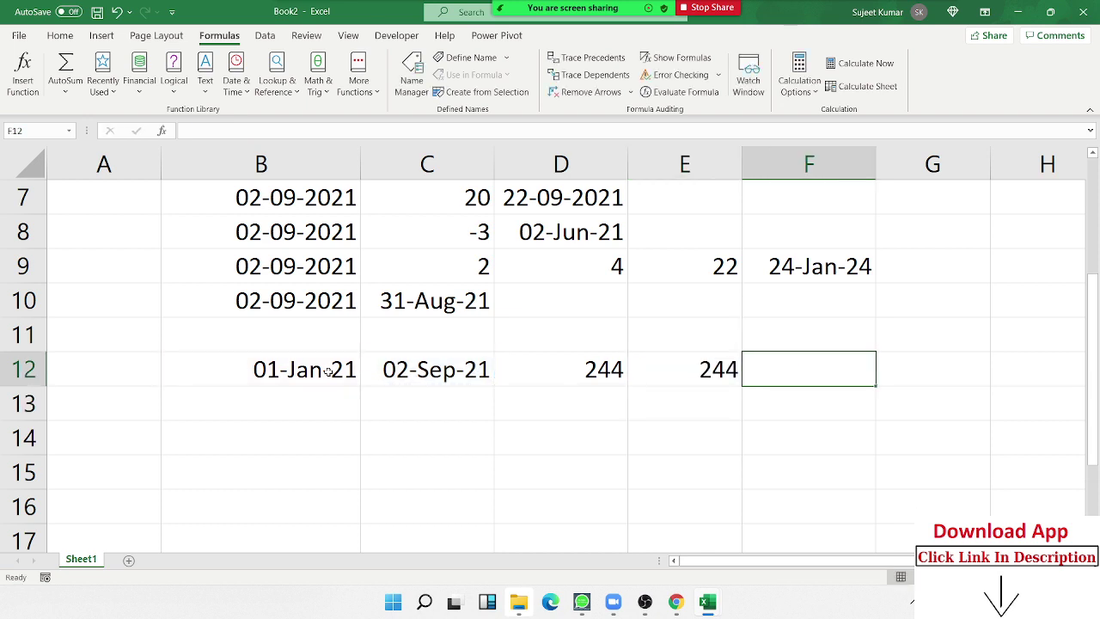
{"action": "type", "text": "=day"}
{"action": "key", "text": "Down"}
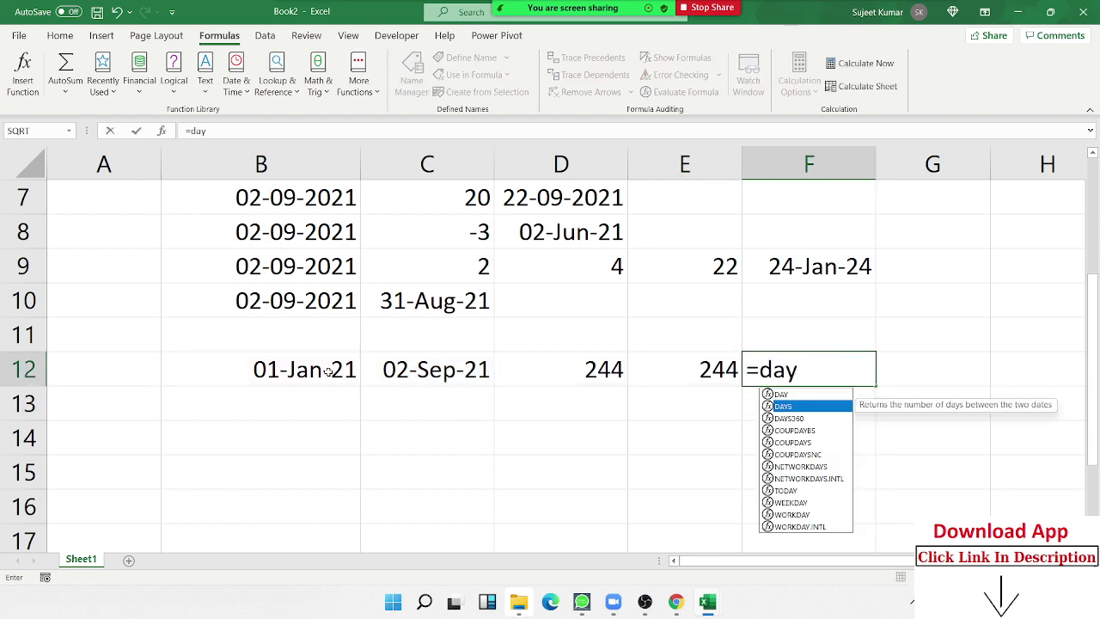
{"action": "key", "text": "Down"}
{"action": "key", "text": "Tab"}
{"action": "key", "text": "Left"}
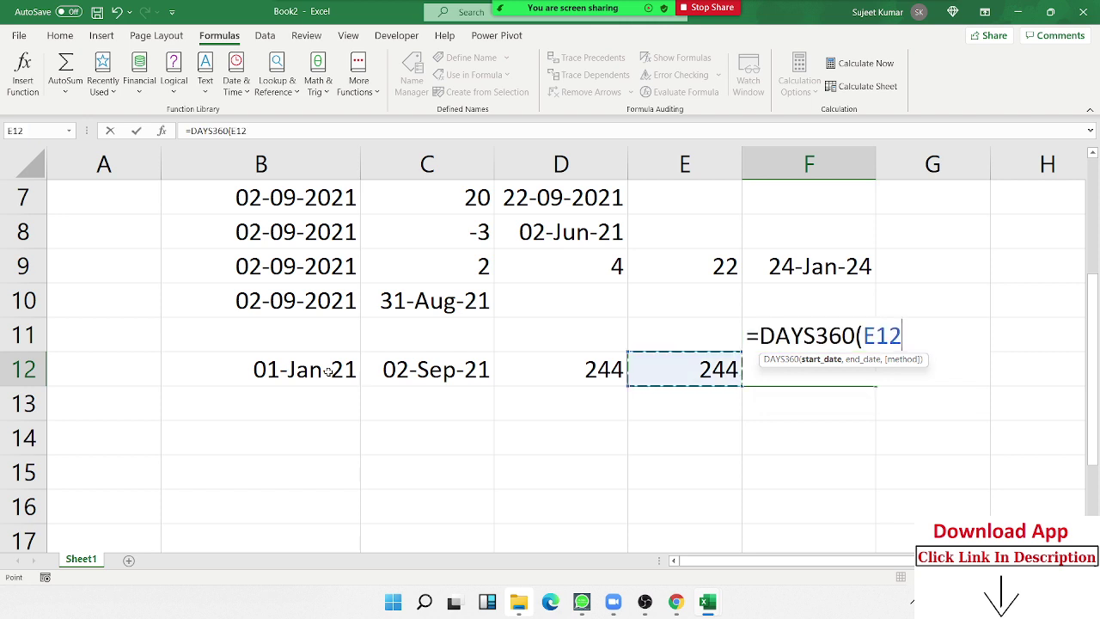
{"action": "key", "text": "Left"}
{"action": "key", "text": "Left"}
{"action": "key", "text": "Left"}
{"action": "type", "text": ","}
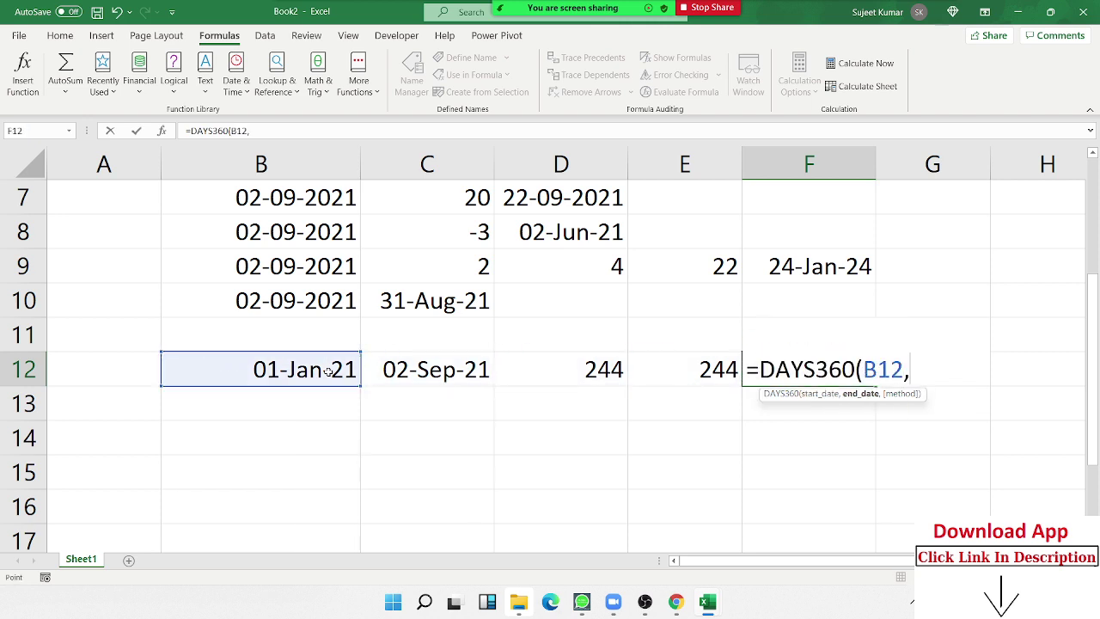
{"action": "key", "text": "Left"}
{"action": "key", "text": "Left"}
{"action": "key", "text": "Left"}
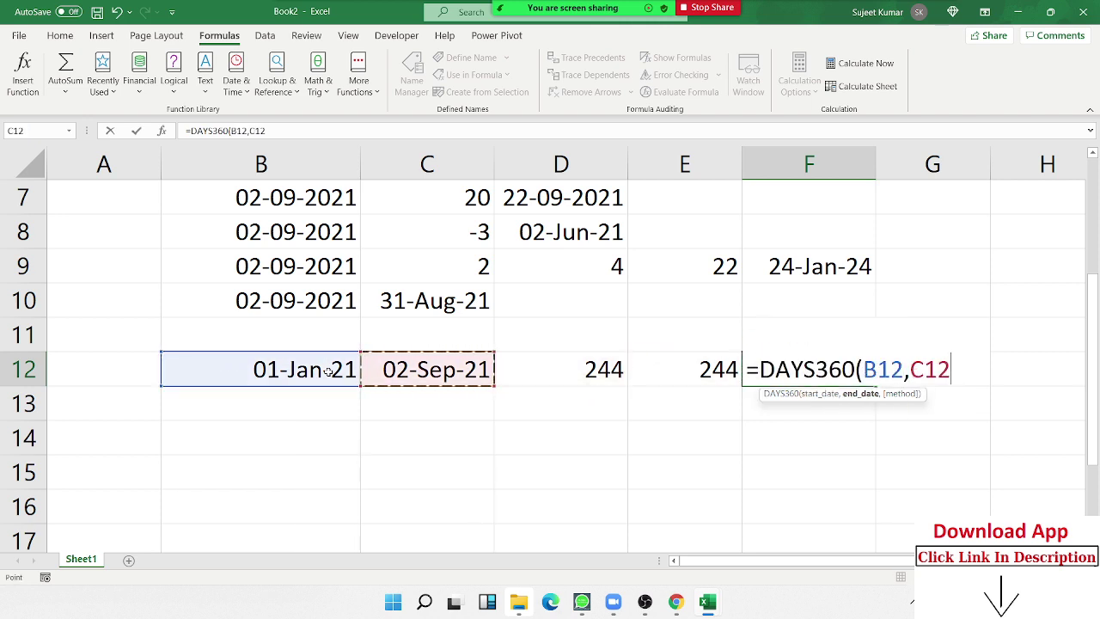
{"action": "key", "text": "Return"}
{"action": "key", "text": "Up"}
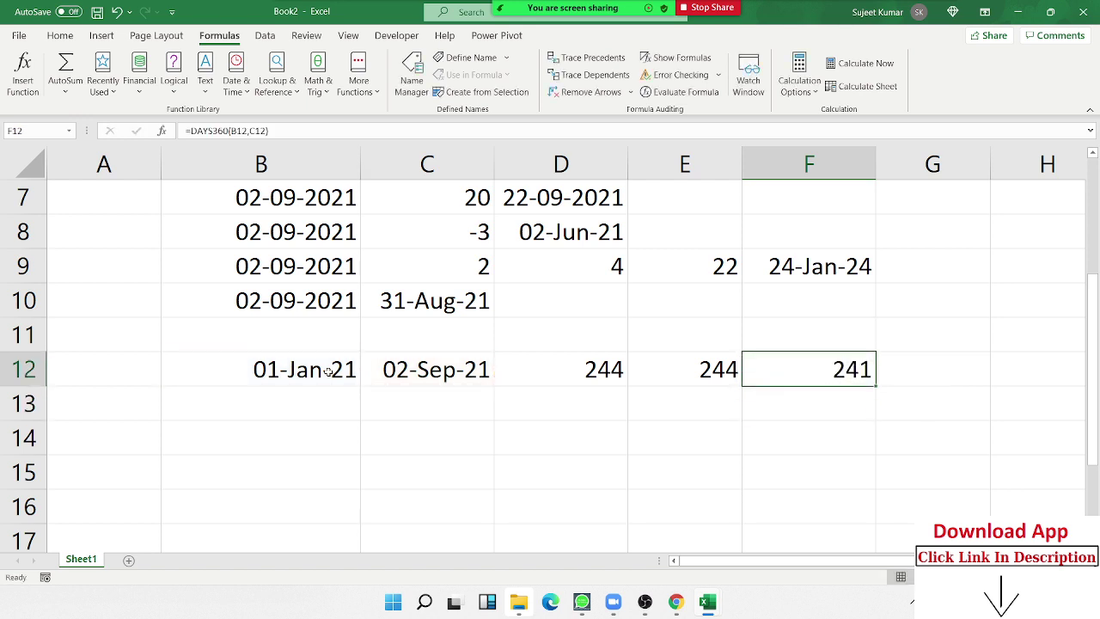
{"action": "key", "text": "F2"}
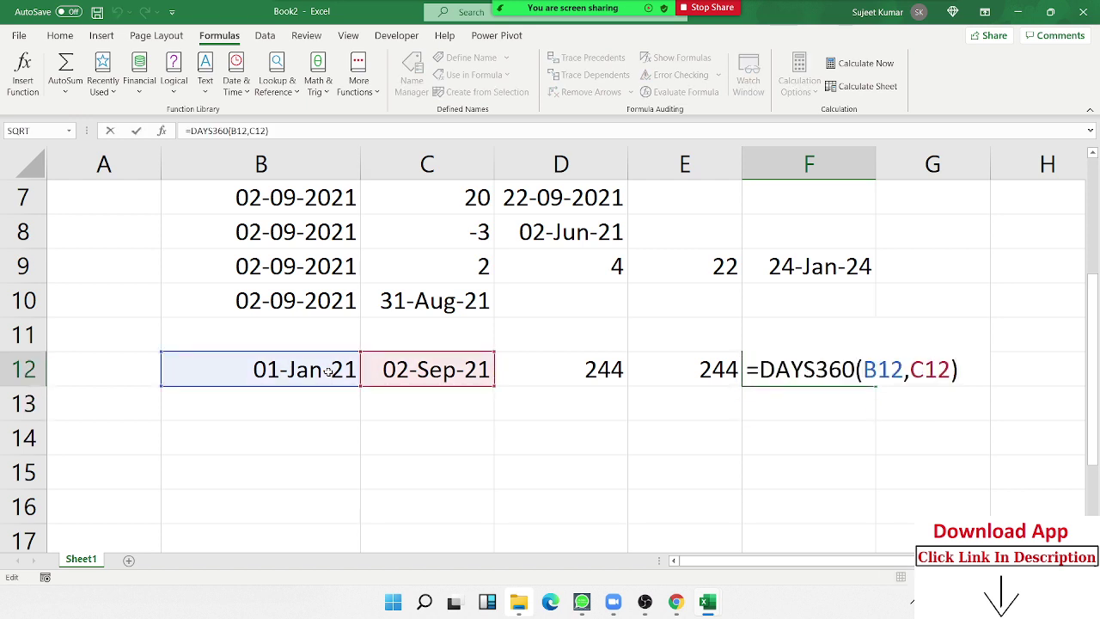
{"action": "key", "text": "Return"}
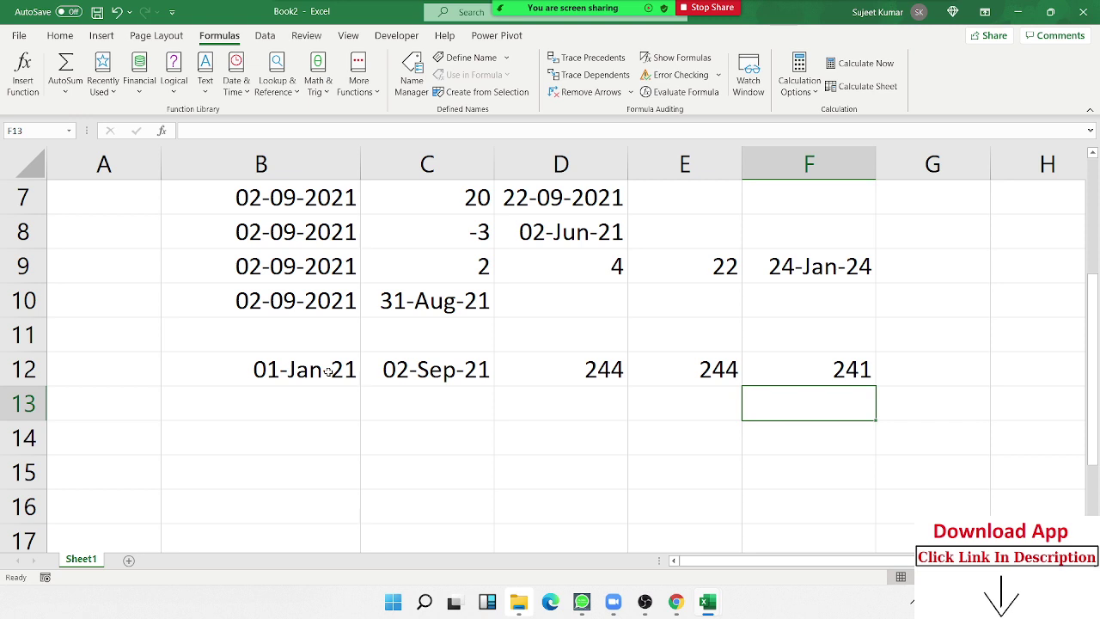
- Fill 01-Jan-21 into B13 and 02-Sep-21 into C13 from row 12
{"action": "key", "text": "Down"}
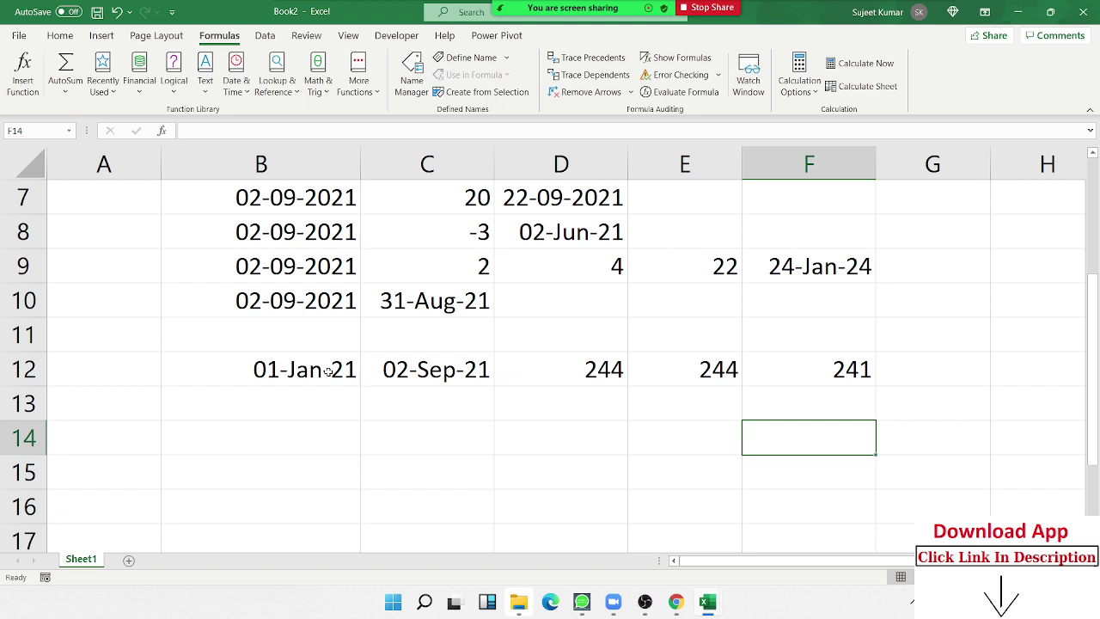
{"action": "key", "text": "Left"}
{"action": "key", "text": "Home"}
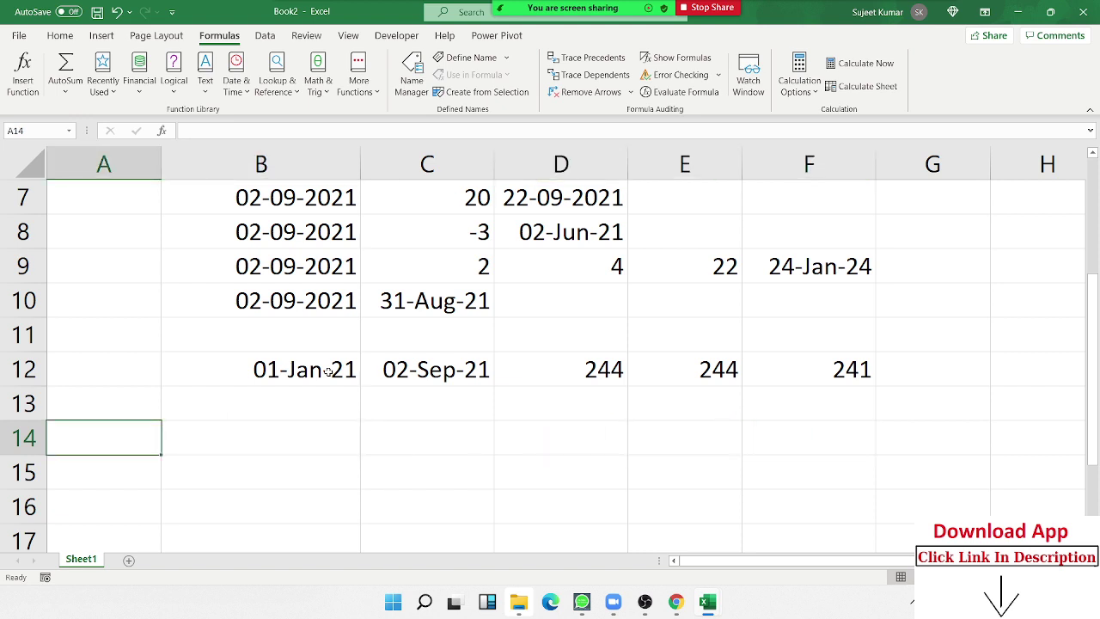
{"action": "key", "text": "Right"}
{"action": "key", "text": "Right"}
{"action": "key", "text": "Left"}
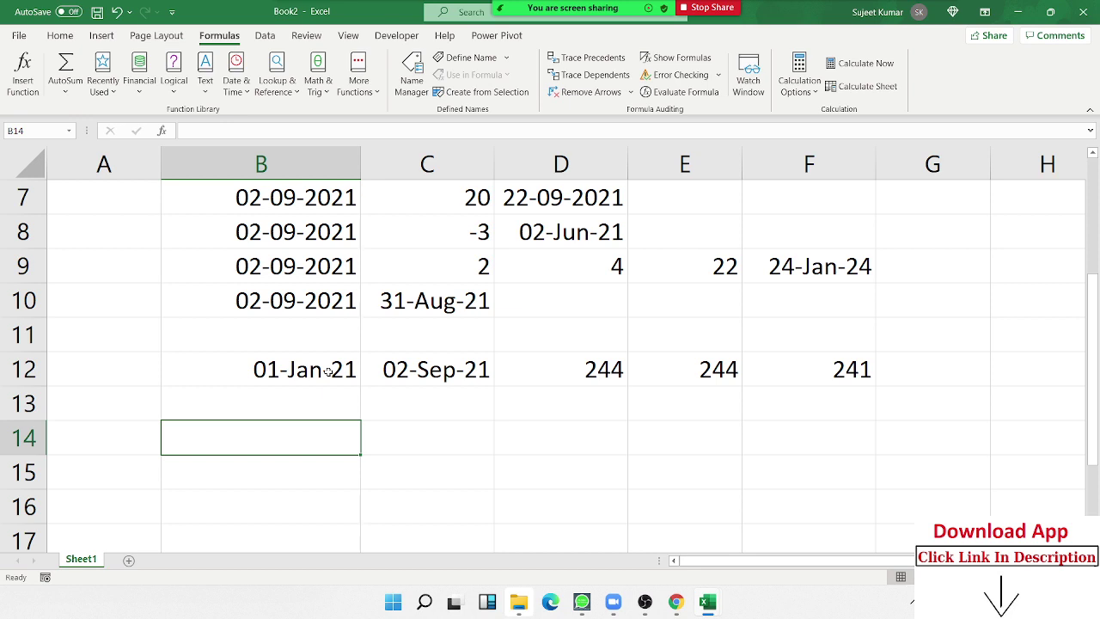
{"action": "key", "text": "Up"}
{"action": "key", "text": "ctrl+d"}
{"action": "key", "text": "Right"}
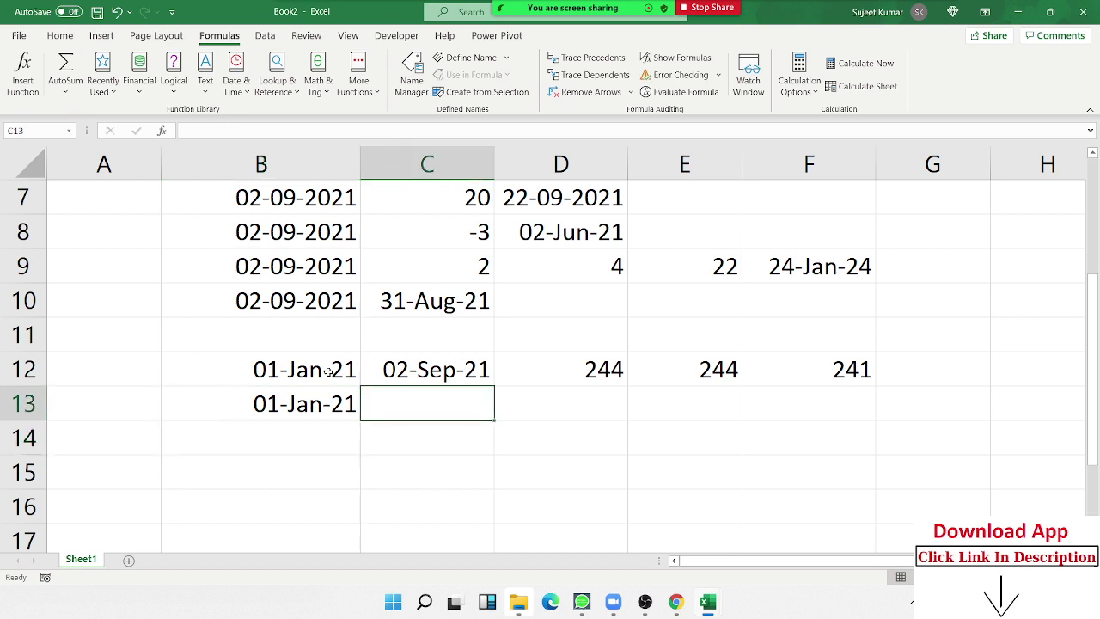
{"action": "key", "text": "ctrl+d"}
{"action": "key", "text": "Right"}
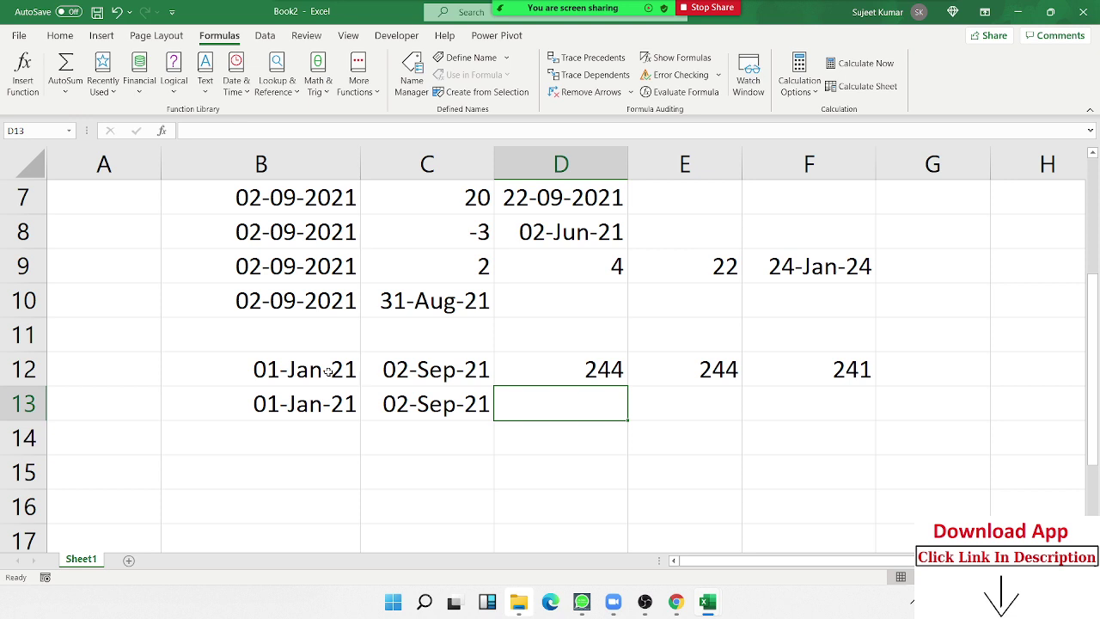
- Enter =NETWORKDAYS(B13,C13,G7:G16) in D13, returning 175 working days
{"action": "type", "text": "="}
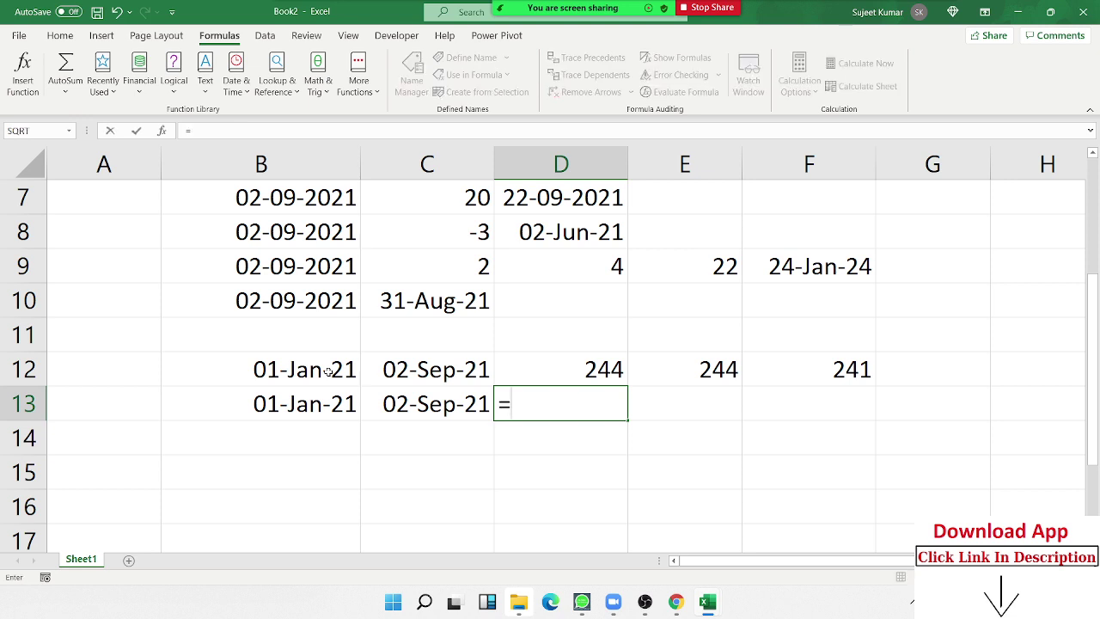
{"action": "type", "text": "n"}
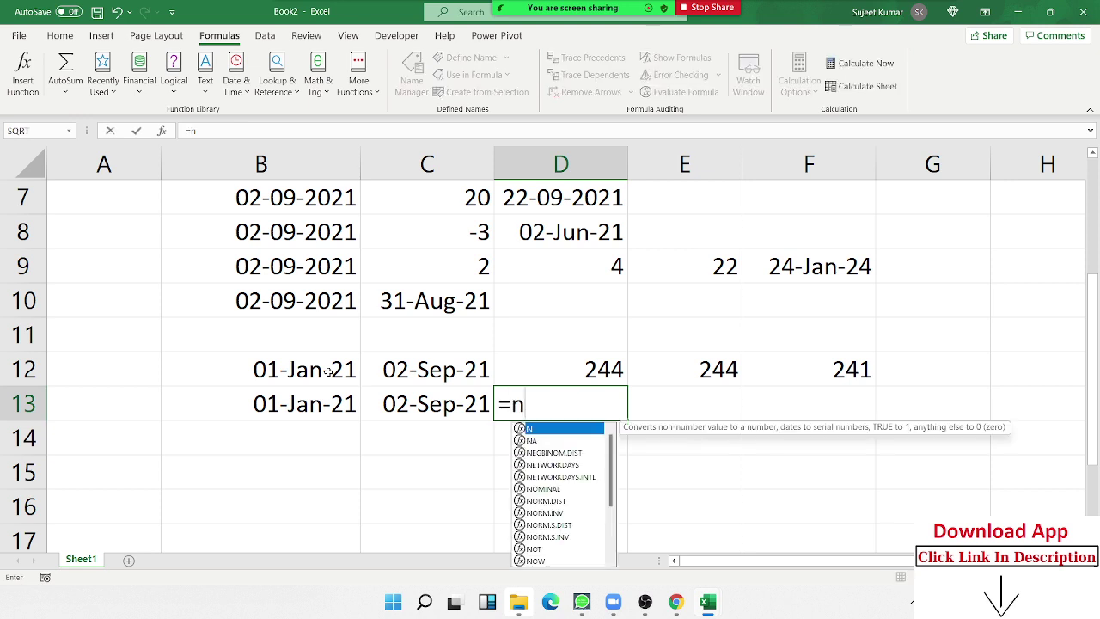
{"action": "type", "text": "et"}
{"action": "key", "text": "Tab"}
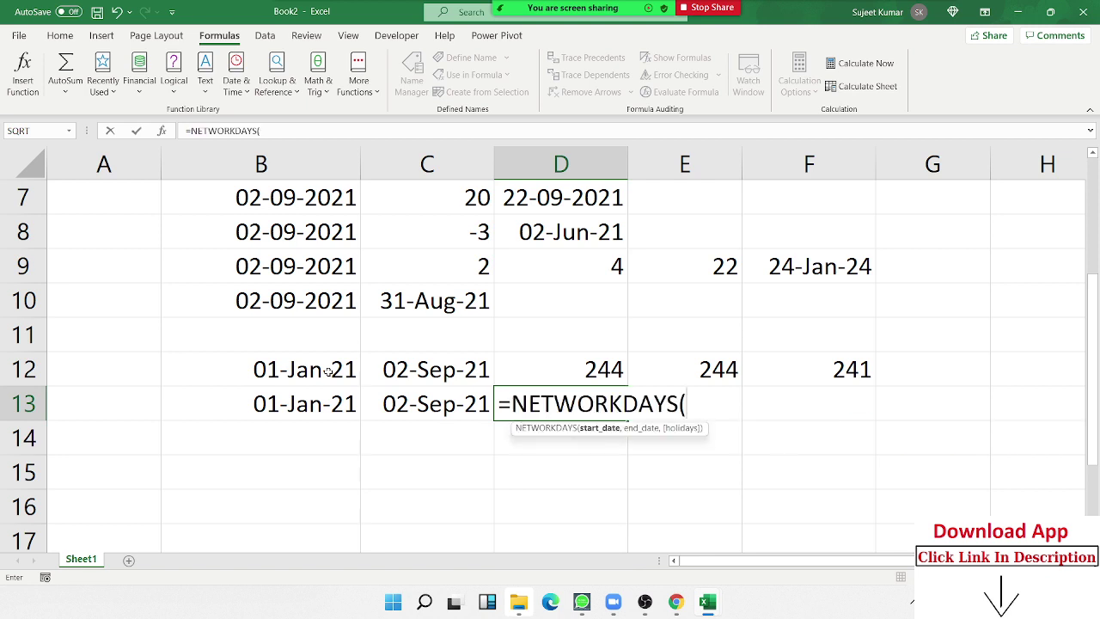
{"action": "key", "text": "Left"}
{"action": "key", "text": "Left"}
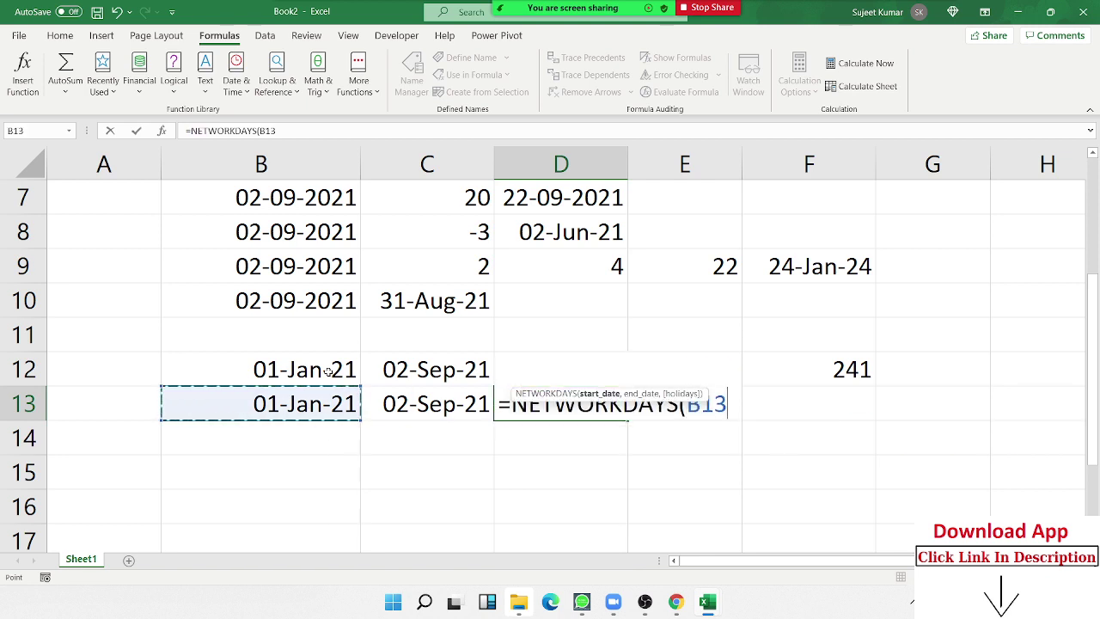
{"action": "type", "text": ","}
{"action": "key", "text": "Left"}
{"action": "key", "text": "Left"}
{"action": "key", "text": "Right"}
{"action": "type", "text": ","}
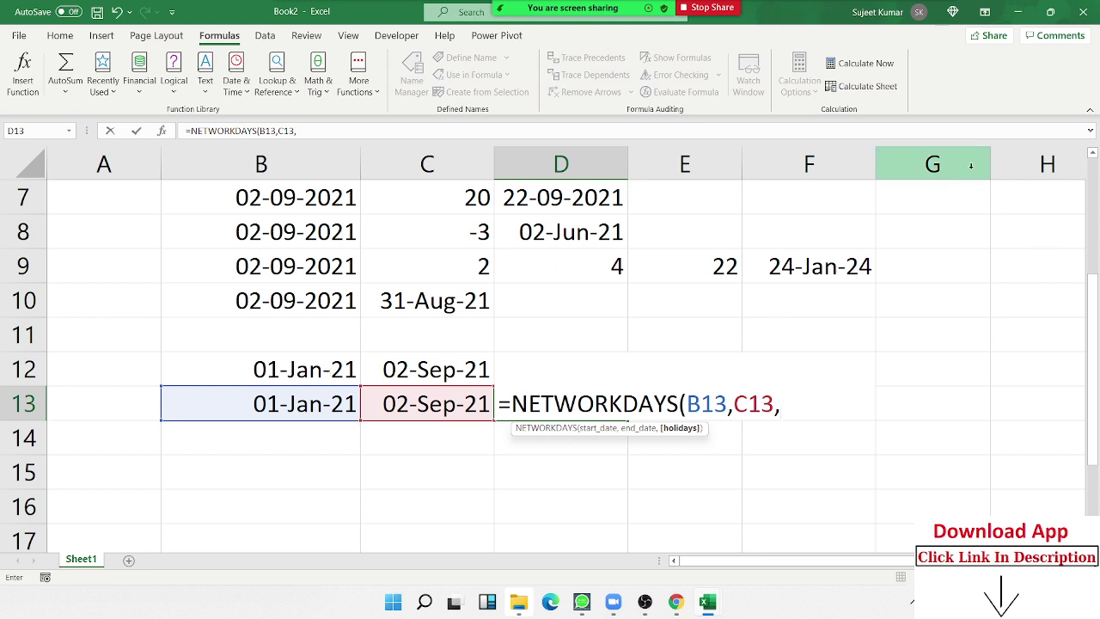
{"action": "left_click_drag", "start_coordinate": [952, 189], "coordinate": [920, 507]}
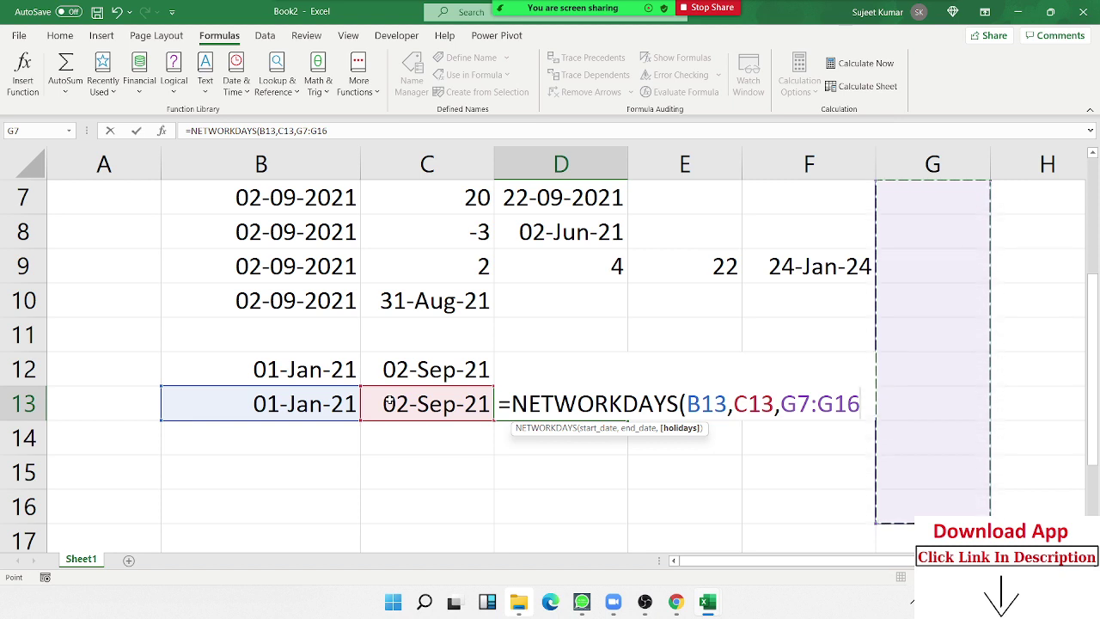
{"action": "key", "text": "Return"}
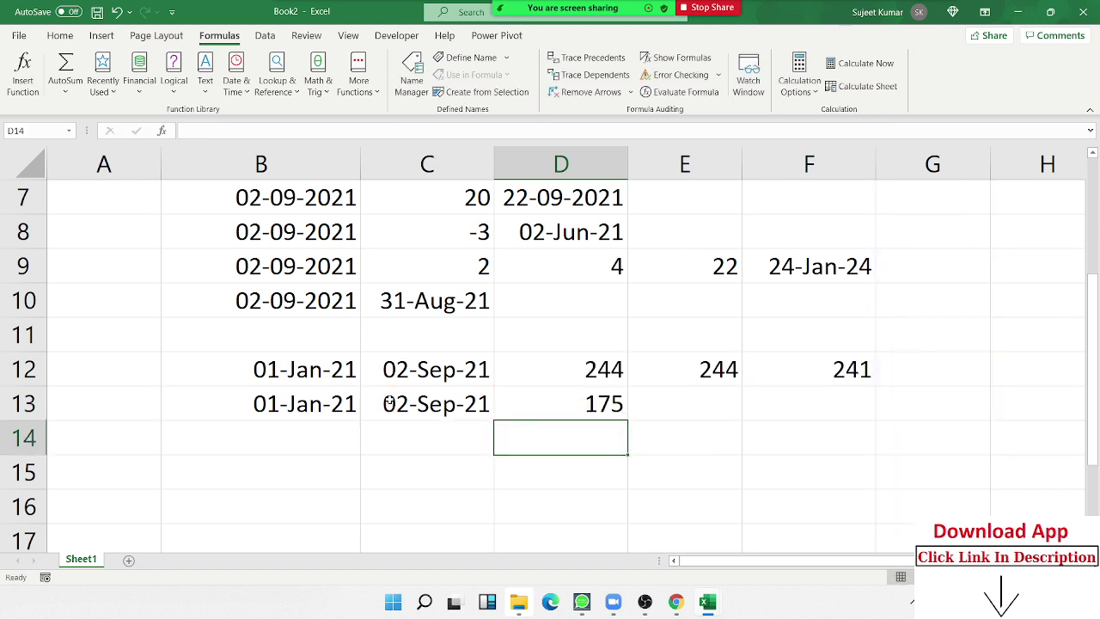
{"action": "key", "text": "Up"}
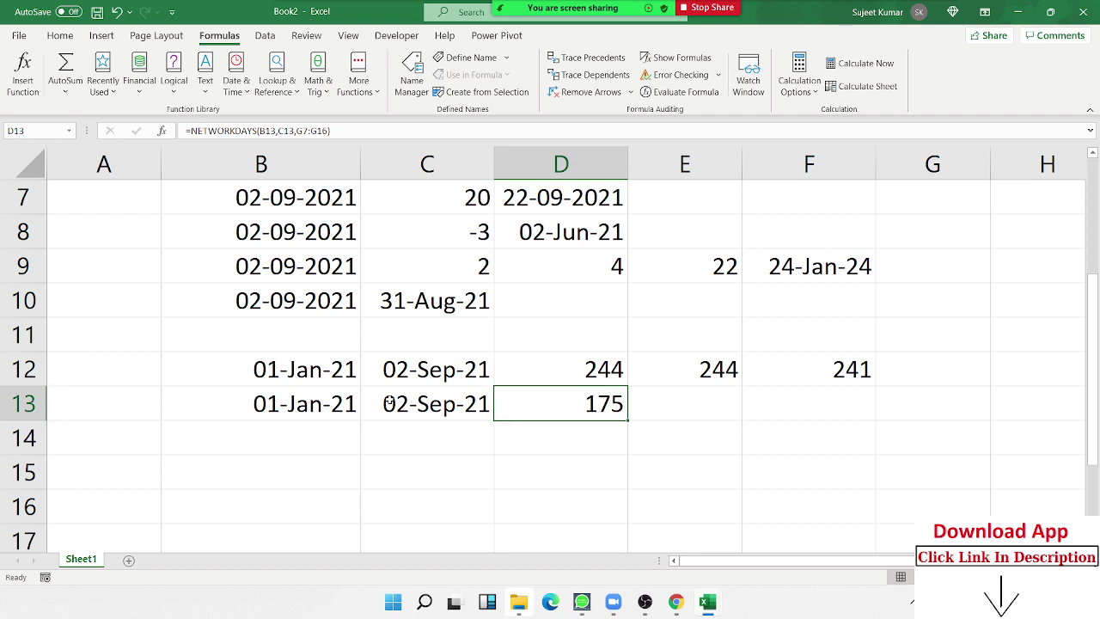
- Copy the 01-Jan-21 and 02-Sep-21 dates from B13:C13 down into B14:C14 with Ctrl+D
{"action": "key", "text": "Left"}
{"action": "key", "text": "Left"}
{"action": "key", "text": "Right"}
{"action": "key", "text": "Left"}
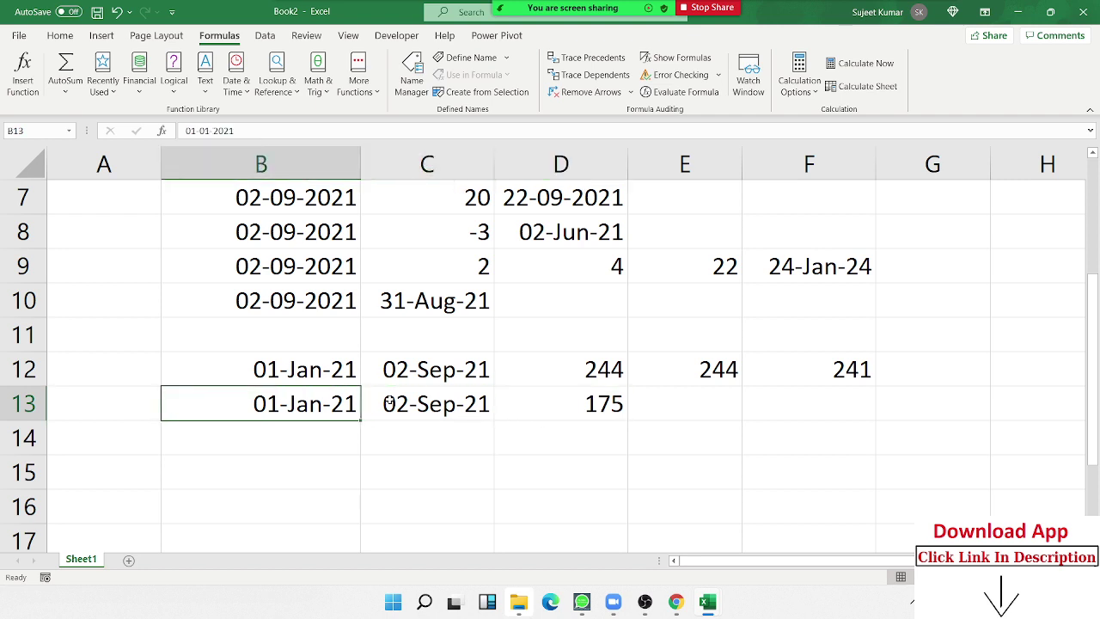
{"action": "key", "text": "shift+Right"}
{"action": "key", "text": "shift+Down"}
{"action": "key", "text": "ctrl+d"}
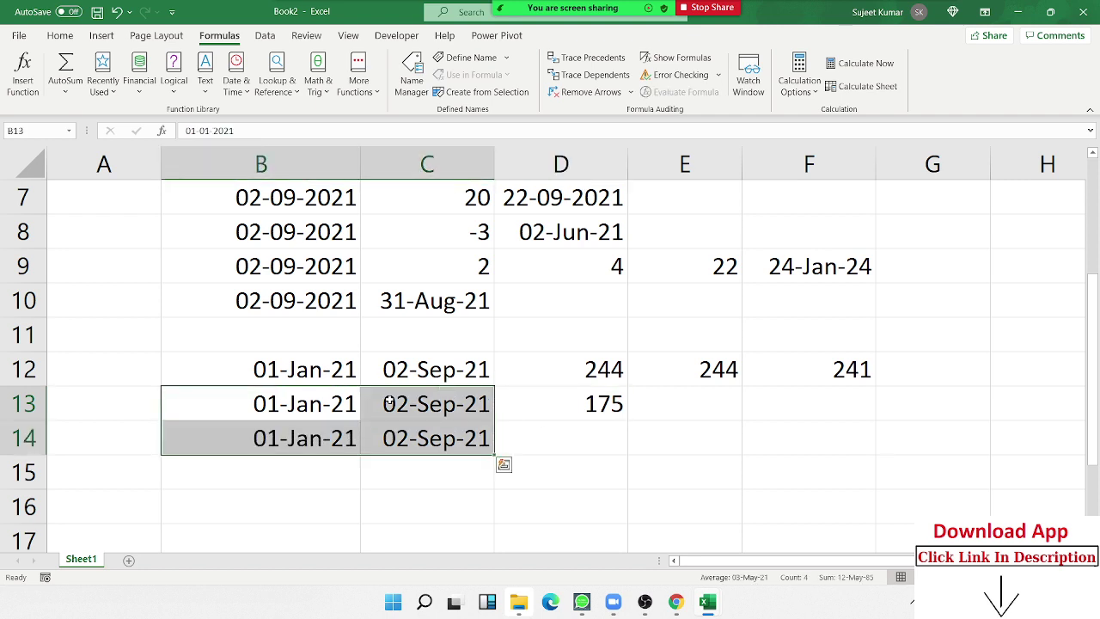
{"action": "key", "text": "Down"}
{"action": "key", "text": "Right"}
{"action": "key", "text": "Right"}
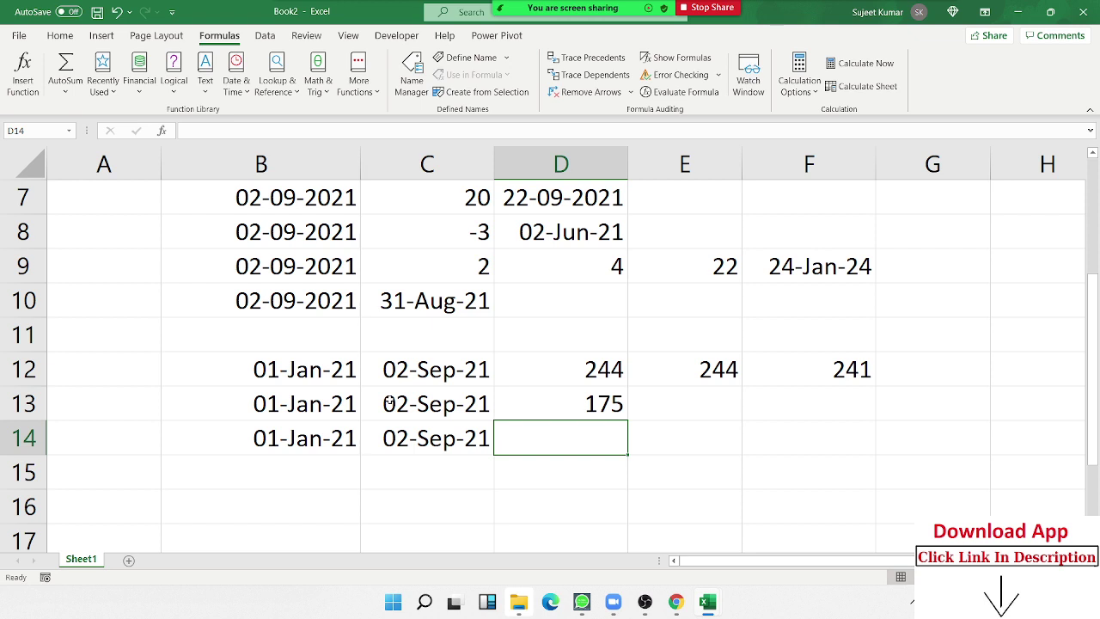
- Enter =NETWORKDAYS.INTL(B14,C14,11,G7:G15) in D14, counting only Sunday as weekend, to get 210
{"action": "type", "text": "="}
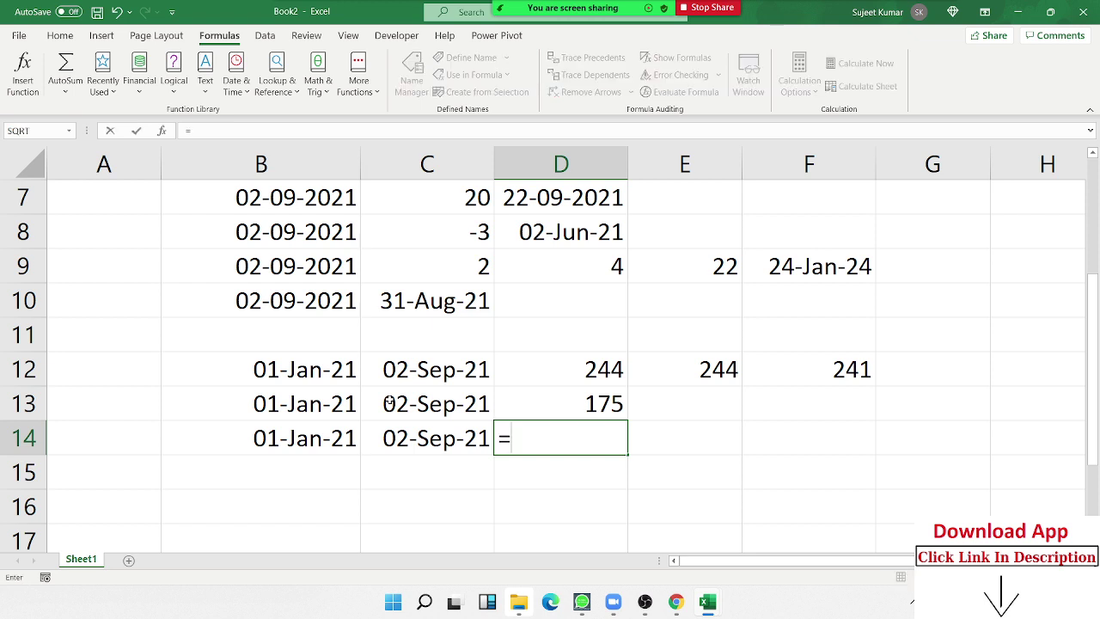
{"action": "type", "text": "net"}
{"action": "key", "text": "Down"}
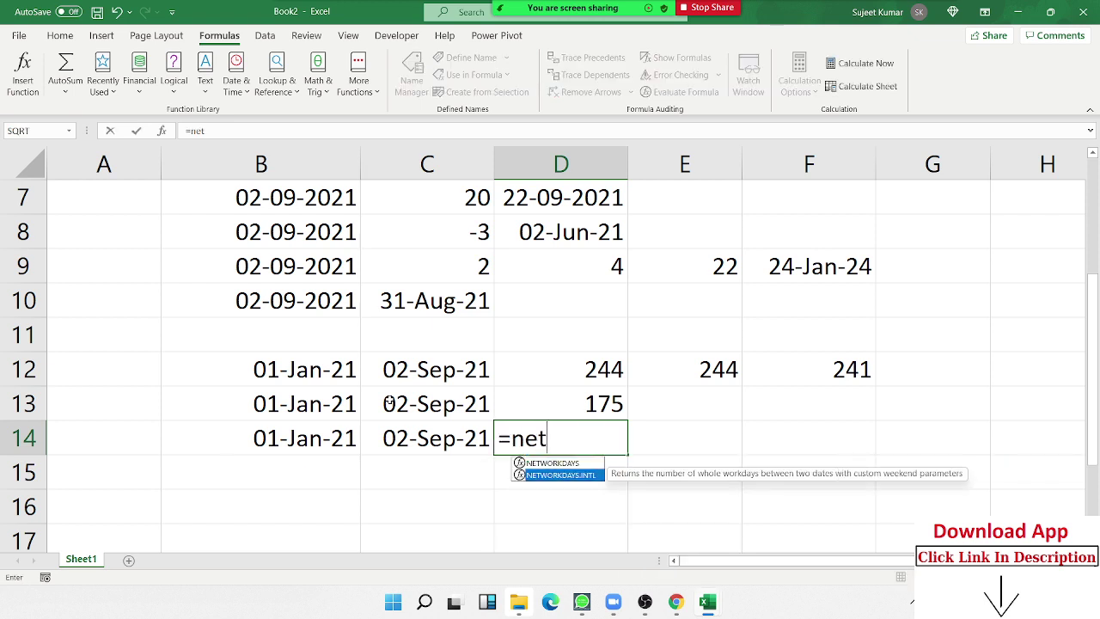
{"action": "key", "text": "Tab"}
{"action": "key", "text": "Left"}
{"action": "key", "text": "Left"}
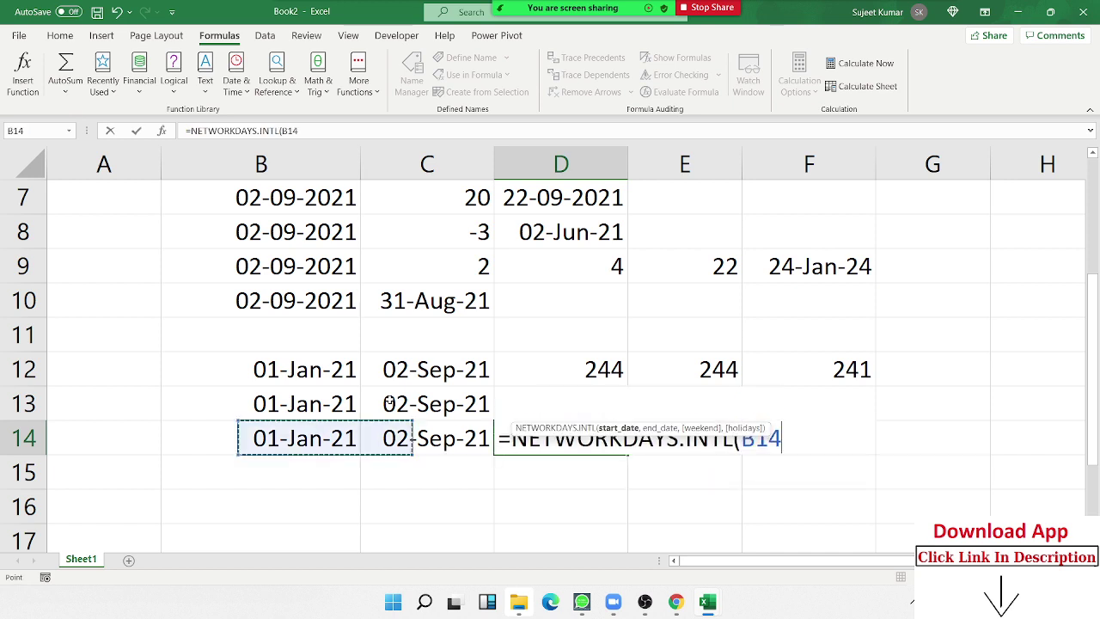
{"action": "type", "text": ","}
{"action": "key", "text": "Left"}
{"action": "type", "text": ","}
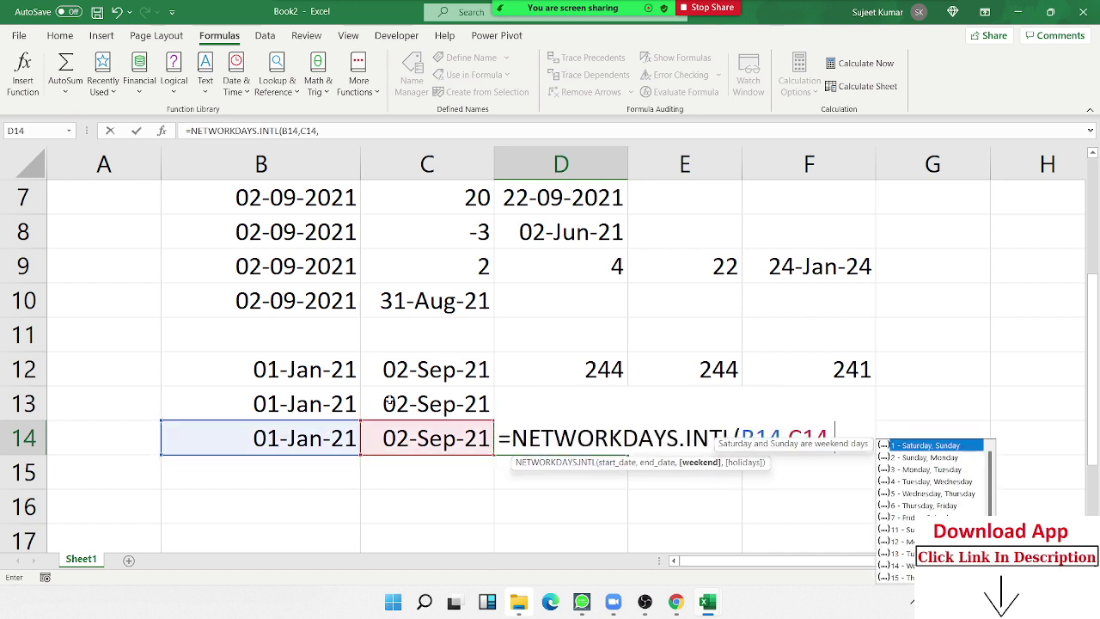
{"action": "key", "text": "Down"}
{"action": "key", "text": "Down"}
{"action": "key", "text": "Down"}
{"action": "key", "text": "Down"}
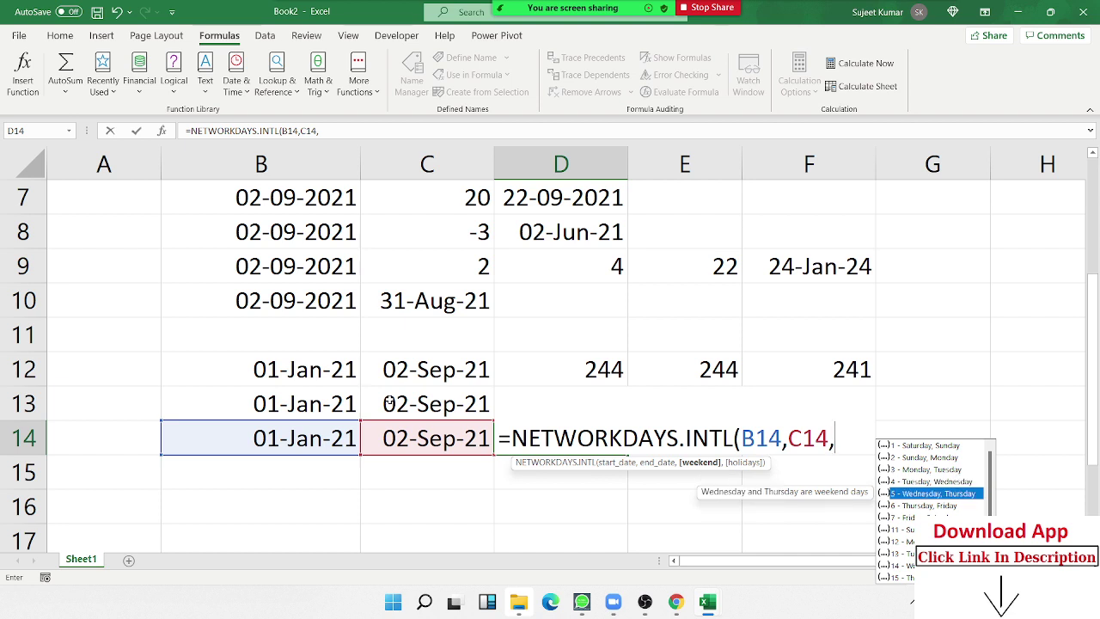
{"action": "key", "text": "Down"}
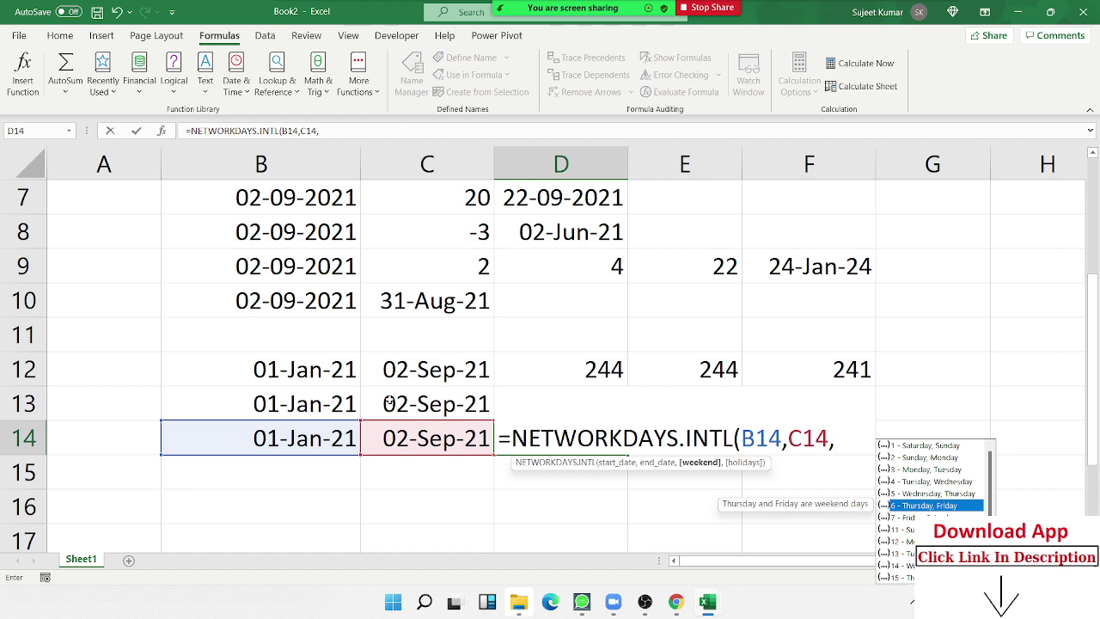
{"action": "key", "text": "Down"}
{"action": "key", "text": "Down"}
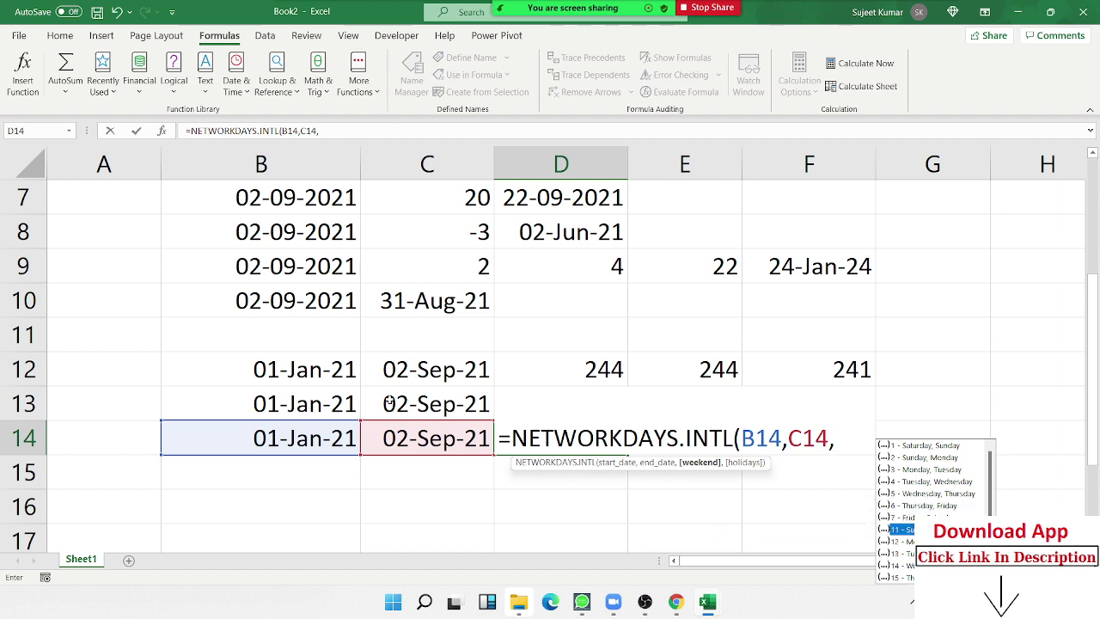
{"action": "key", "text": "Tab"}
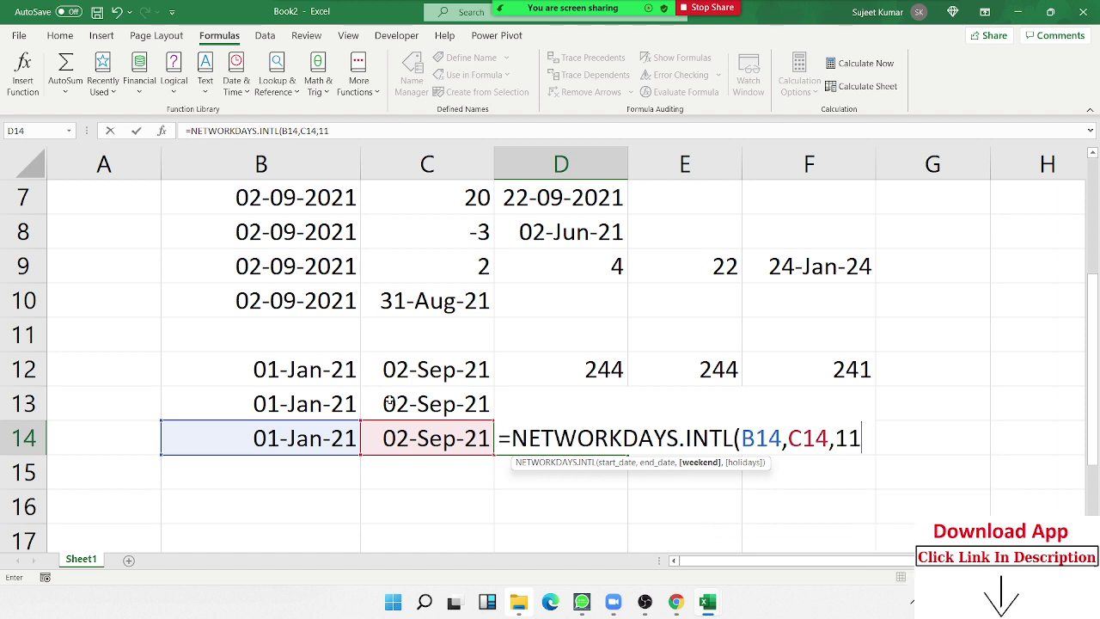
{"action": "type", "text": ","}
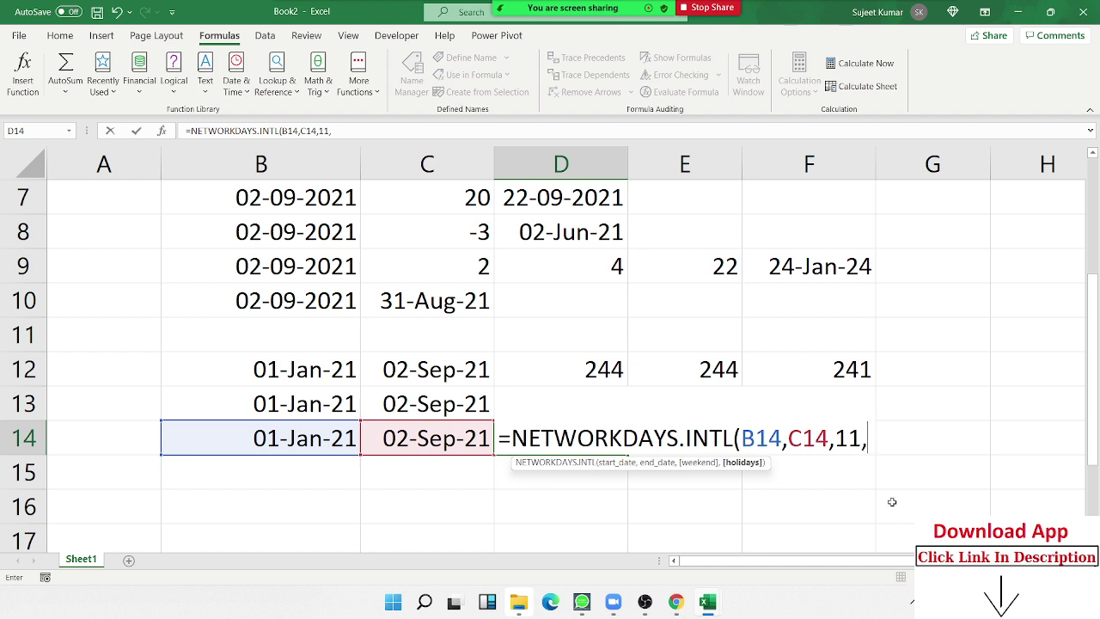
{"action": "left_click_drag", "start_coordinate": [930, 201], "coordinate": [971, 490]}
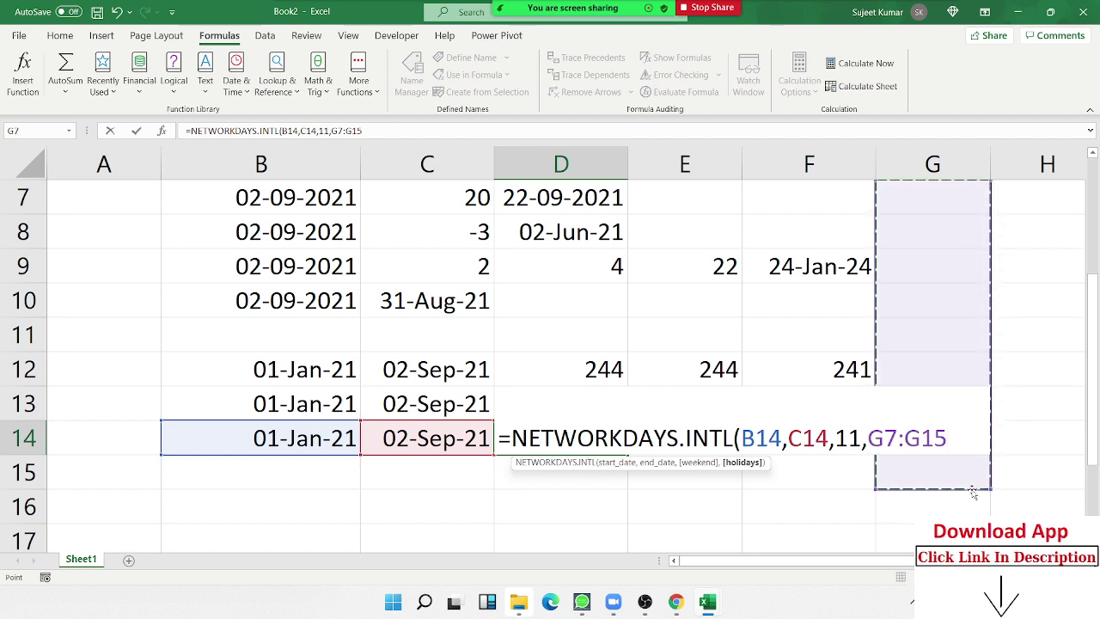
{"action": "key", "text": "Return"}
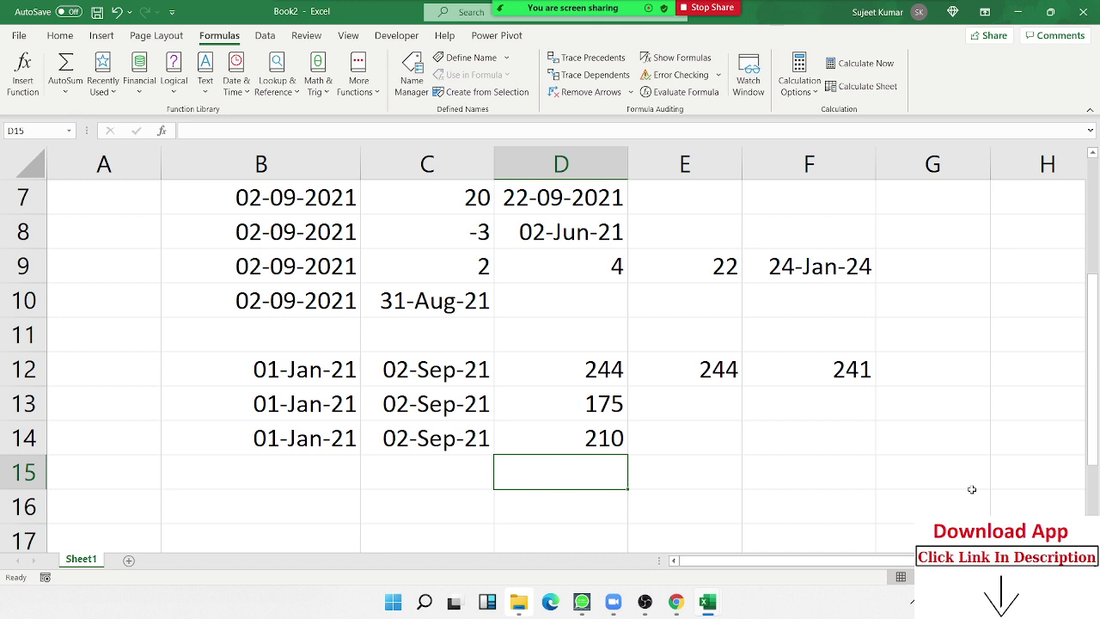
- Review D14's formula references and confirm it unchanged
{"action": "key", "text": "Up"}
{"action": "key", "text": "F2"}
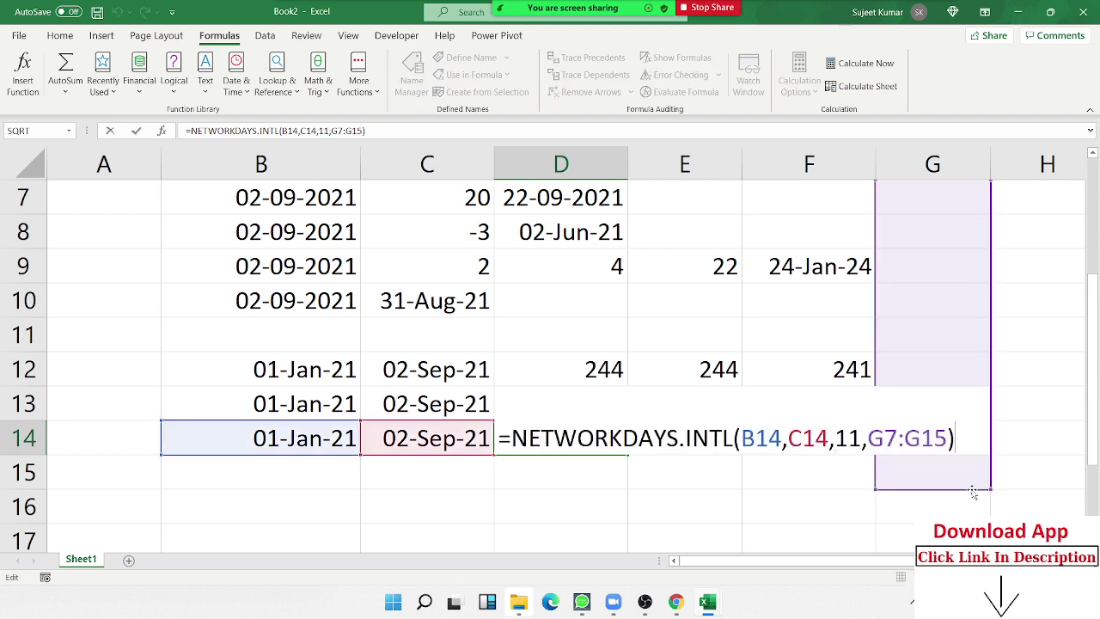
{"action": "key", "text": "ctrl+Return"}
- Enter holidays 1/1, 26/1 and 15/8 in G8:G10, then check D14's recalculated count
{"action": "left_click", "coordinate": [945, 229]}
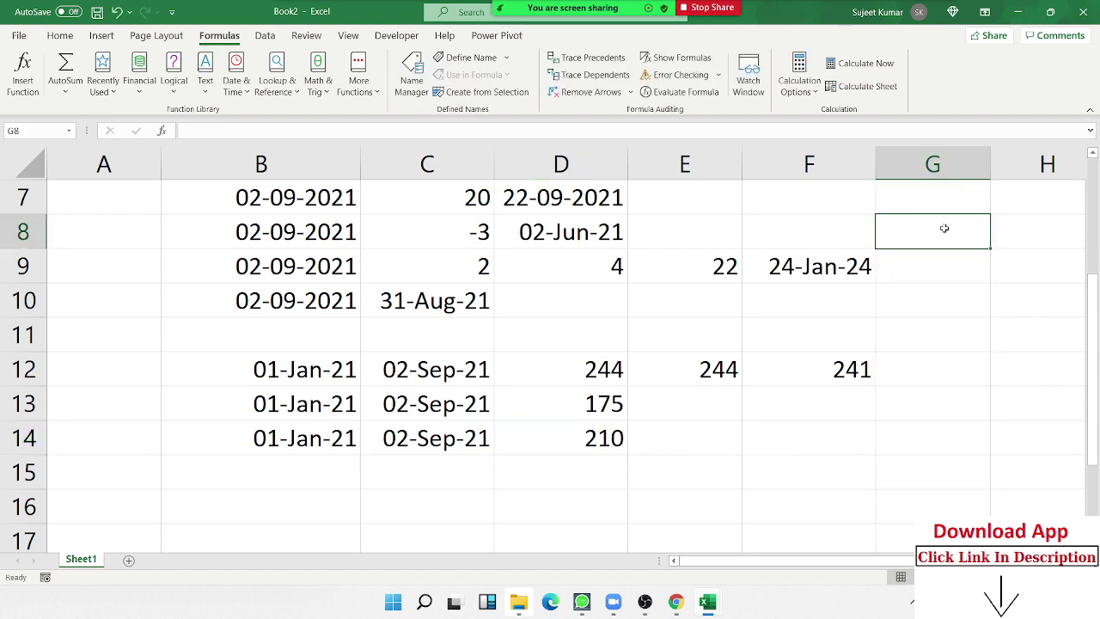
{"action": "type", "text": "1/11"}
{"action": "key", "text": "BackSpace"}
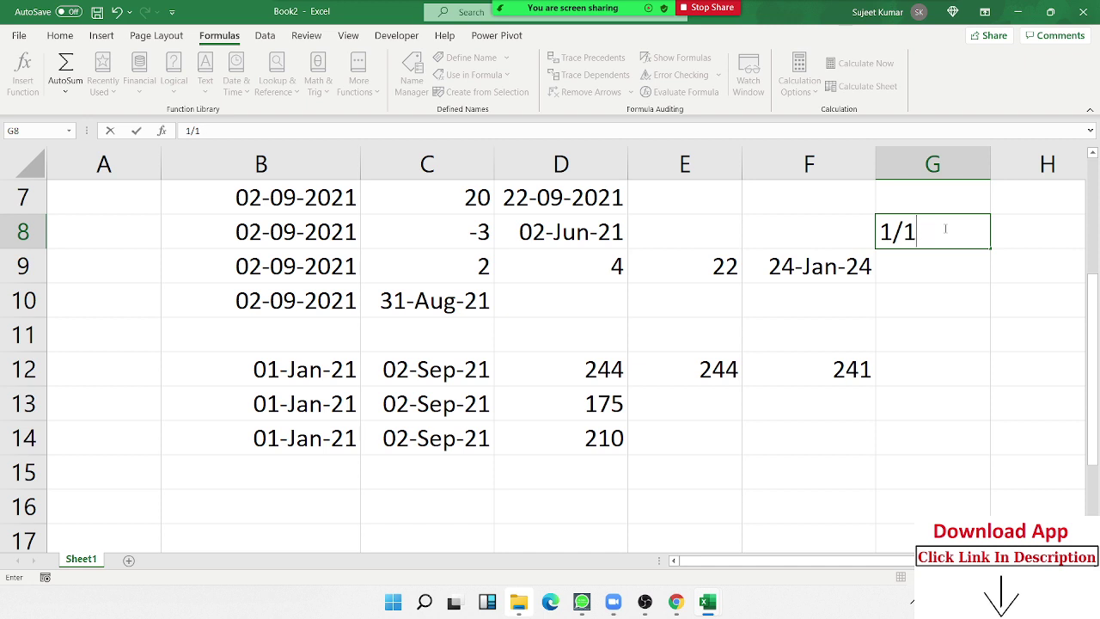
{"action": "key", "text": "Return"}
{"action": "type", "text": "1"}
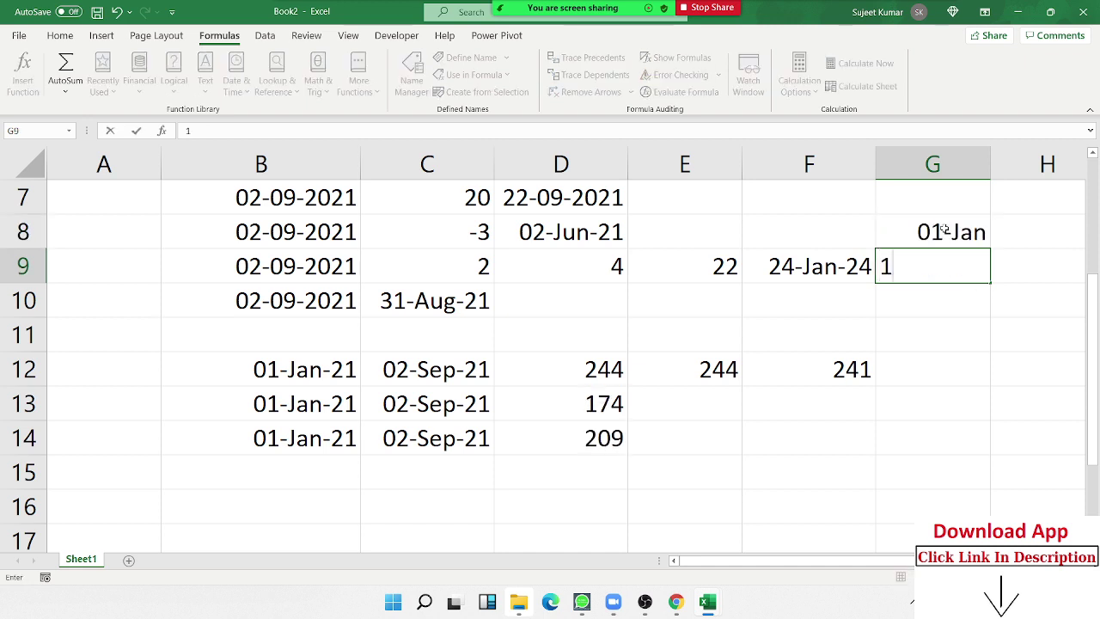
{"action": "type", "text": "/"}
{"action": "key", "text": "Escape"}
{"action": "type", "text": "26"}
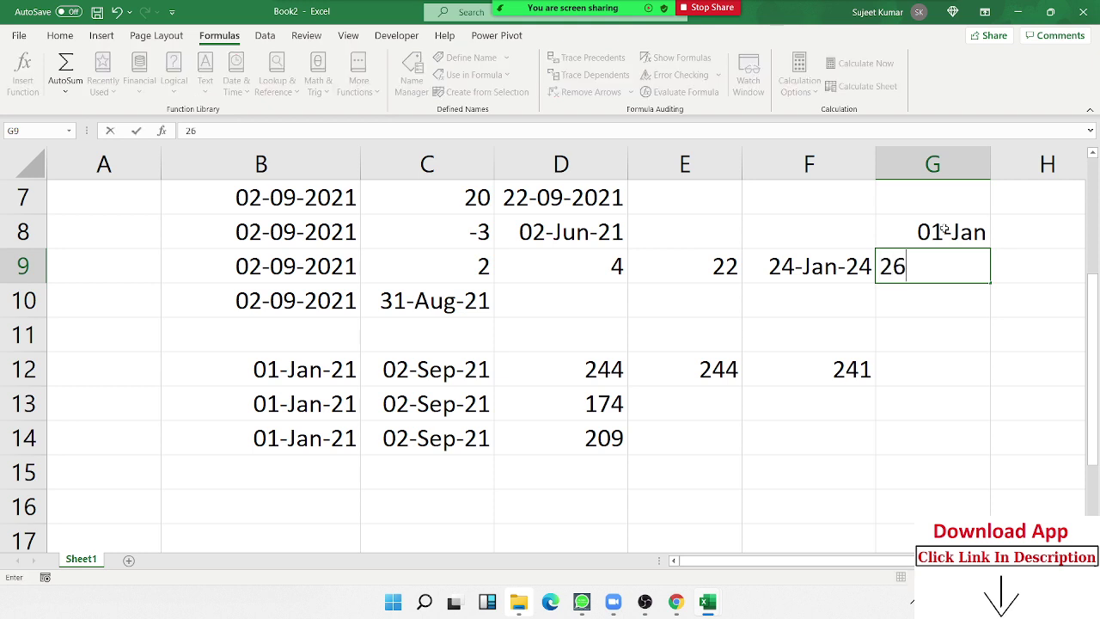
{"action": "type", "text": "/1"}
{"action": "key", "text": "Return"}
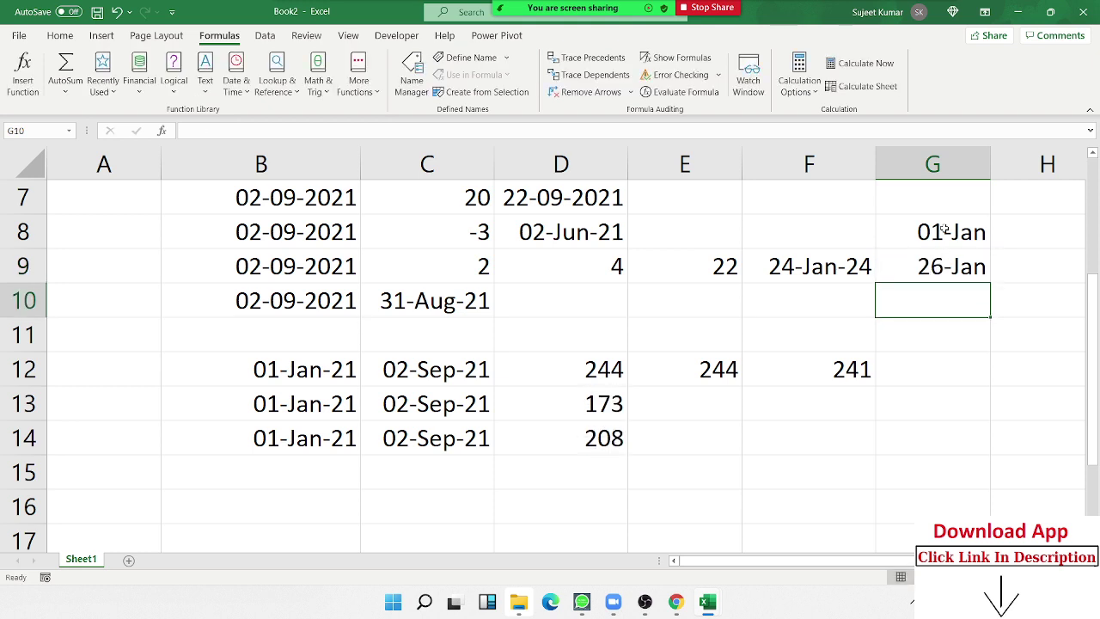
{"action": "type", "text": "12"}
{"action": "key", "text": "BackSpace"}
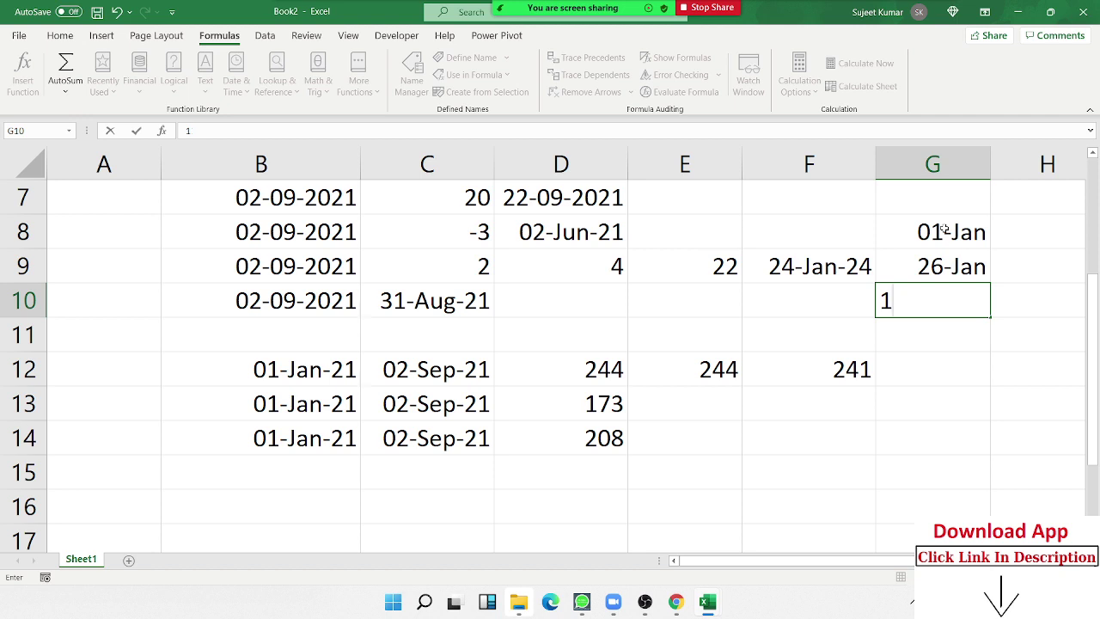
{"action": "type", "text": "5/"}
{"action": "type", "text": "8"}
{"action": "key", "text": "Return"}
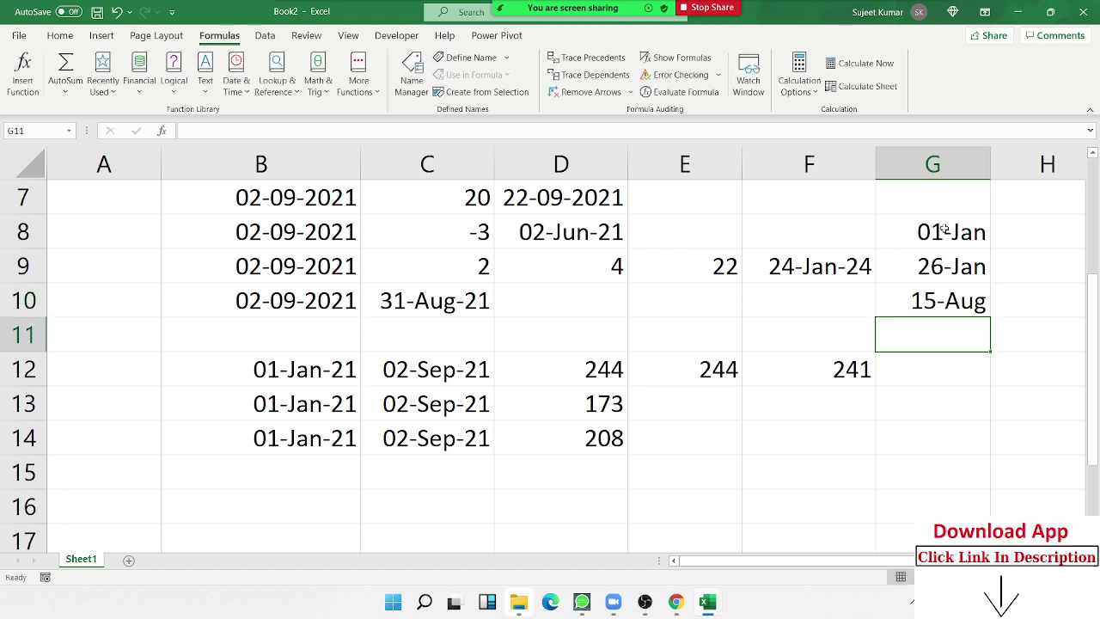
{"action": "left_click", "coordinate": [552, 433]}
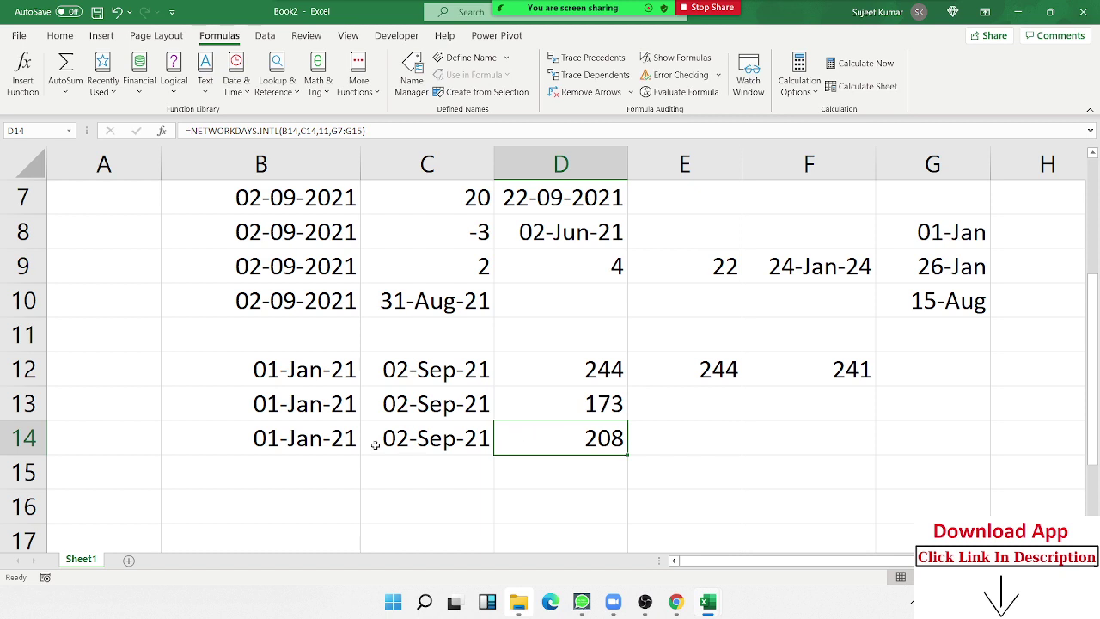
- Put today's date in B16 and the plain number 15 in C16
{"action": "scroll", "coordinate": [376, 445], "scroll_direction": "down", "scroll_amount": 1}
{"action": "left_click", "coordinate": [324, 409]}
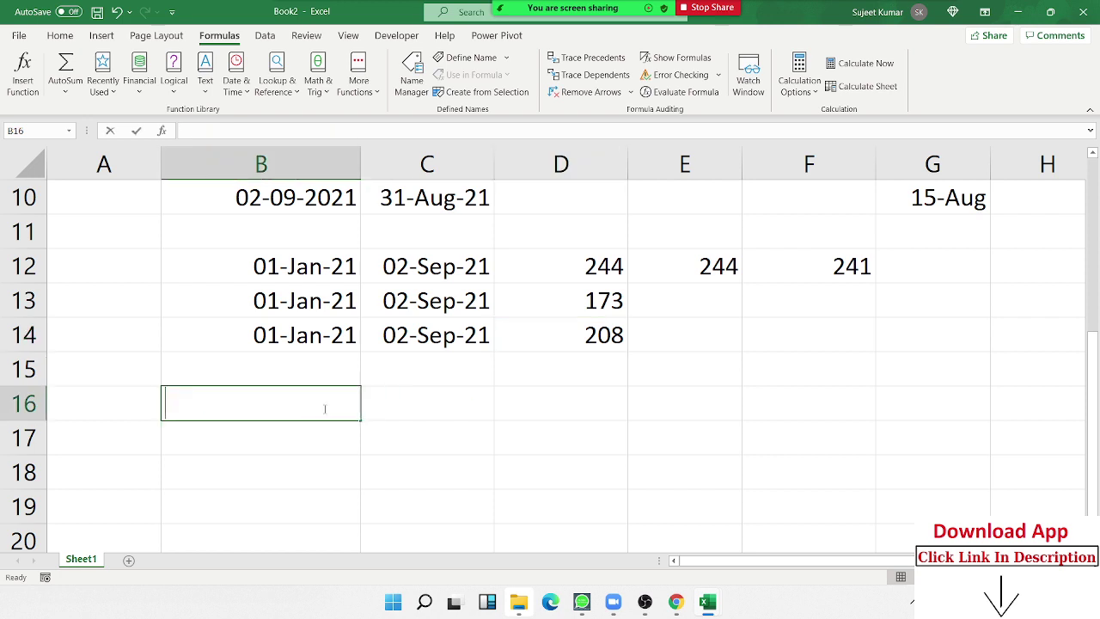
{"action": "key", "text": "ctrl+semicolon"}
{"action": "key", "text": "ctrl+Return"}
{"action": "key", "text": "Tab"}
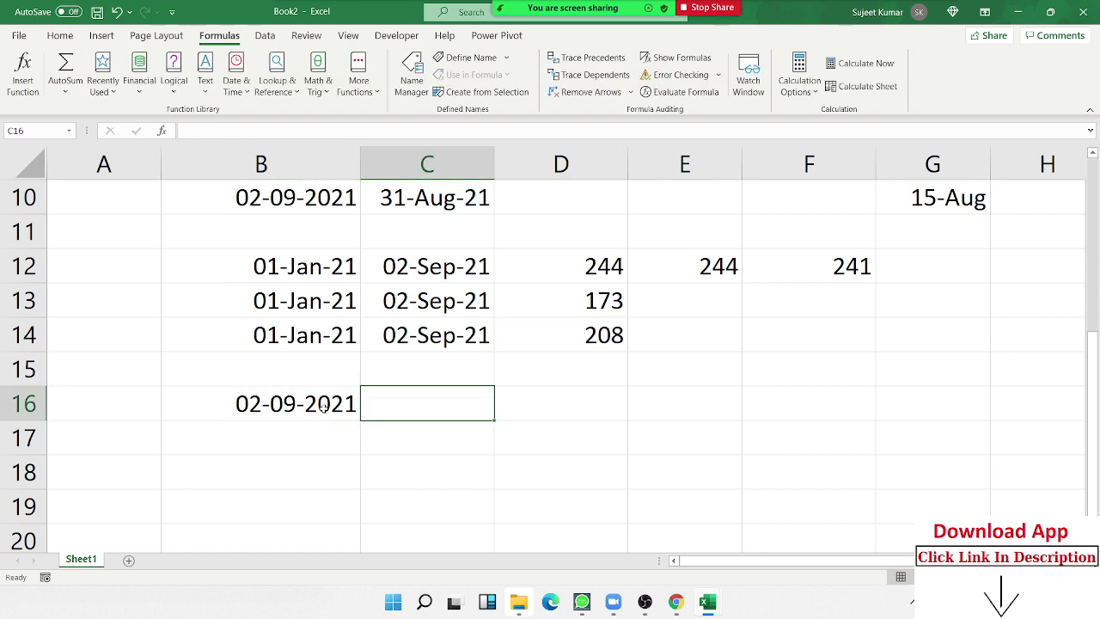
{"action": "type", "text": "5"}
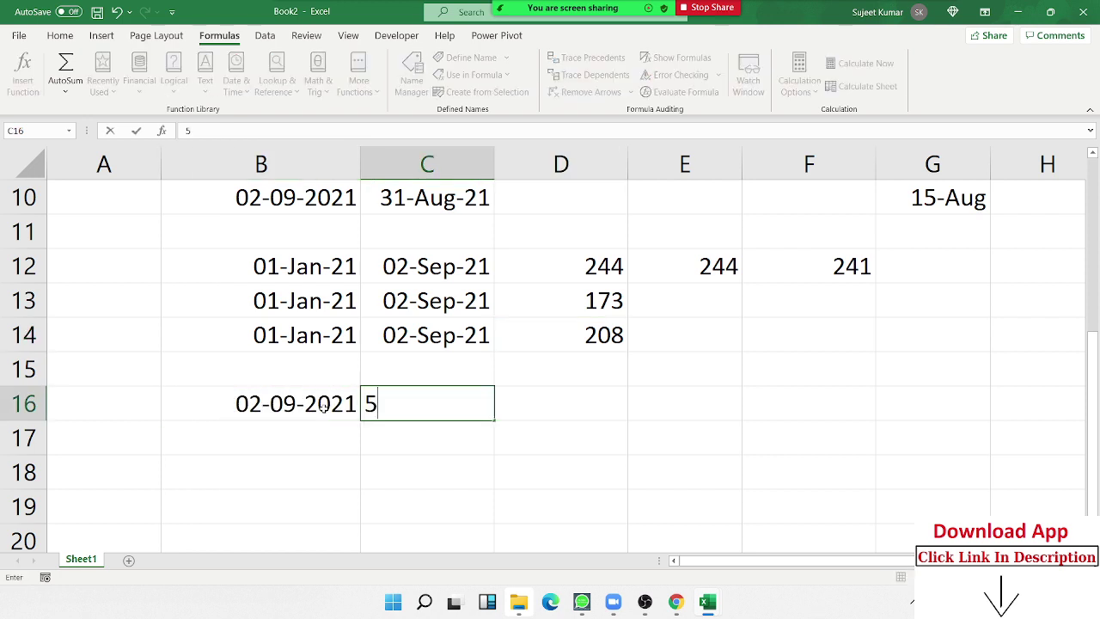
{"action": "key", "text": "Escape"}
{"action": "type", "text": "15"}
{"action": "key", "text": "Tab"}
{"action": "key", "text": "Left"}
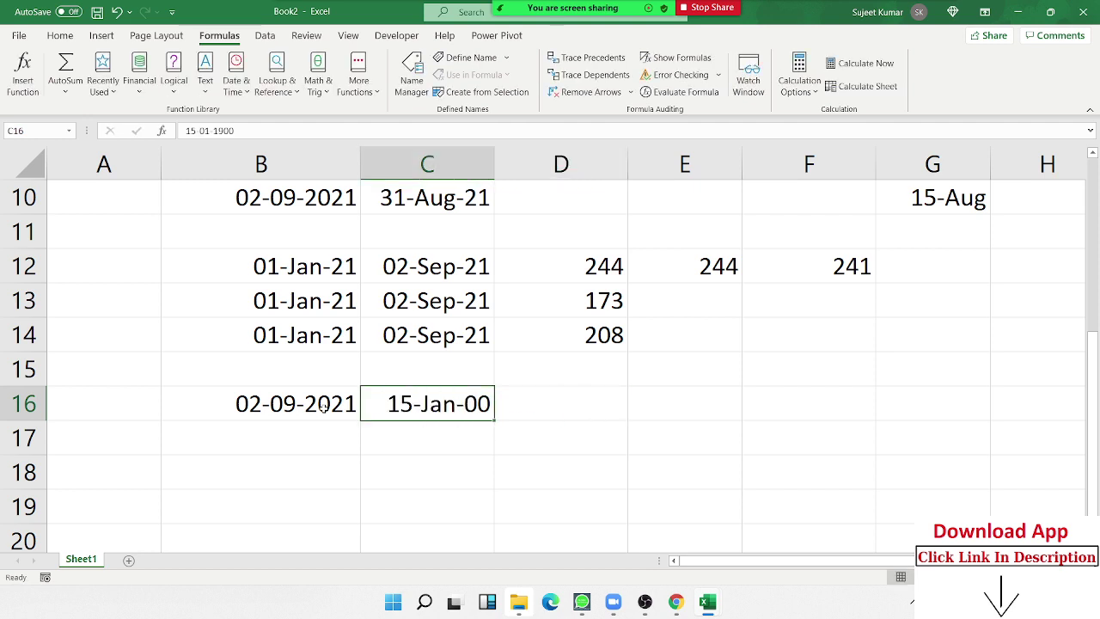
{"action": "key", "text": "ctrl+shift+asciitilde"}
{"action": "key", "text": "Right"}
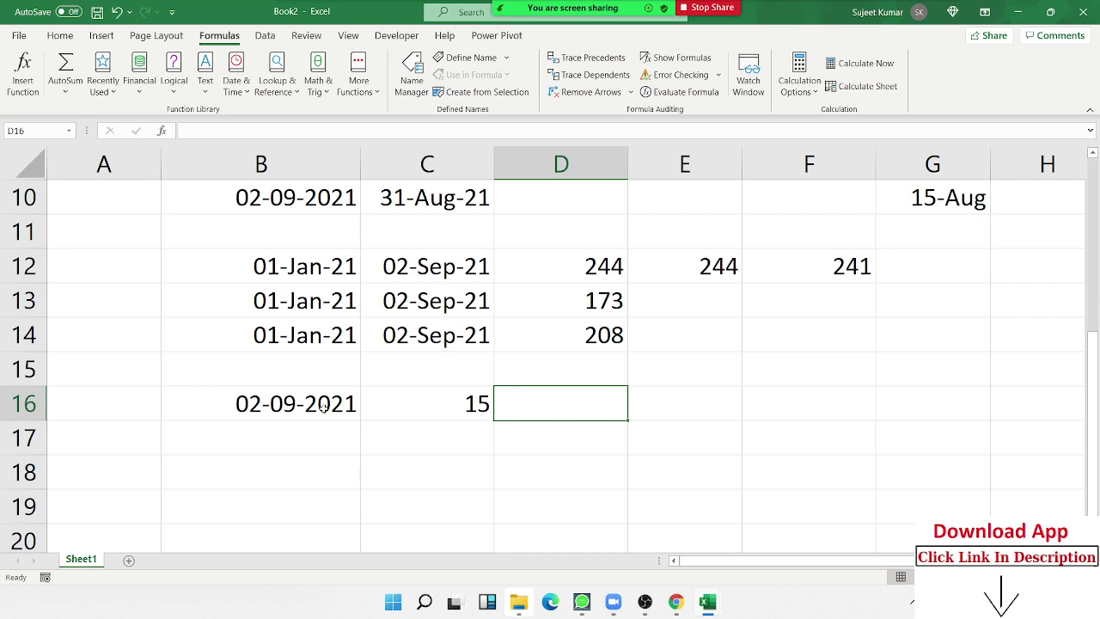
- Enter =WORKDAY(B16,C16,G7:G17) in D16 and format it as a date, showing 23-Sep-21
{"action": "type", "text": "=wo"}
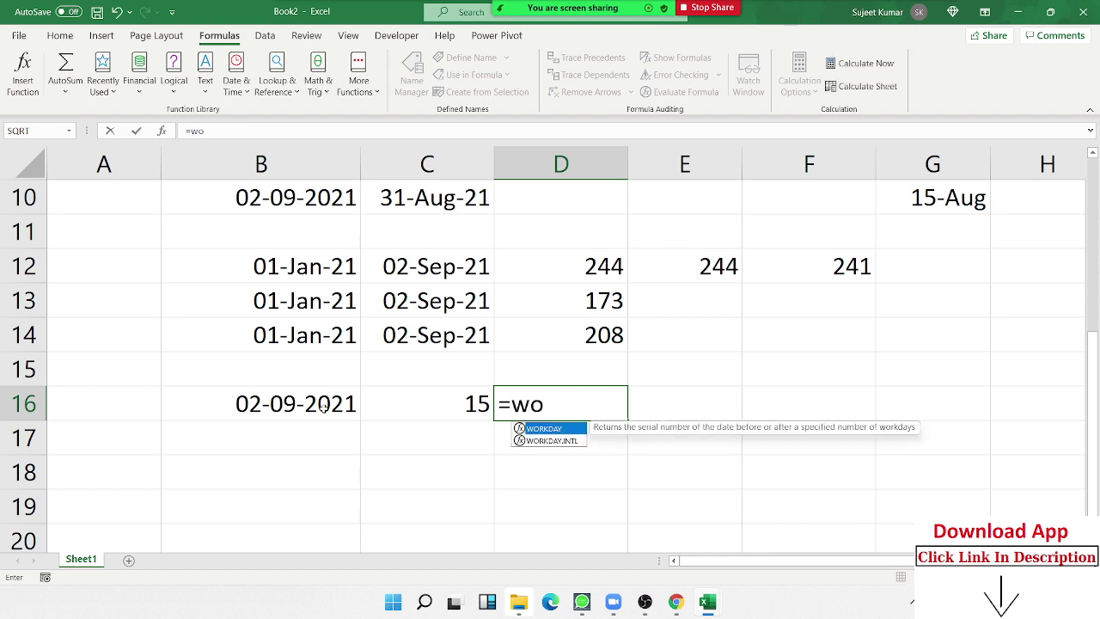
{"action": "key", "text": "Tab"}
{"action": "left_click", "coordinate": [323, 407]}
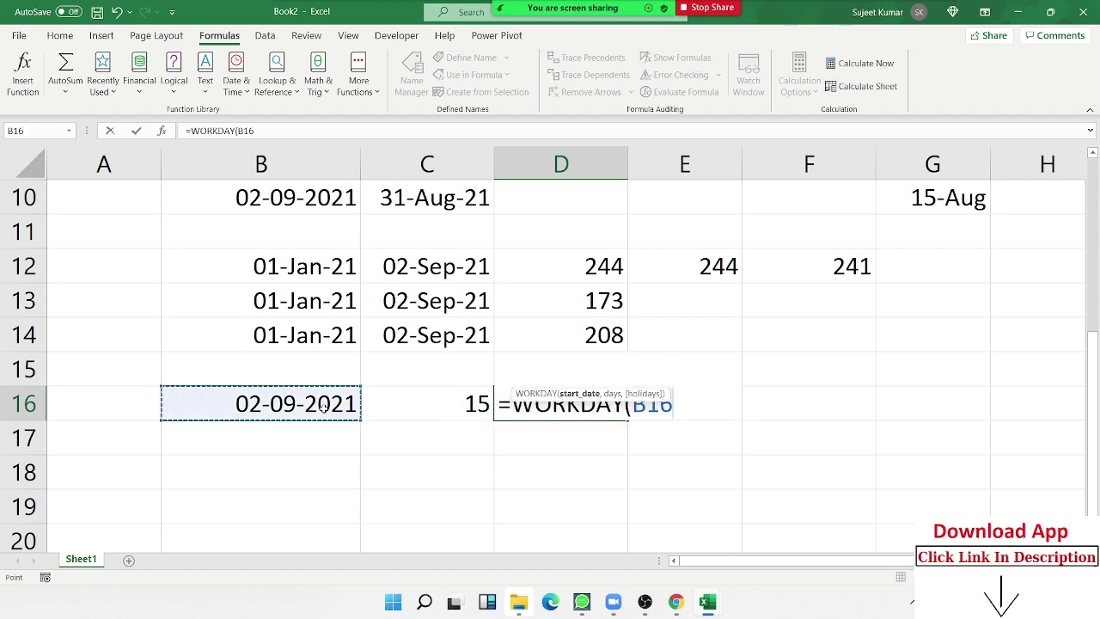
{"action": "type", "text": ","}
{"action": "key", "text": "Left"}
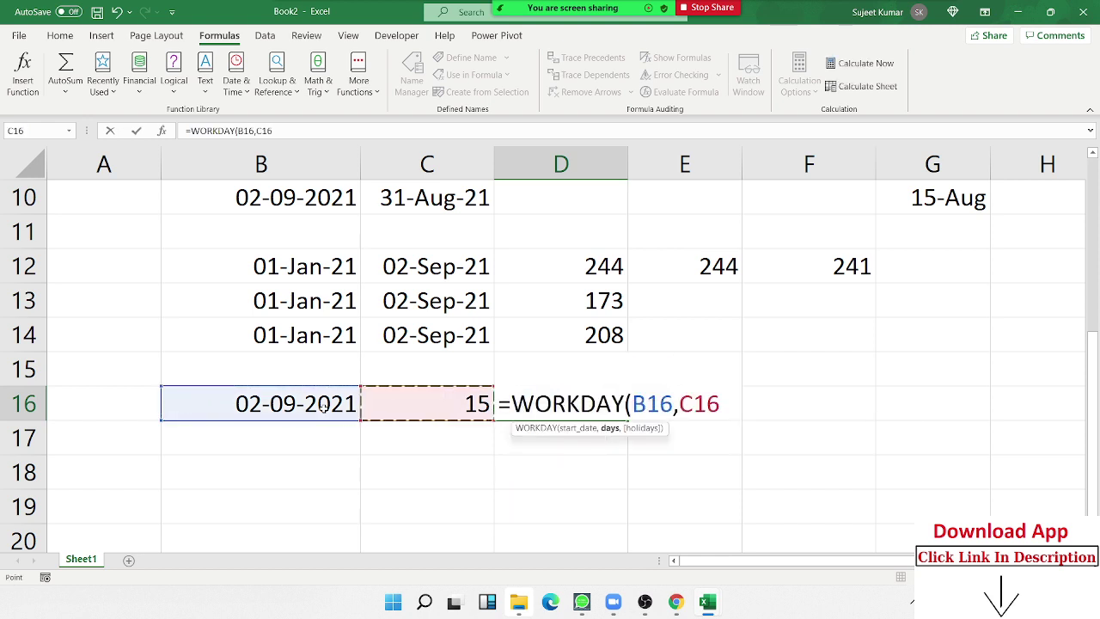
{"action": "type", "text": ","}
{"action": "mouse_move", "coordinate": [983, 427]}
{"action": "left_mouse_down"}
{"action": "mouse_move", "coordinate": [965, 196]}
{"action": "mouse_move", "coordinate": [954, 182]}
{"action": "left_mouse_up"}
{"action": "key", "text": "Return"}
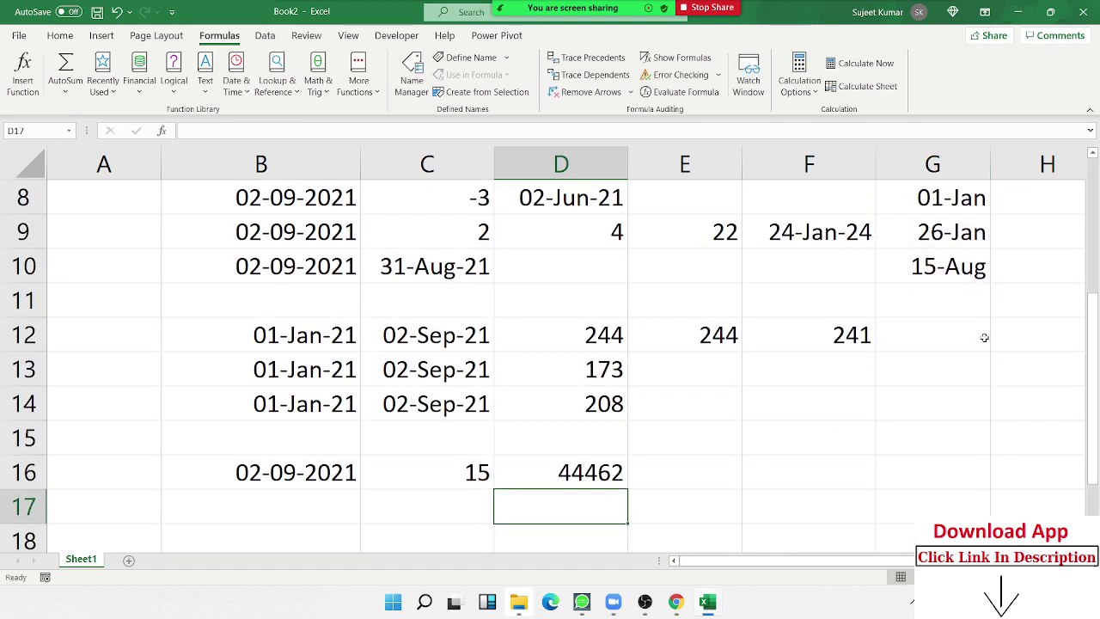
{"action": "left_click", "coordinate": [567, 473]}
{"action": "key", "text": "ctrl+shift+3"}
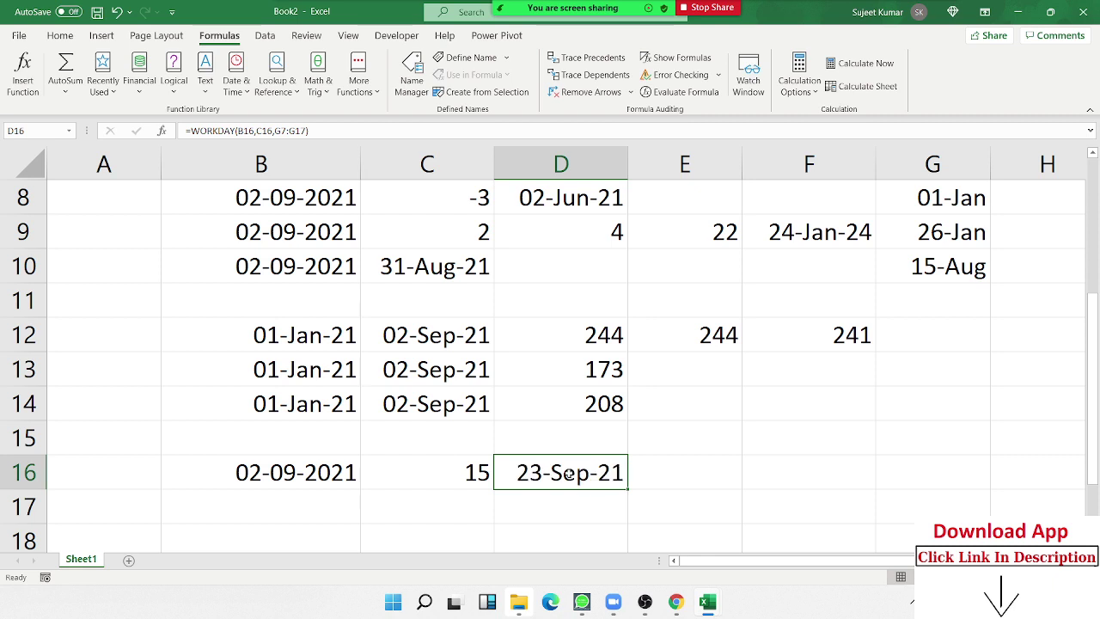
{"action": "key", "text": "Left"}
{"action": "key", "text": "Left"}
- Copy the date and 15 from B16:C16 down into row 17 with Ctrl+D
{"action": "key", "text": "shift+Right"}
{"action": "key", "text": "shift+Down"}
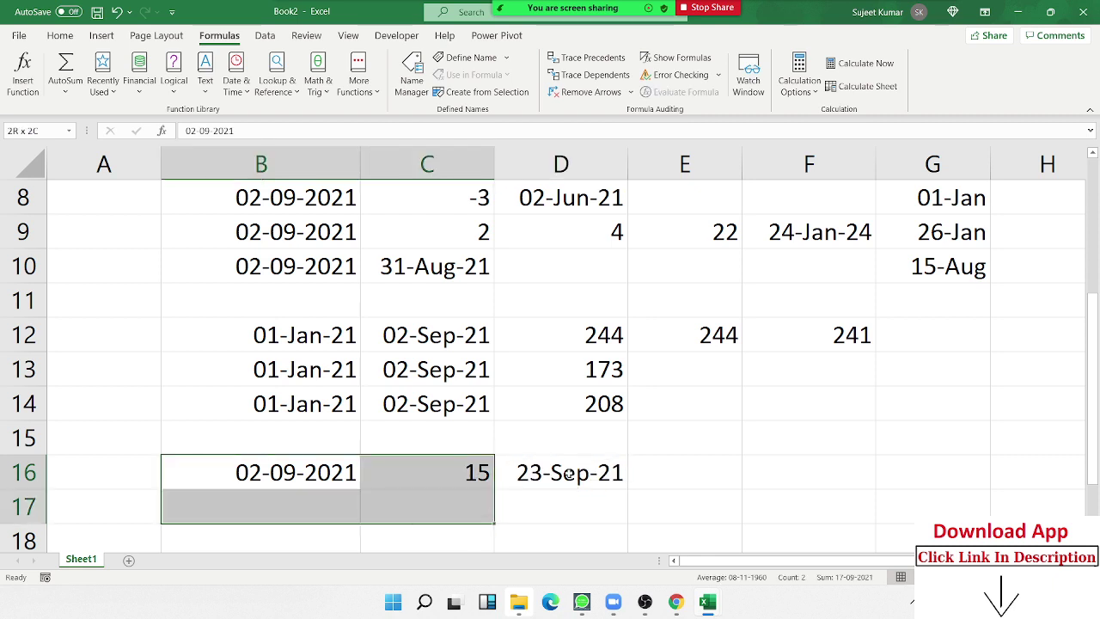
{"action": "key", "text": "ctrl+d"}
{"action": "key", "text": "Right"}
{"action": "key", "text": "Down"}
{"action": "key", "text": "Right"}
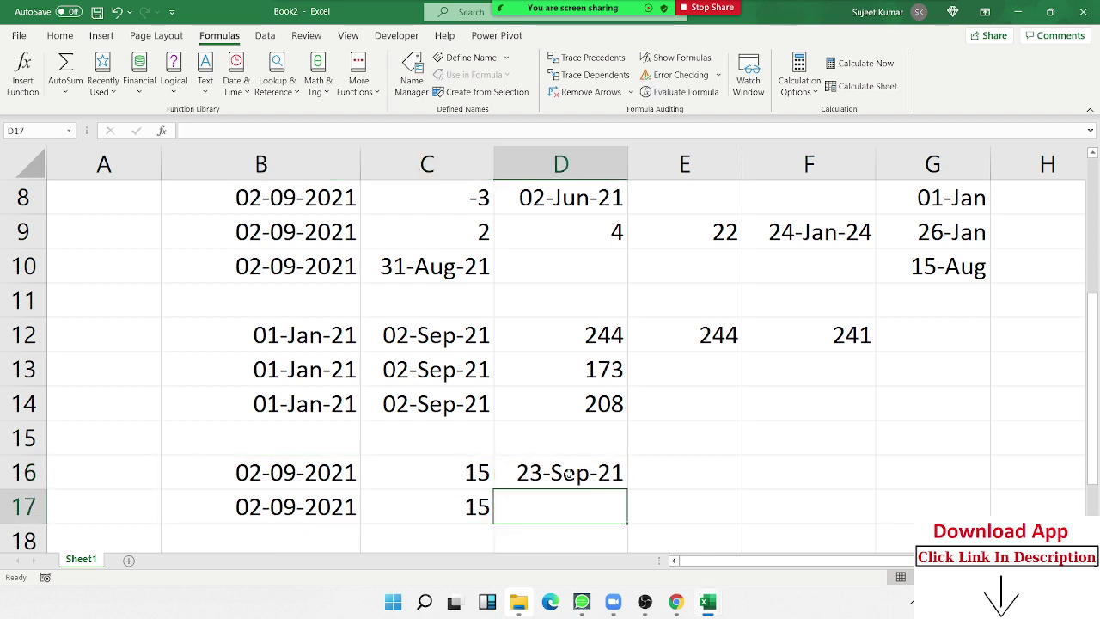
- Start a WORKDAY.INTL formula in D17, undoing an accidental NETWORKDAYS.INTL pick
{"action": "type", "text": "=w"}
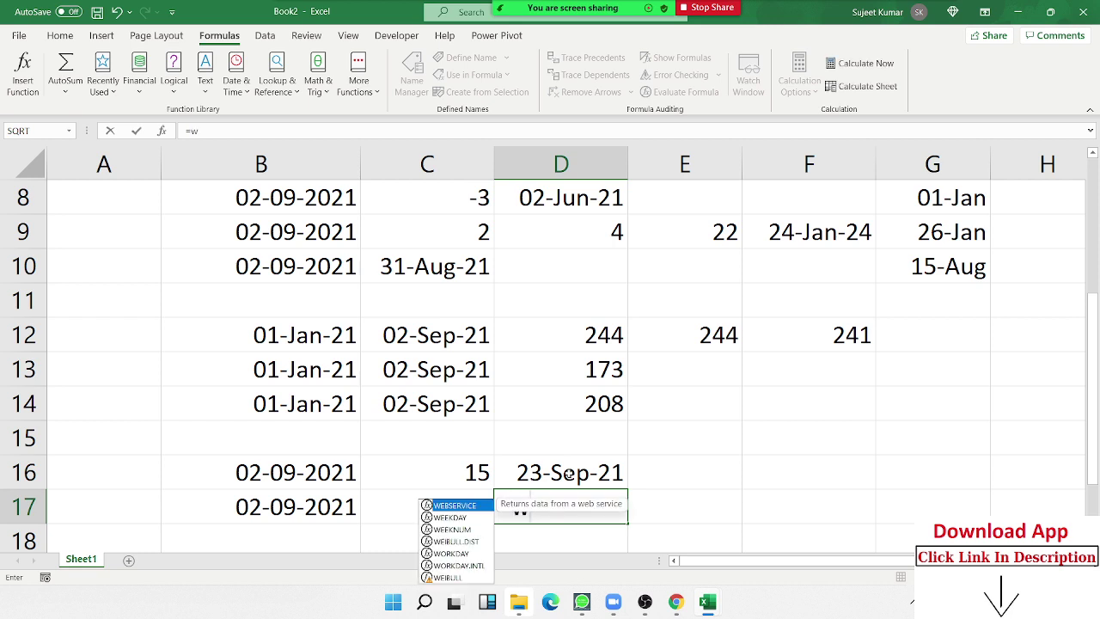
{"action": "key", "text": "Down"}
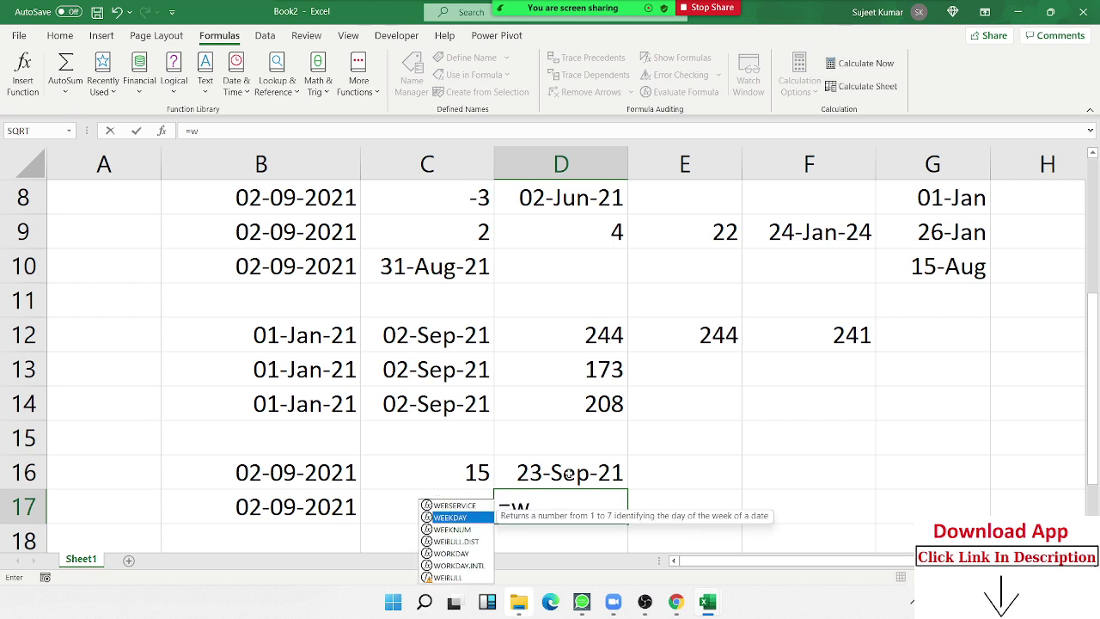
{"action": "type", "text": "or"}
{"action": "key", "text": "Down"}
{"action": "key", "text": "Down"}
{"action": "key", "text": "Down"}
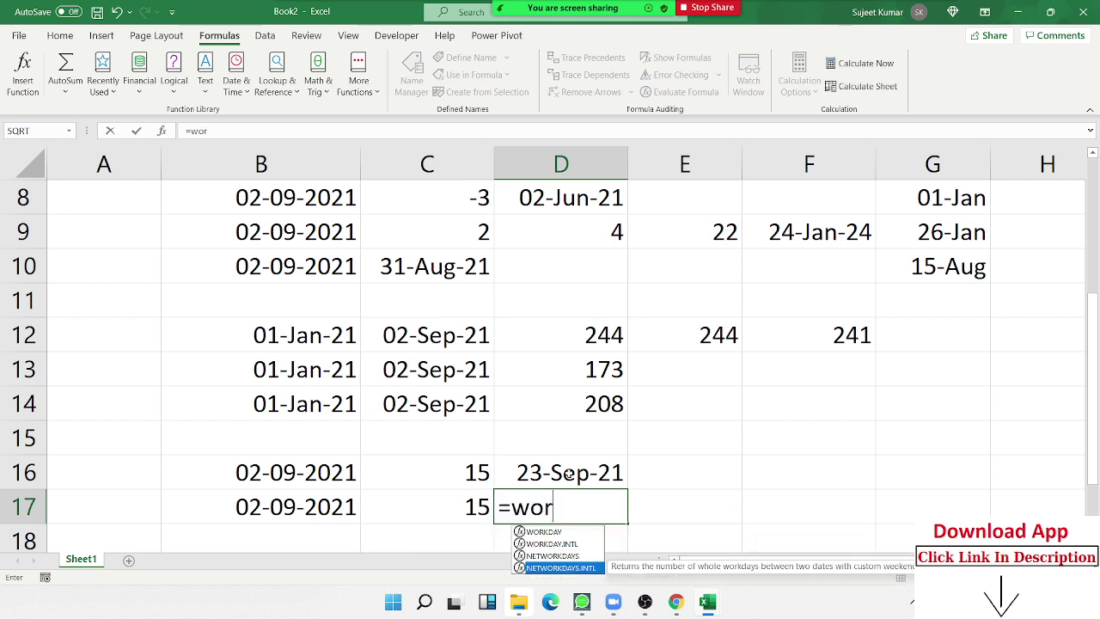
{"action": "key", "text": "Tab"}
{"action": "key", "text": "BackSpace"}
{"action": "key", "text": "BackSpace"}
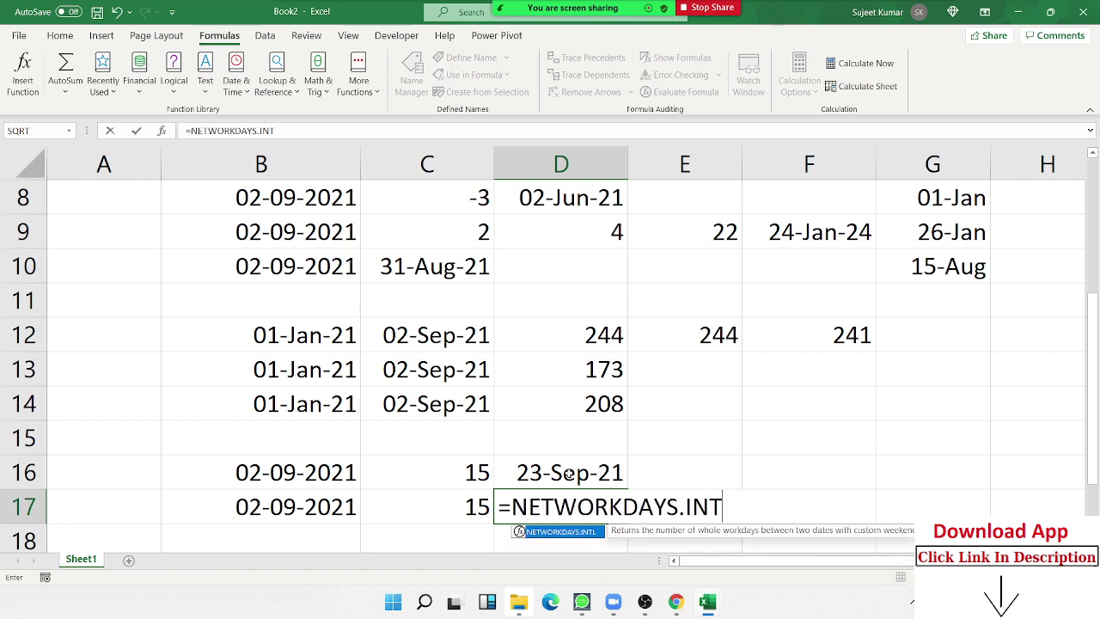
{"action": "key", "text": "BackSpace"}
{"action": "key", "text": "BackSpace"}
{"action": "key", "text": "BackSpace"}
{"action": "key", "text": "BackSpace"}
{"action": "key", "text": "BackSpace"}
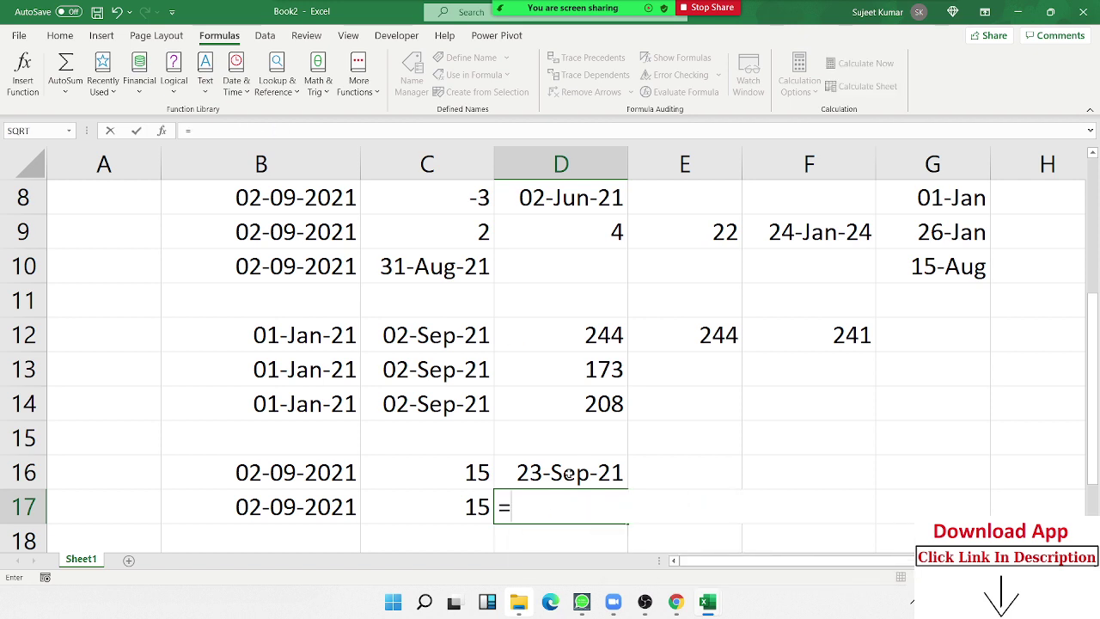
{"action": "type", "text": "wor"}
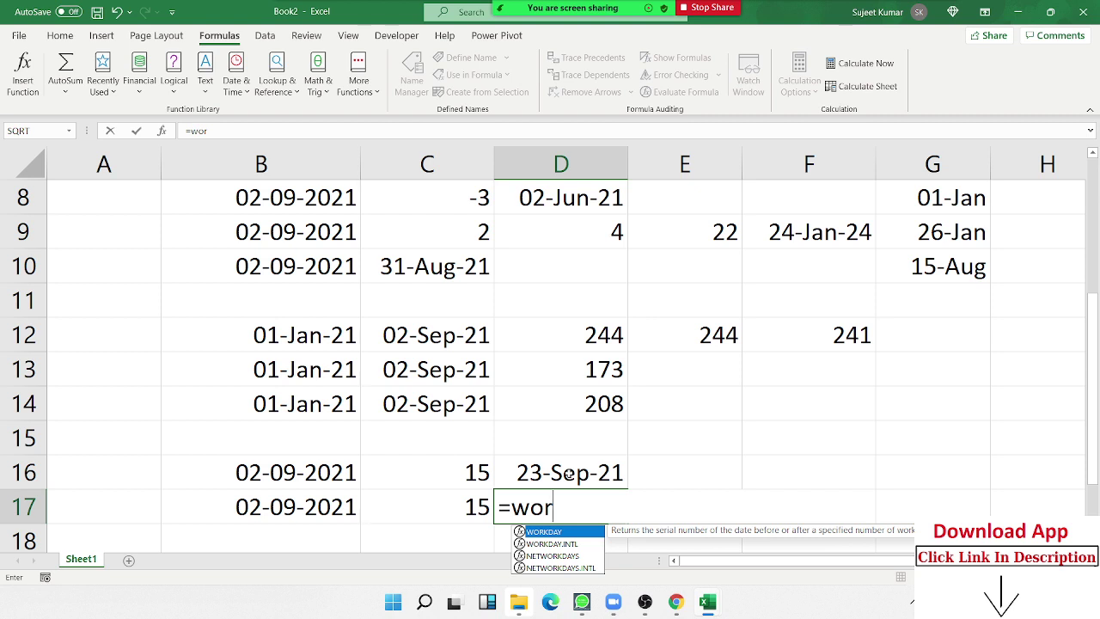
{"action": "key", "text": "Down"}
{"action": "key", "text": "Tab"}
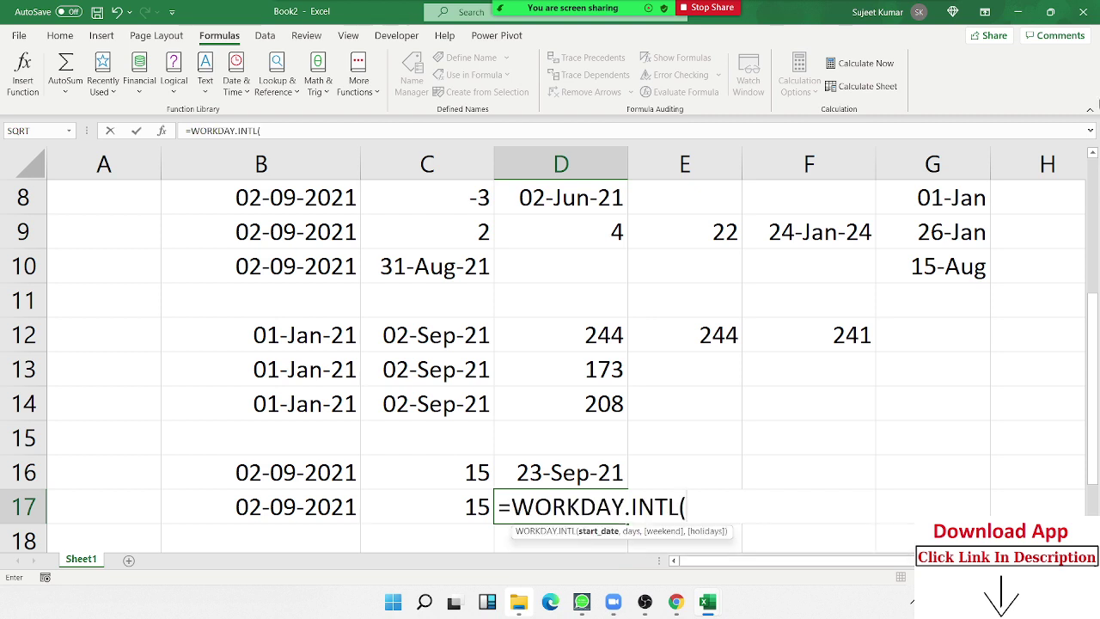
- Complete D17 as =WORKDAY.INTL(B17,C17,11,G8:G15) and format it as a date, 20-Sep-21
{"action": "left_click", "coordinate": [280, 514]}
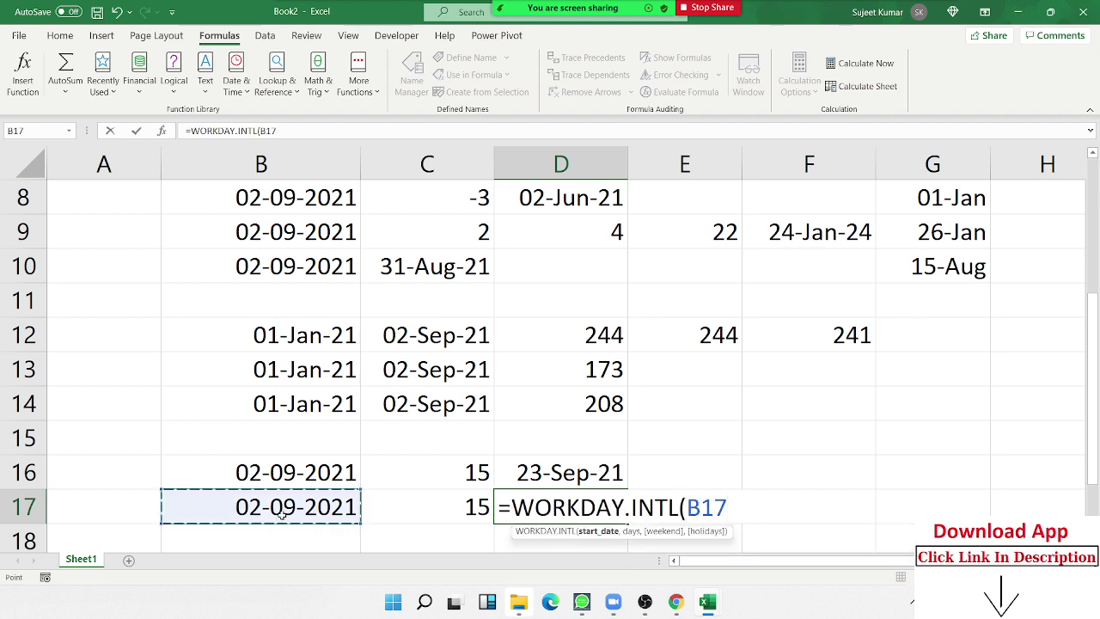
{"action": "type", "text": ","}
{"action": "left_click", "coordinate": [414, 506]}
{"action": "type", "text": ","}
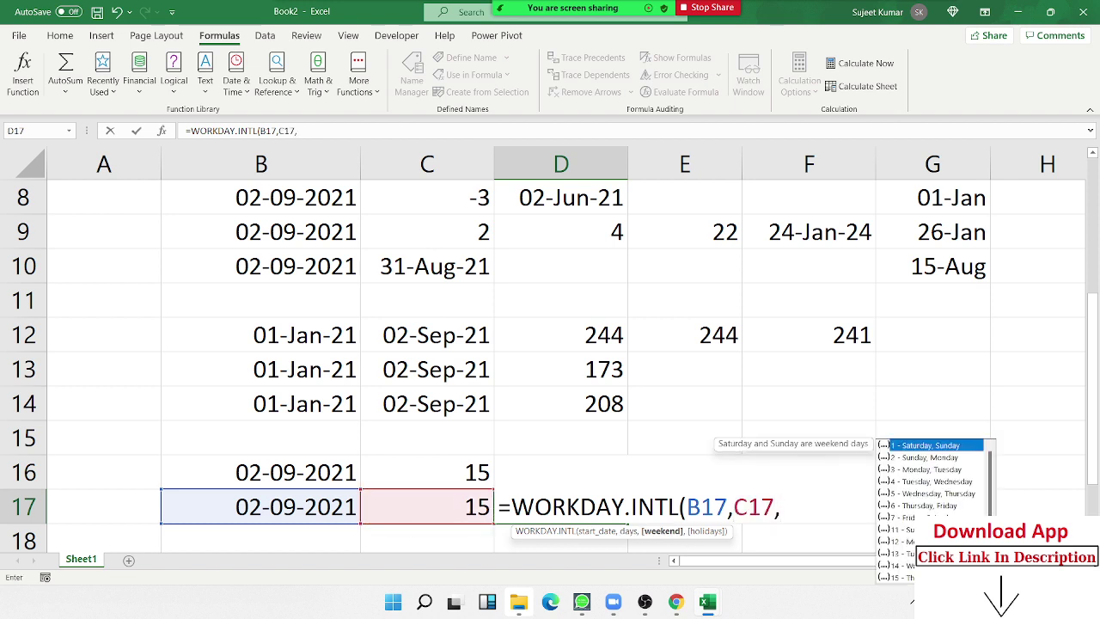
{"action": "key", "text": "Down"}
{"action": "key", "text": "Down"}
{"action": "key", "text": "Down"}
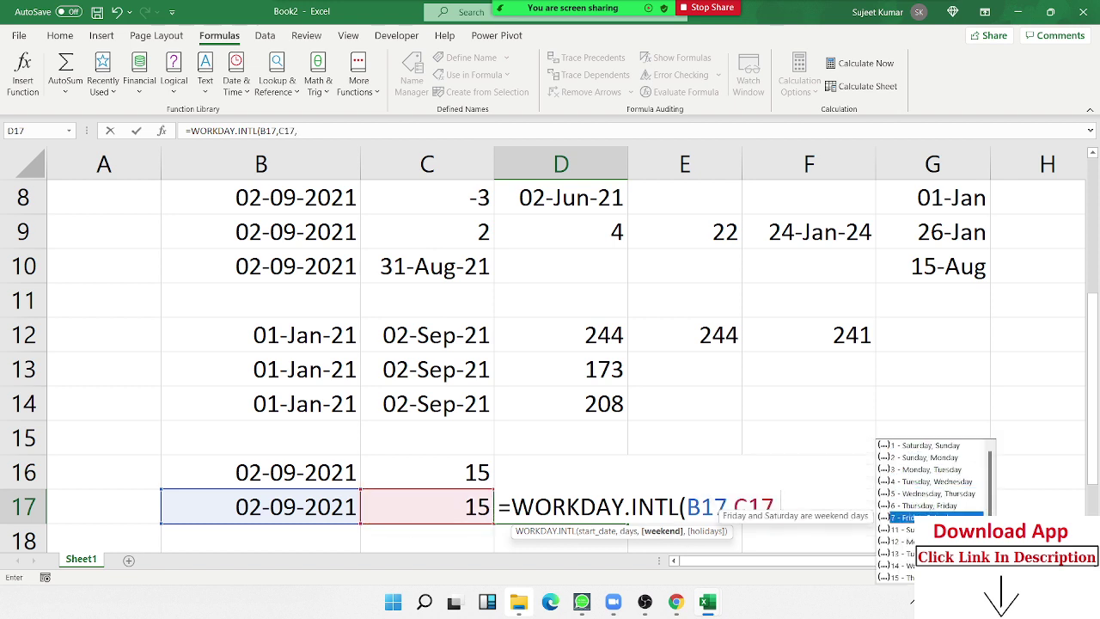
{"action": "key", "text": "Down"}
{"action": "type", "text": "11,"}
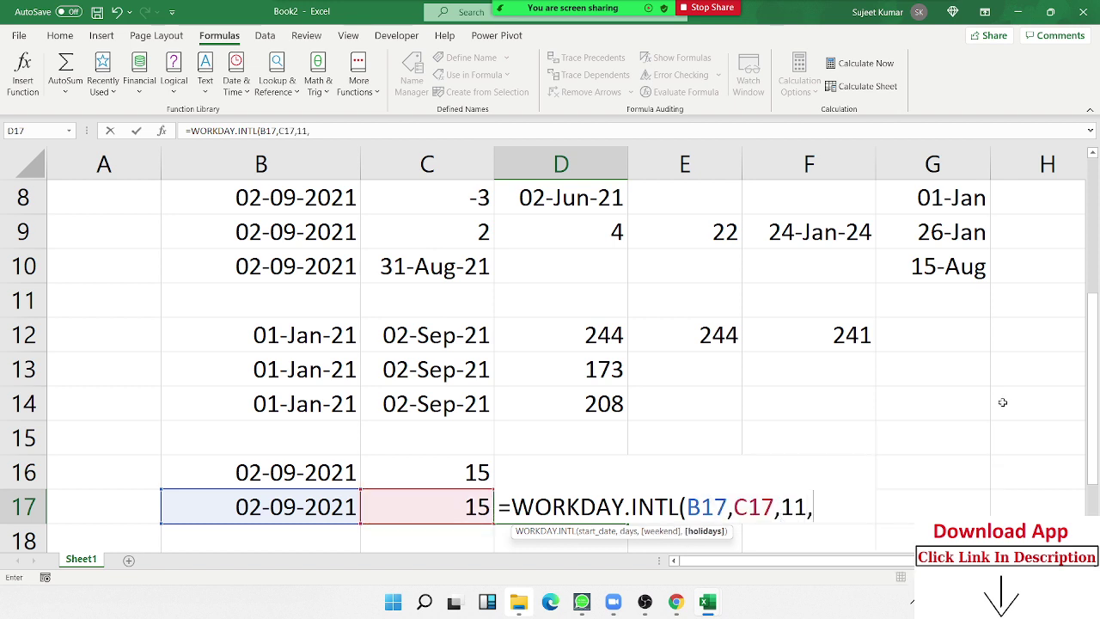
{"action": "left_click_drag", "start_coordinate": [973, 425], "coordinate": [949, 198]}
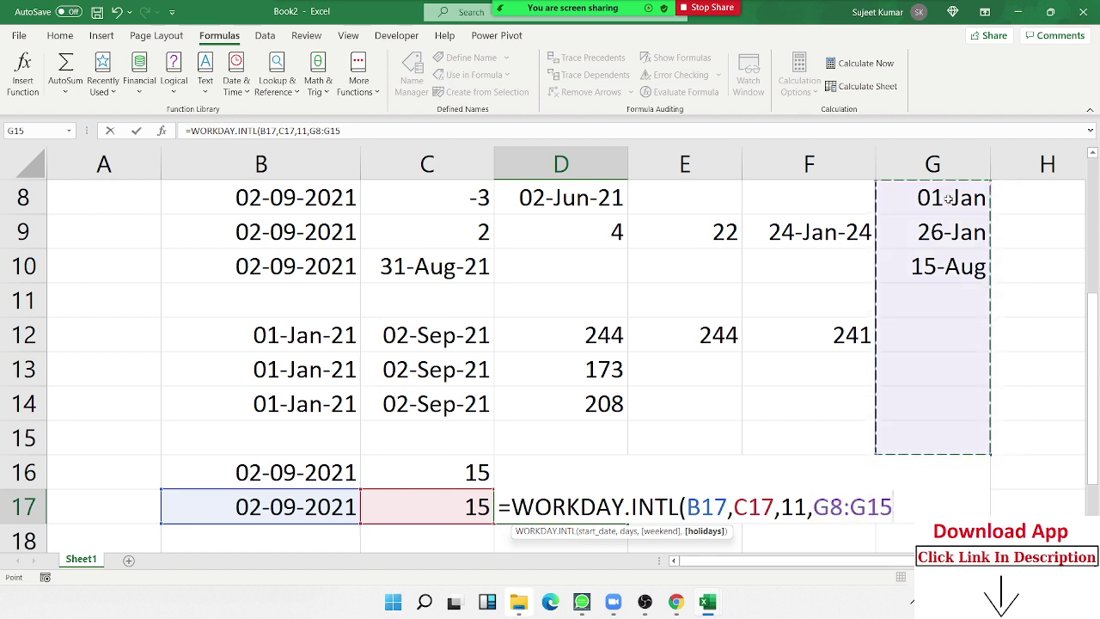
{"action": "key", "text": "Return"}
{"action": "left_click", "coordinate": [554, 464]}
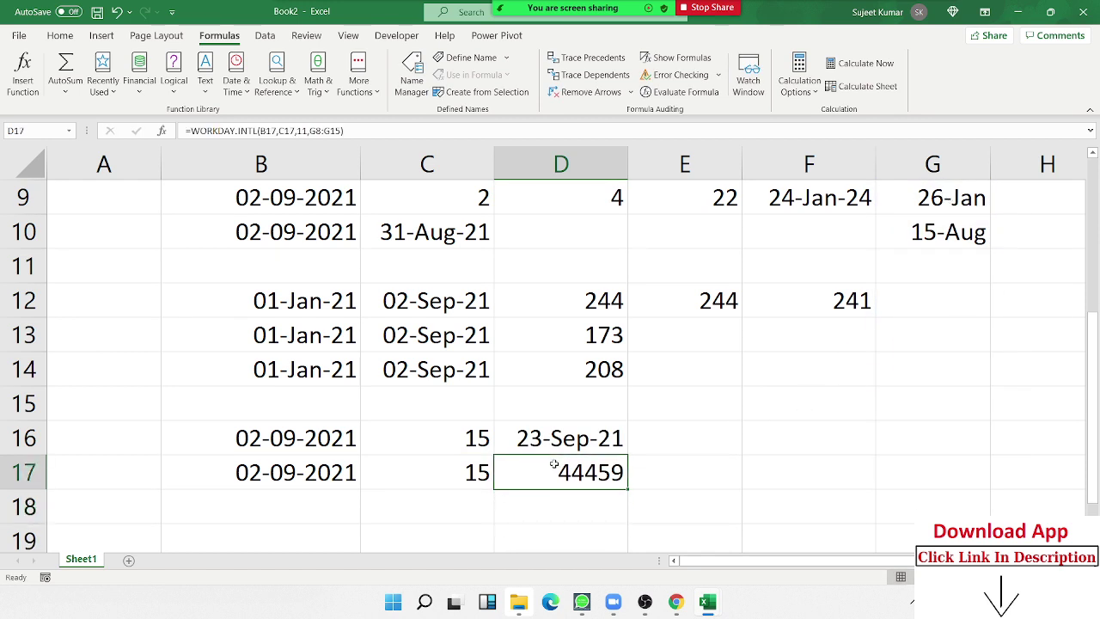
{"action": "key", "text": "ctrl+shift+3"}
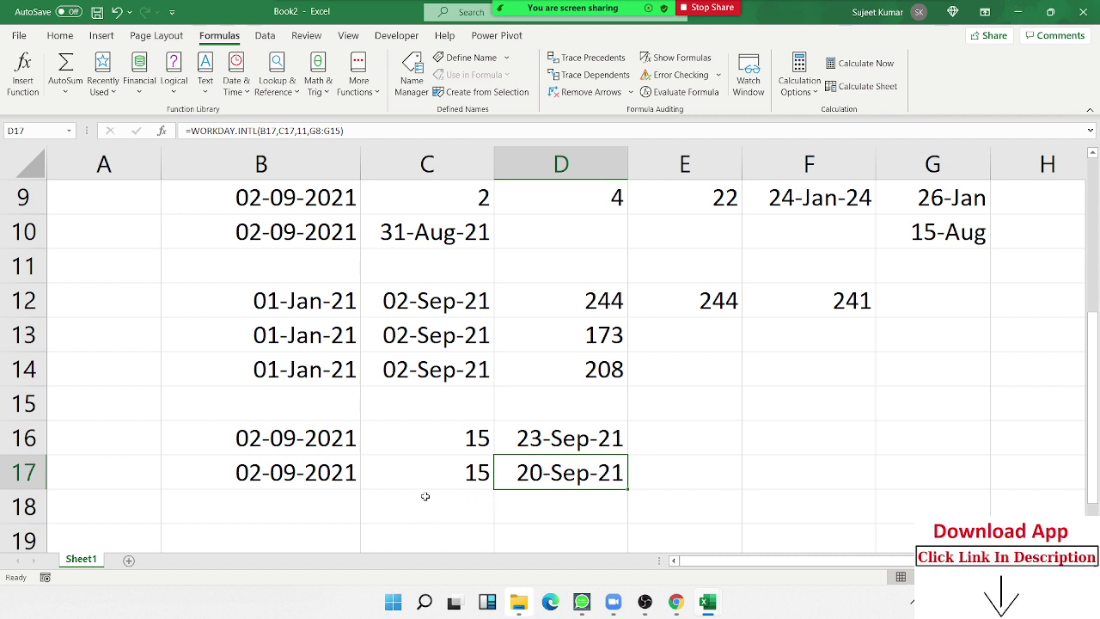
{"action": "scroll", "coordinate": [413, 493], "scroll_direction": "down", "scroll_amount": 1}
- Type the text date '10-JAN-2021 into B19
{"action": "left_click", "coordinate": [311, 408]}
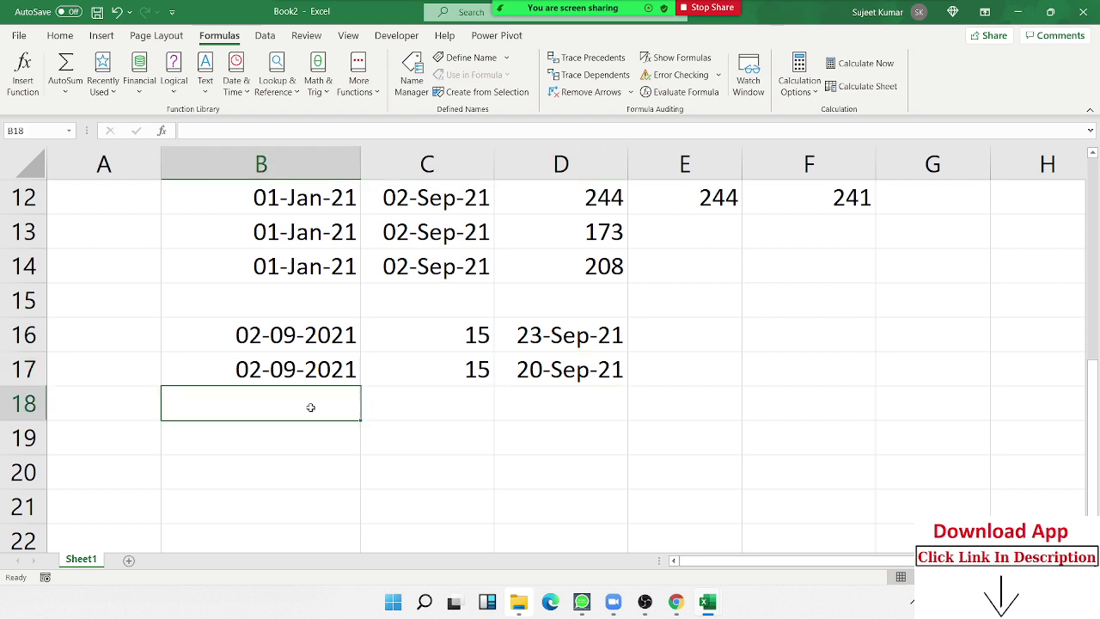
{"action": "left_click", "coordinate": [339, 453]}
{"action": "type", "text": "'"}
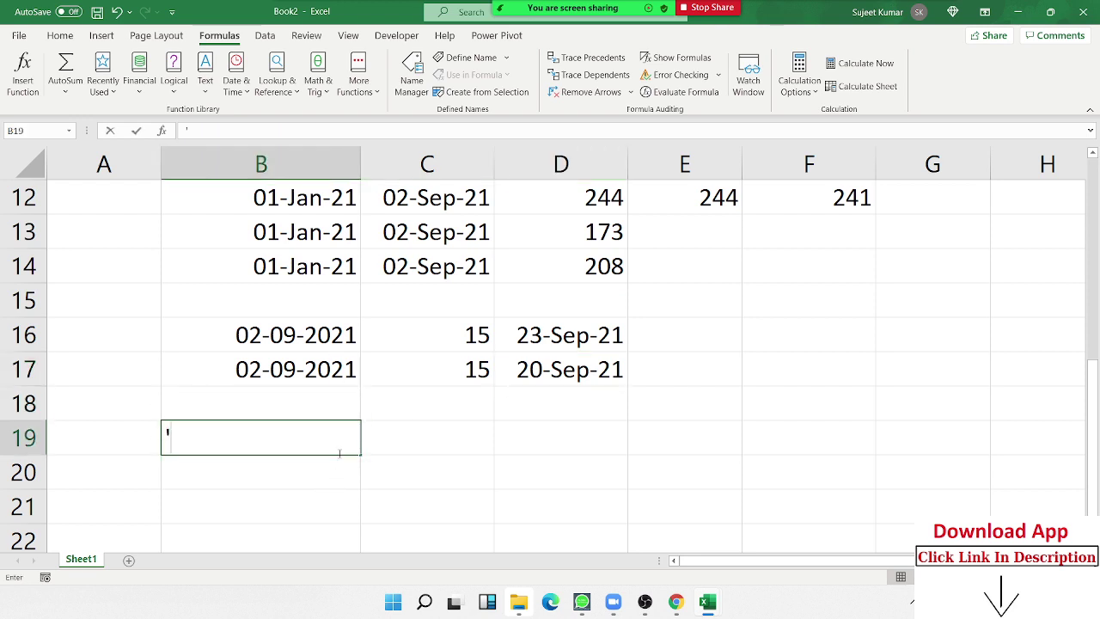
{"action": "type", "text": "10-"}
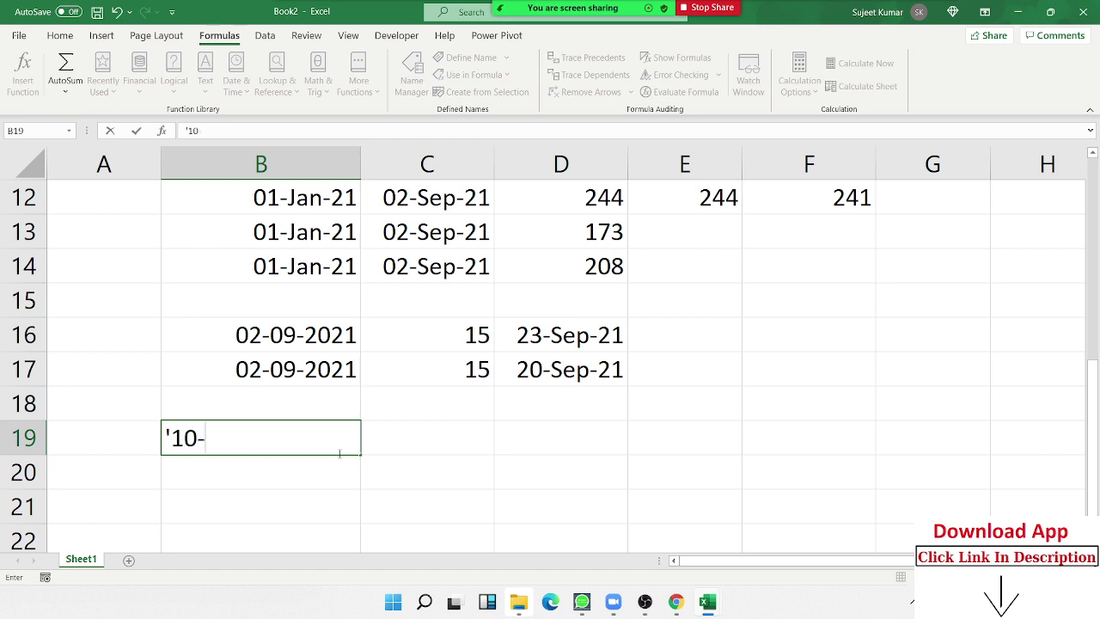
{"action": "type", "text": "JAN-"}
{"action": "type", "text": "2021"}
{"action": "key", "text": "Tab"}
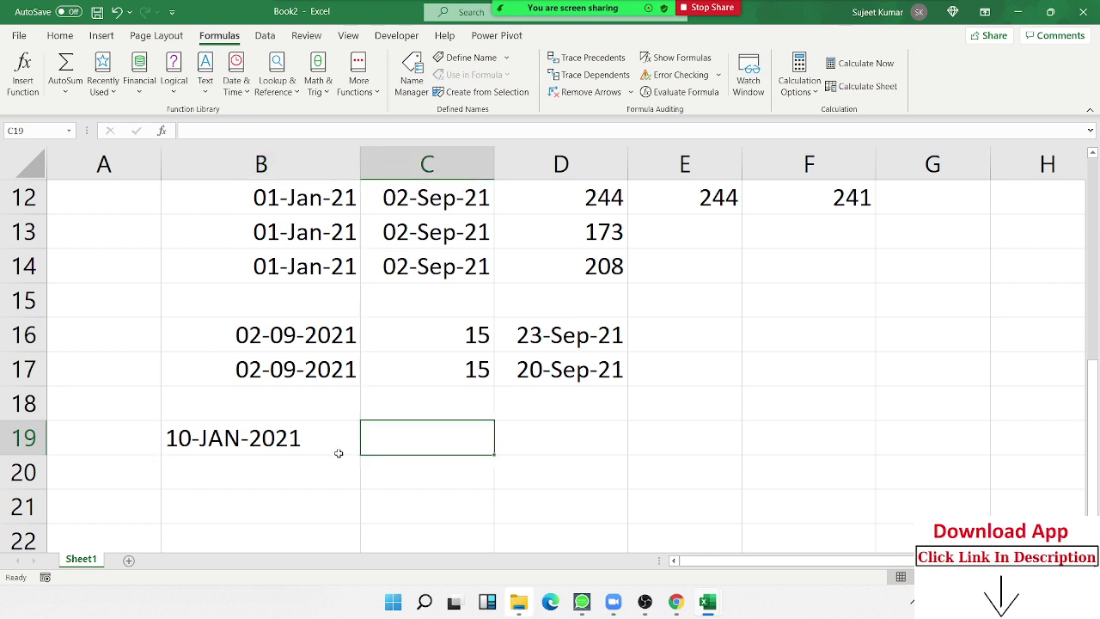
- Enter =DATEVALUE(B19) in C19, returning the serial number 44206
{"action": "type", "text": "=dat"}
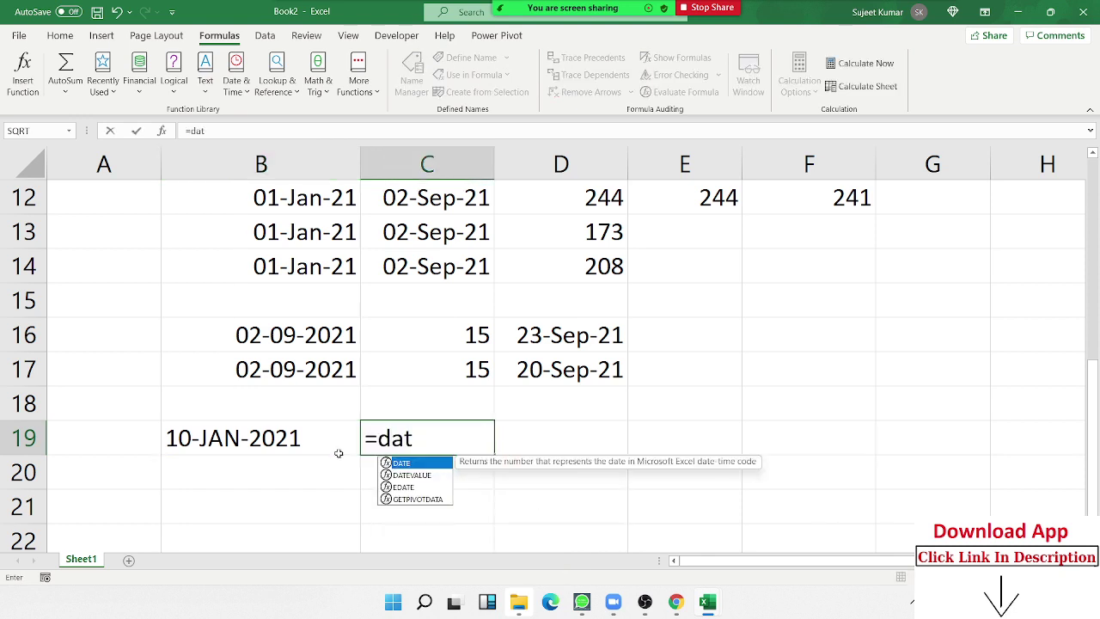
{"action": "key", "text": "Down"}
{"action": "key", "text": "Tab"}
{"action": "left_click", "coordinate": [340, 454]}
{"action": "key", "text": "Return"}
{"action": "key", "text": "Up"}
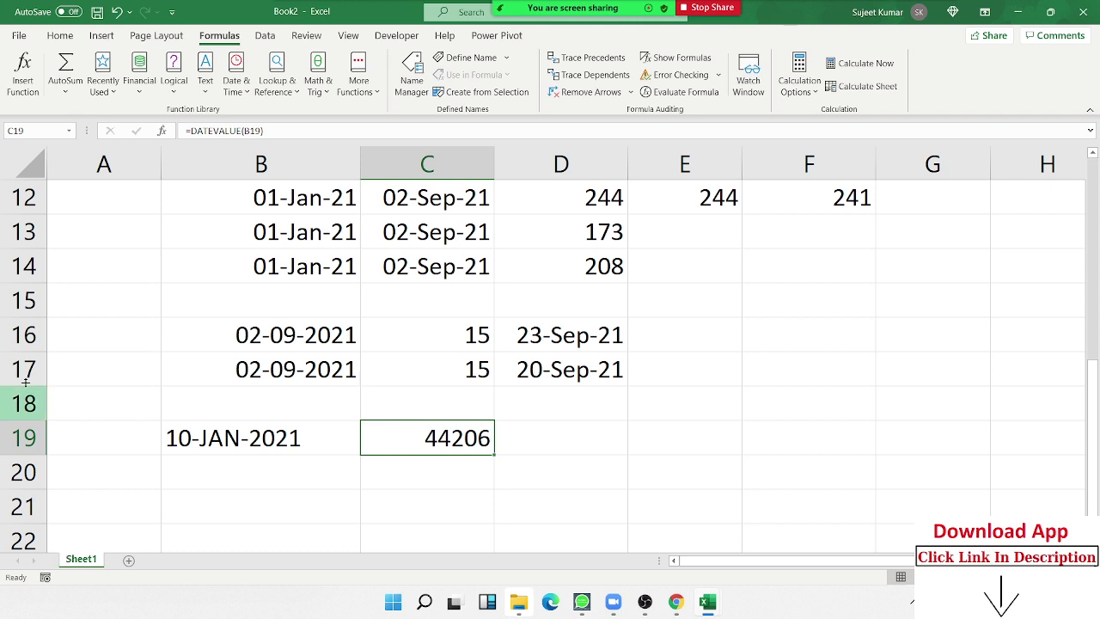
{"action": "left_click", "coordinate": [235, 91]}
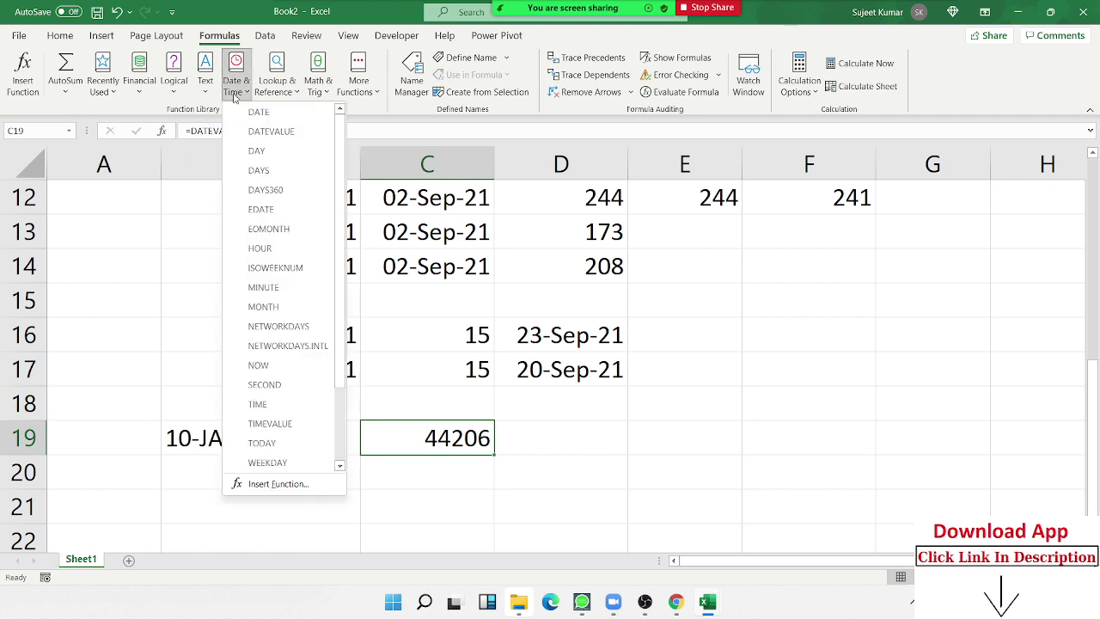
{"action": "scroll", "coordinate": [316, 288], "scroll_direction": "down", "scroll_amount": 2}
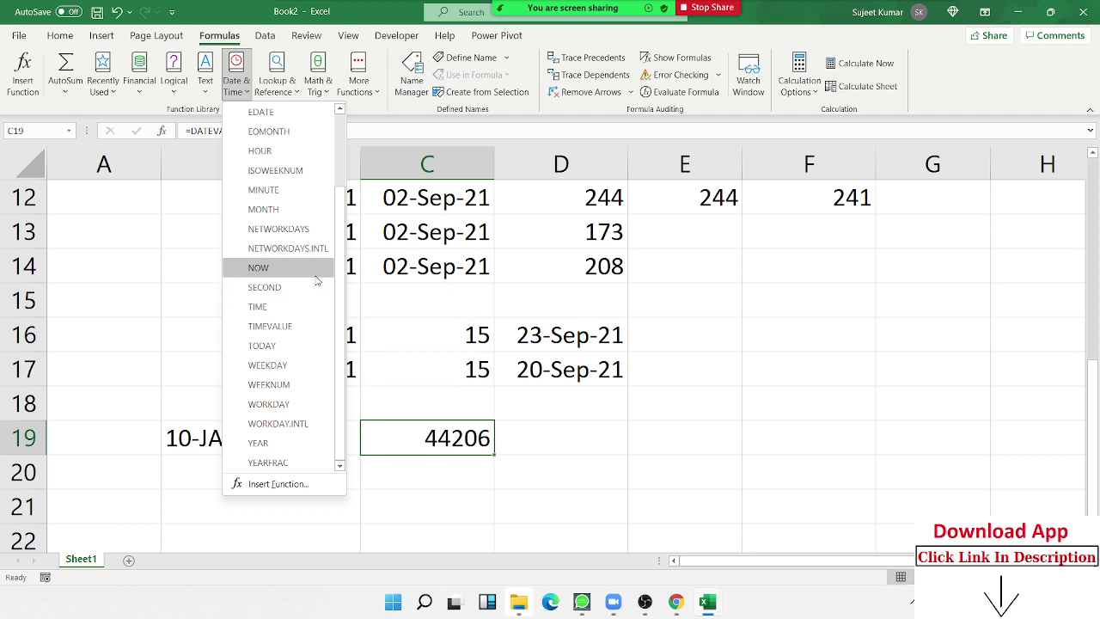
{"action": "key", "text": "Escape"}
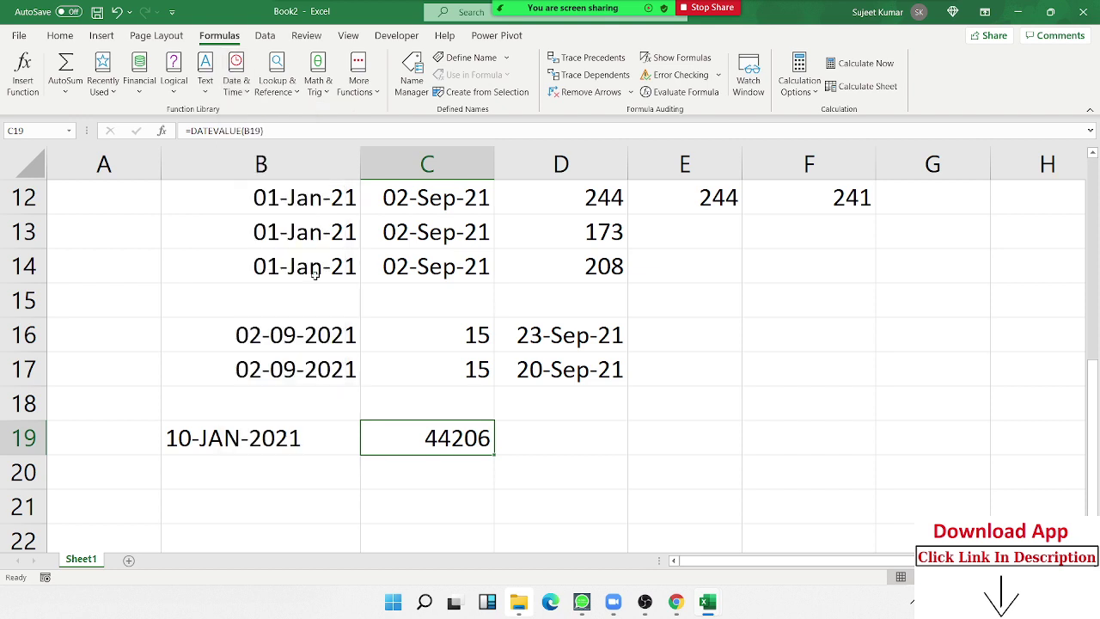
- Recommit C19's DATEVALUE formula, then try =DAY(B19) in B20 and delete it
{"action": "key", "text": "F2"}
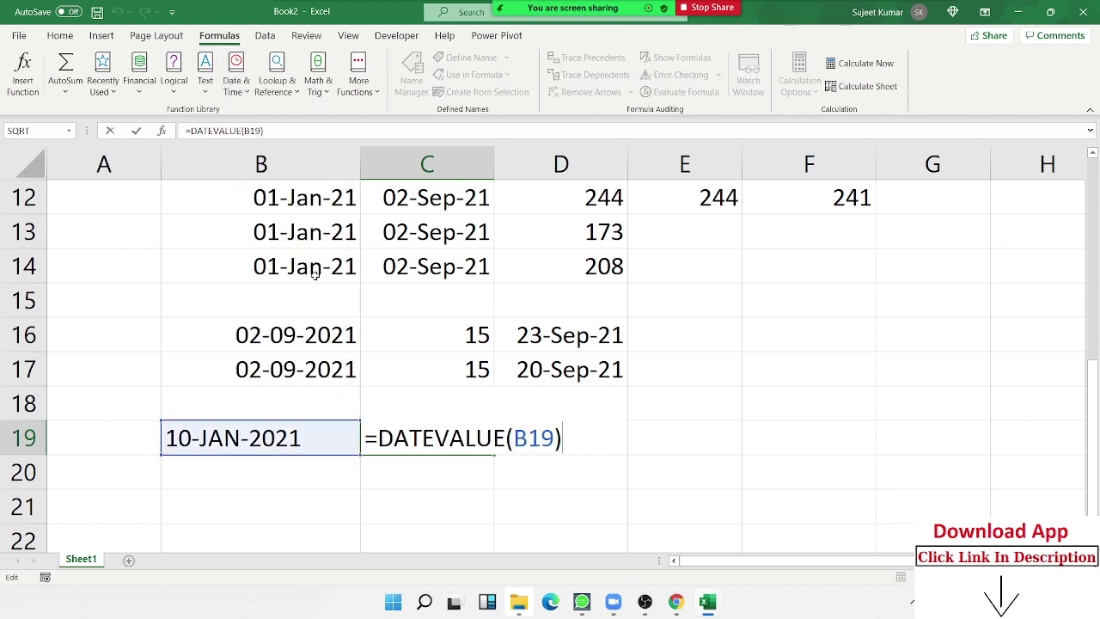
{"action": "key", "text": "ctrl+Return"}
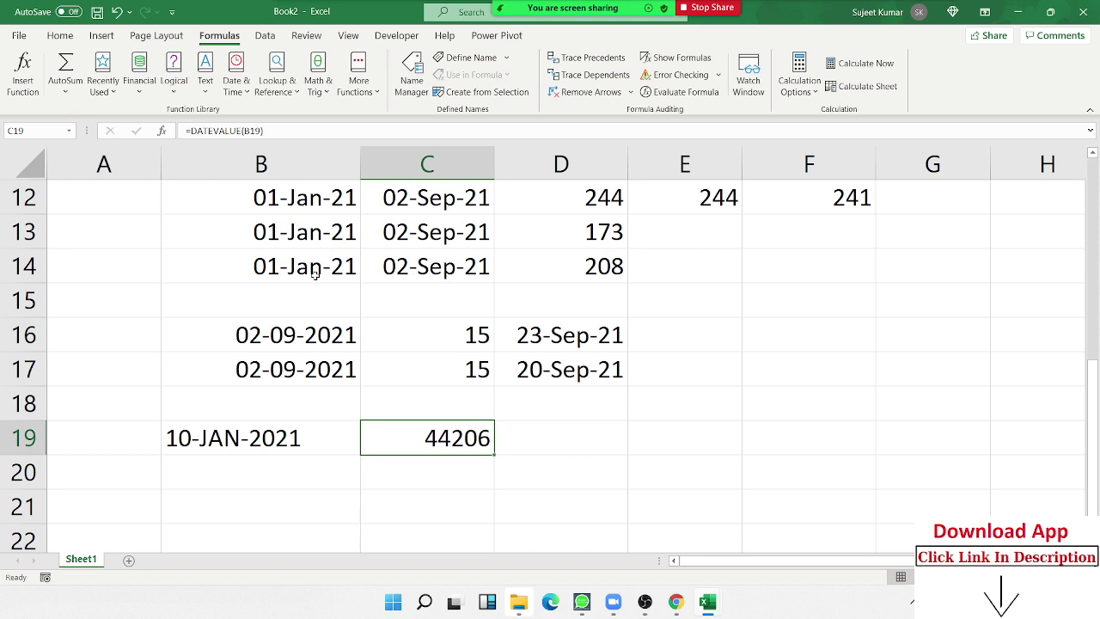
{"action": "key", "text": "Left"}
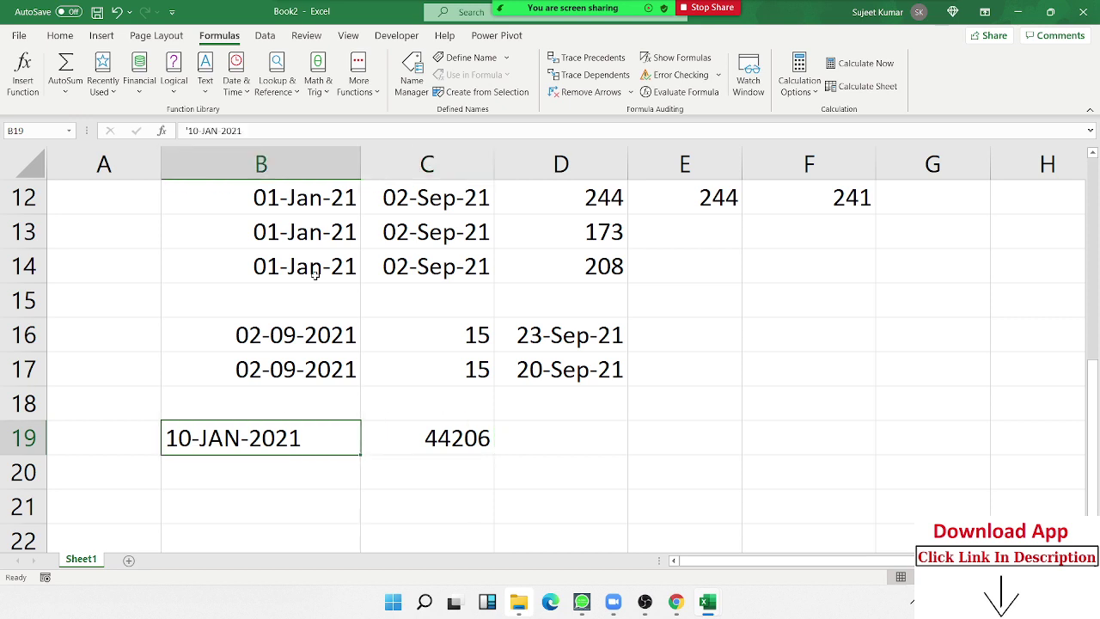
{"action": "key", "text": "Down"}
{"action": "type", "text": "=d"}
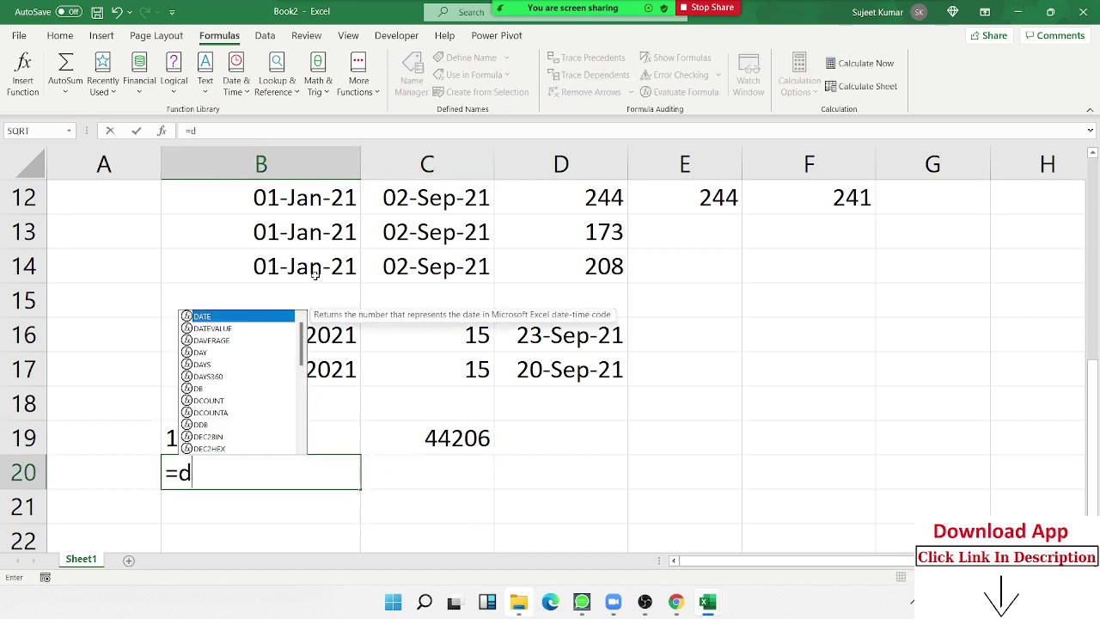
{"action": "type", "text": "ay"}
{"action": "key", "text": "Tab"}
{"action": "key", "text": "Up"}
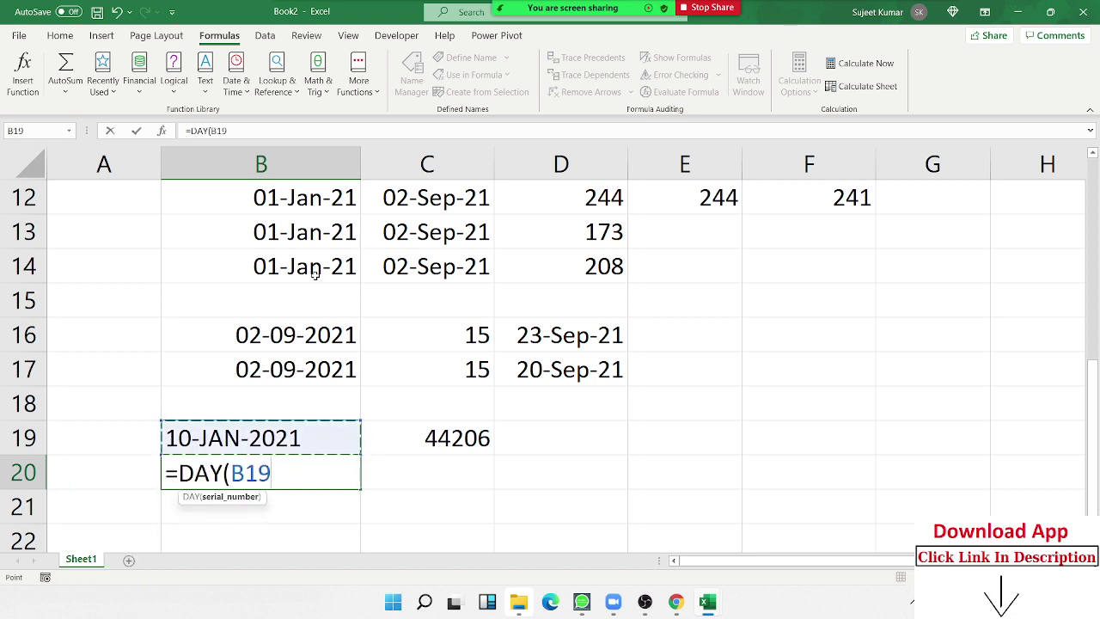
{"action": "key", "text": "Return"}
{"action": "key", "text": "Up"}
{"action": "key", "text": "Delete"}
- Keep B19 as the text '10-JAN-2021 by re-prefixing it with an apostrophe
{"action": "key", "text": "Up"}
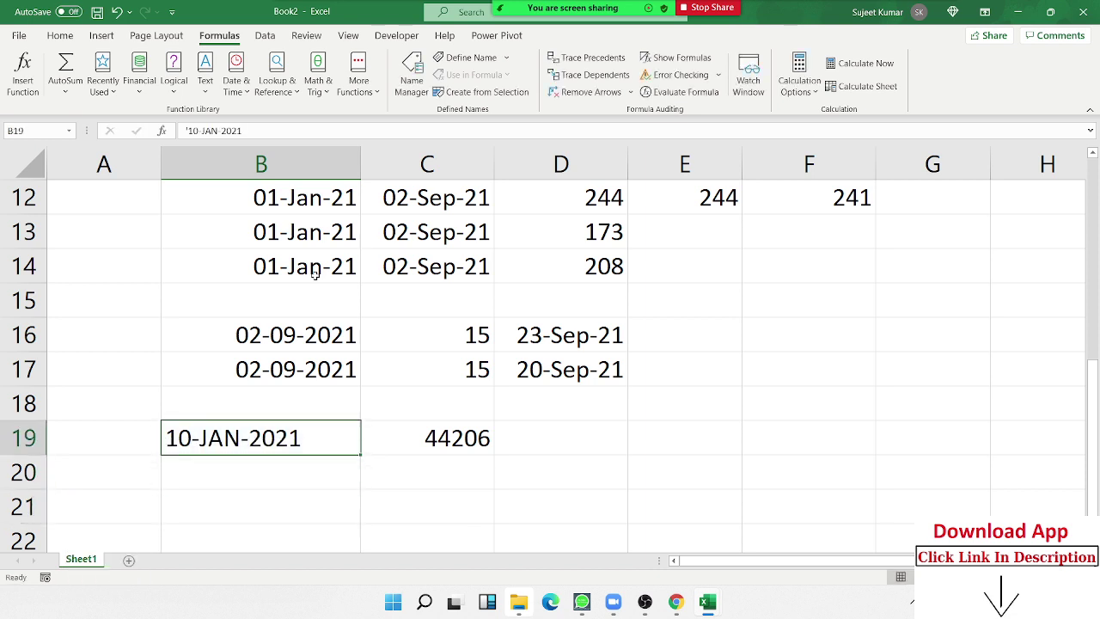
{"action": "key", "text": "F2"}
{"action": "key", "text": "Home"}
{"action": "type", "text": "'"}
{"action": "key", "text": "End"}
{"action": "key", "text": "ctrl+Return"}
- Format C19 as a date with Ctrl+Shift+#, showing 10-Jan-21
{"action": "left_click", "coordinate": [600, 442]}
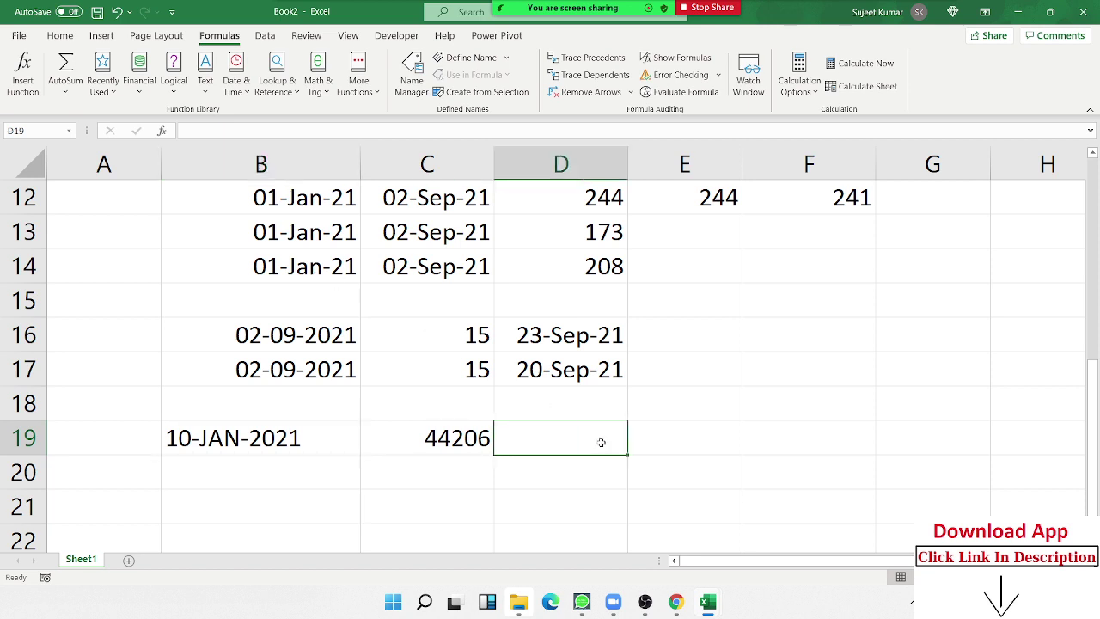
{"action": "left_click", "coordinate": [460, 441]}
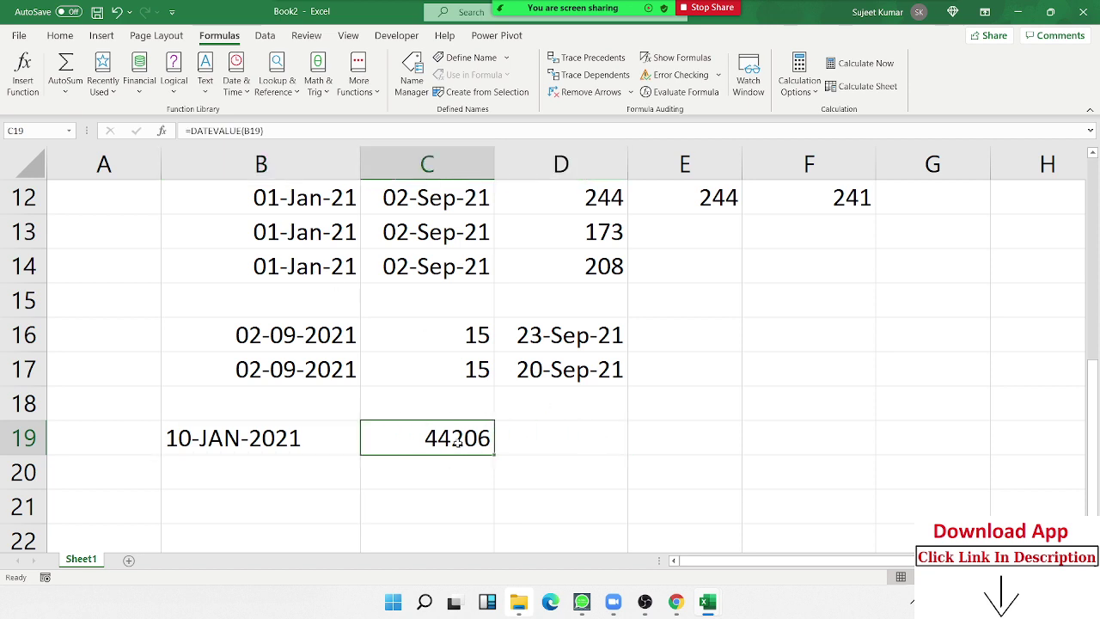
{"action": "key", "text": "ctrl+shift+numbersign"}
{"action": "left_click", "coordinate": [396, 480]}
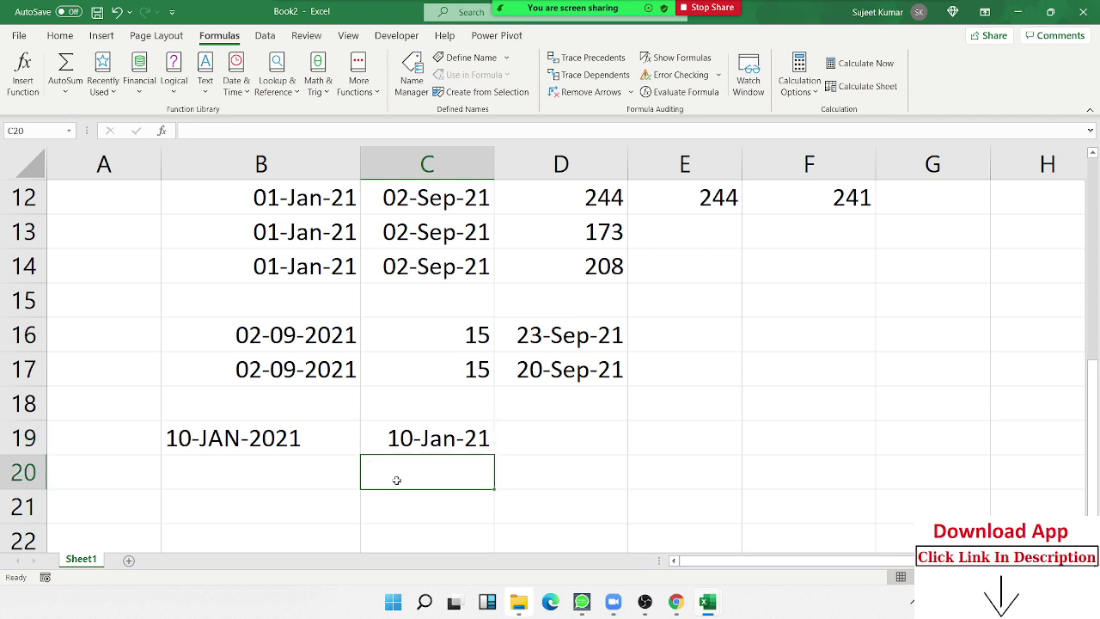
{"action": "key", "text": "Up"}
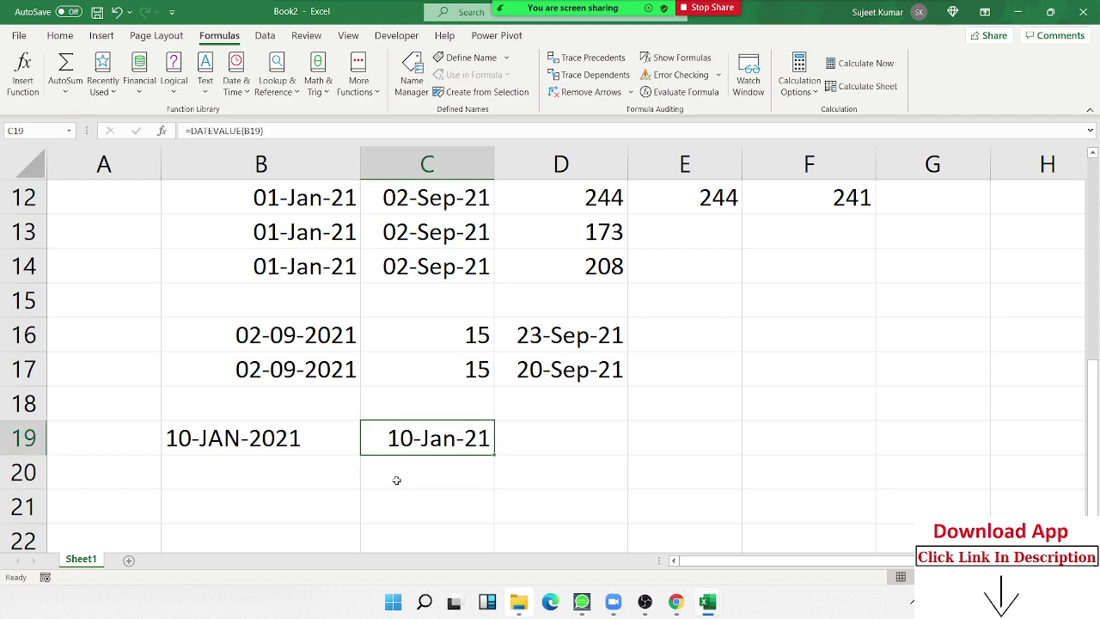
{"action": "key", "text": "Left"}
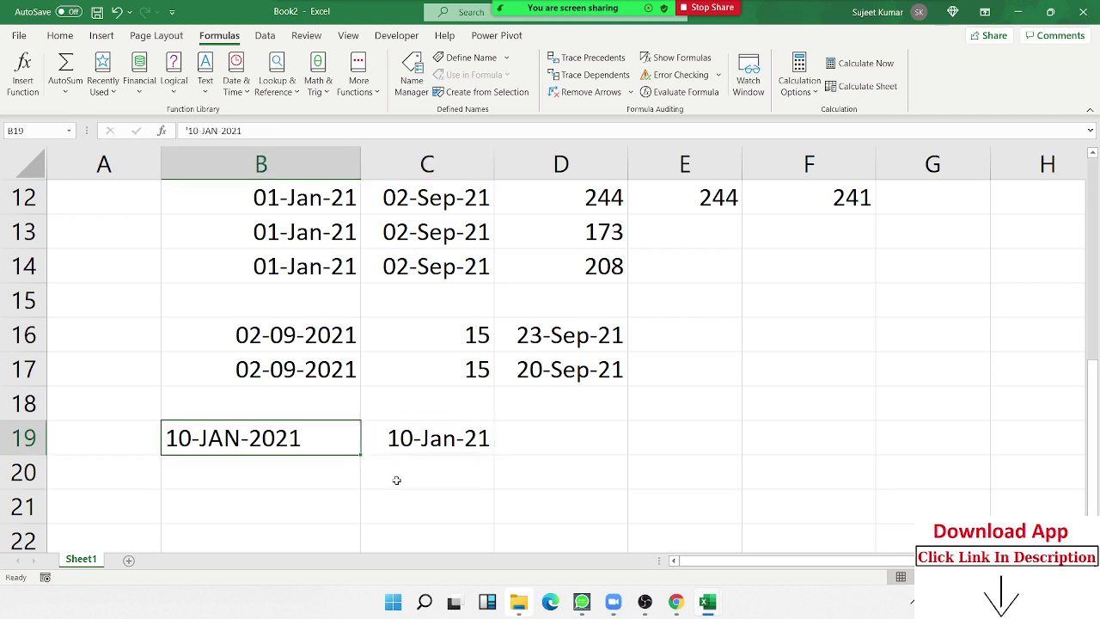
{"action": "key", "text": "Down"}
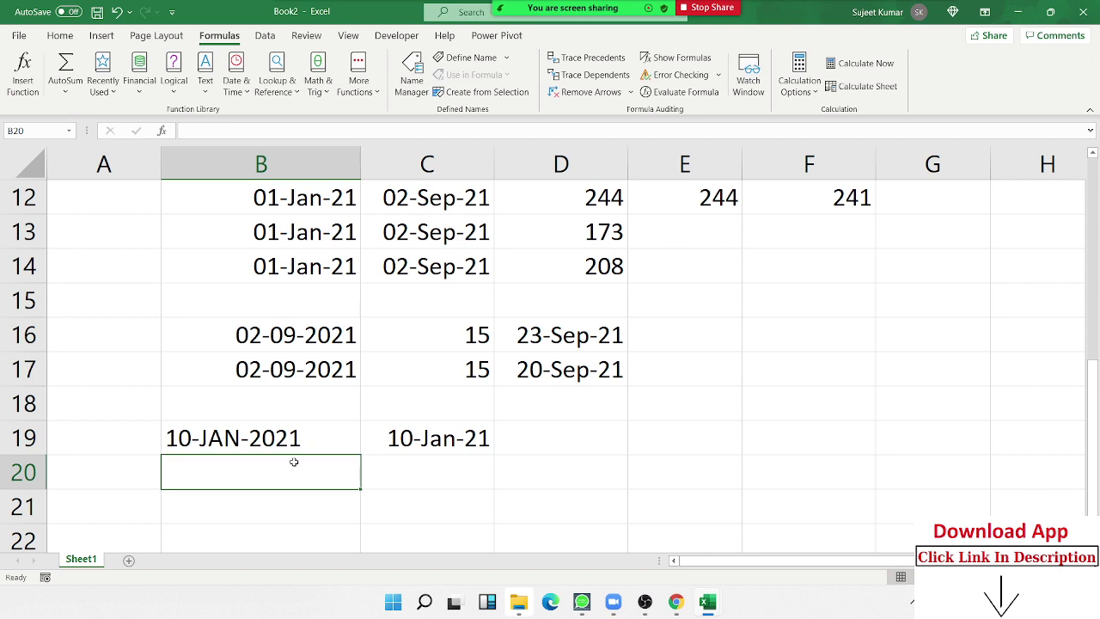
- Enter 1/1 in B21 and 02-09-2021 in C21, then move to D21
{"action": "scroll", "coordinate": [299, 451], "scroll_direction": "down", "scroll_amount": 1}
{"action": "left_click", "coordinate": [282, 402]}
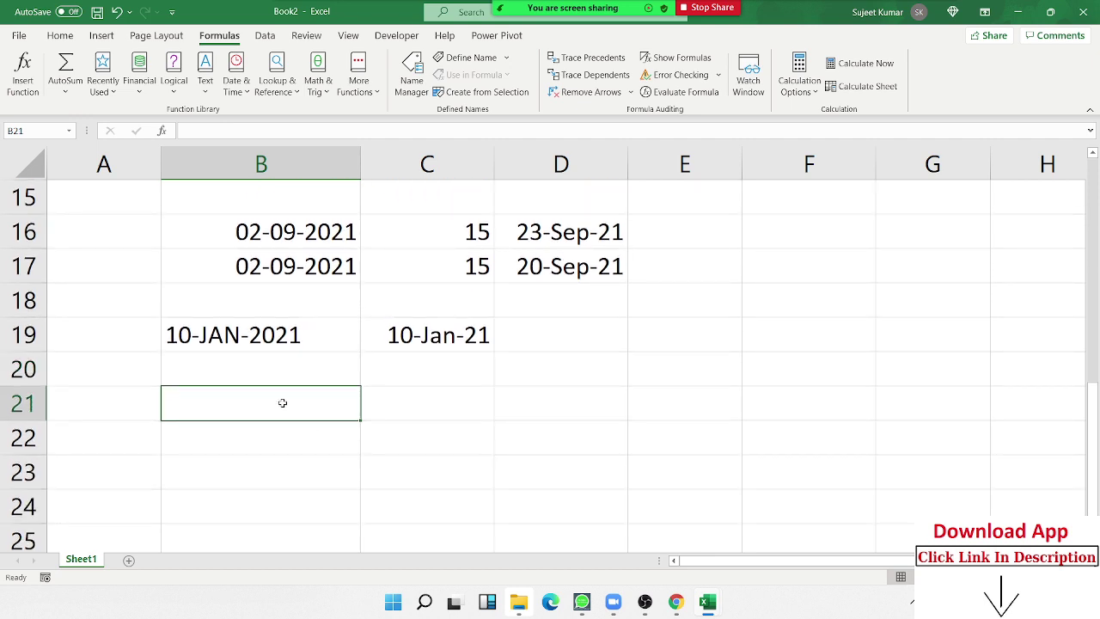
{"action": "type", "text": "1/1"}
{"action": "key", "text": "Tab"}
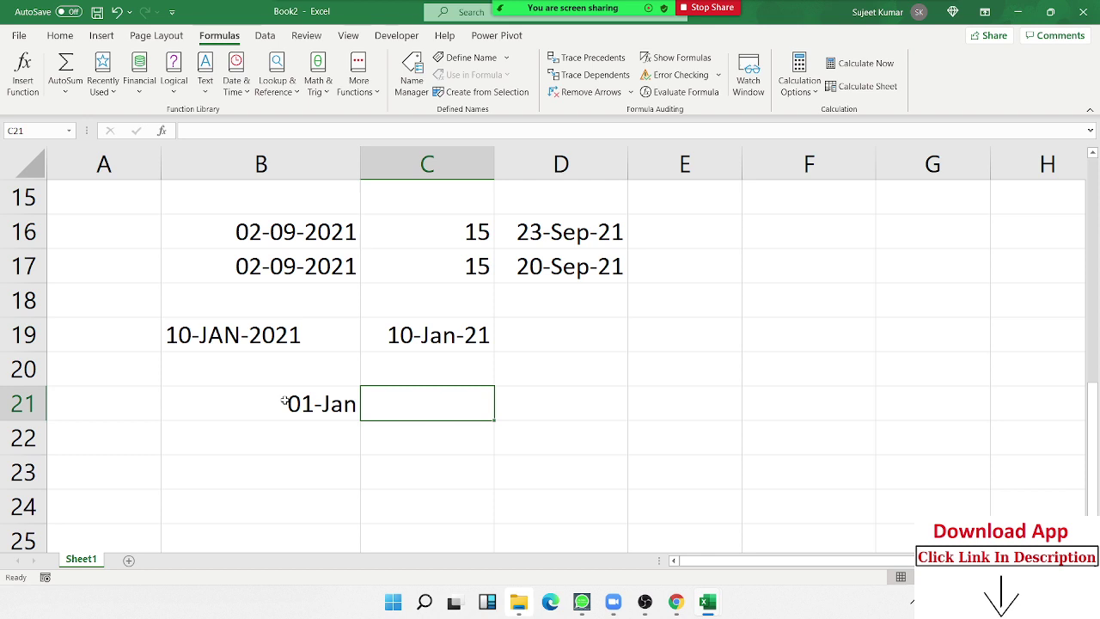
{"action": "type", "text": "02-09-2021"}
{"action": "key", "text": "Return"}
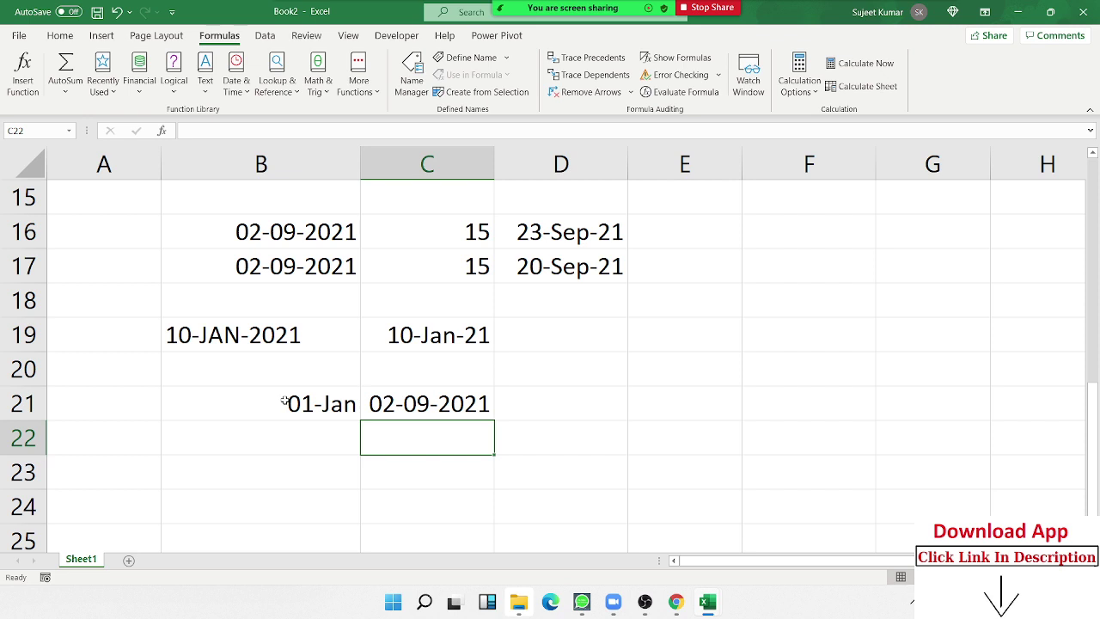
{"action": "key", "text": "Up"}
{"action": "key", "text": "Right"}
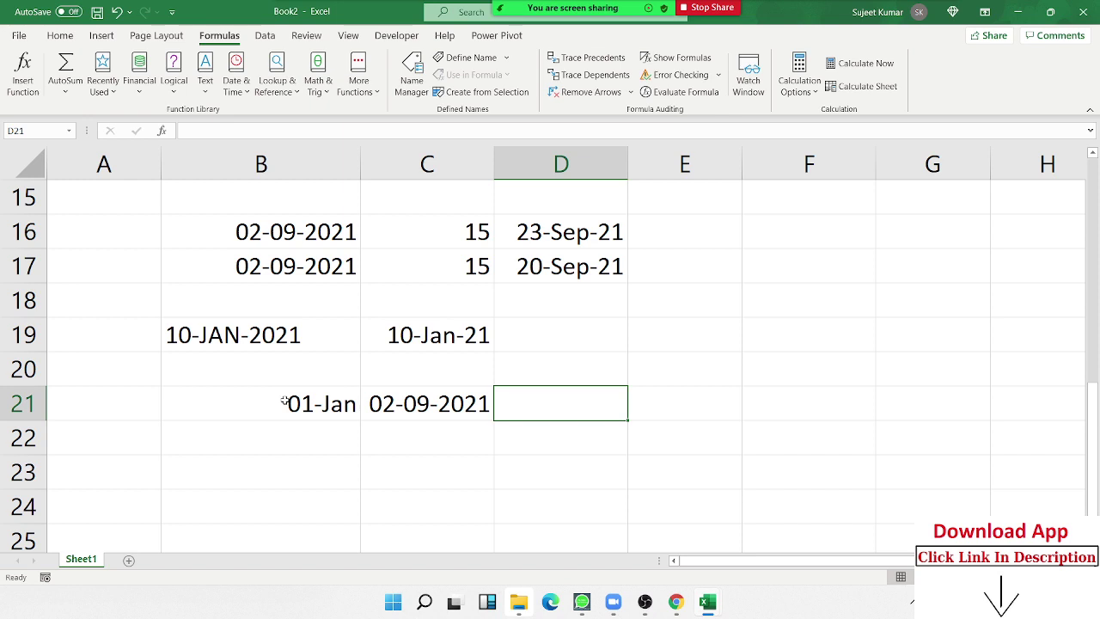
- Enter =YEARFRAC(B21,C21) in D21 to get the year fraction between the two dates
{"action": "type", "text": "=wor"}
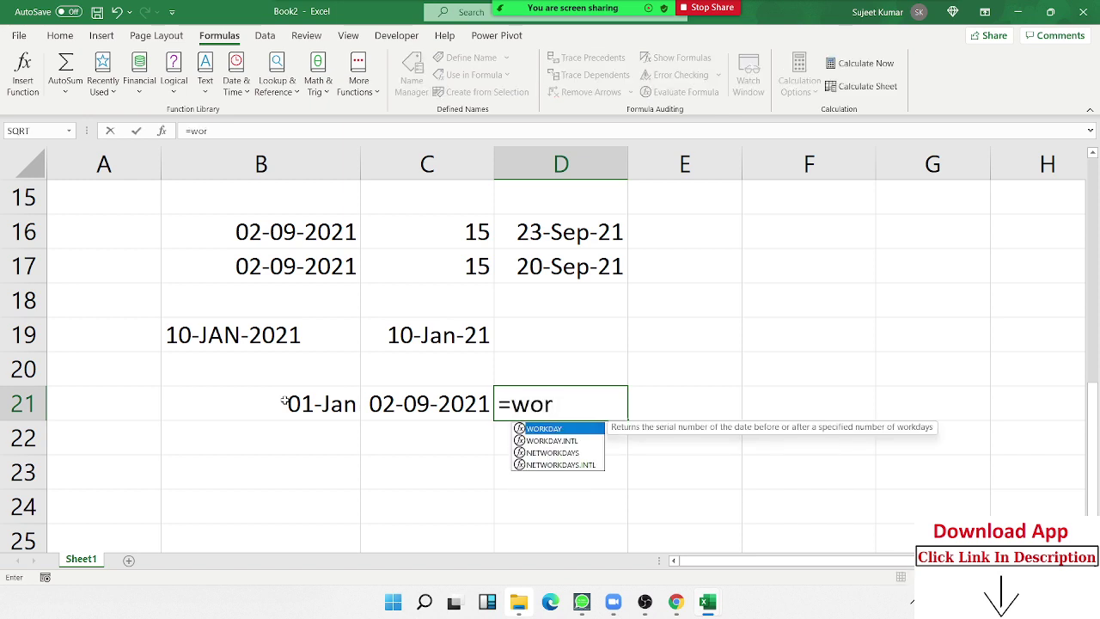
{"action": "key", "text": "BackSpace"}
{"action": "key", "text": "BackSpace"}
{"action": "key", "text": "BackSpace"}
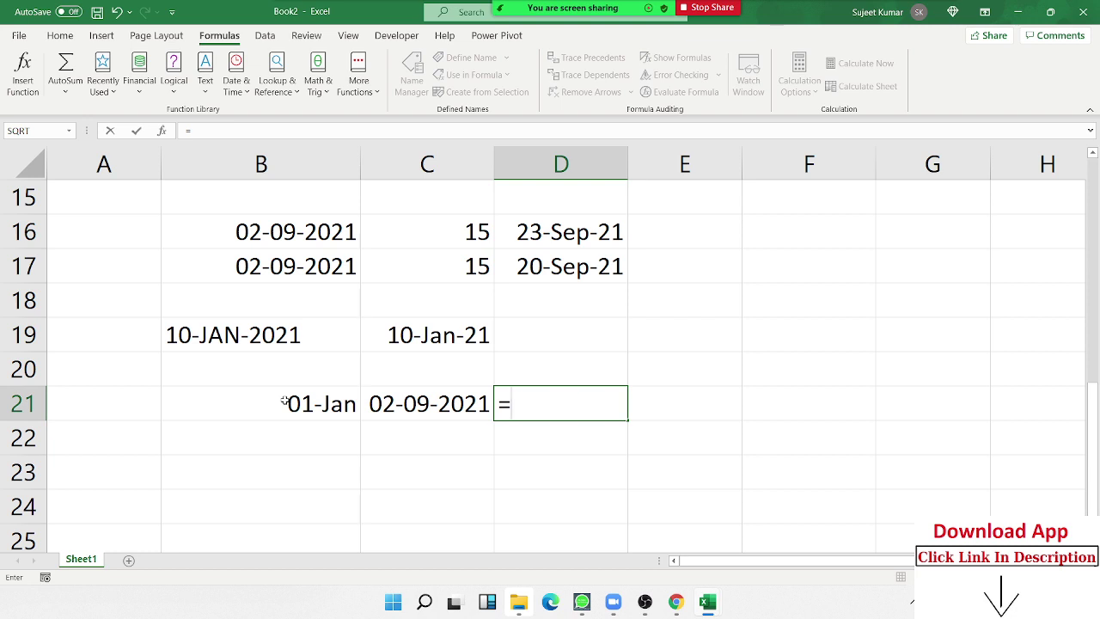
{"action": "type", "text": "ye"}
{"action": "key", "text": "Down"}
{"action": "key", "text": "Tab"}
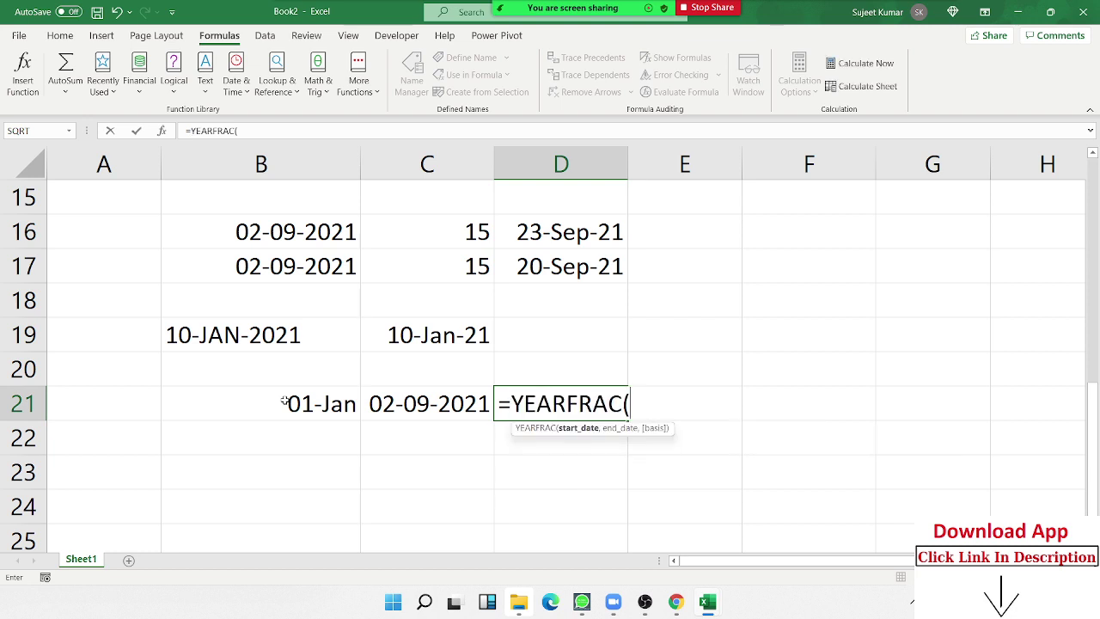
{"action": "key", "text": "Left"}
{"action": "key", "text": "Left"}
{"action": "key", "text": "Left"}
{"action": "key", "text": "Right"}
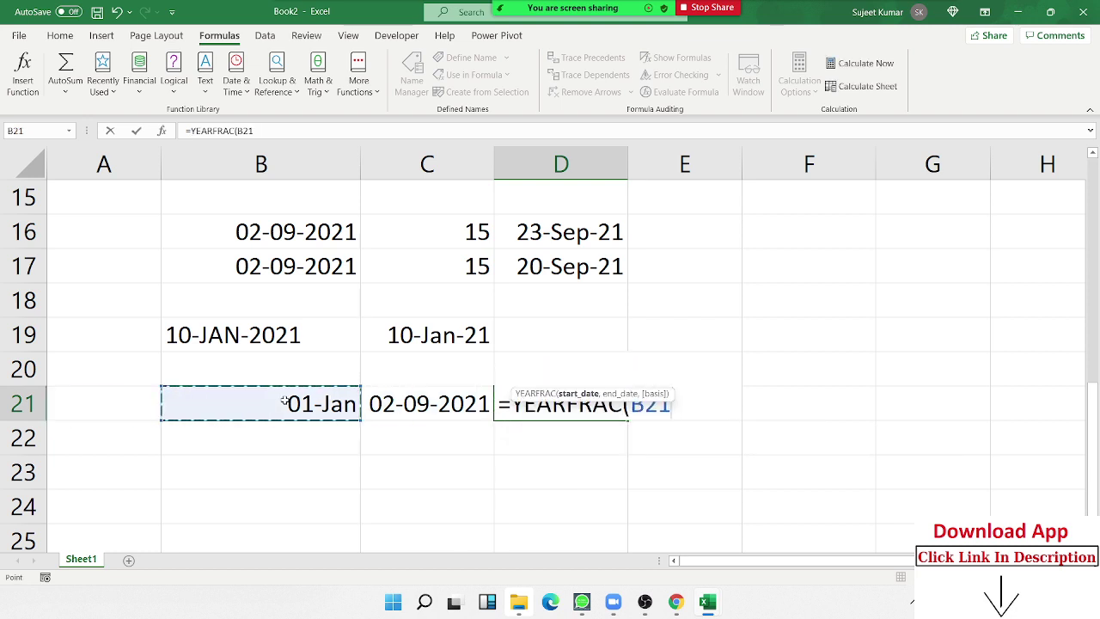
{"action": "type", "text": ","}
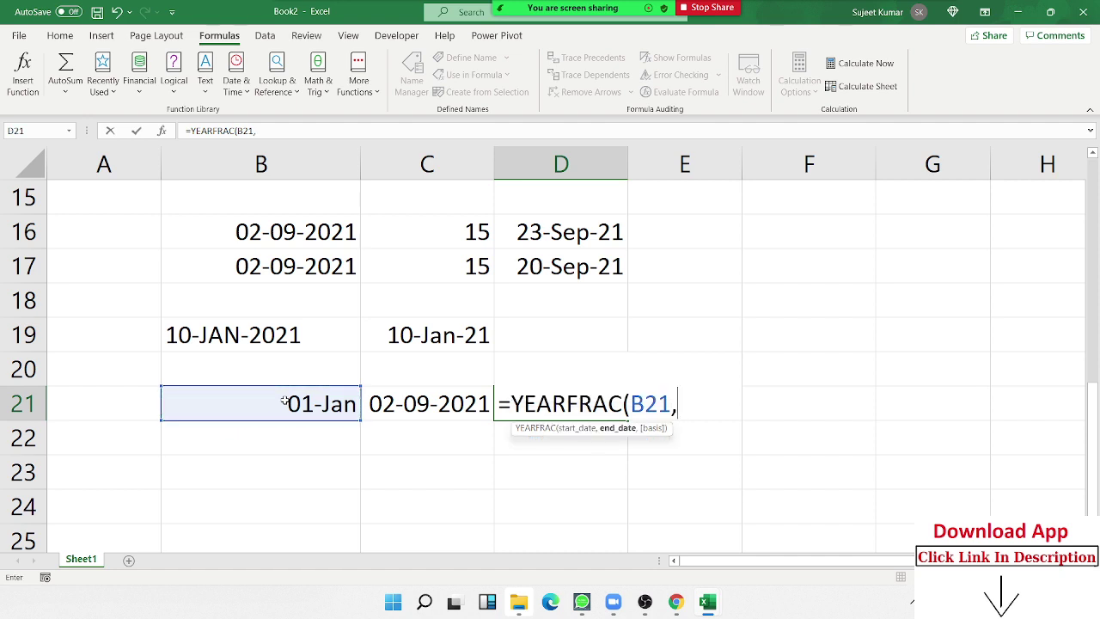
{"action": "key", "text": "Left"}
{"action": "type", "text": ","}
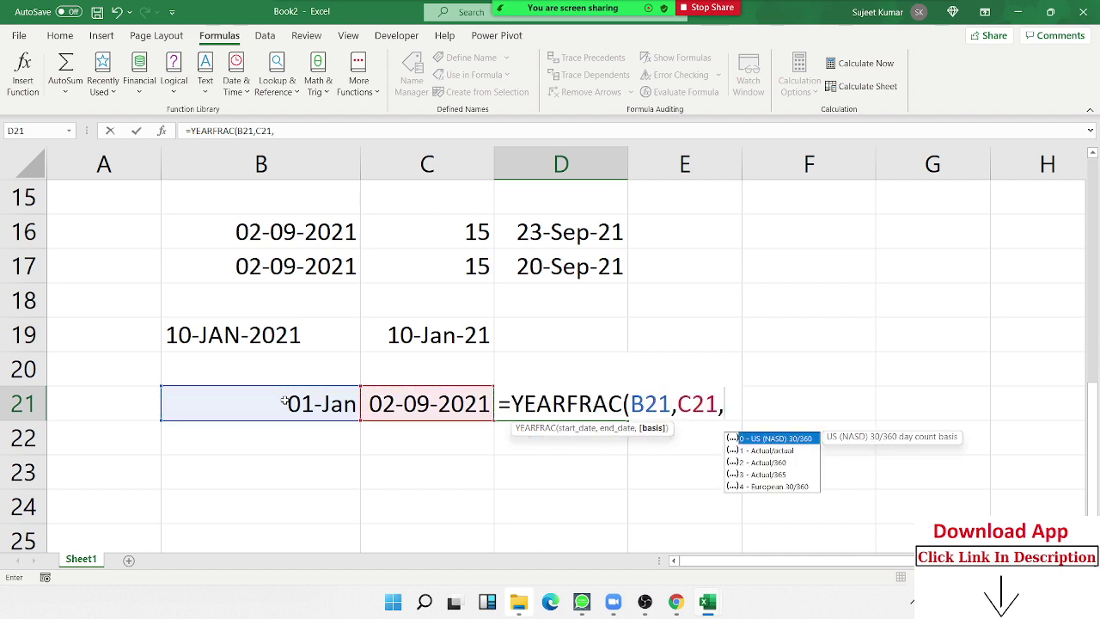
{"action": "key", "text": "Escape"}
{"action": "key", "text": "BackSpace"}
{"action": "key", "text": "Return"}
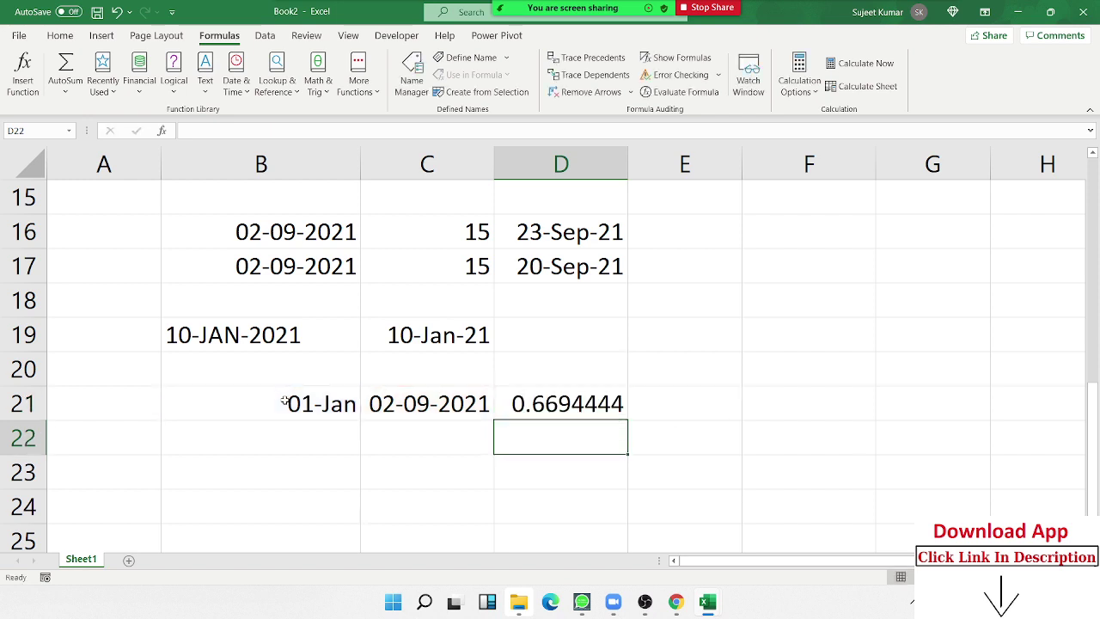
- Format the D21 result as a percentage so it reads 67%
{"action": "key", "text": "Up"}
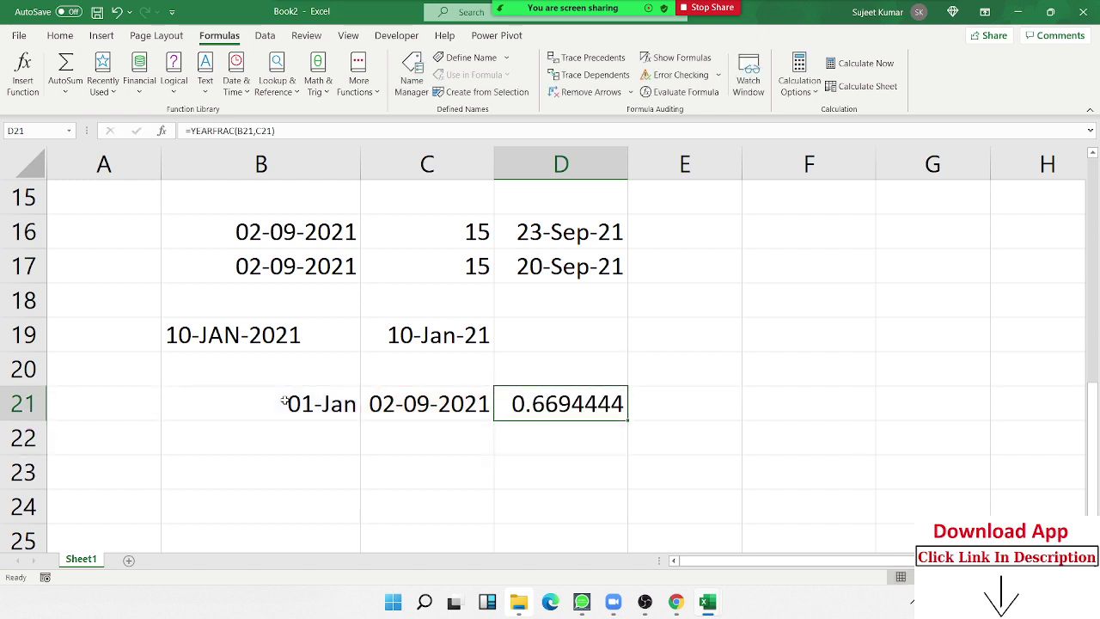
{"action": "key", "text": "ctrl+shift+5"}
{"action": "mouse_move", "coordinate": [572, 8]}
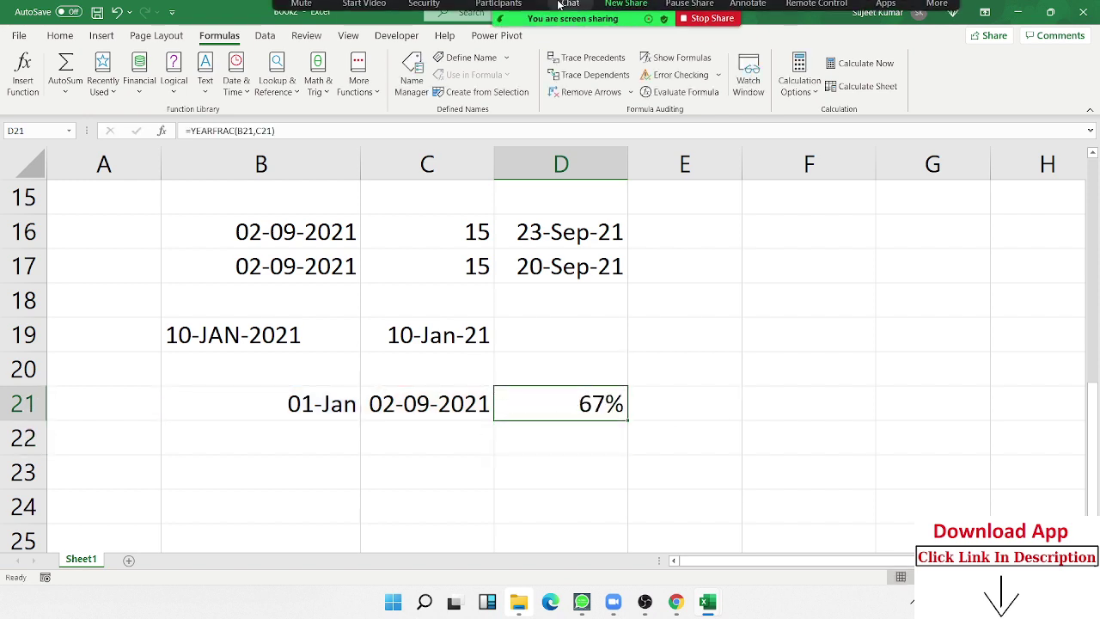
{"action": "left_click", "coordinate": [498, 21]}
{"action": "left_click", "coordinate": [607, 230]}
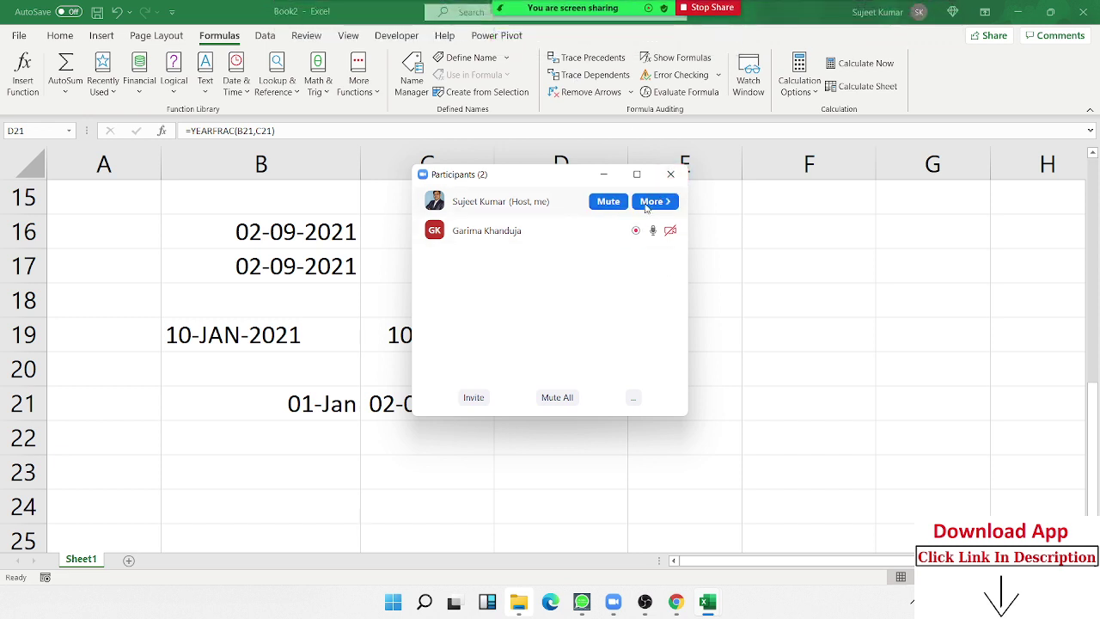
{"action": "left_click", "coordinate": [672, 177]}
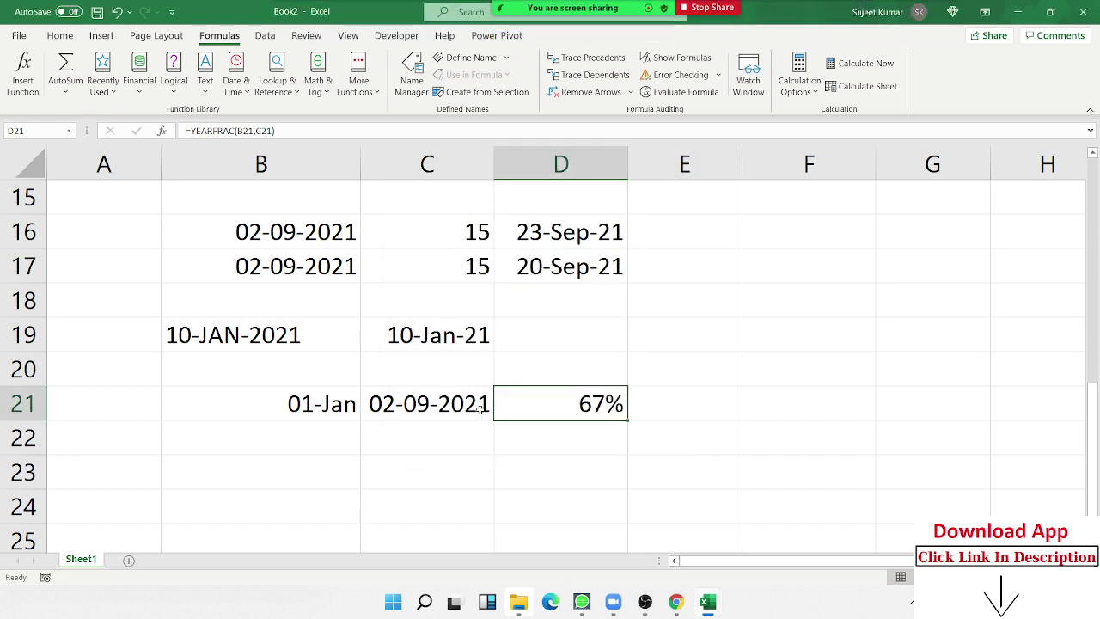
{"action": "left_click", "coordinate": [295, 498]}
- Review the start date in B21 and the YEARFRAC result in D21
{"action": "left_click", "coordinate": [332, 405]}
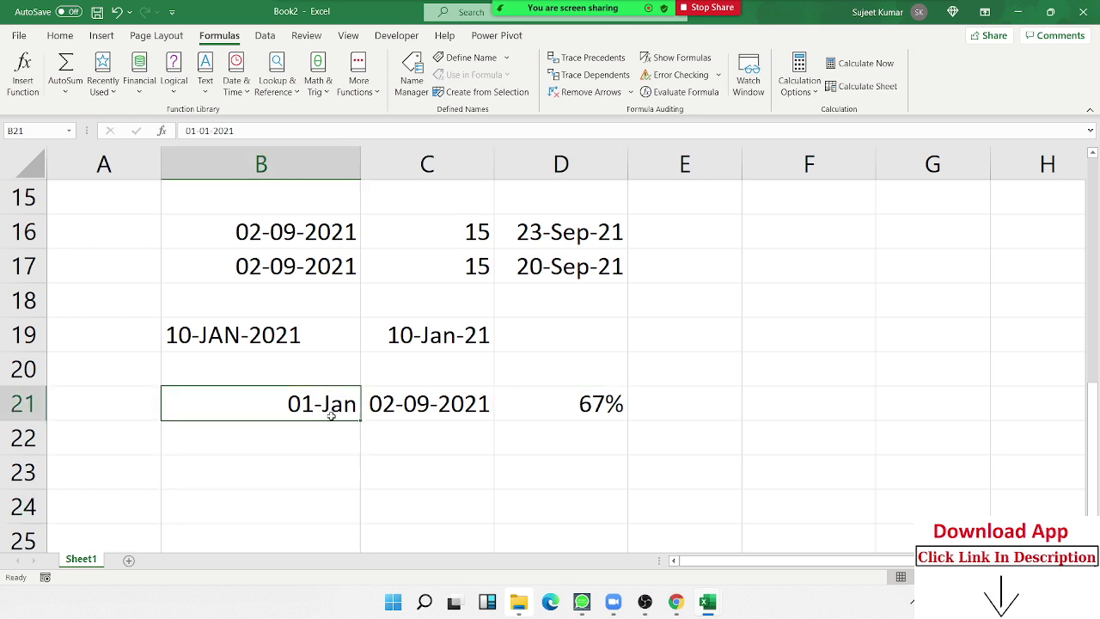
{"action": "left_click", "coordinate": [583, 419]}
{"action": "scroll", "coordinate": [381, 520], "scroll_direction": "down", "scroll_amount": 3}
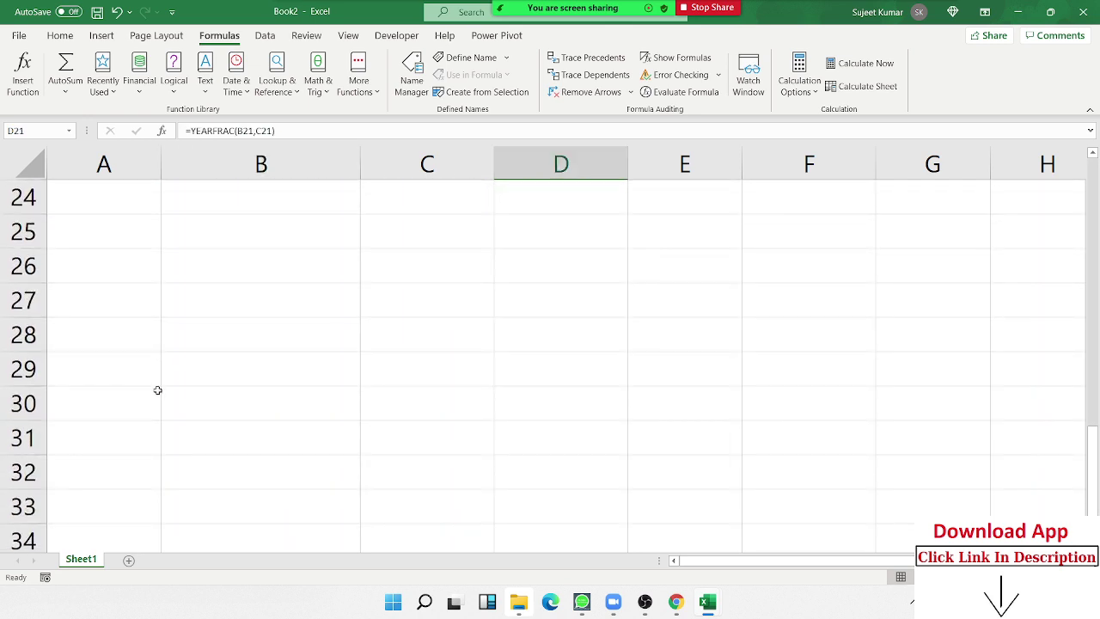
{"action": "scroll", "coordinate": [157, 388], "scroll_direction": "up", "scroll_amount": 3}
{"action": "scroll", "coordinate": [128, 420], "scroll_direction": "down", "scroll_amount": 1}
- Enter 1 September (01-Sep) as the first date in A23
{"action": "left_click", "coordinate": [113, 355]}
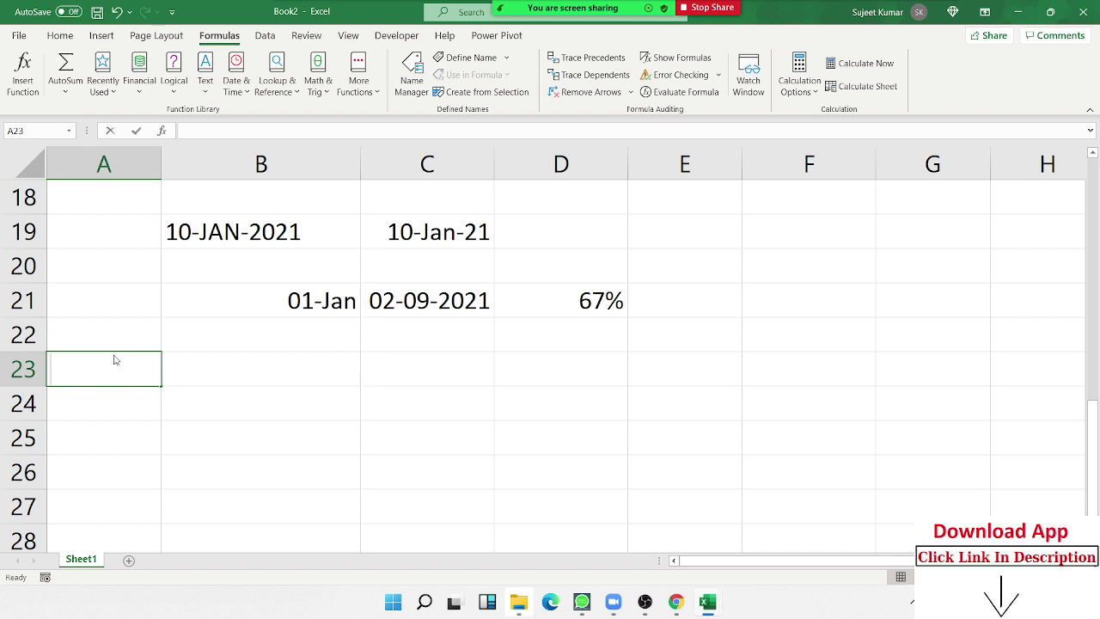
{"action": "type", "text": "1/1"}
{"action": "left_click", "coordinate": [107, 458]}
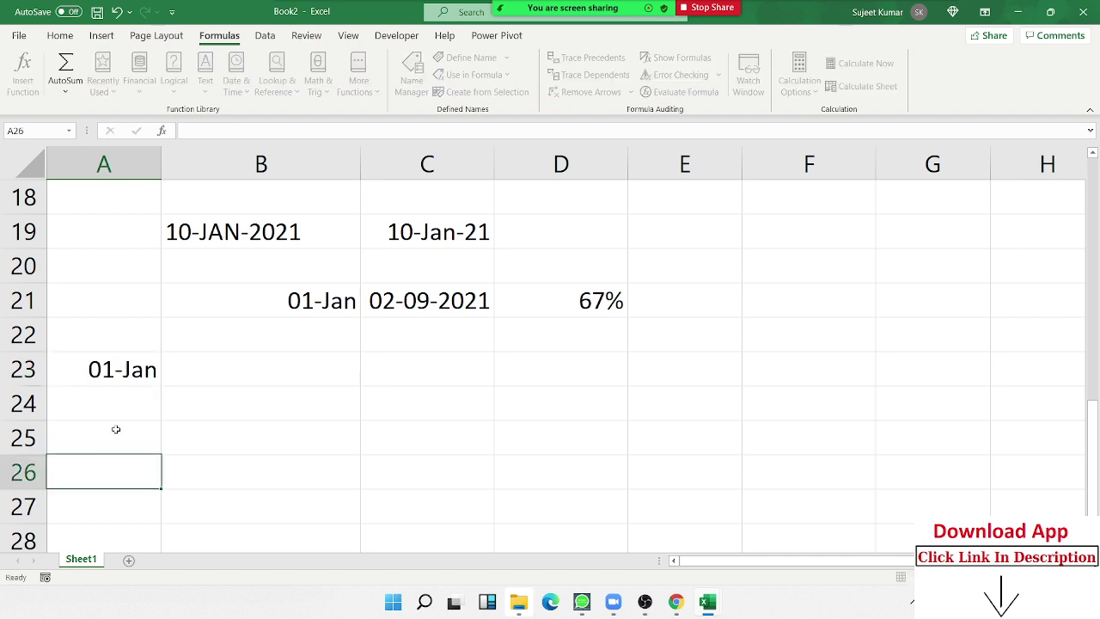
{"action": "left_click", "coordinate": [143, 365]}
{"action": "type", "text": "9/1"}
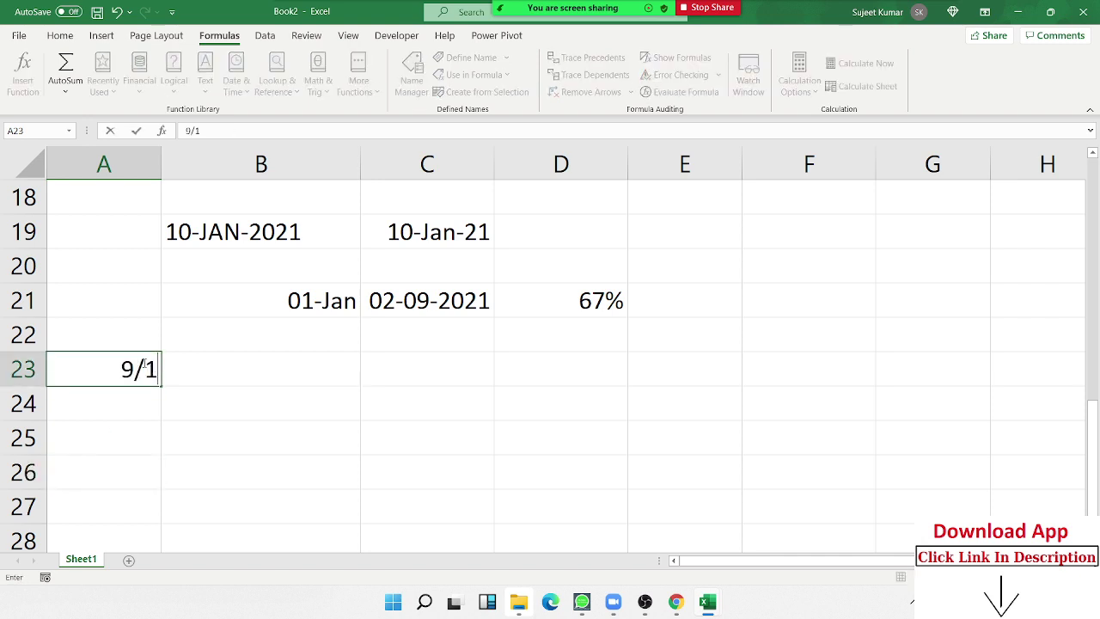
{"action": "key", "text": "Return"}
{"action": "left_click", "coordinate": [150, 372]}
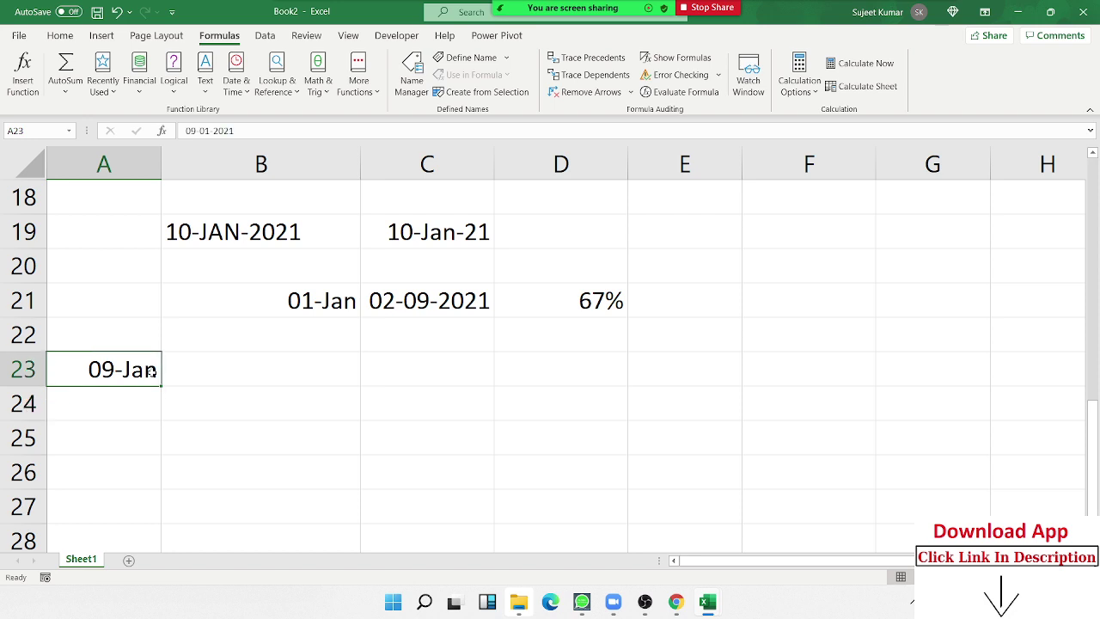
{"action": "type", "text": "9"}
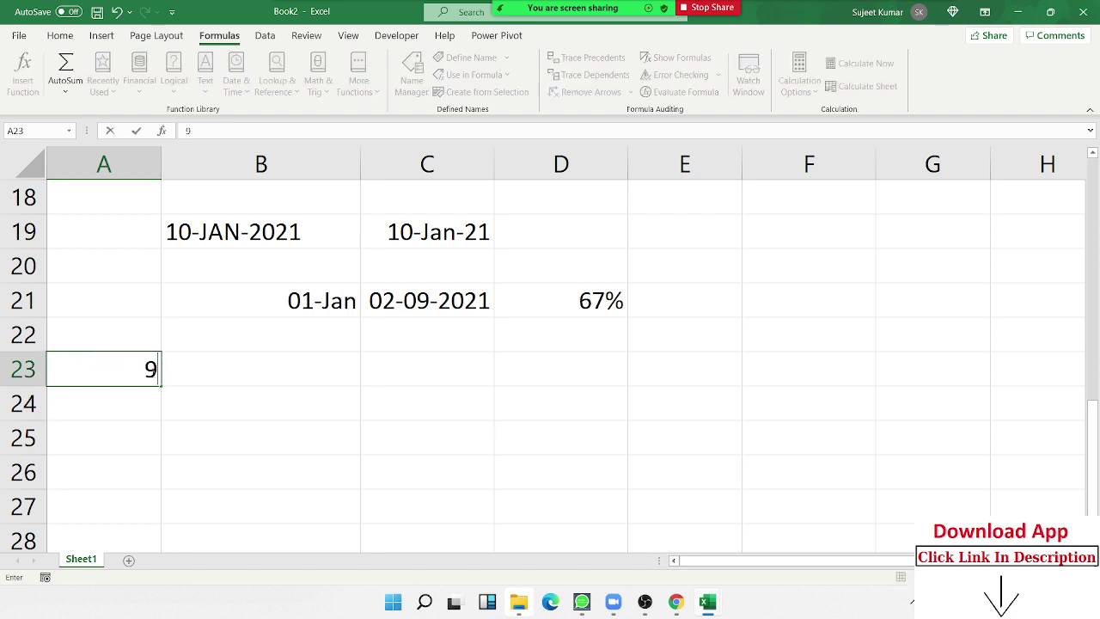
{"action": "key", "text": "Escape"}
{"action": "type", "text": "1/1"}
{"action": "key", "text": "BackSpace"}
{"action": "type", "text": "9"}
{"action": "key", "text": "Return"}
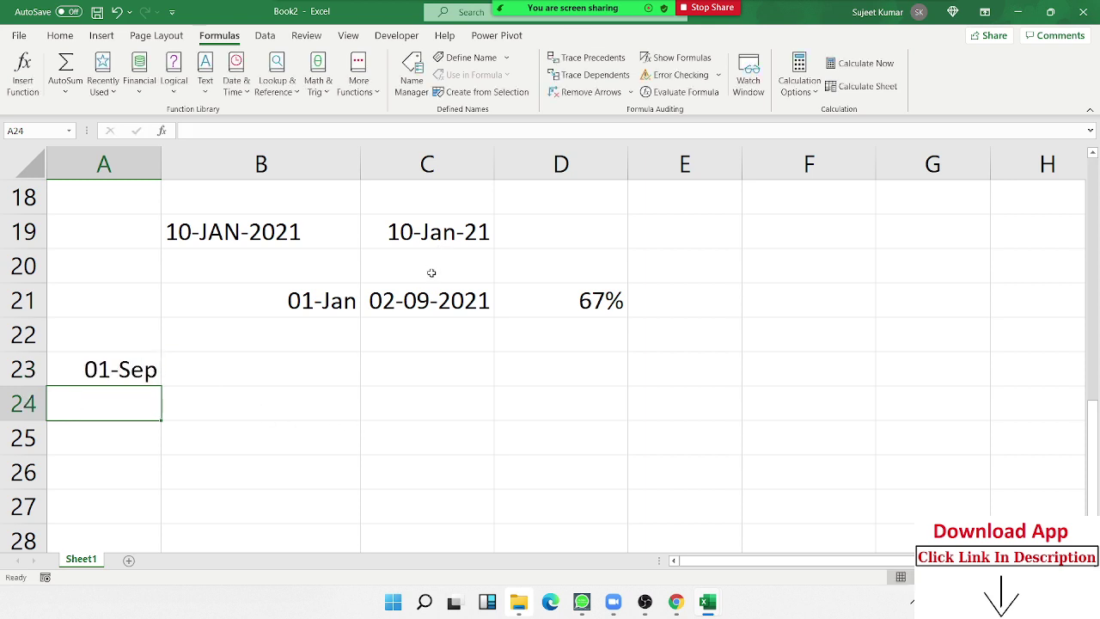
- Drag the fill handle from A23 to extend consecutive September dates down column A
{"action": "left_click", "coordinate": [427, 294]}
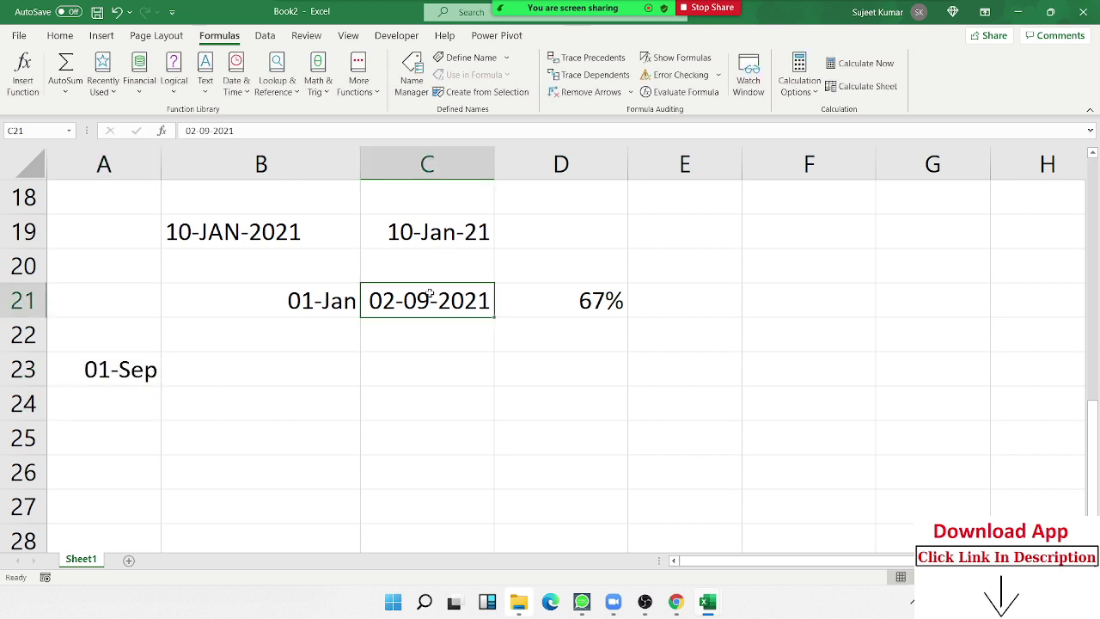
{"action": "left_click", "coordinate": [139, 372]}
{"action": "left_click_drag", "start_coordinate": [161, 387], "coordinate": [131, 543]}
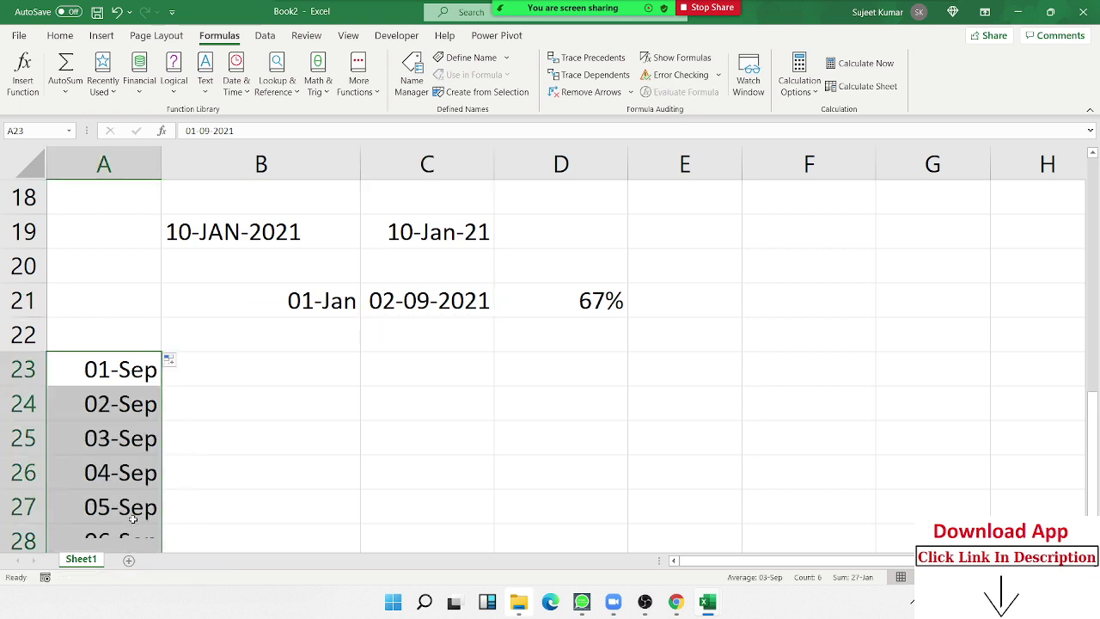
{"action": "scroll", "coordinate": [154, 435], "scroll_direction": "down", "scroll_amount": 3}
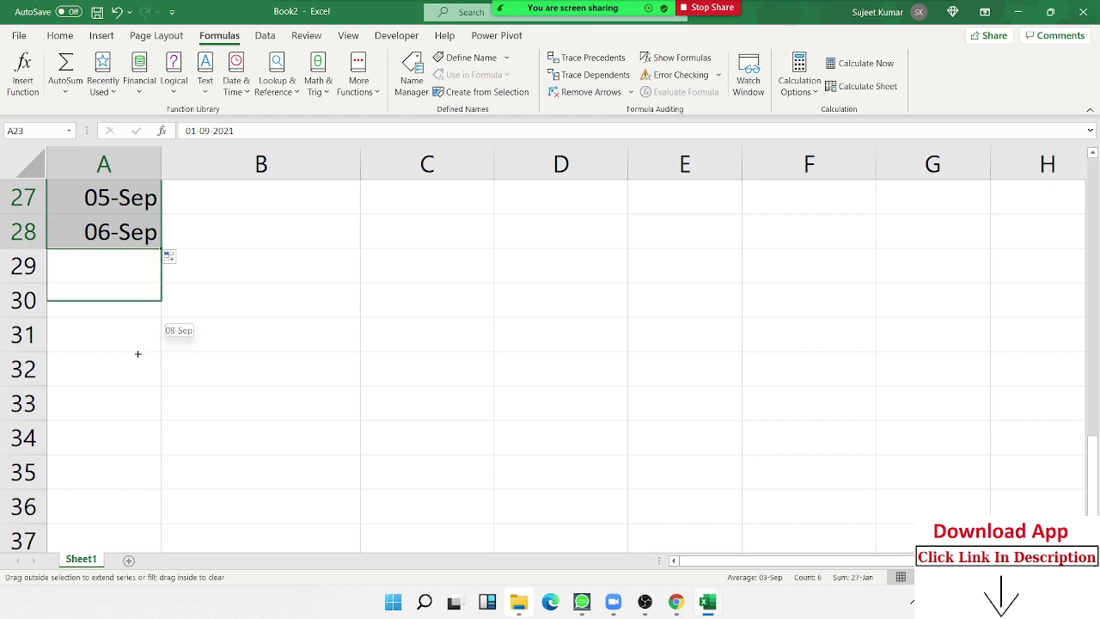
{"action": "left_click_drag", "start_coordinate": [161, 249], "coordinate": [167, 424]}
{"action": "scroll", "coordinate": [370, 442], "scroll_direction": "up", "scroll_amount": 3}
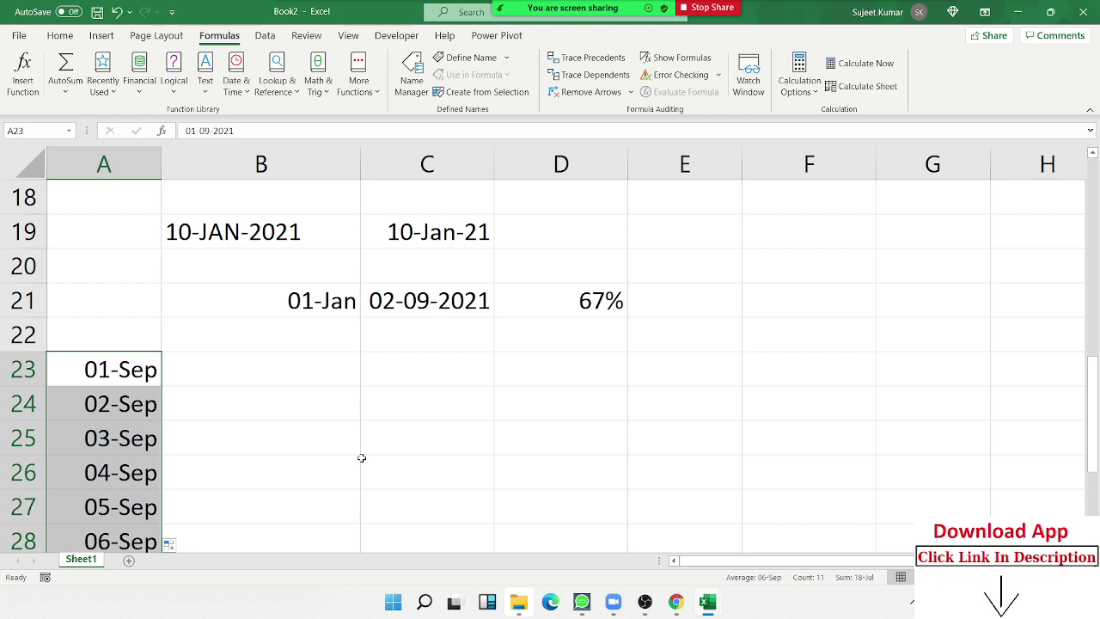
{"action": "key", "text": "Right"}
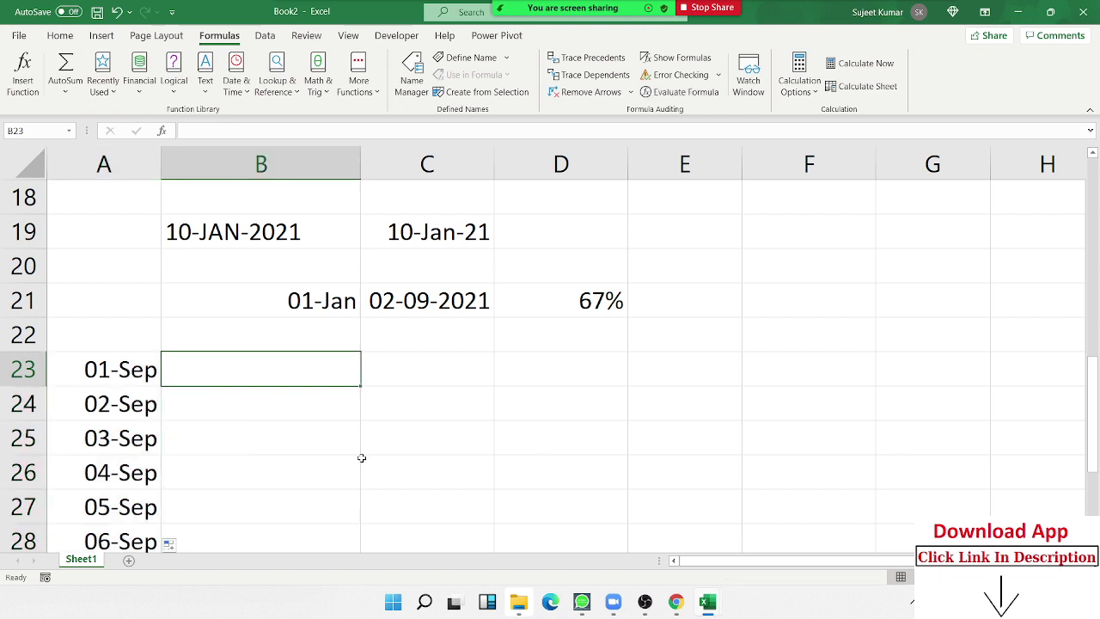
- Enter =TEXT(A23,"DDD") in B23 and fill it down column B, starting with Wed
{"action": "type", "text": "=te"}
{"action": "key", "text": "Tab"}
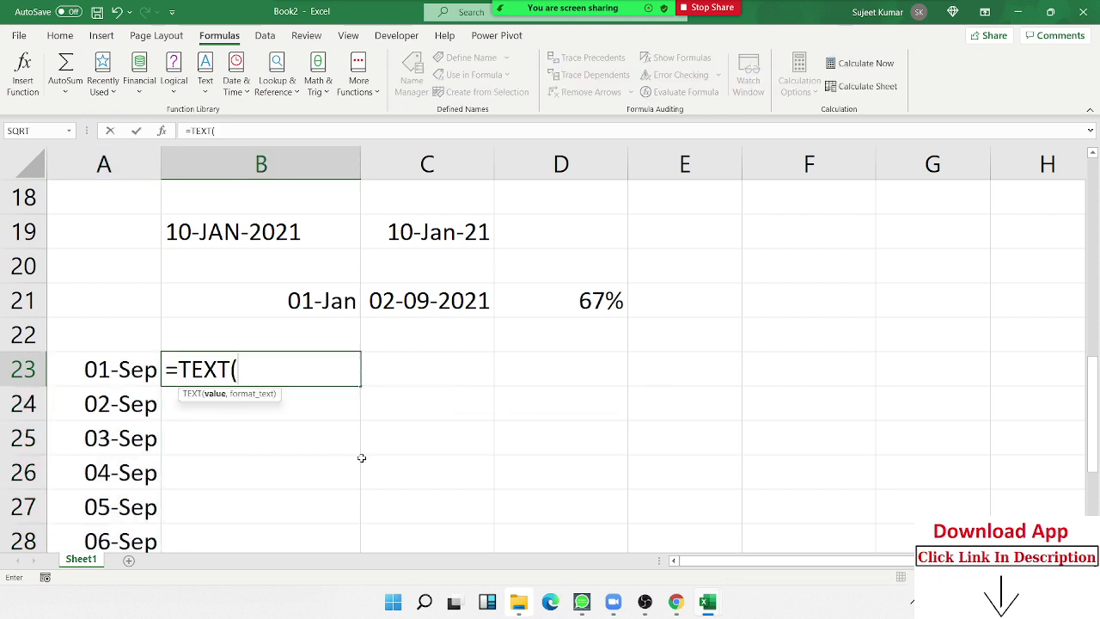
{"action": "key", "text": "Left"}
{"action": "type", "text": ",\"D"}
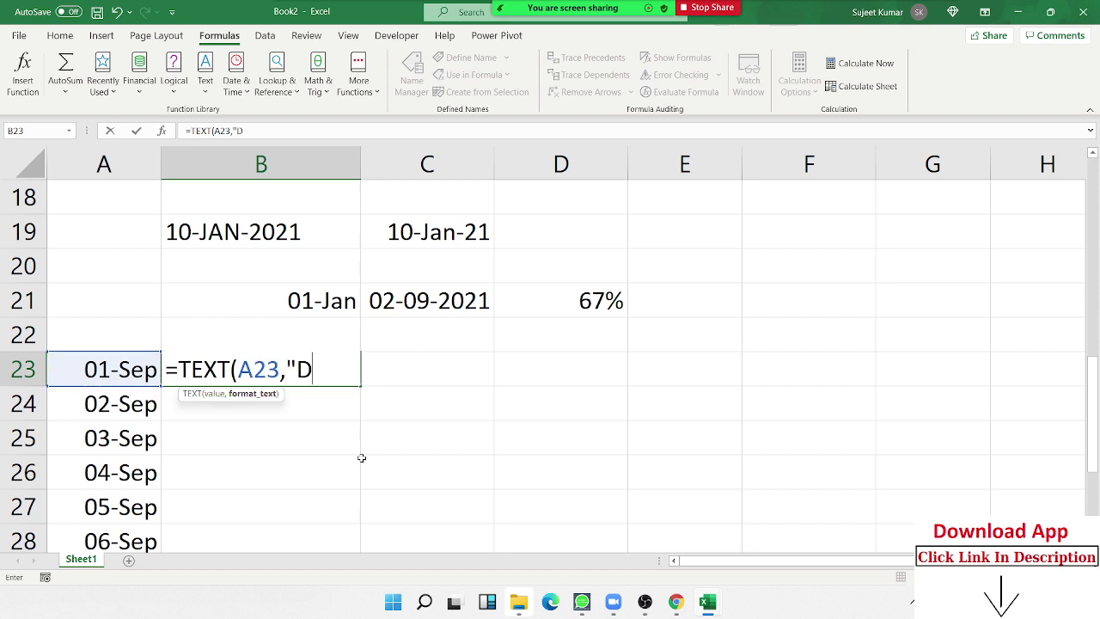
{"action": "type", "text": "DD\""}
{"action": "key", "text": "Return"}
{"action": "left_click", "coordinate": [321, 372]}
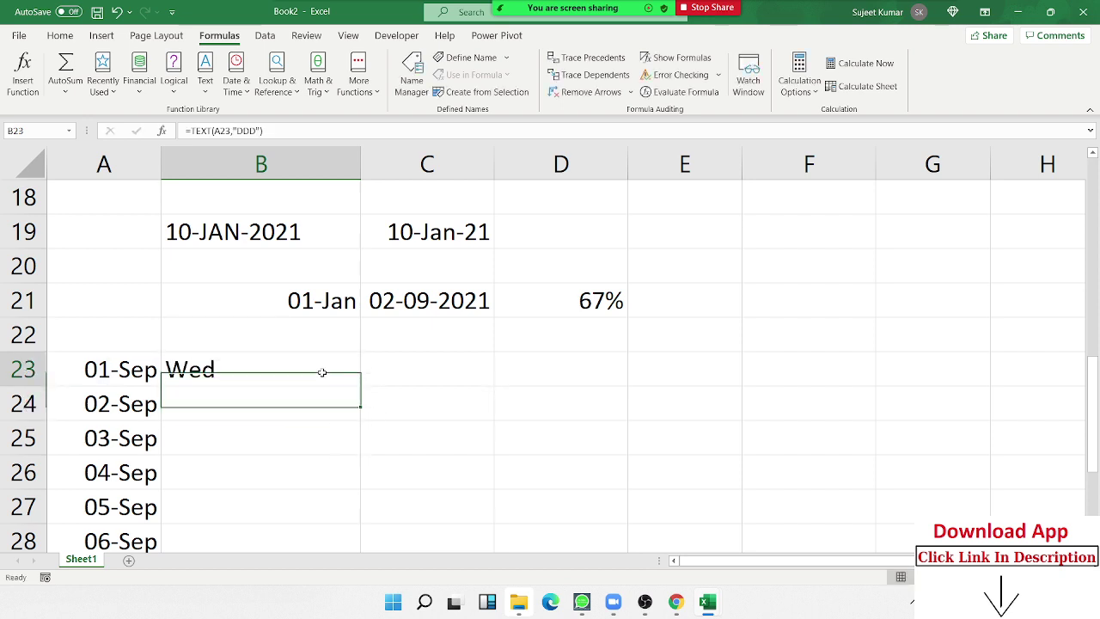
{"action": "double_click", "coordinate": [360, 386]}
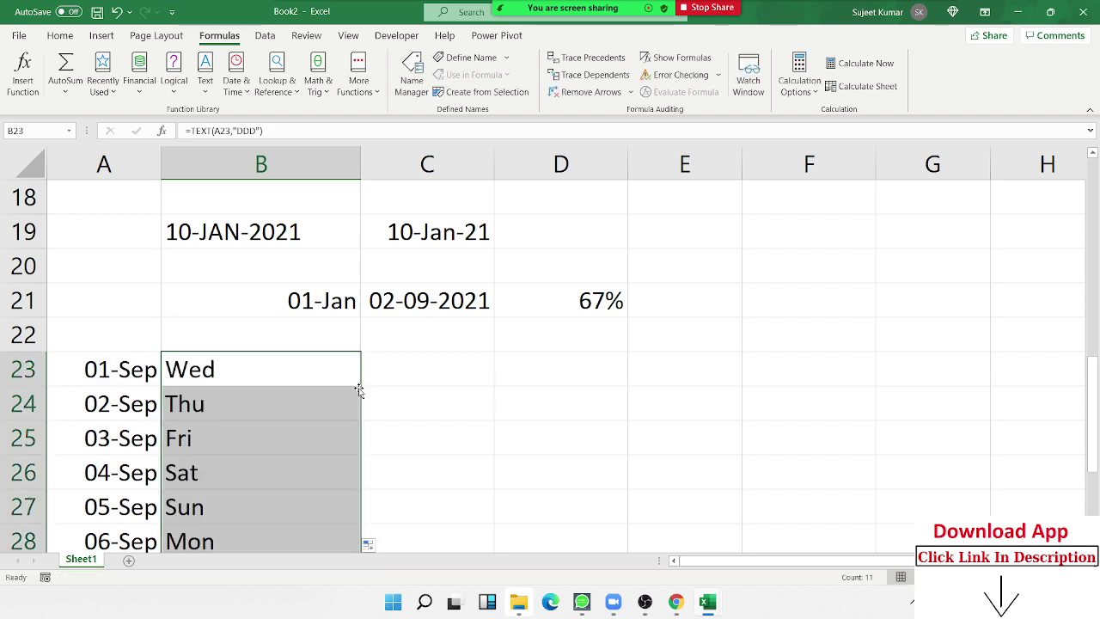
{"action": "left_click", "coordinate": [421, 378]}
{"action": "scroll", "coordinate": [536, 409], "scroll_direction": "down", "scroll_amount": 1}
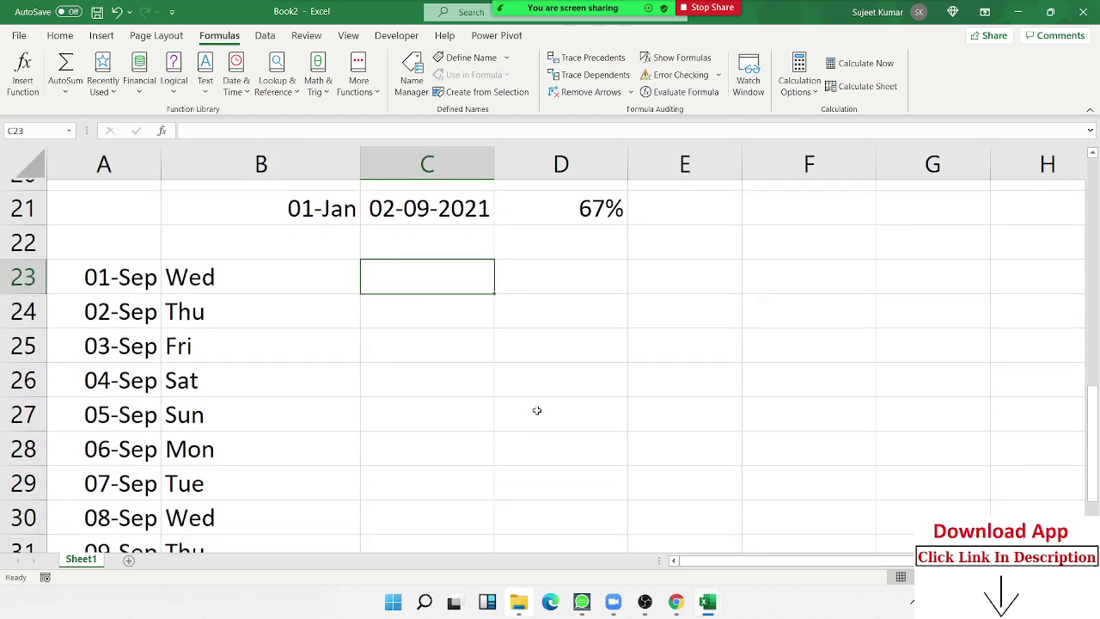
- Enter =WEEKDAY(A23) in C23 and fill it down column C, giving 4 for 01-Sep
{"action": "type", "text": "="}
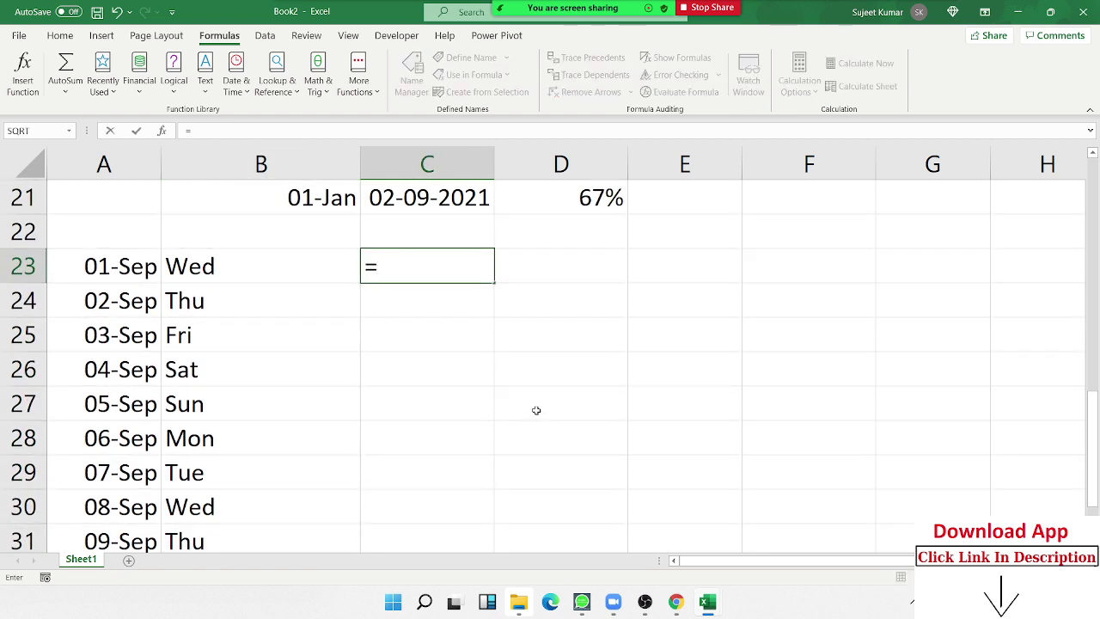
{"action": "type", "text": "wor"}
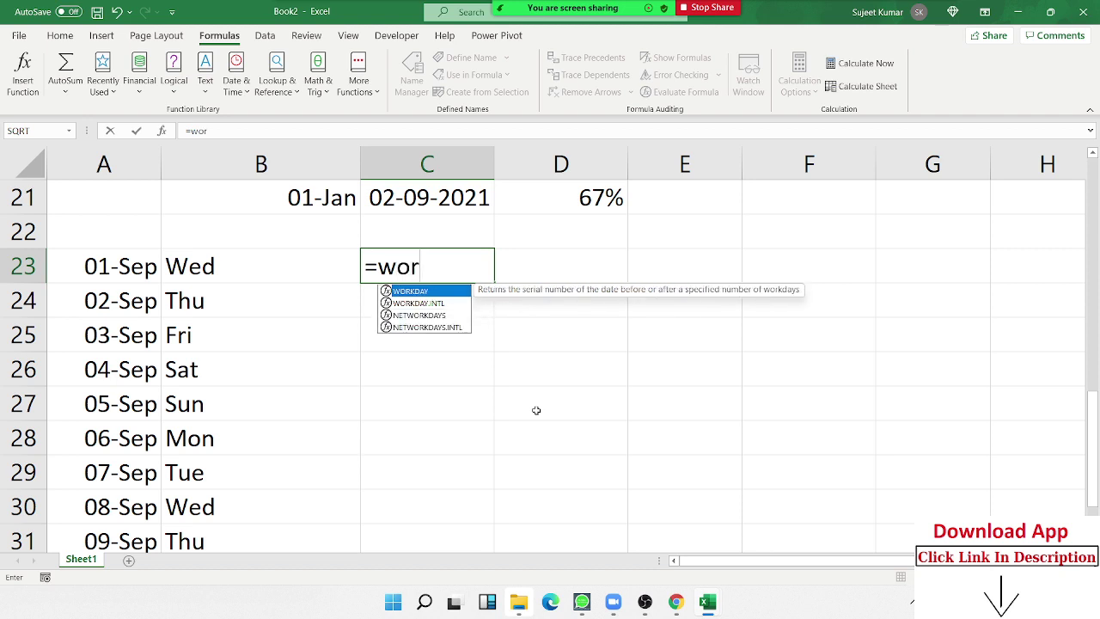
{"action": "key", "text": "BackSpace"}
{"action": "key", "text": "BackSpace"}
{"action": "type", "text": "ee"}
{"action": "key", "text": "Tab"}
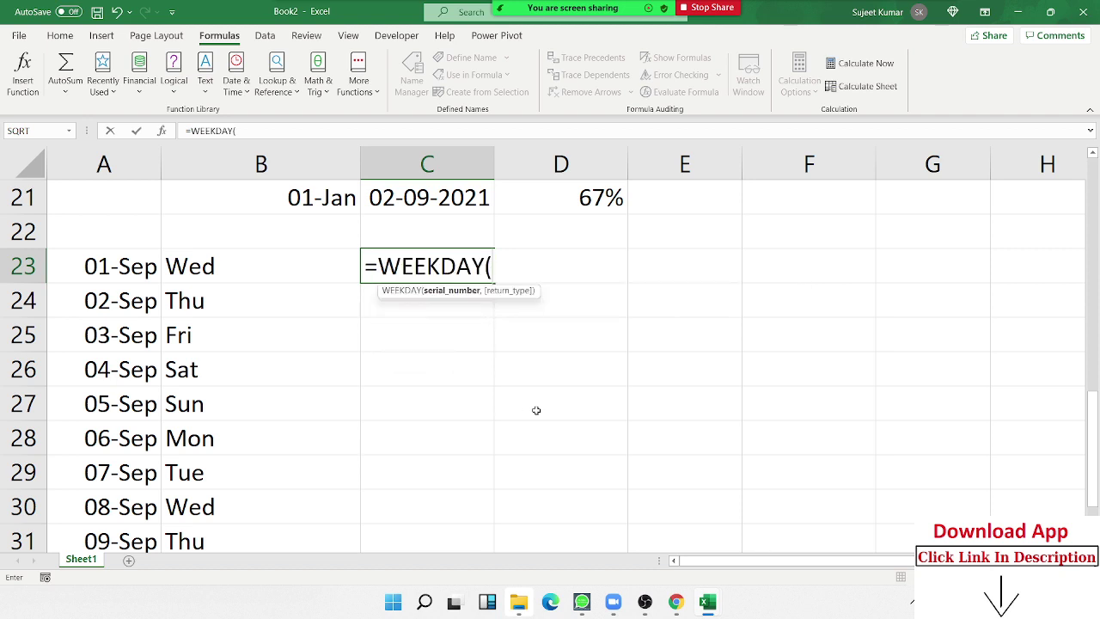
{"action": "key", "text": "Left"}
{"action": "key", "text": "Left"}
{"action": "key", "text": "Return"}
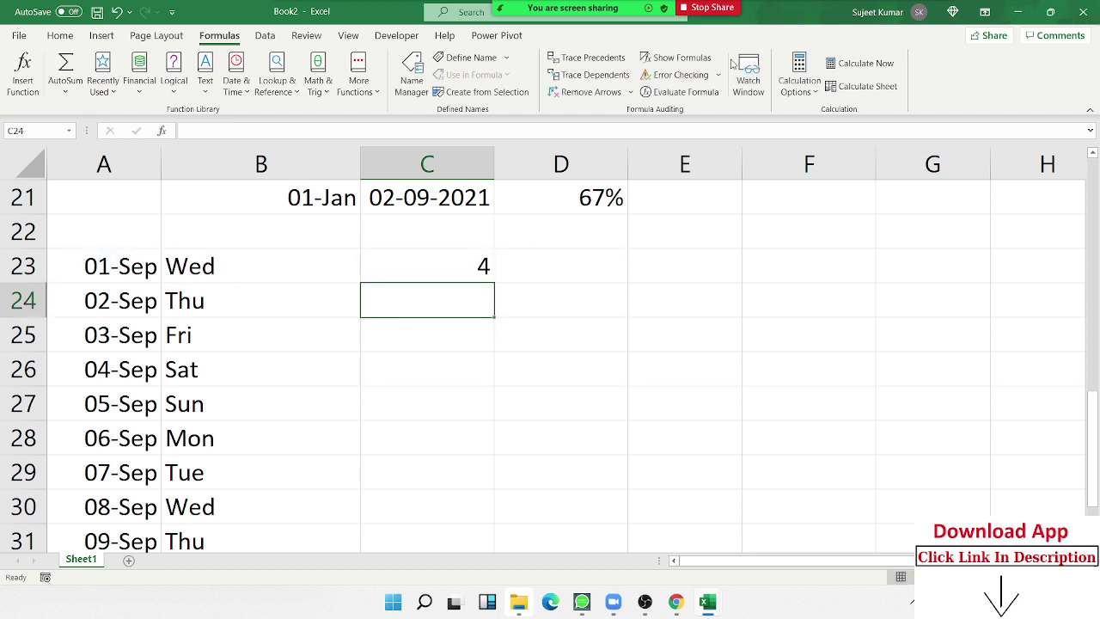
{"action": "left_click", "coordinate": [437, 277]}
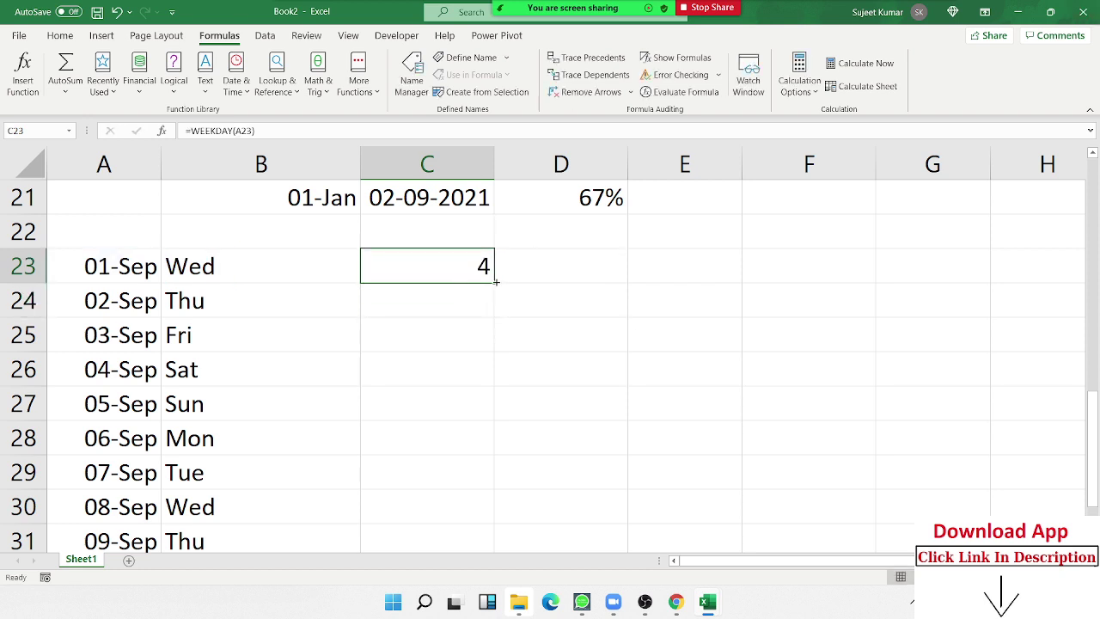
{"action": "double_click", "coordinate": [496, 281]}
- Enter =WEEKNUM(A23) in D23 and fill it down column D, giving 36 then 37
{"action": "left_click", "coordinate": [532, 262]}
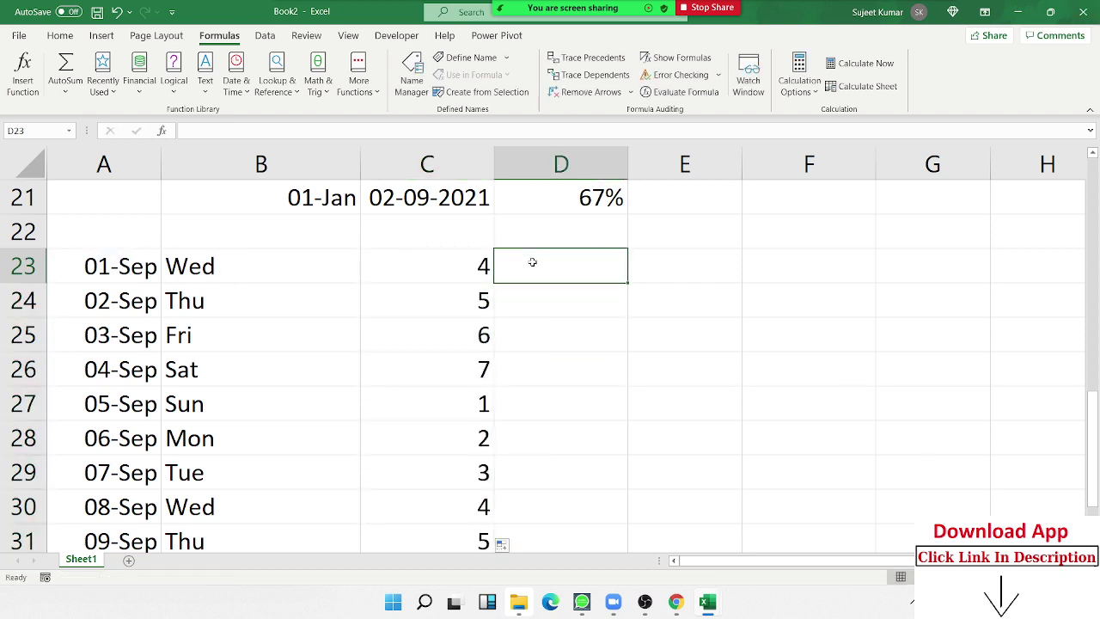
{"action": "type", "text": "=wee"}
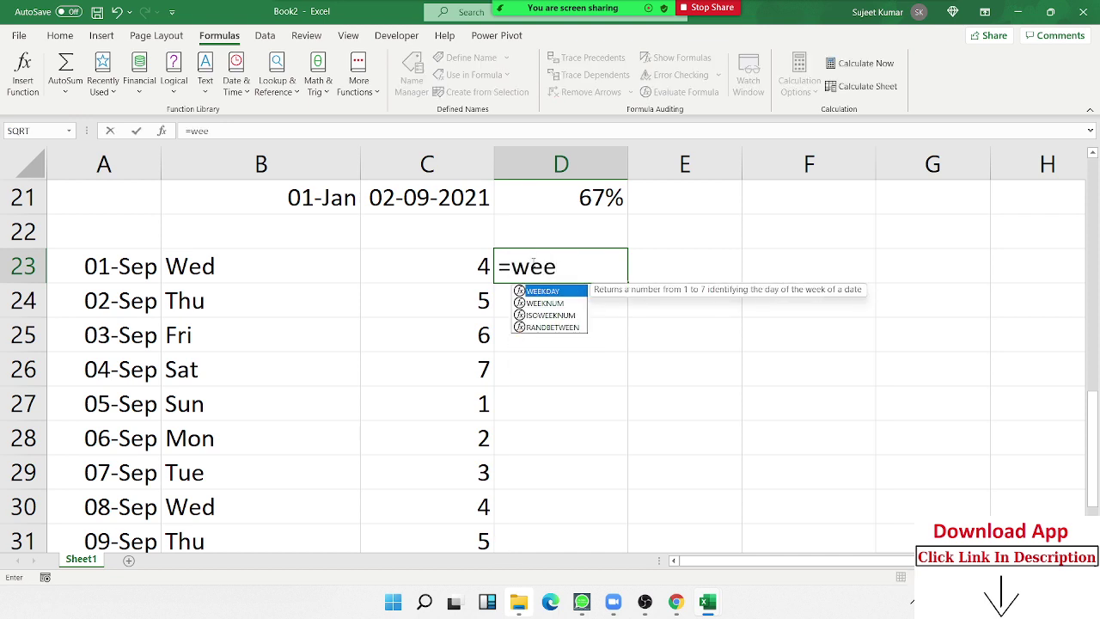
{"action": "key", "text": "Down"}
{"action": "key", "text": "Tab"}
{"action": "key", "text": "Left"}
{"action": "key", "text": "Left"}
{"action": "key", "text": "Left"}
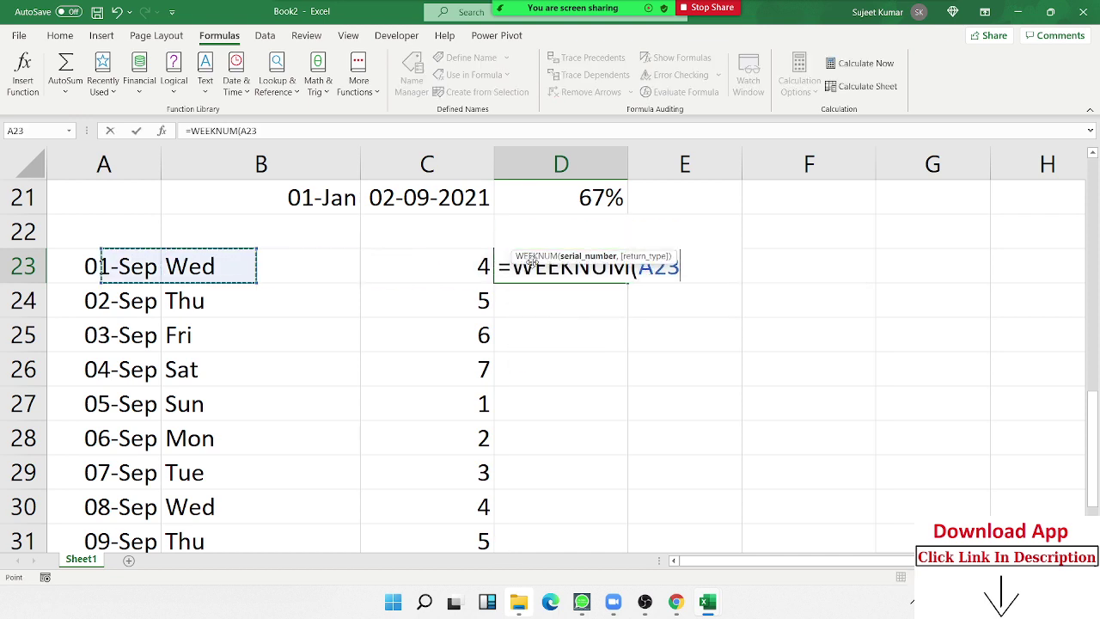
{"action": "key", "text": "Return"}
{"action": "left_click", "coordinate": [464, 244]}
{"action": "left_click", "coordinate": [553, 267]}
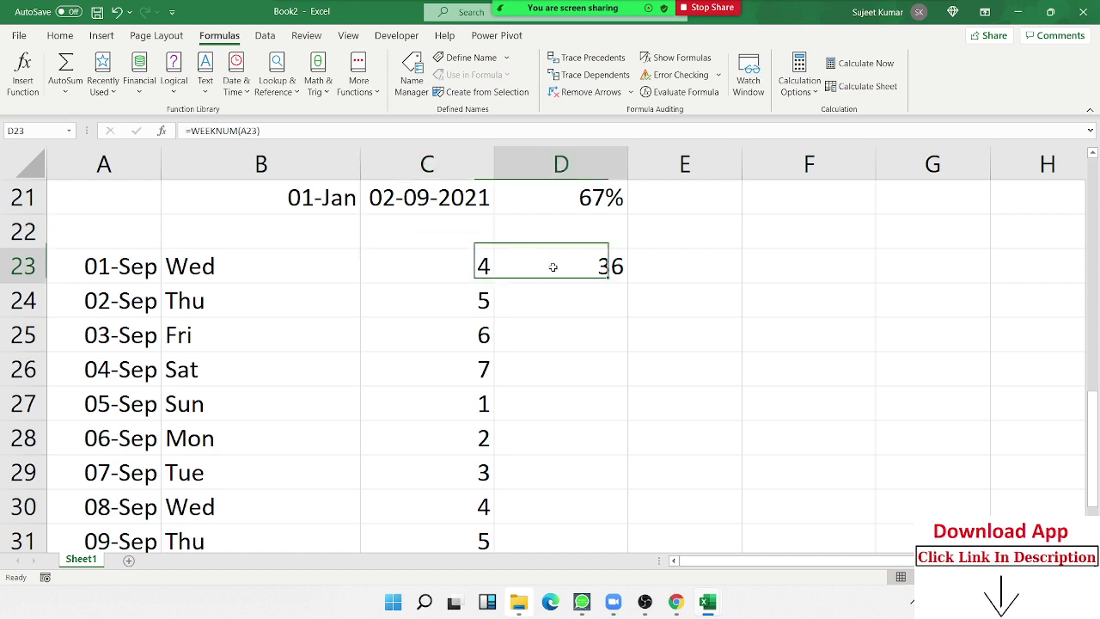
{"action": "double_click", "coordinate": [626, 281]}
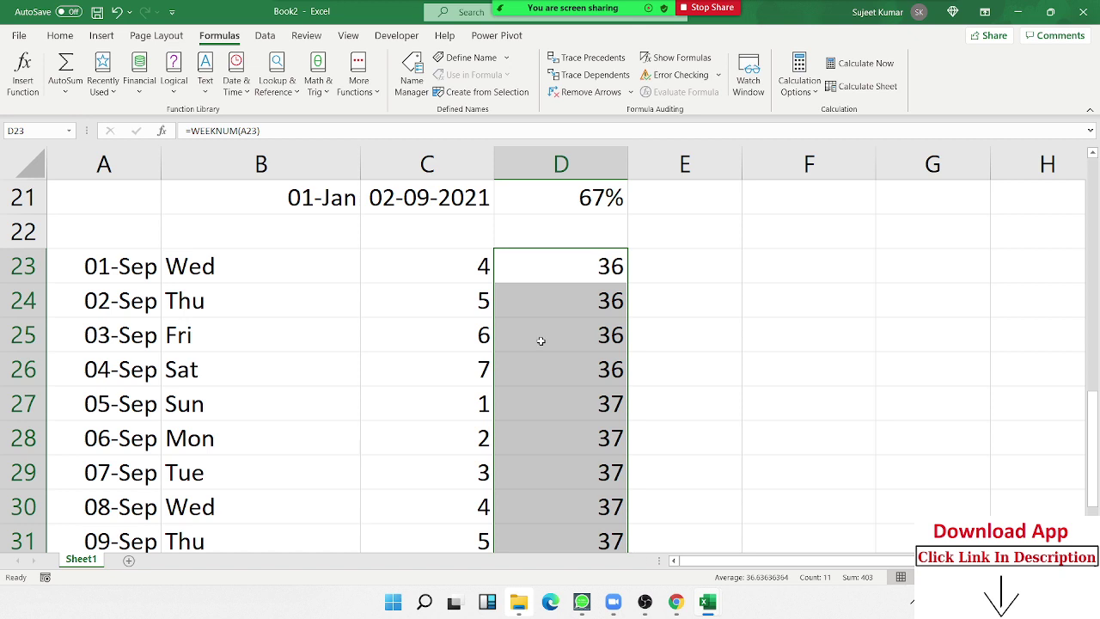
- Enter the current time 10:31 in B37 as the sample time
{"action": "scroll", "coordinate": [539, 339], "scroll_direction": "down", "scroll_amount": 2}
{"action": "scroll", "coordinate": [535, 338], "scroll_direction": "down", "scroll_amount": 3}
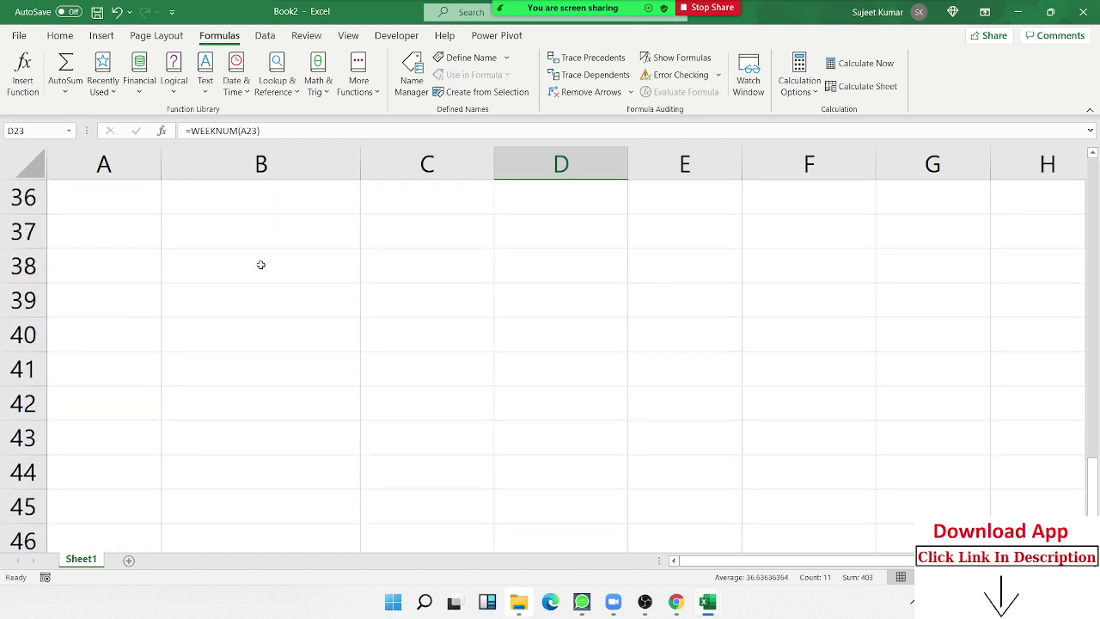
{"action": "left_click", "coordinate": [203, 247]}
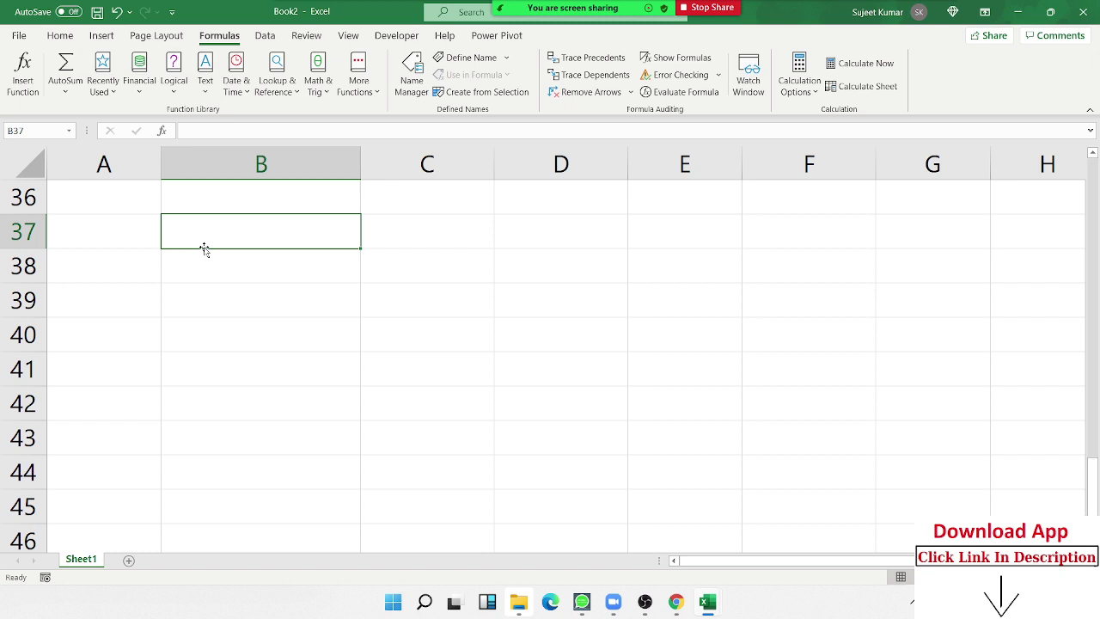
{"action": "key", "text": "ctrl+shift+semicolon"}
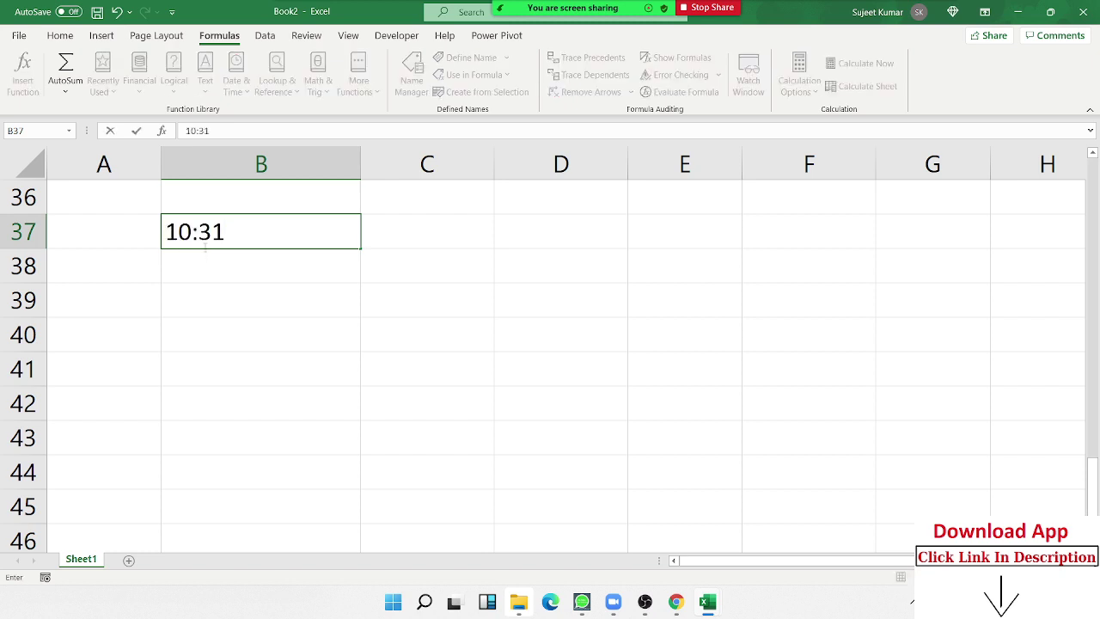
{"action": "key", "text": "Return"}
{"action": "key", "text": "Up"}
{"action": "key", "text": "Right"}
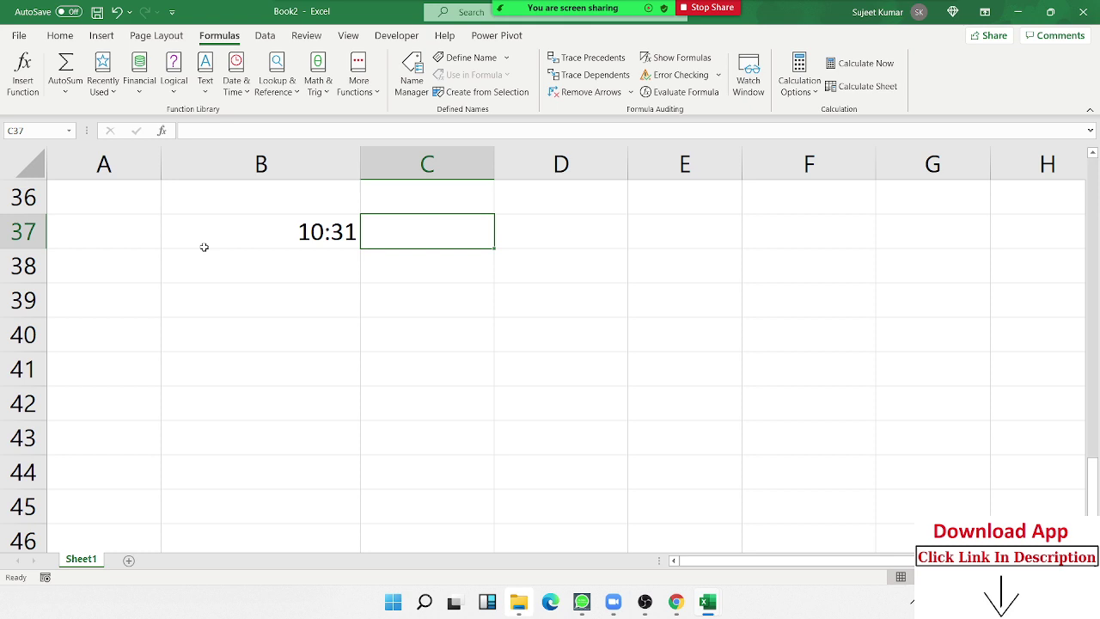
- Extract the hour 10 of B37 into C37 with =HOUR(B37)
{"action": "type", "text": "="}
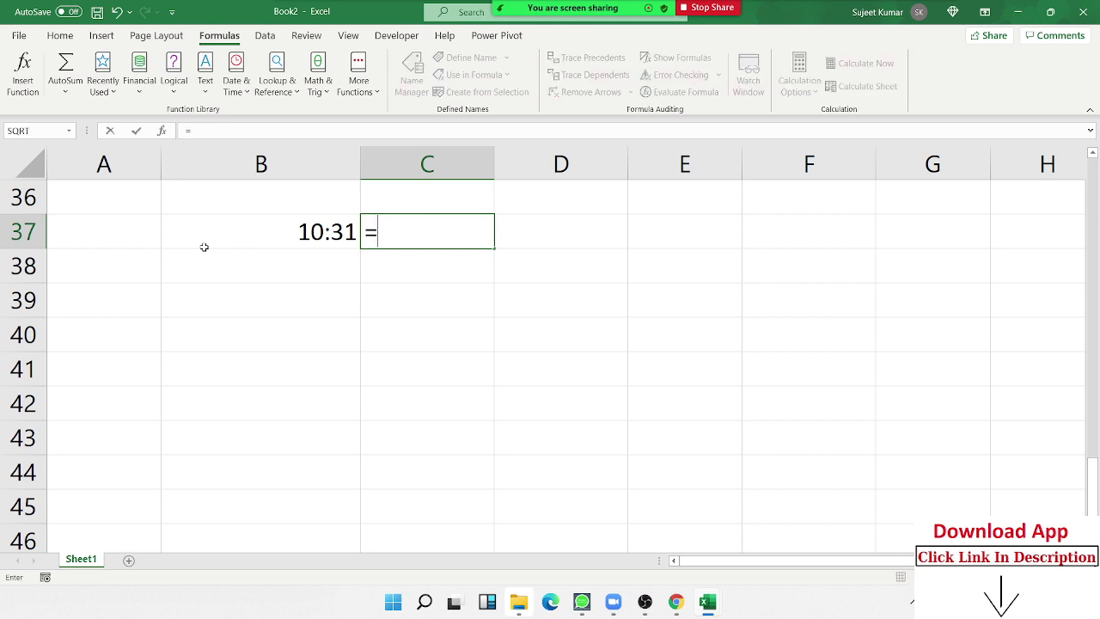
{"action": "type", "text": "h"}
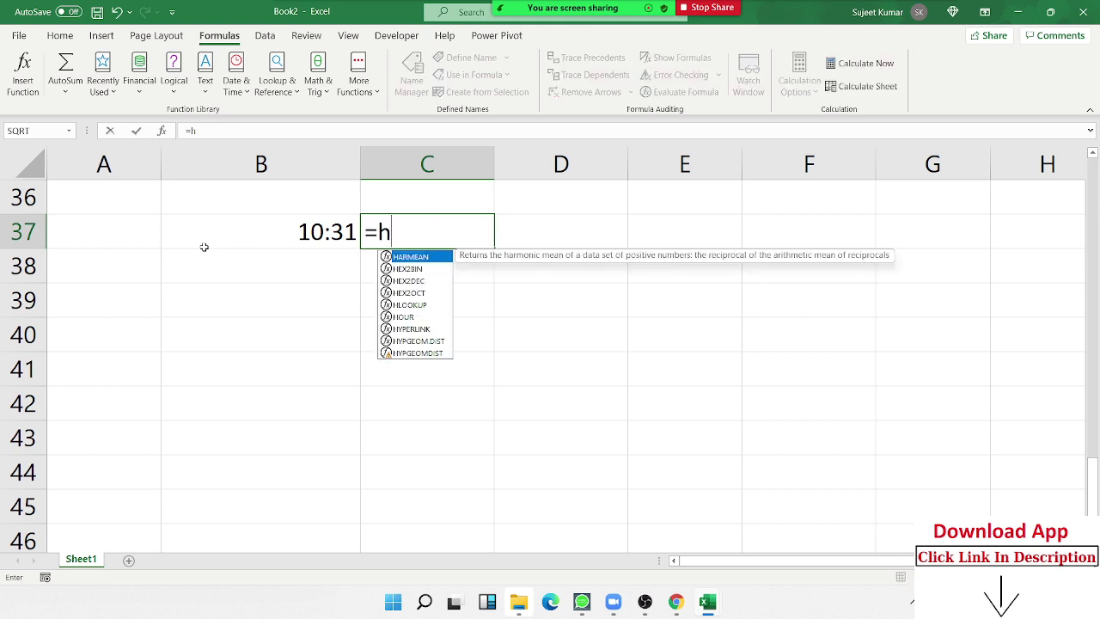
{"action": "type", "text": "o"}
{"action": "key", "text": "Tab"}
{"action": "left_click", "coordinate": [203, 246]}
{"action": "key", "text": "Return"}
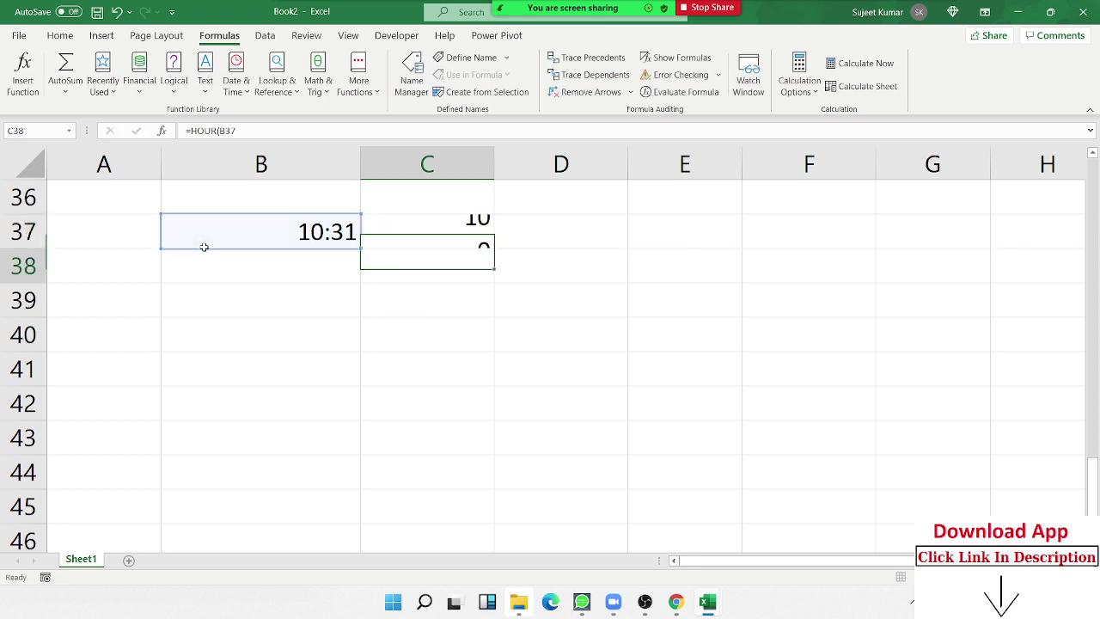
{"action": "key", "text": "Up"}
{"action": "key", "text": "Right"}
- Extract the minute 31 and second 0 of B37 into D37 and E37 with MINUTE and SECOND
{"action": "type", "text": "=mi"}
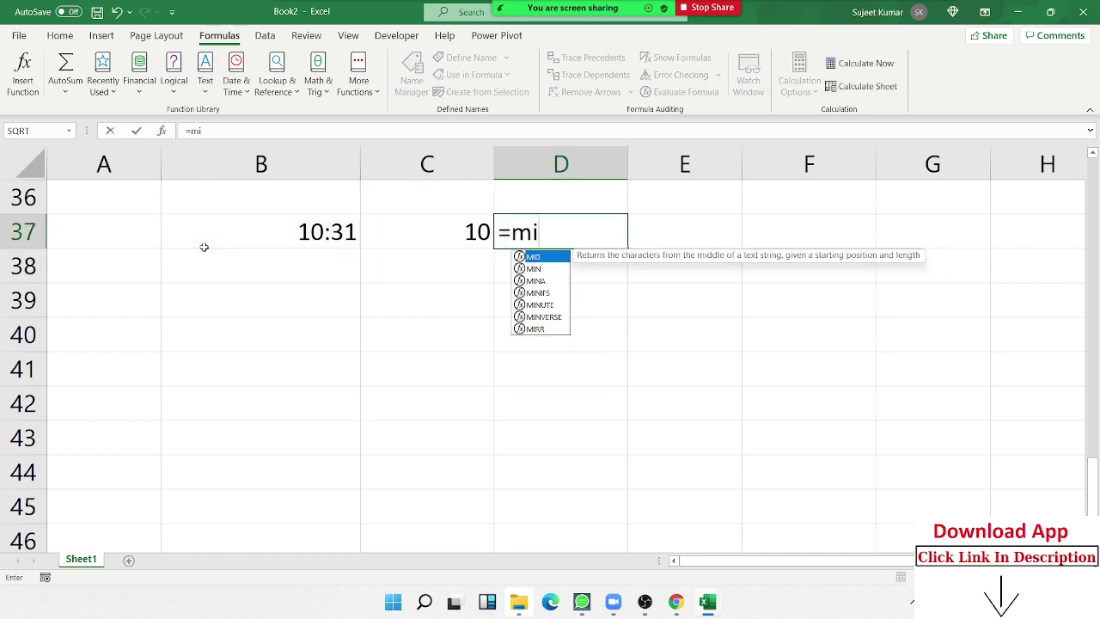
{"action": "type", "text": "n"}
{"action": "key", "text": "Down"}
{"action": "key", "text": "Down"}
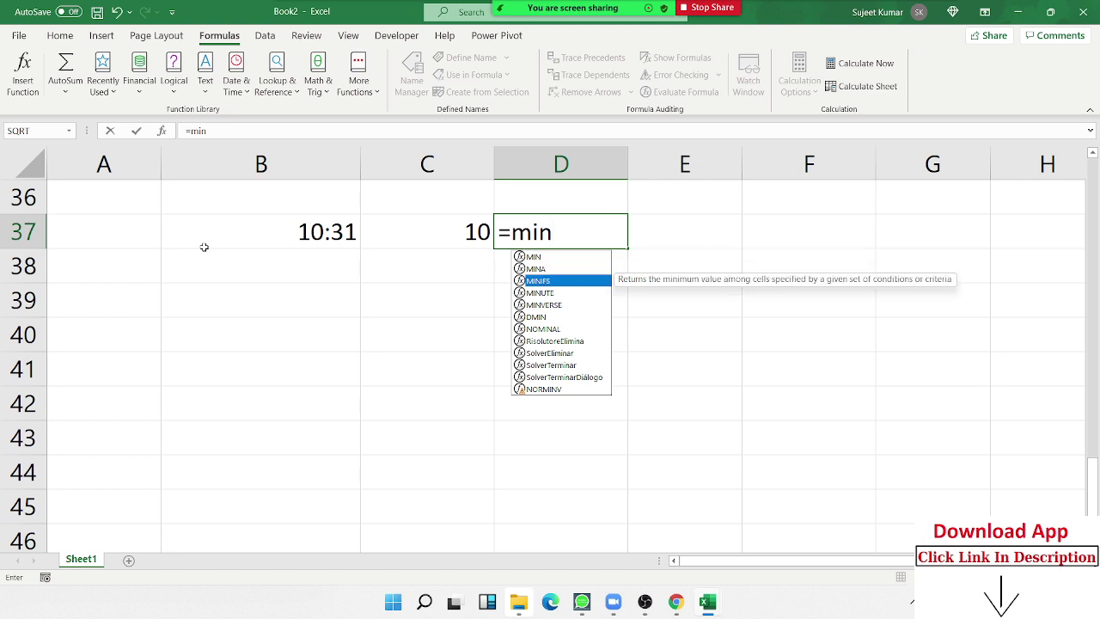
{"action": "key", "text": "Down"}
{"action": "key", "text": "Tab"}
{"action": "key", "text": "Left"}
{"action": "key", "text": "Left"}
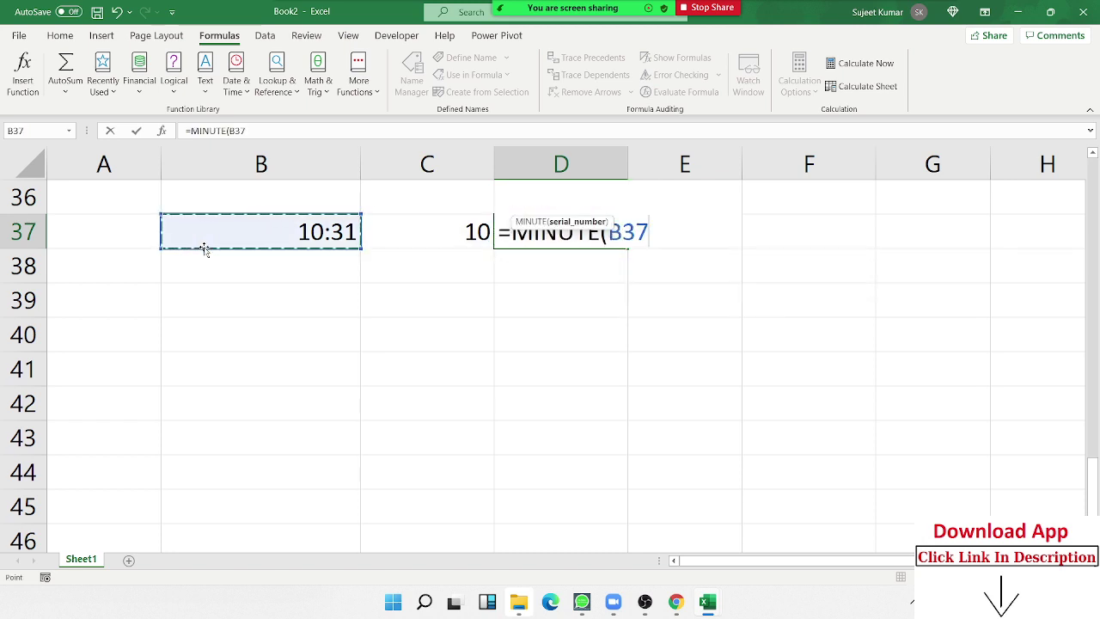
{"action": "key", "text": "ctrl+Return"}
{"action": "key", "text": "Right"}
{"action": "type", "text": "=se"}
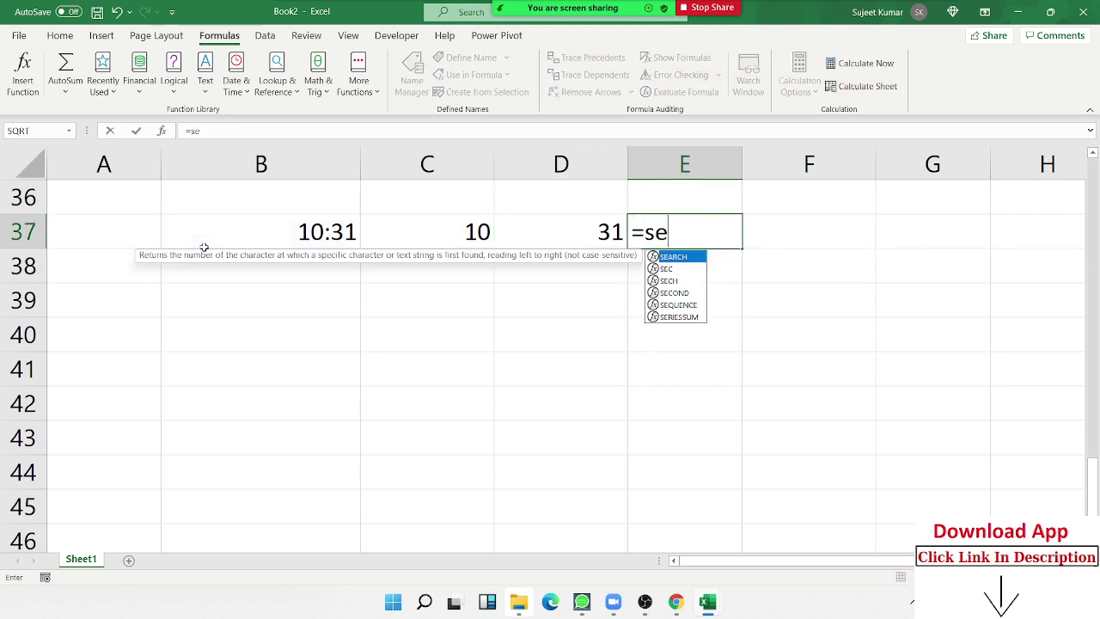
{"action": "key", "text": "Down"}
{"action": "key", "text": "Down"}
{"action": "key", "text": "Down"}
{"action": "key", "text": "Tab"}
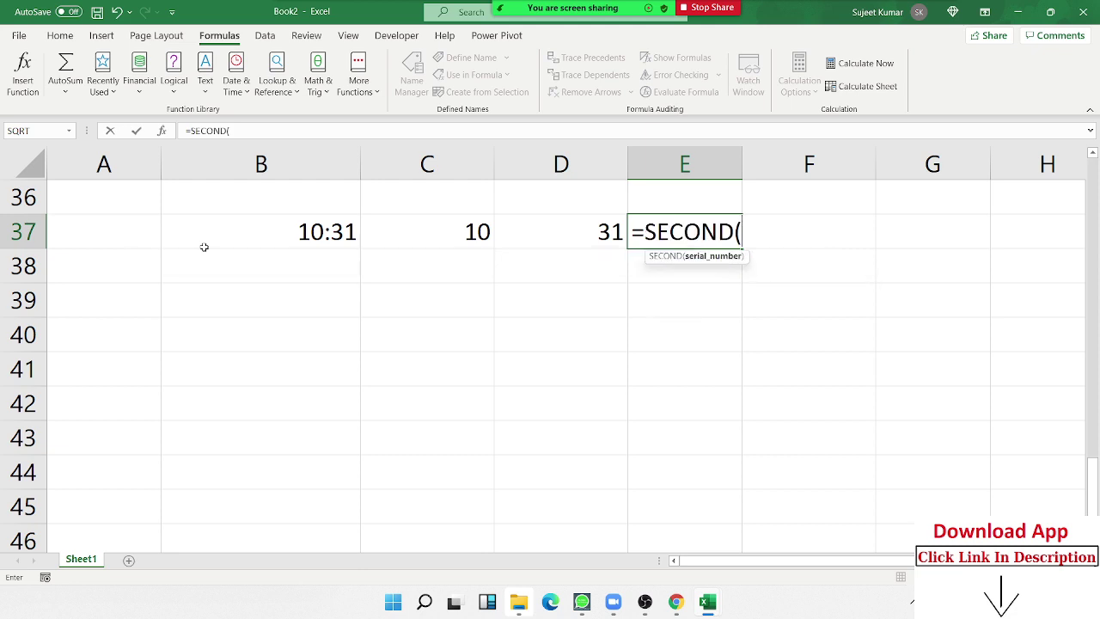
{"action": "key", "text": "Left"}
{"action": "key", "text": "Left"}
{"action": "key", "text": "Left"}
{"action": "key", "text": "ctrl+Return"}
{"action": "key", "text": "Right"}
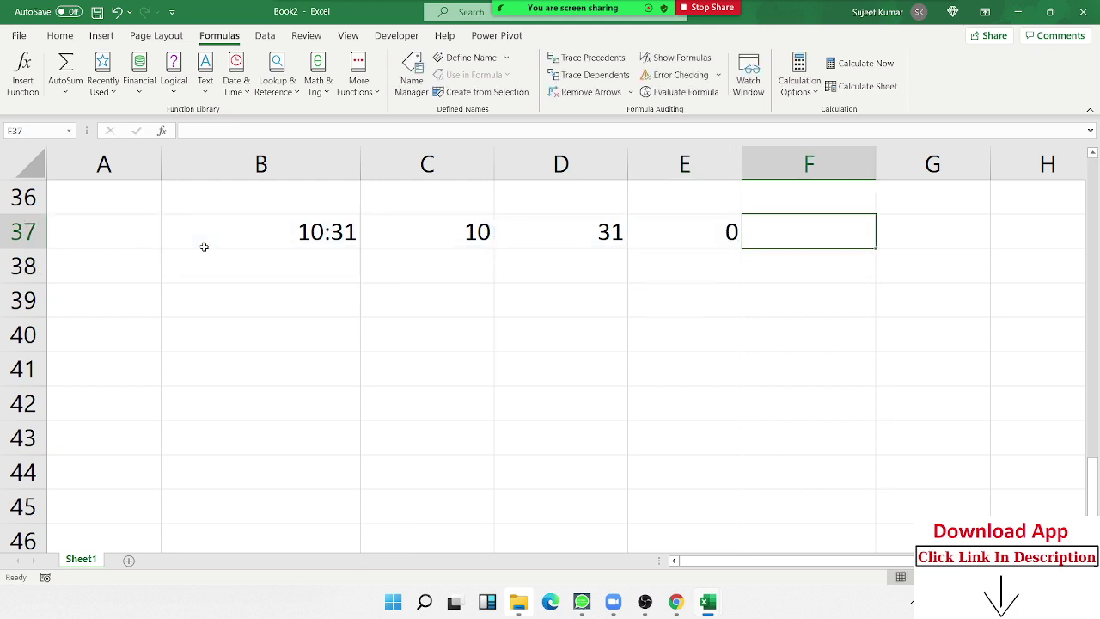
- Rebuild the time as 10:31 AM in F37 with =TIME(C37,D37,E37)
{"action": "type", "text": "=time"}
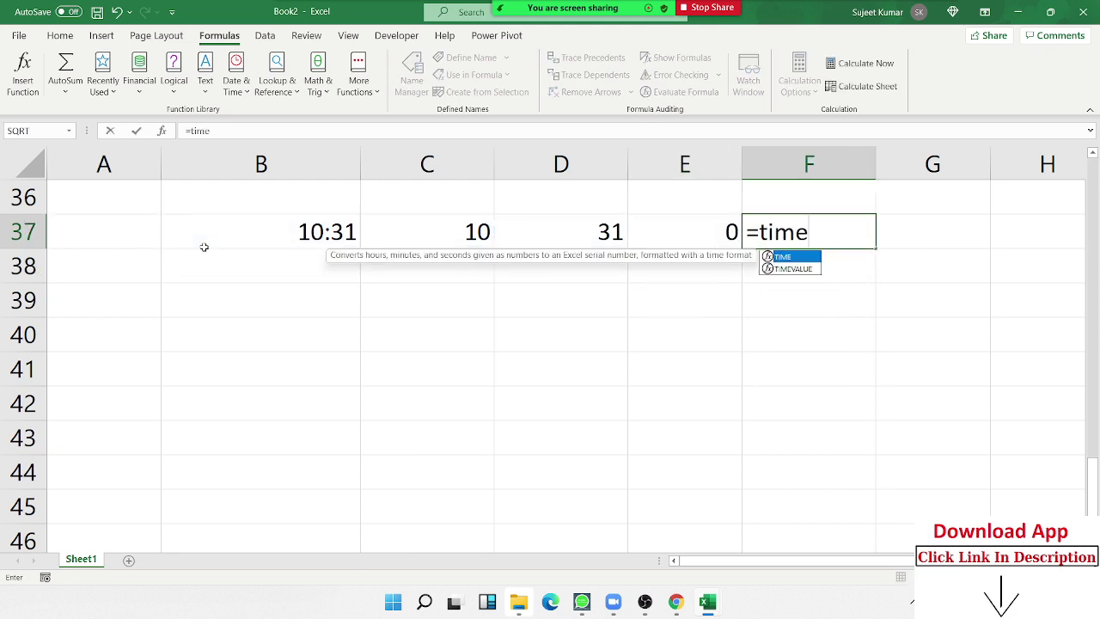
{"action": "key", "text": "Tab"}
{"action": "key", "text": "Left"}
{"action": "key", "text": "Left"}
{"action": "key", "text": "Left"}
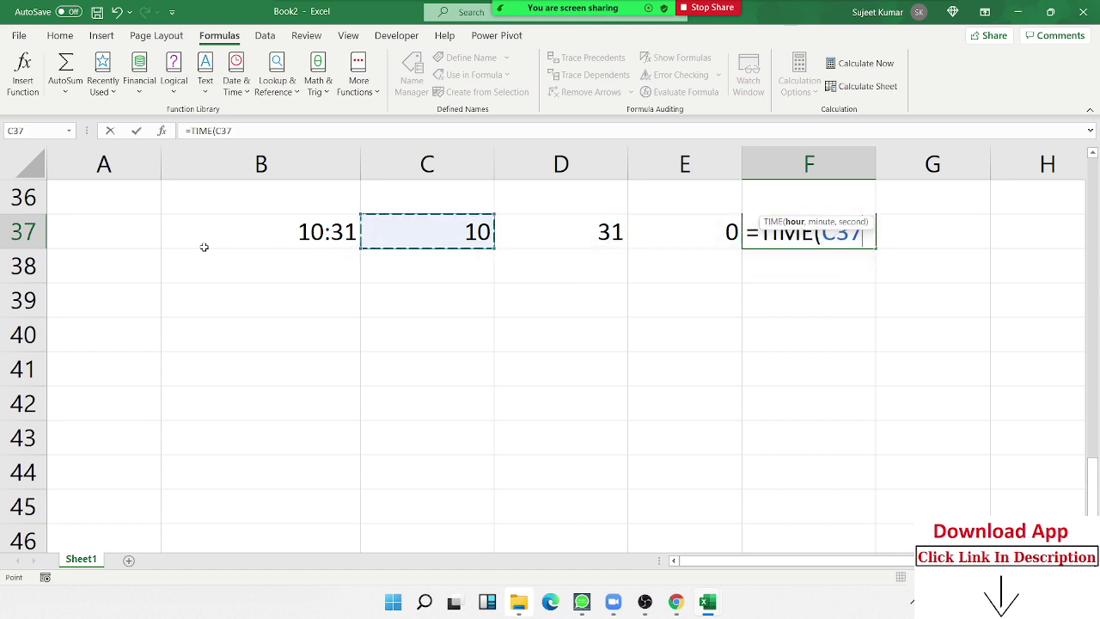
{"action": "type", "text": ","}
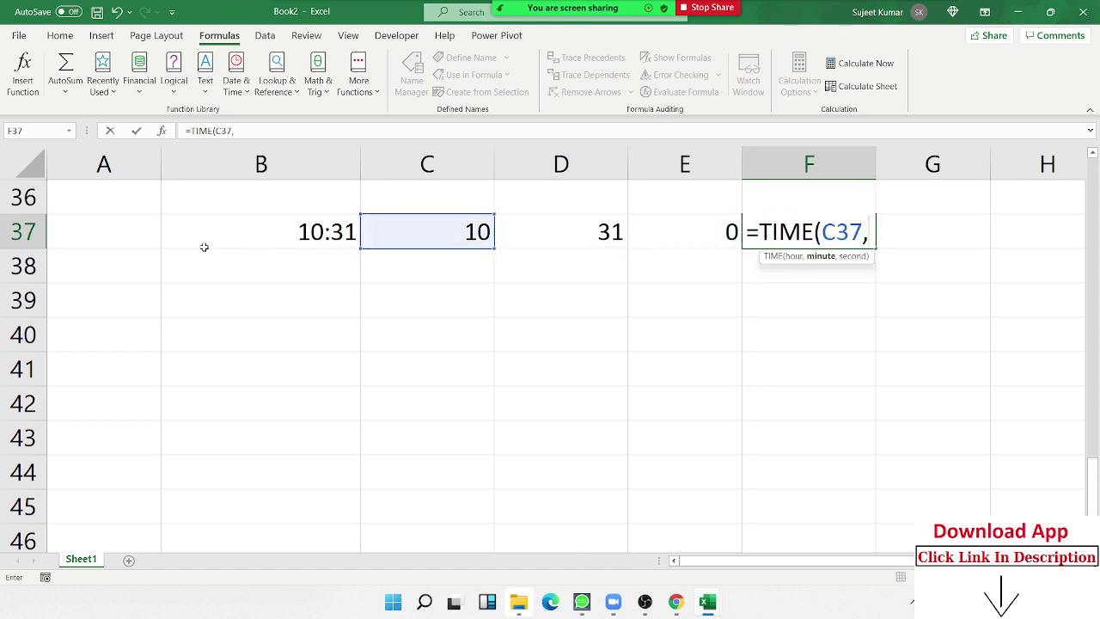
{"action": "key", "text": "Left"}
{"action": "key", "text": "Left"}
{"action": "type", "text": ","}
{"action": "key", "text": "Left"}
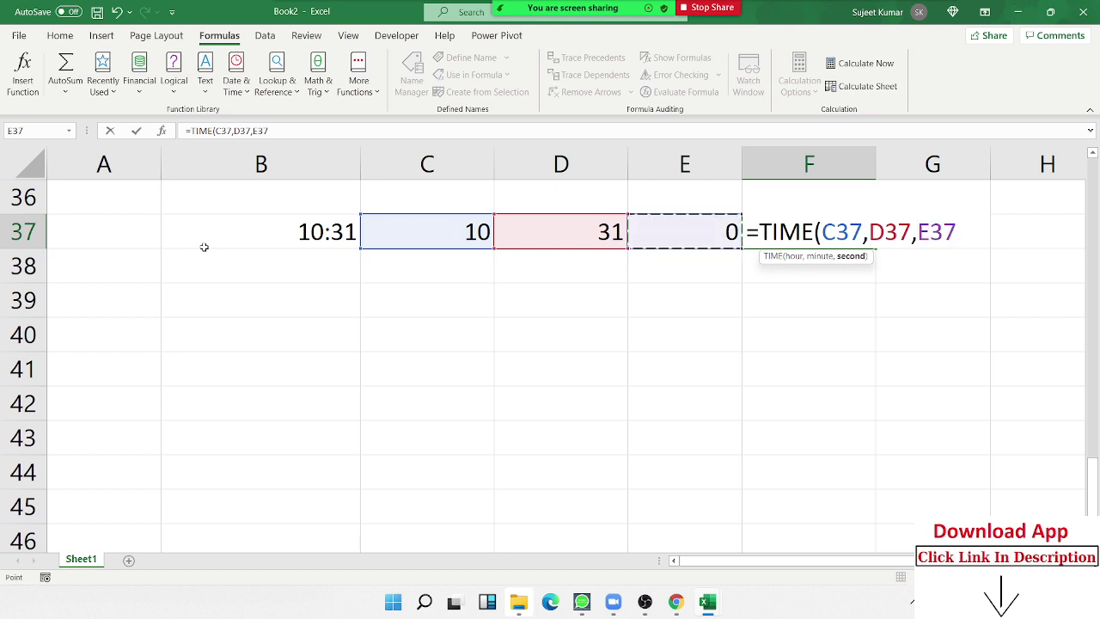
{"action": "key", "text": "Return"}
{"action": "key", "text": "Left"}
{"action": "key", "text": "Left"}
{"action": "key", "text": "Left"}
{"action": "key", "text": "Left"}
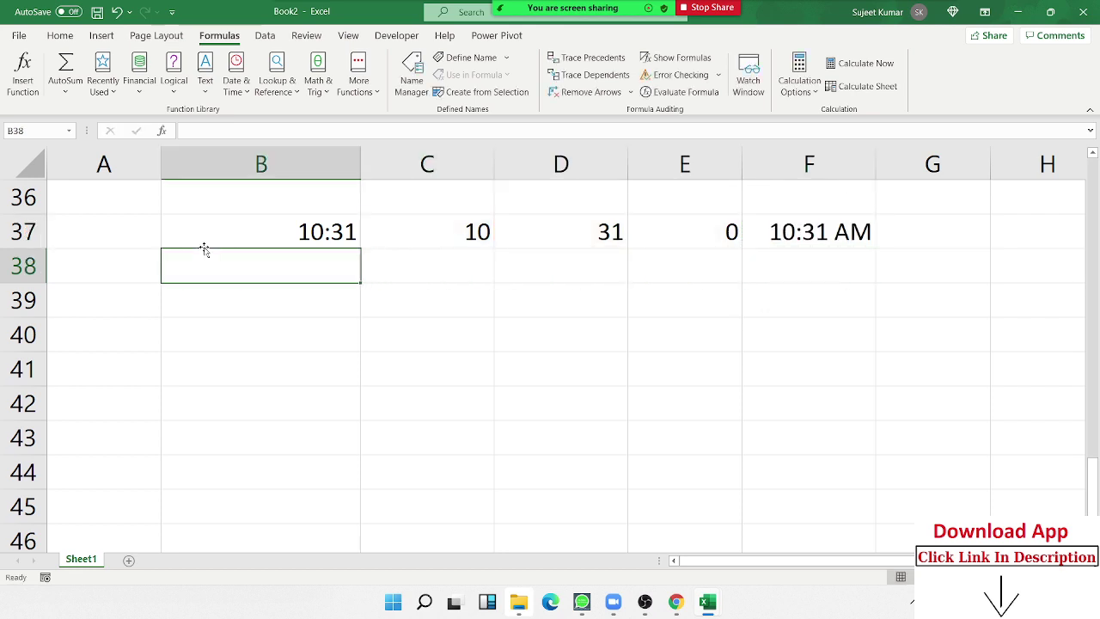
{"action": "key", "text": "Up"}
- Enter start time 10:30 in B39 and 0:20 minutes to add in C39
{"action": "key", "text": "Right"}
{"action": "key", "text": "Right"}
{"action": "key", "text": "Right"}
{"action": "key", "text": "Right"}
{"action": "key", "text": "Down"}
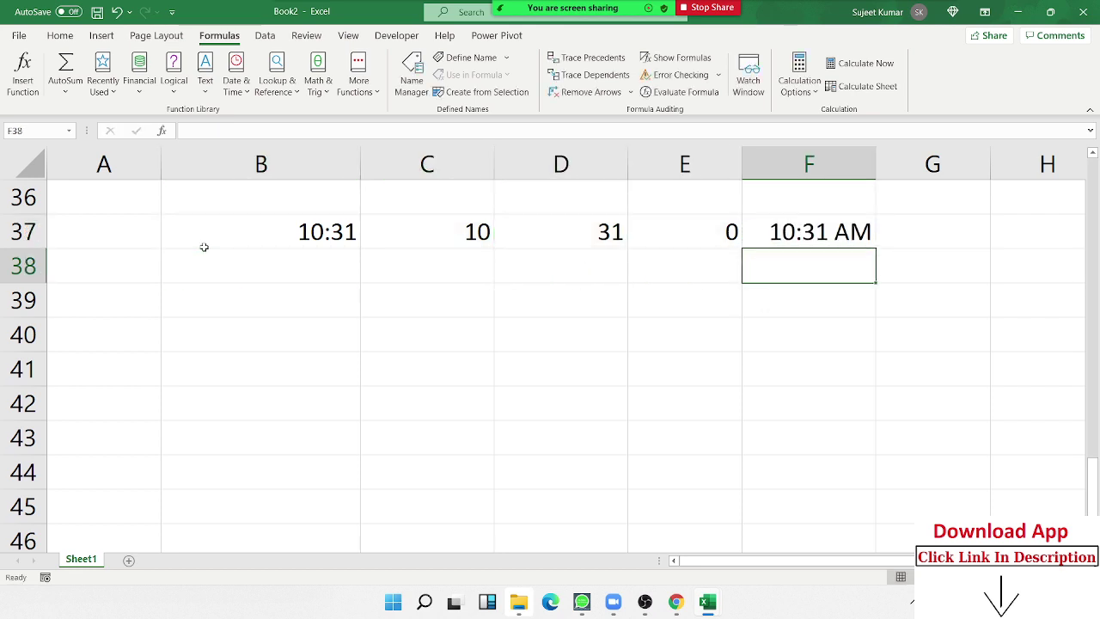
{"action": "key", "text": "Left"}
{"action": "key", "text": "Left"}
{"action": "key", "text": "Left"}
{"action": "key", "text": "Down"}
{"action": "key", "text": "Left"}
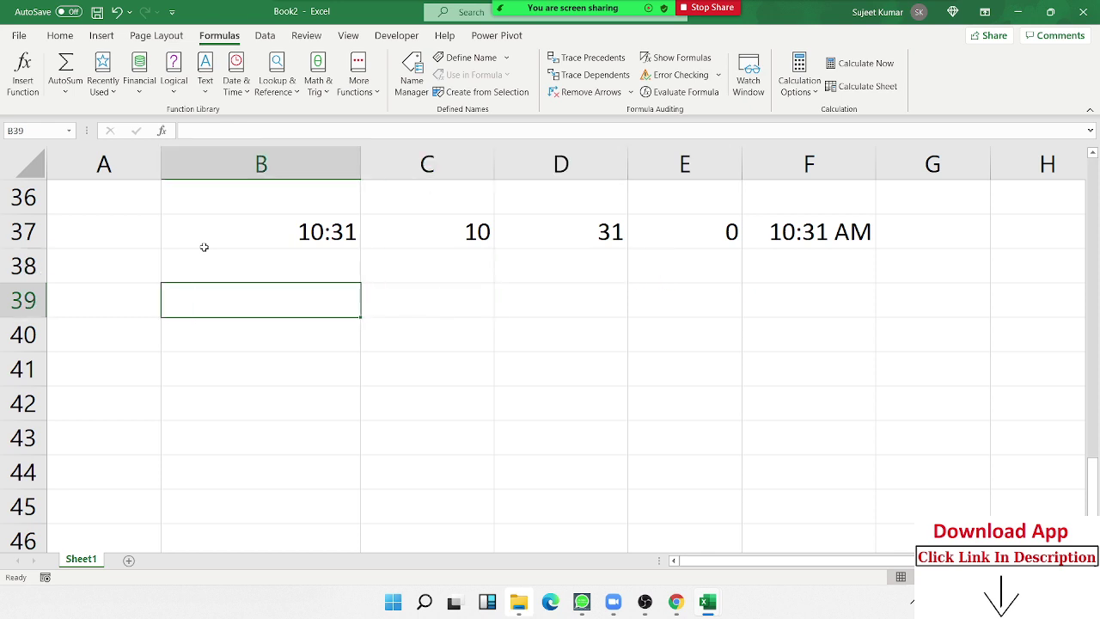
{"action": "type", "text": "10:"}
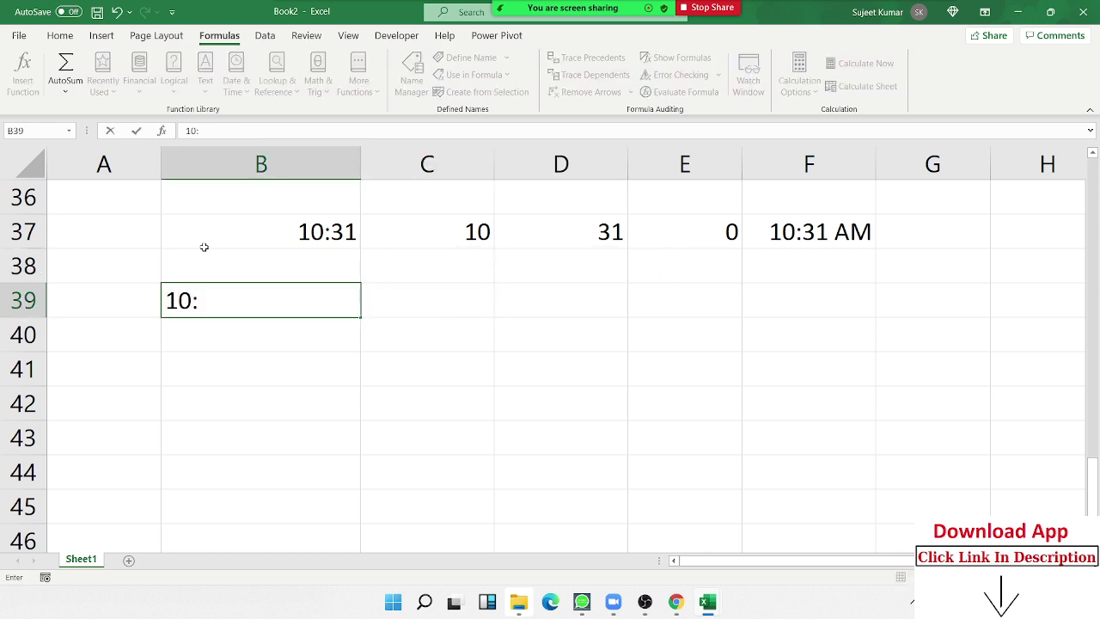
{"action": "type", "text": "30"}
{"action": "key", "text": "Tab"}
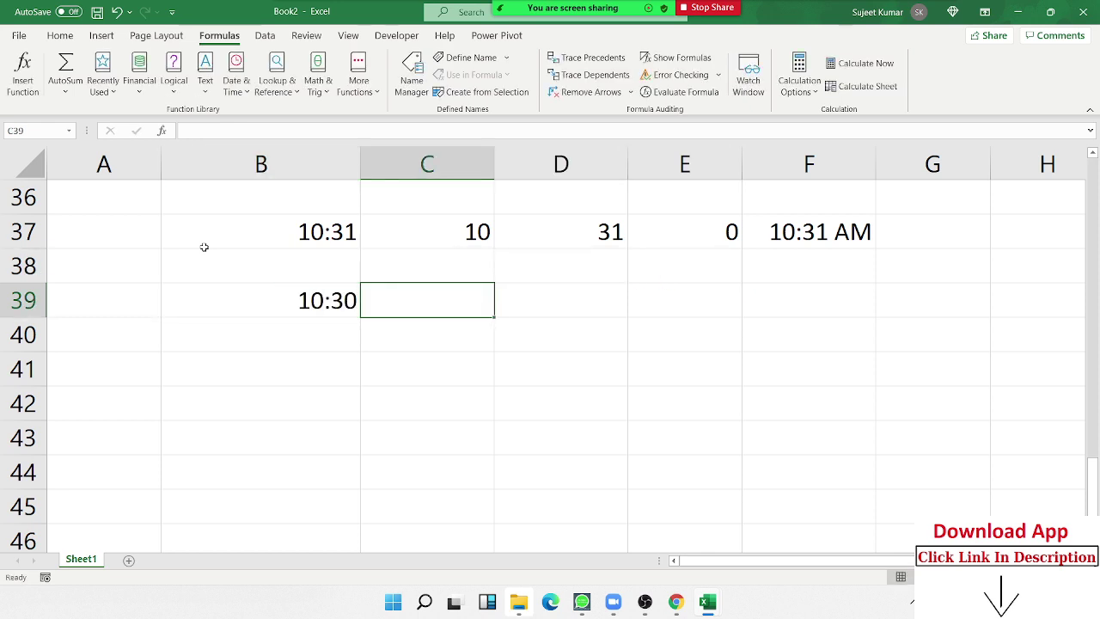
{"action": "type", "text": "2"}
{"action": "key", "text": "Escape"}
{"action": "type", "text": ":20"}
{"action": "key", "text": "Return"}
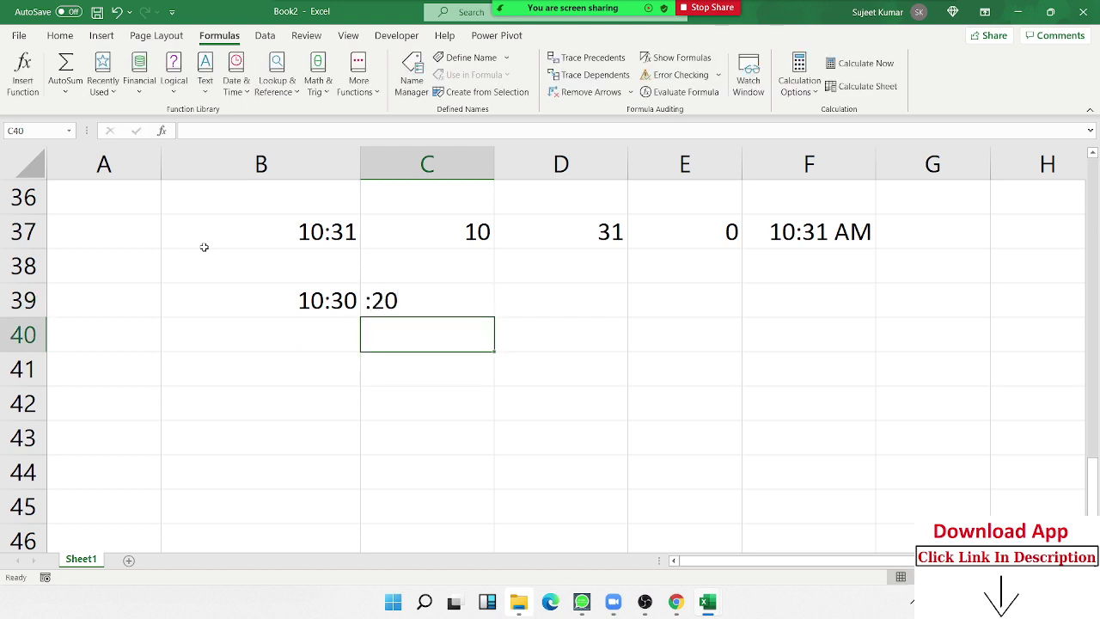
{"action": "key", "text": "Up"}
{"action": "type", "text": "0:"}
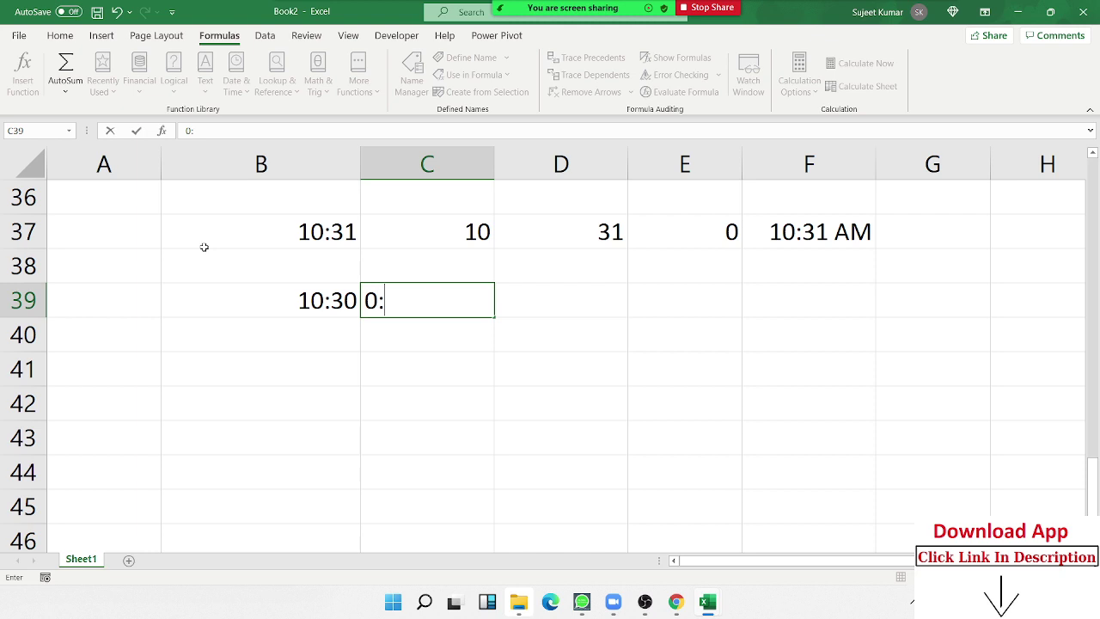
{"action": "type", "text": "20"}
{"action": "key", "text": "Return"}
- Add them in D39 with =B39+C39, giving 10:50
{"action": "key", "text": "Up"}
{"action": "key", "text": "Right"}
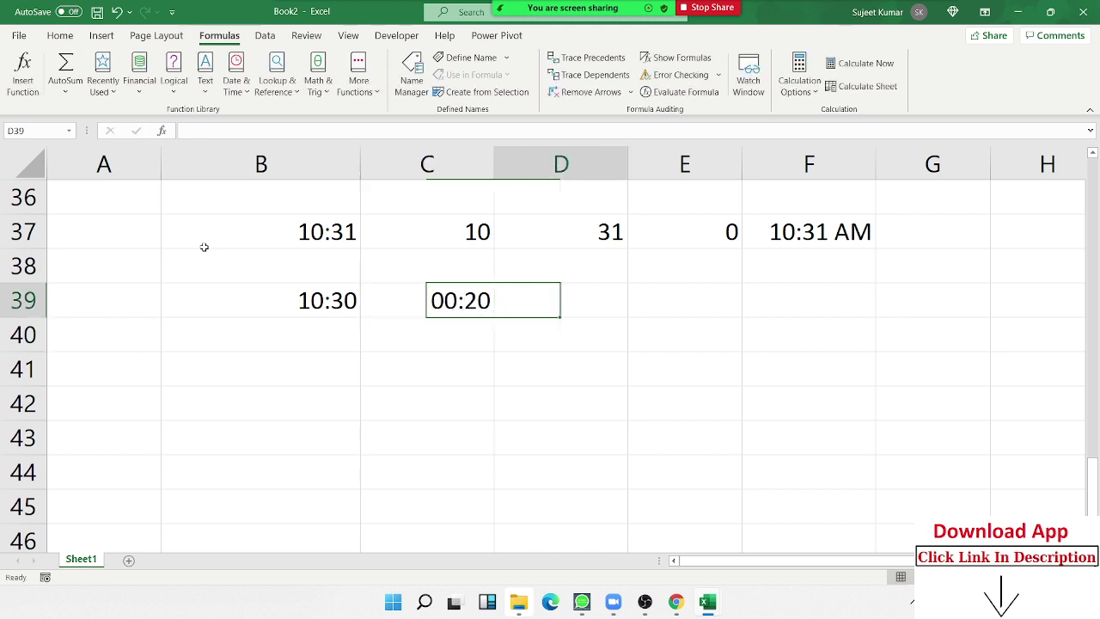
{"action": "type", "text": "="}
{"action": "key", "text": "Left"}
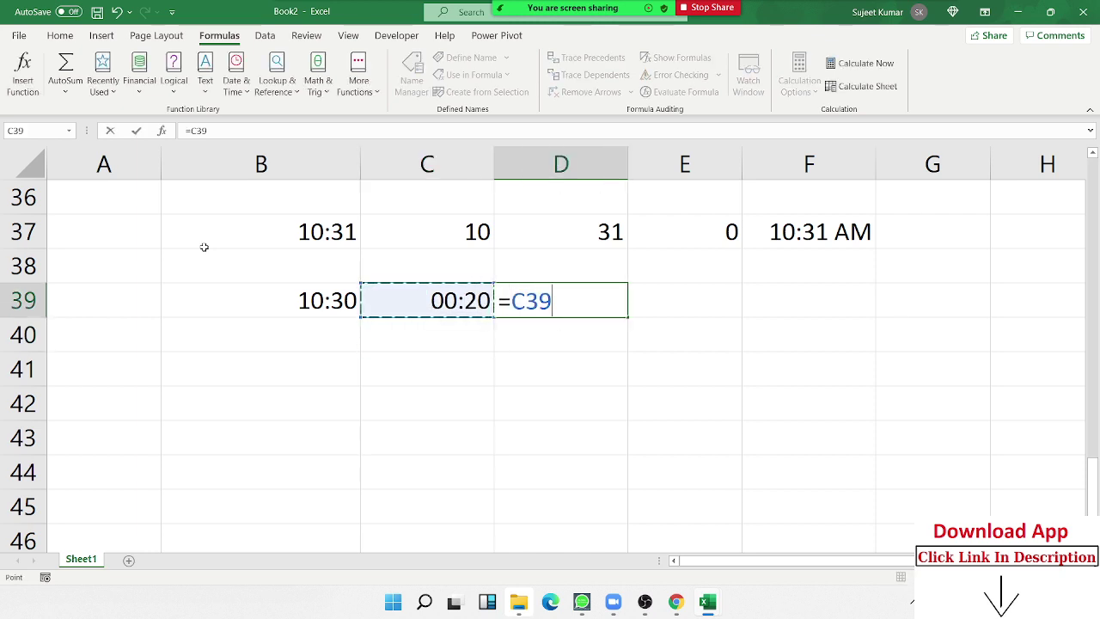
{"action": "key", "text": "Left"}
{"action": "type", "text": "+"}
{"action": "key", "text": "Left"}
{"action": "key", "text": "Return"}
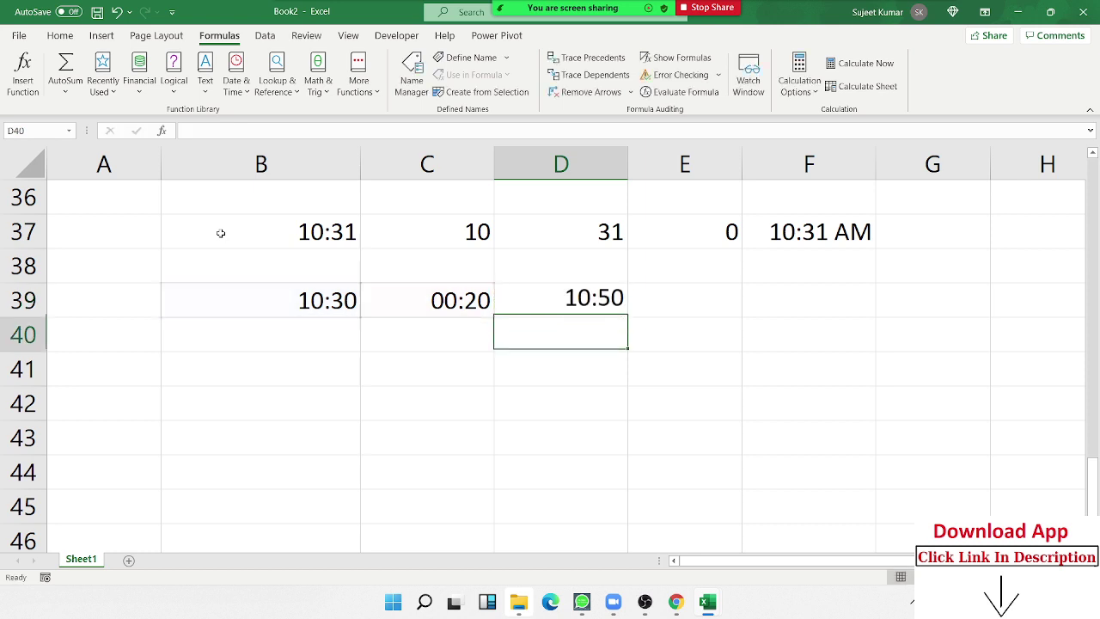
{"action": "key", "text": "Left"}
{"action": "key", "text": "Left"}
- Copy 10:30 down into B40 and enter 20 minutes in C40
{"action": "key", "text": "ctrl+d"}
{"action": "key", "text": "Right"}
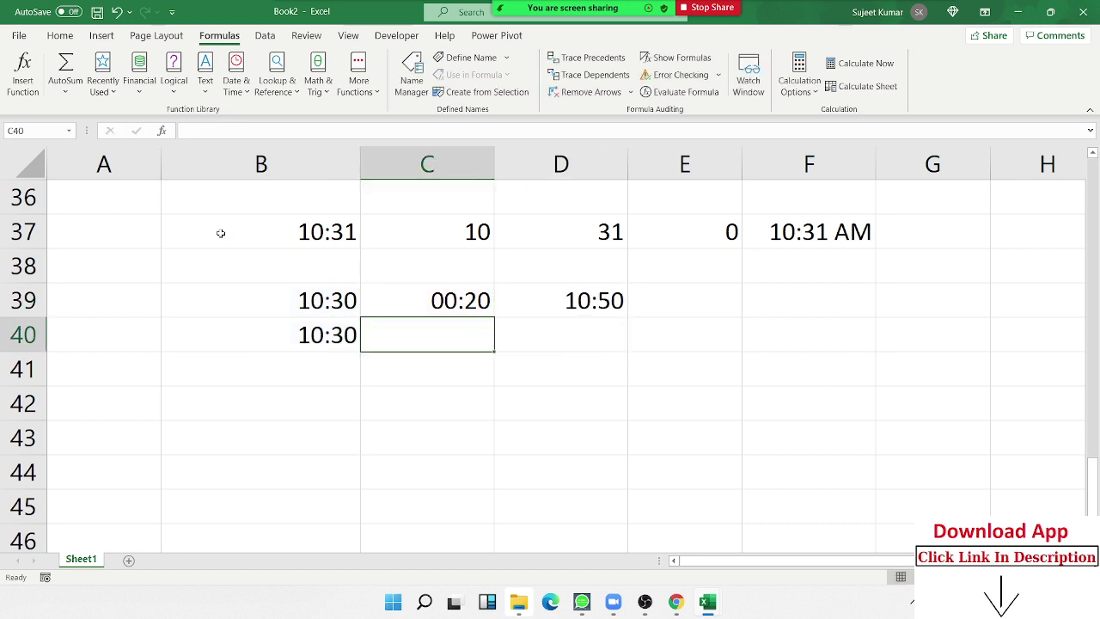
{"action": "key", "text": "F2"}
{"action": "type", "text": "20"}
{"action": "key", "text": "Return"}
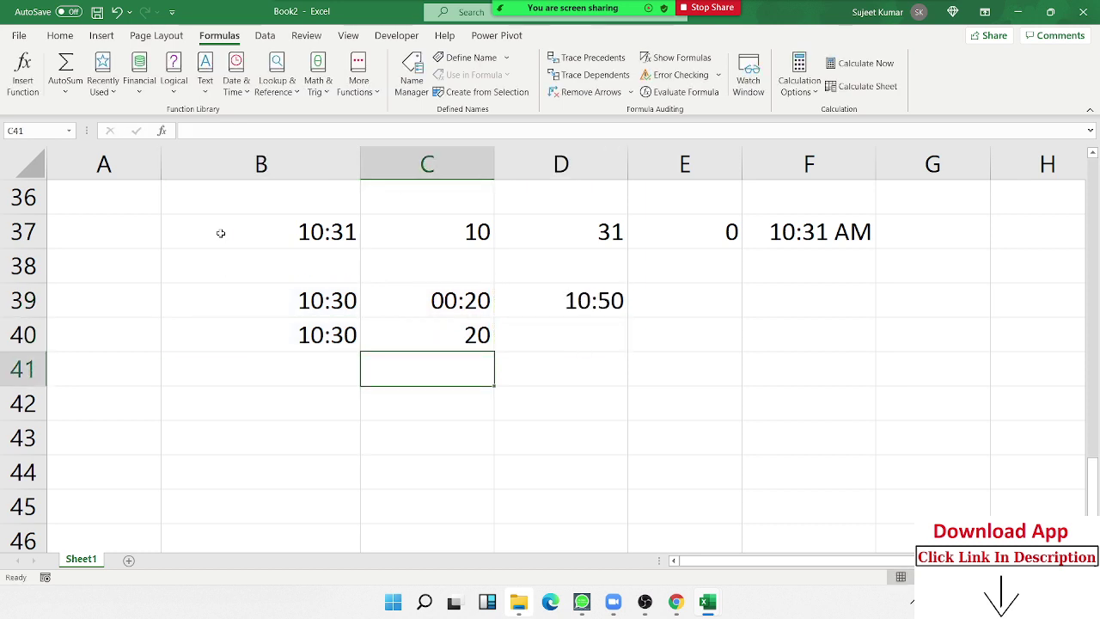
{"action": "key", "text": "Up"}
- Type the note 1=24h in C41
{"action": "key", "text": "Down"}
{"action": "type", "text": "1"}
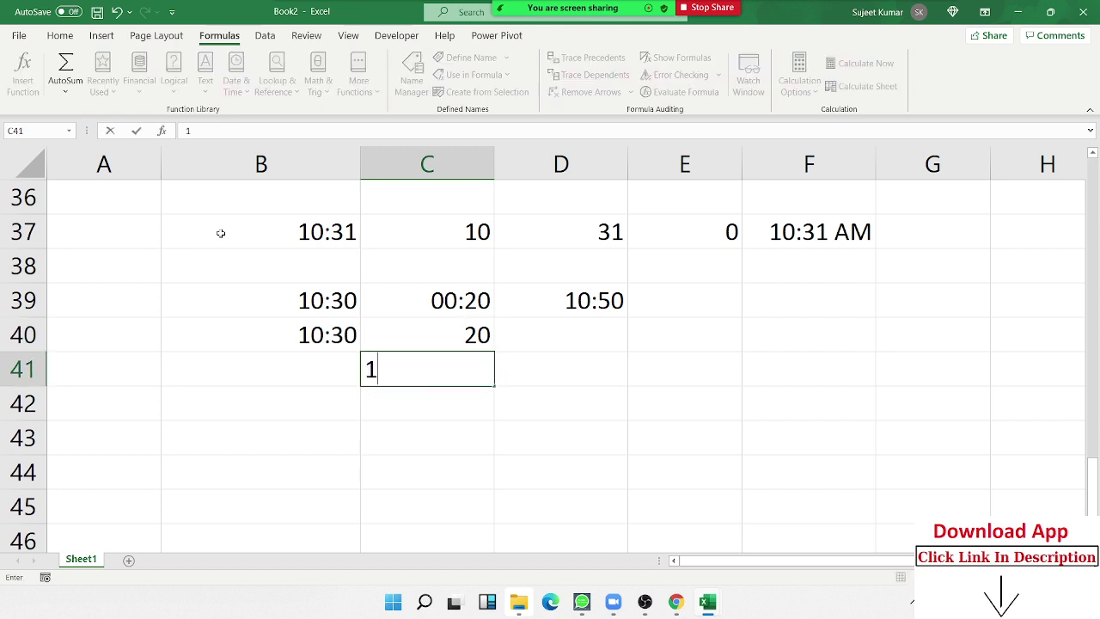
{"action": "type", "text": "=24"}
{"action": "type", "text": "j"}
{"action": "key", "text": "BackSpace"}
{"action": "type", "text": "h"}
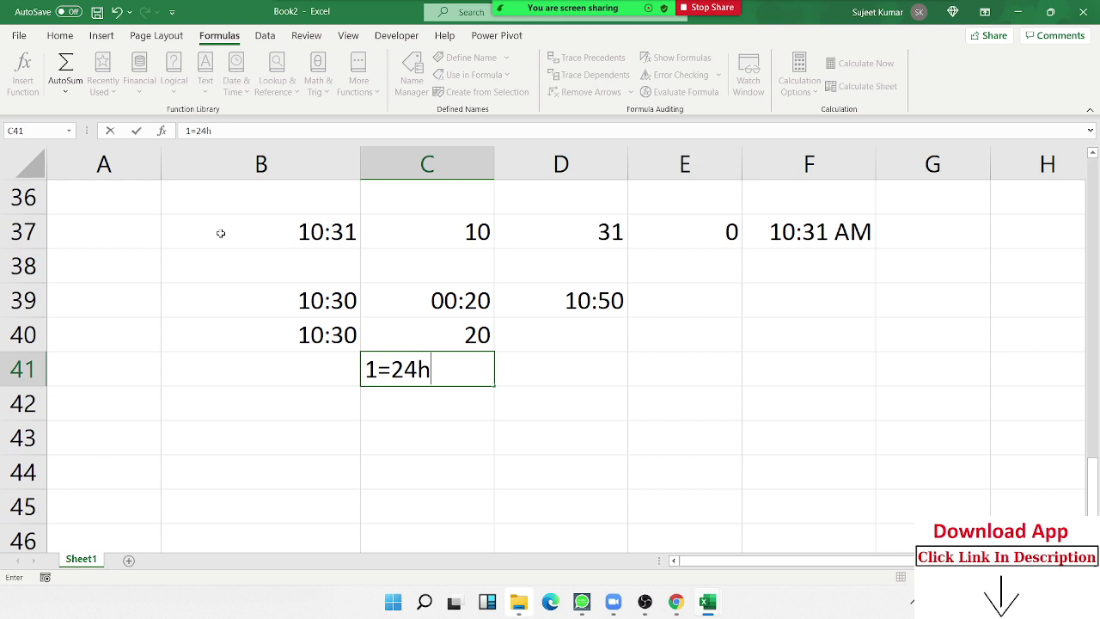
{"action": "key", "text": "Return"}
{"action": "key", "text": "Up"}
{"action": "key", "text": "Up"}
- Enter =B40+TIME(0,C40,0) in D40 to add 20 minutes, giving 10:50
{"action": "key", "text": "Right"}
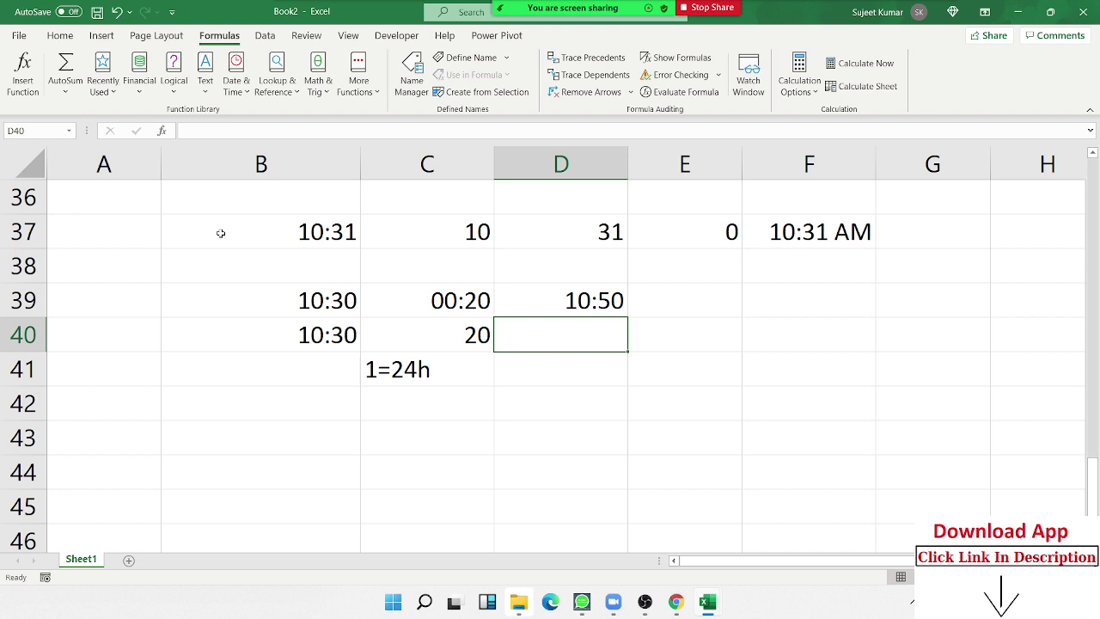
{"action": "type", "text": "="}
{"action": "key", "text": "Left"}
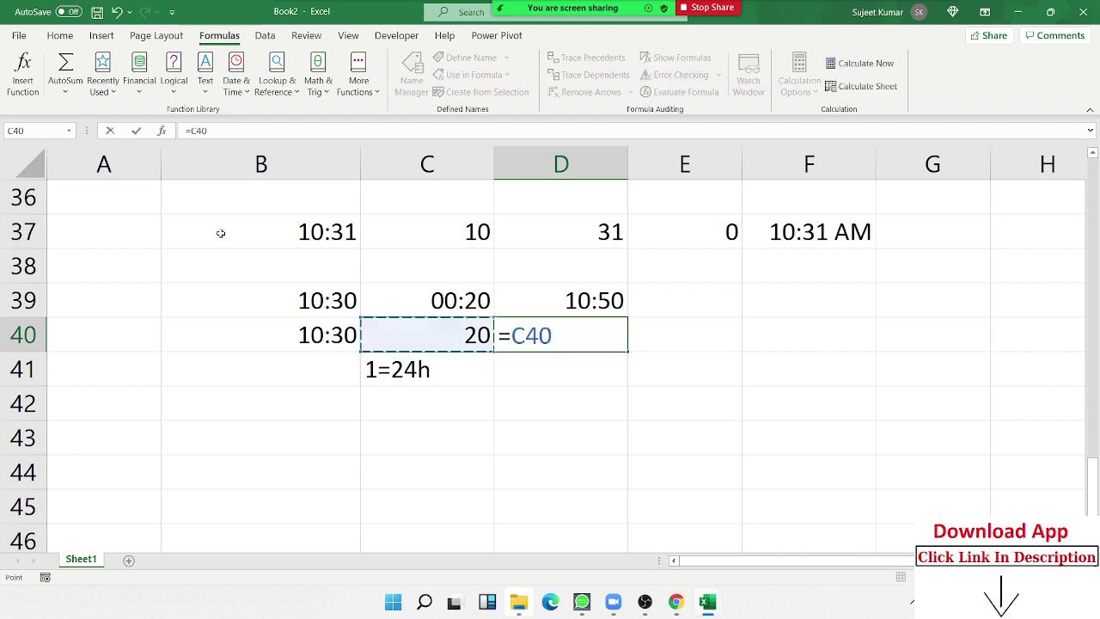
{"action": "key", "text": "Left"}
{"action": "type", "text": "+t"}
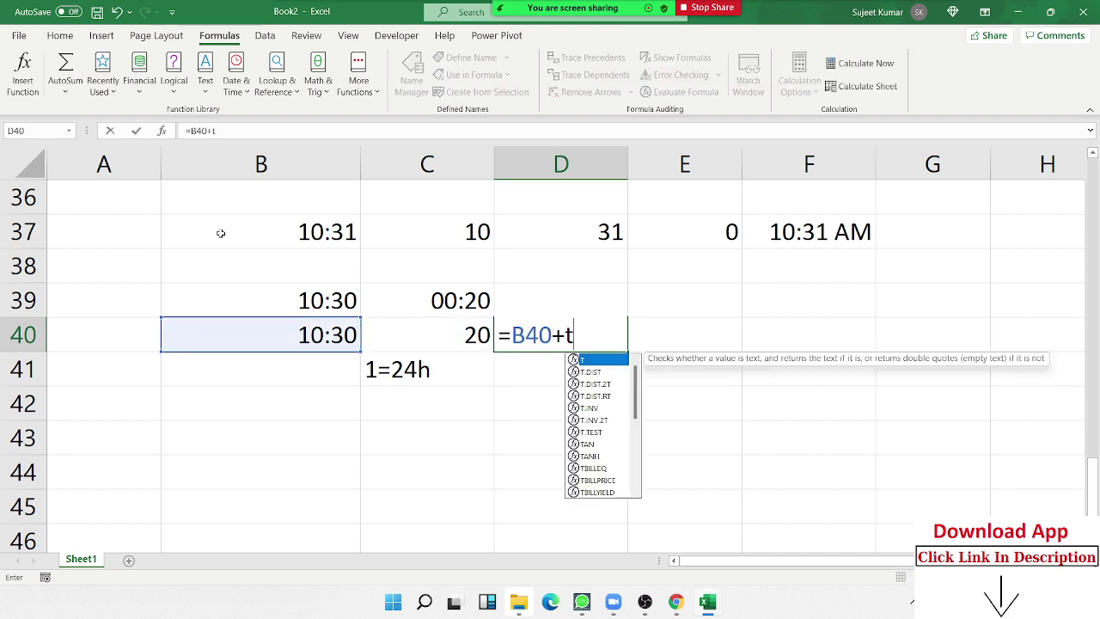
{"action": "type", "text": "i"}
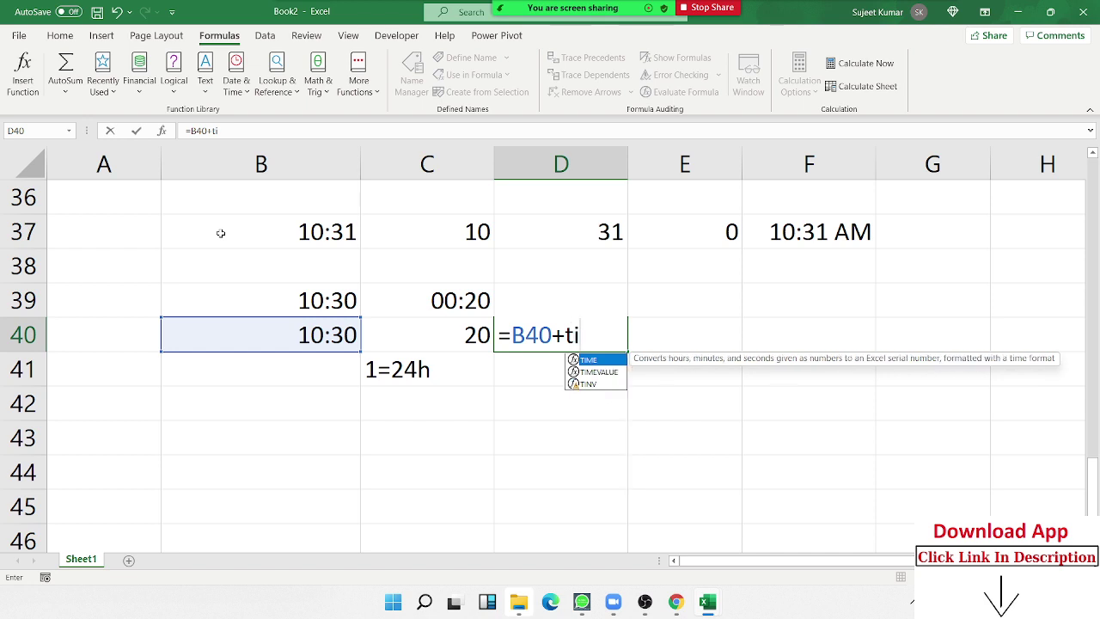
{"action": "key", "text": "Tab"}
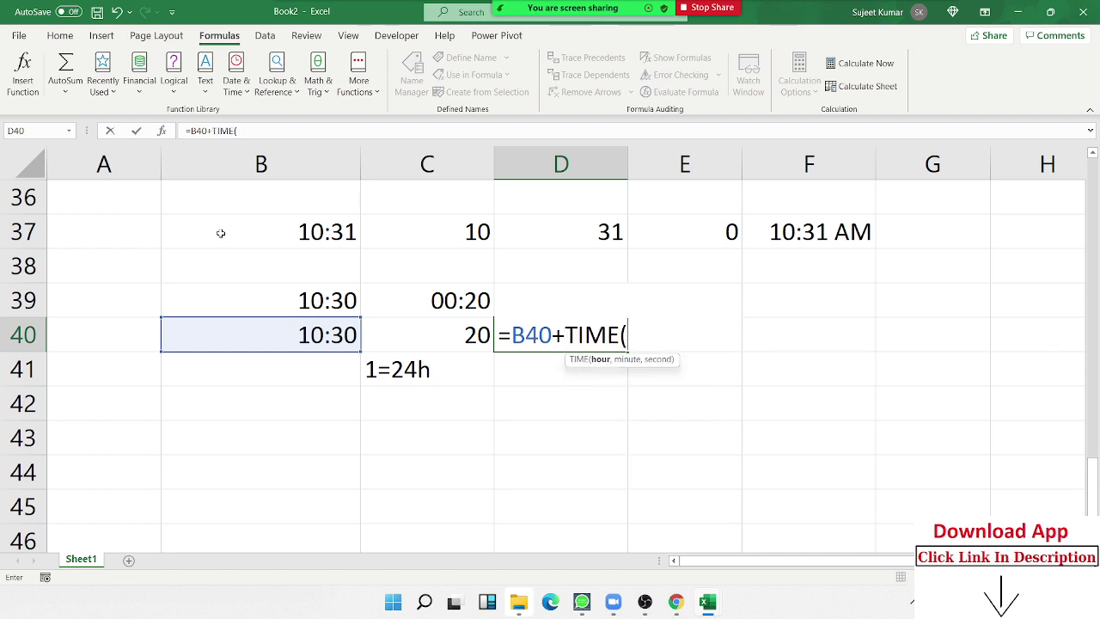
{"action": "key", "text": "Left"}
{"action": "key", "text": "Right"}
{"action": "key", "text": "BackSpace"}
{"action": "type", "text": "0,"}
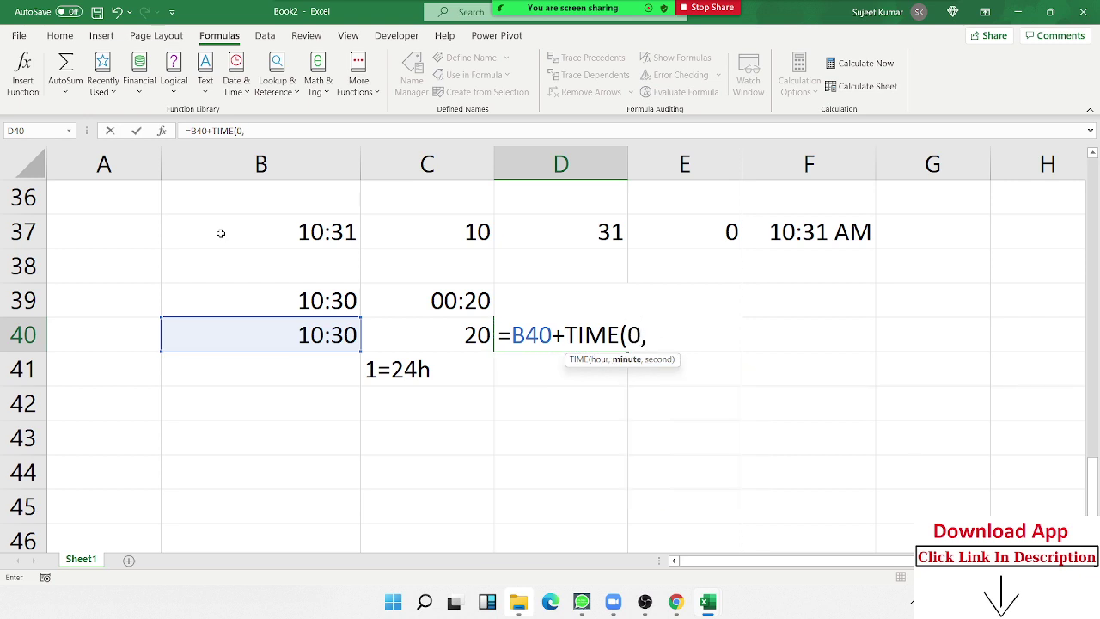
{"action": "key", "text": "Left"}
{"action": "type", "text": ",0"}
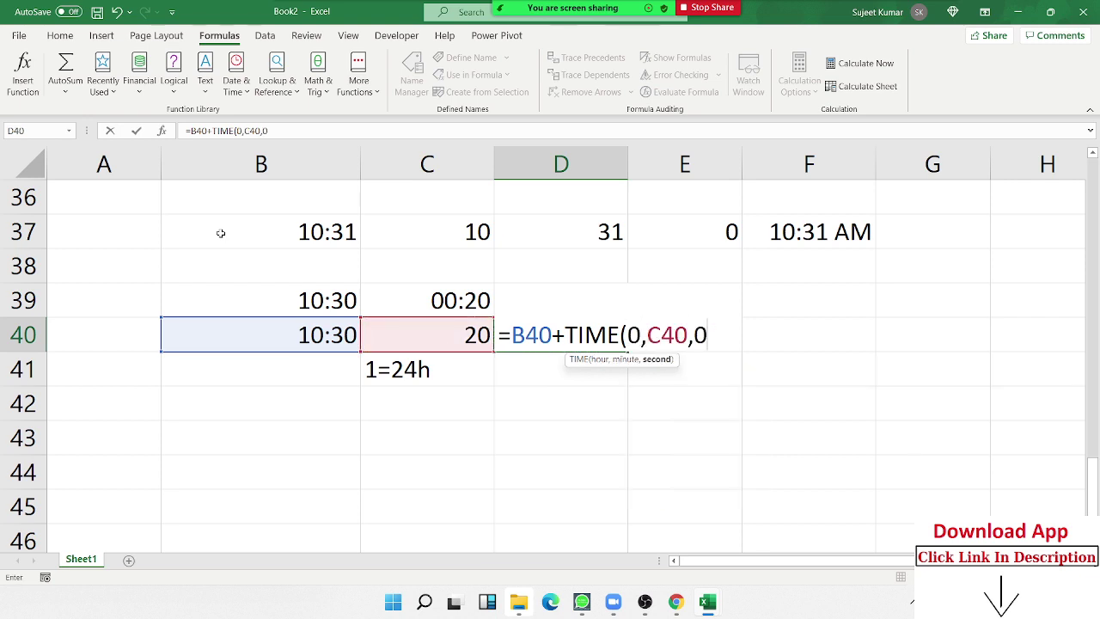
{"action": "type", "text": ")"}
{"action": "key", "text": "Return"}
{"action": "key", "text": "Up"}
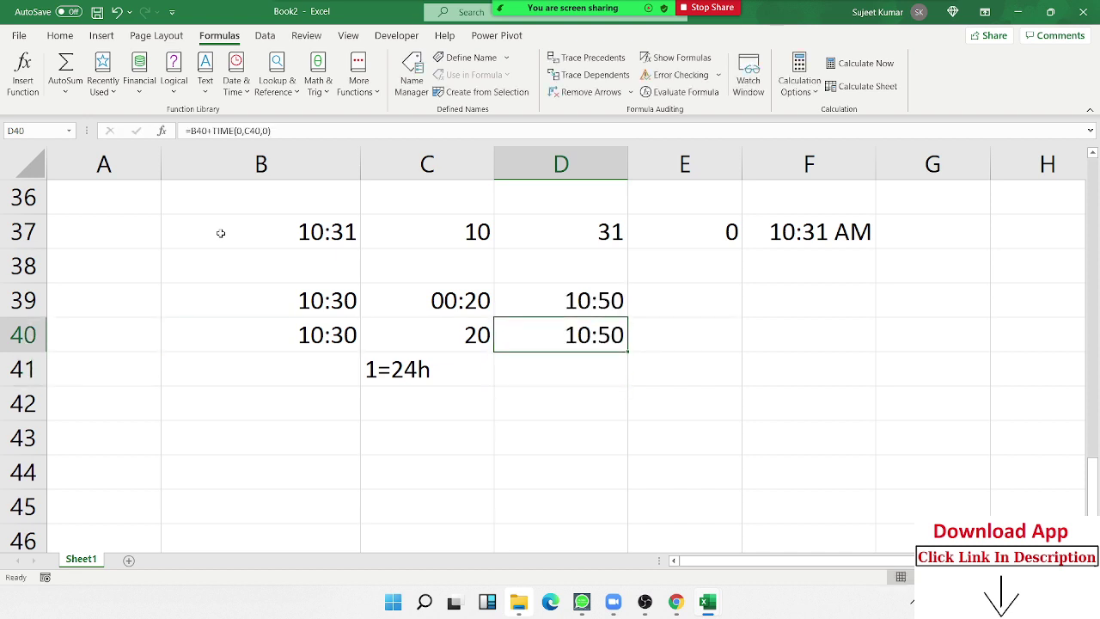
{"action": "key", "text": "Down"}
{"action": "key", "text": "Down"}
{"action": "key", "text": "Left"}
{"action": "key", "text": "Left"}
{"action": "key", "text": "Right"}
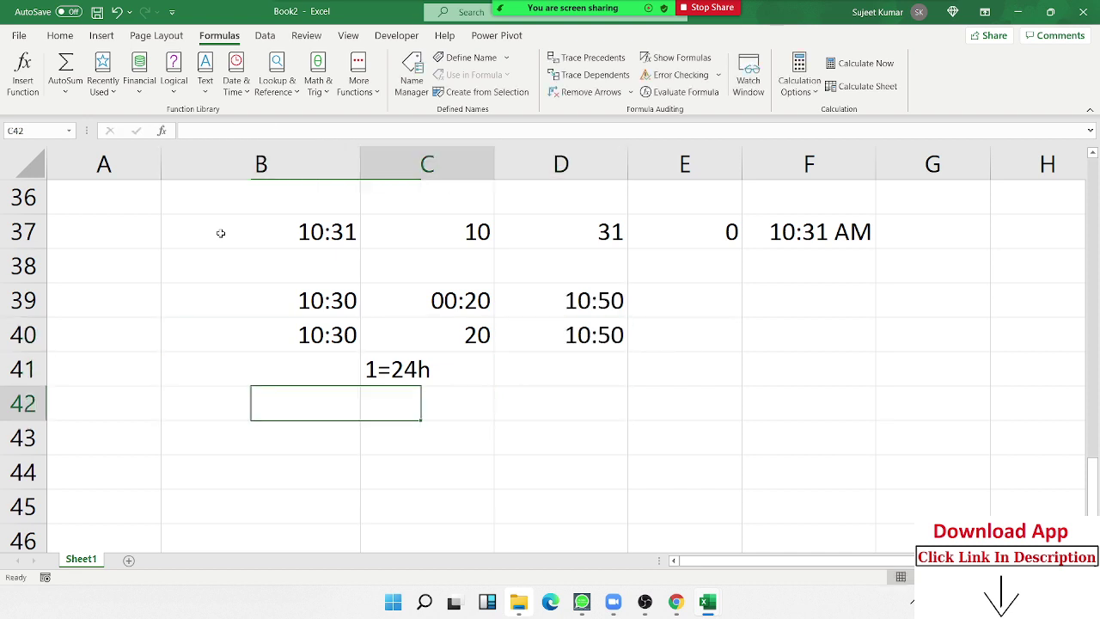
- Enter 10:30 in B43 and 20:20 in C43, correcting a mistyped first time
{"action": "key", "text": "Left"}
{"action": "key", "text": "Down"}
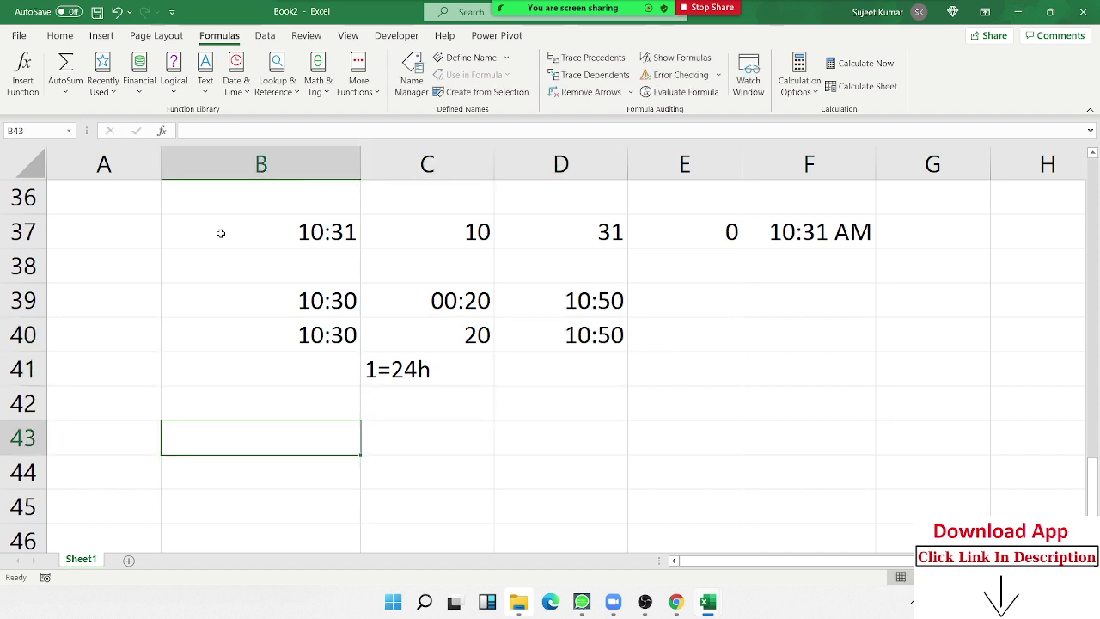
{"action": "type", "text": "10"}
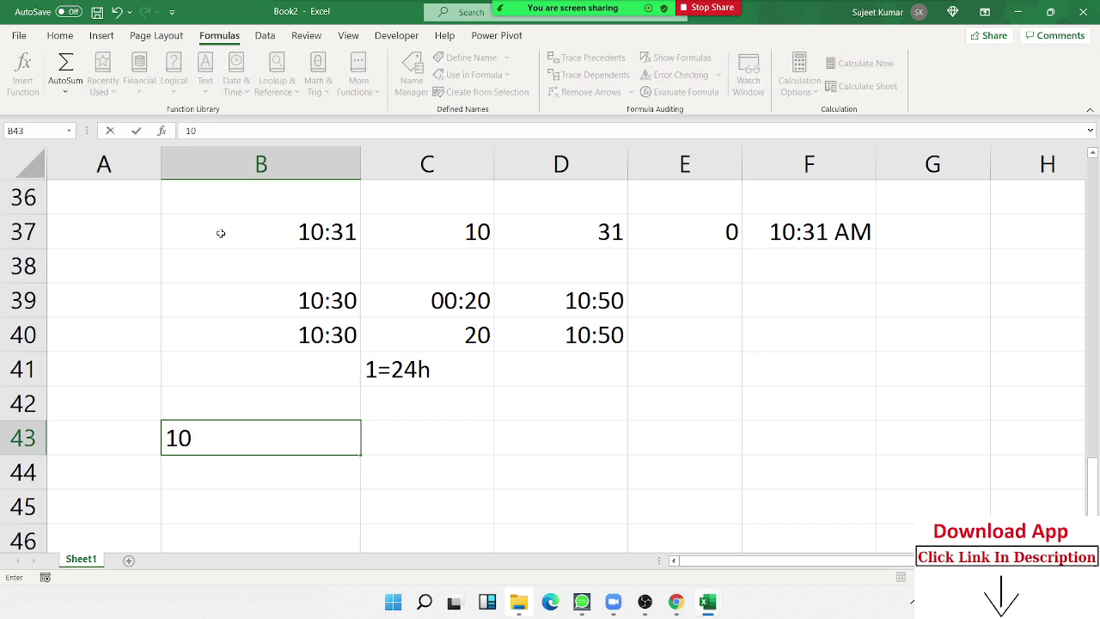
{"action": "type", "text": "\""}
{"action": "type", "text": "20"}
{"action": "key", "text": "Return"}
{"action": "key", "text": "Up"}
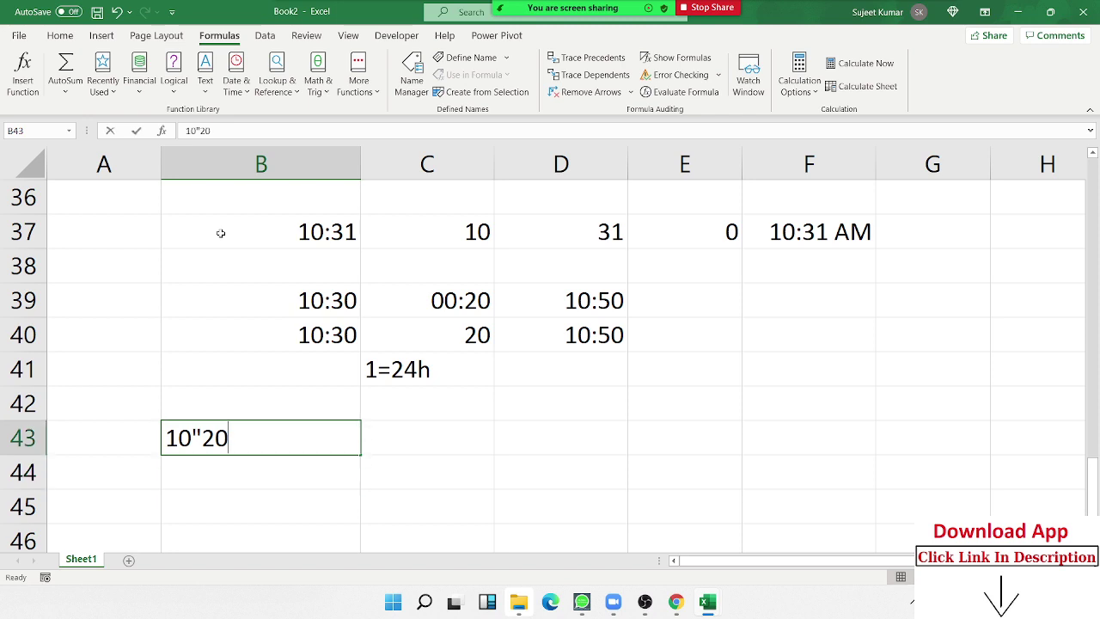
{"action": "type", "text": "10:30"}
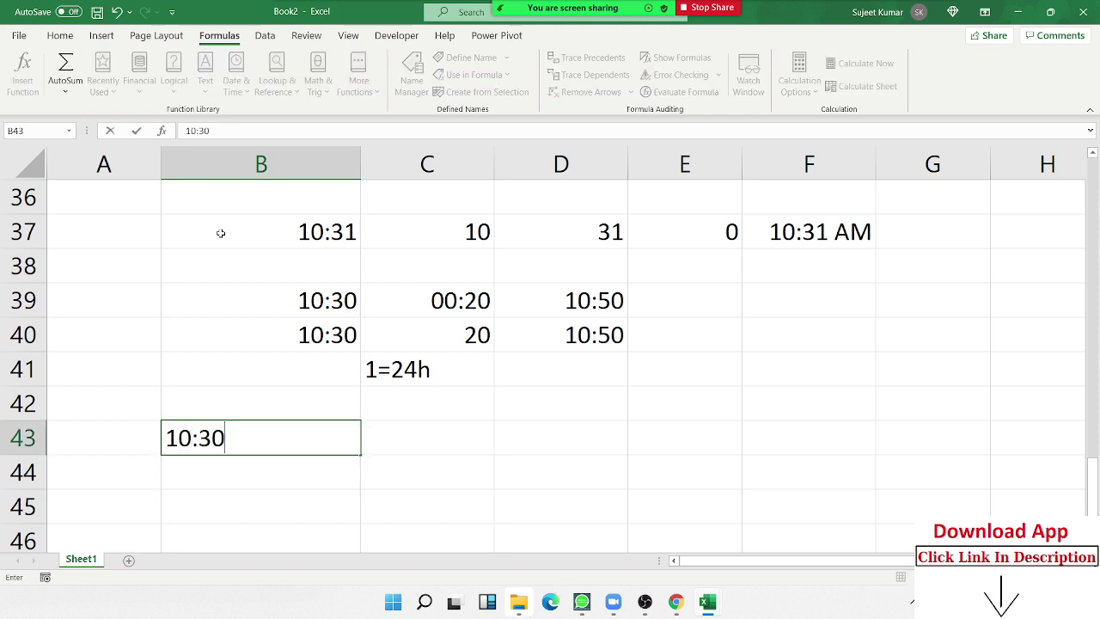
{"action": "key", "text": "Tab"}
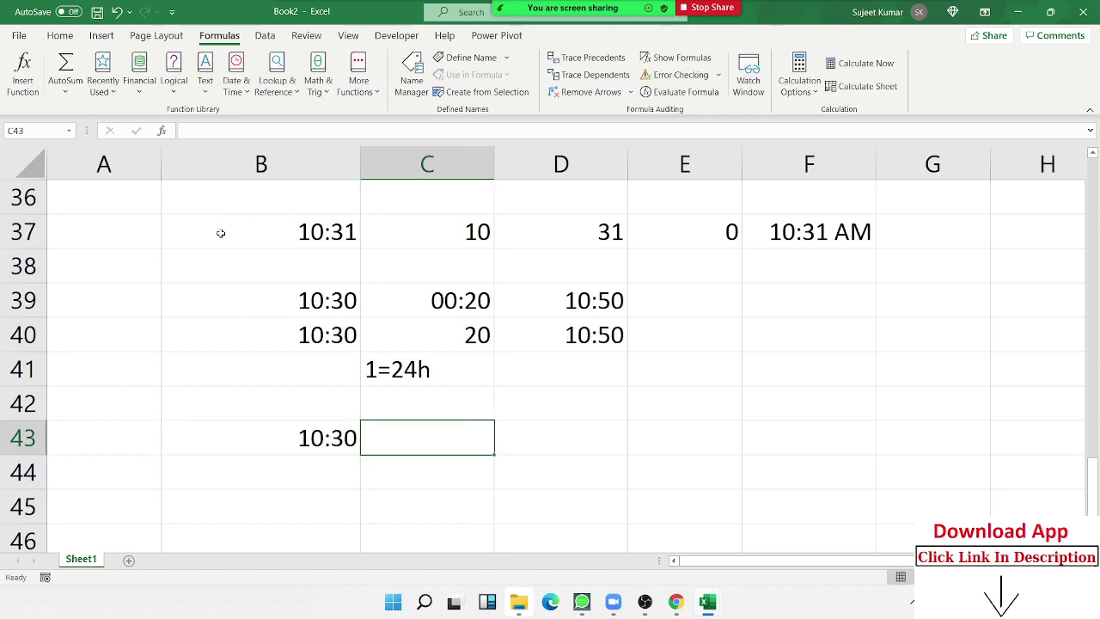
{"action": "type", "text": "20:20"}
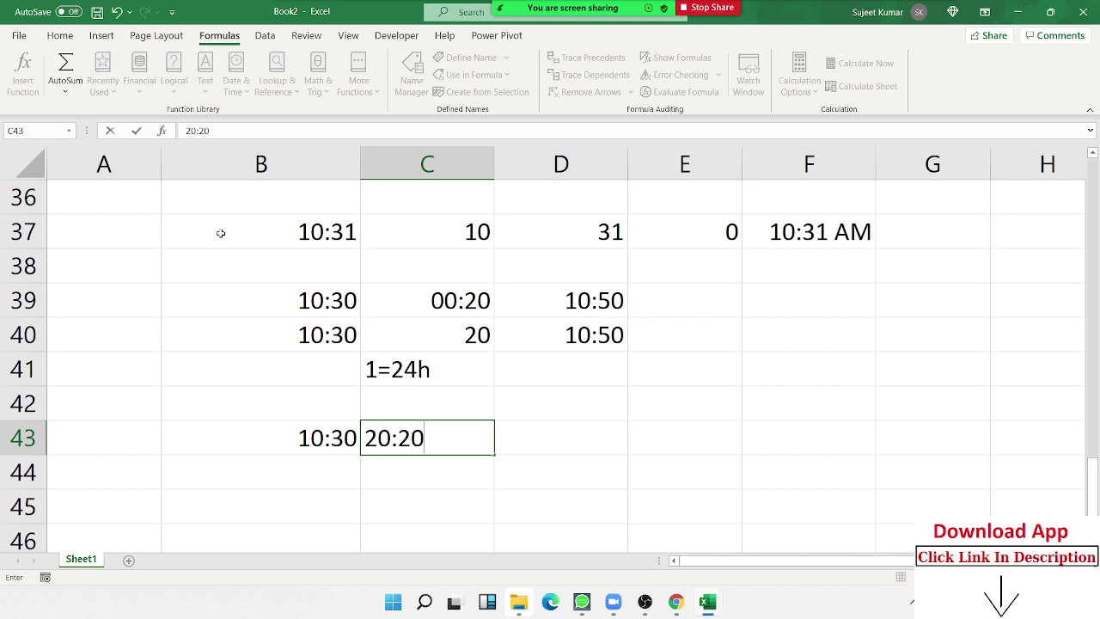
{"action": "key", "text": "Return"}
{"action": "key", "text": "Up"}
{"action": "key", "text": "Up"}
{"action": "key", "text": "Up"}
{"action": "key", "text": "Up"}
{"action": "key", "text": "Up"}
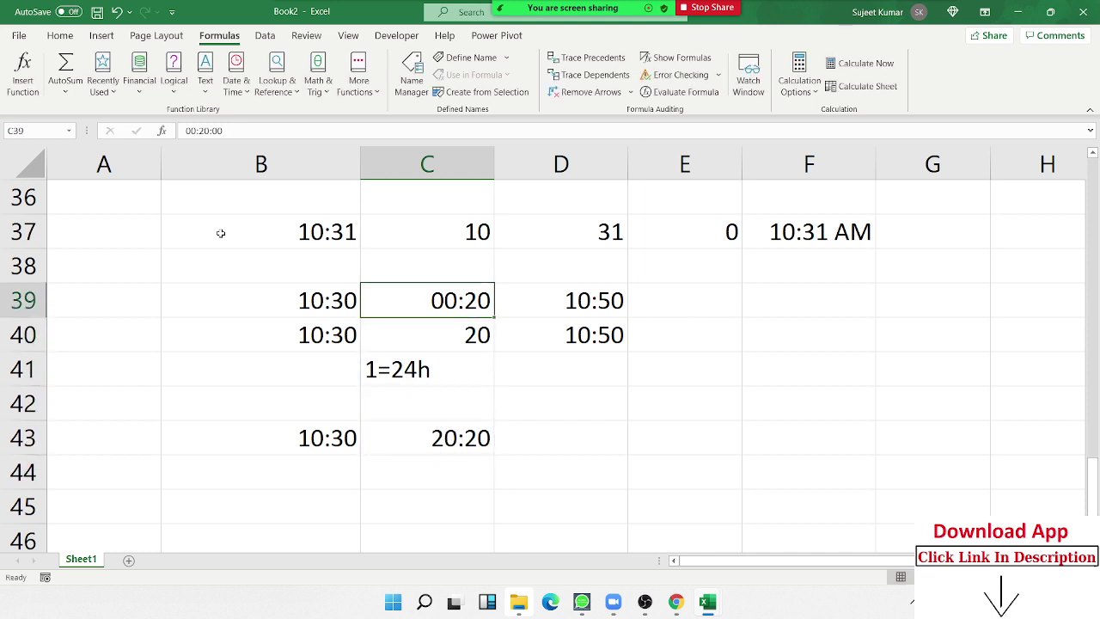
{"action": "key", "text": "Left"}
{"action": "key", "text": "Right"}
{"action": "key", "text": "Right"}
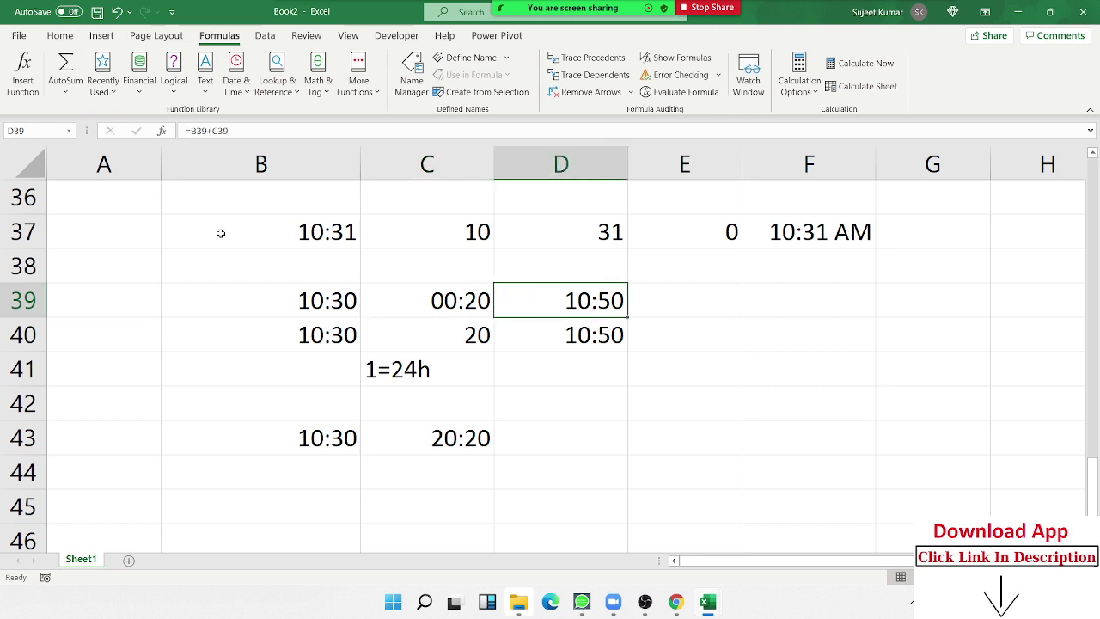
{"action": "key", "text": "Down"}
{"action": "key", "text": "Left"}
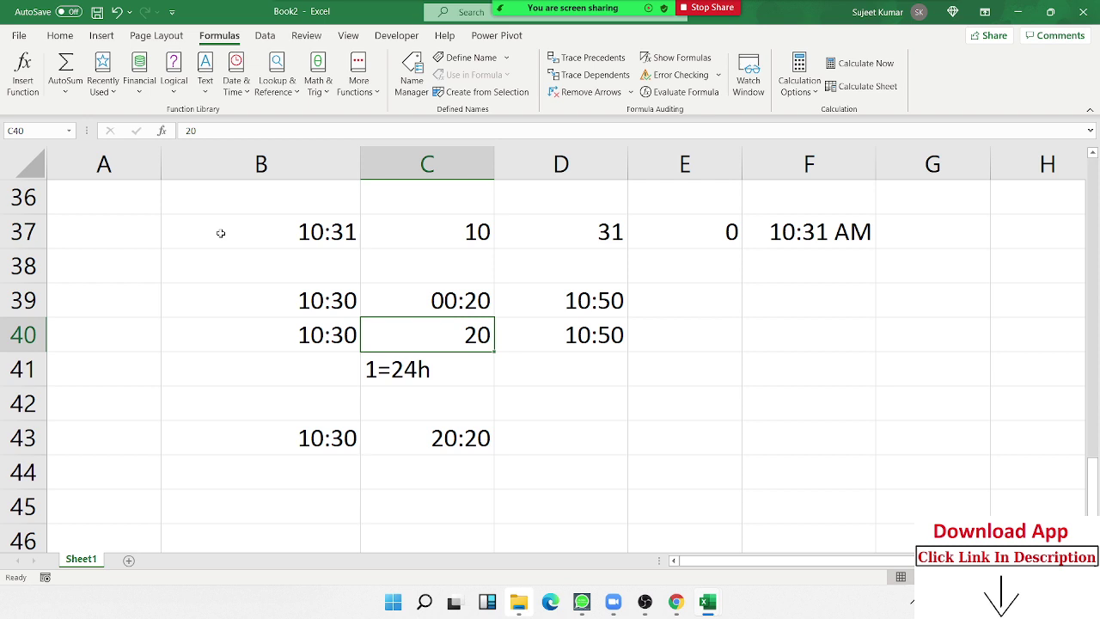
{"action": "key", "text": "Down"}
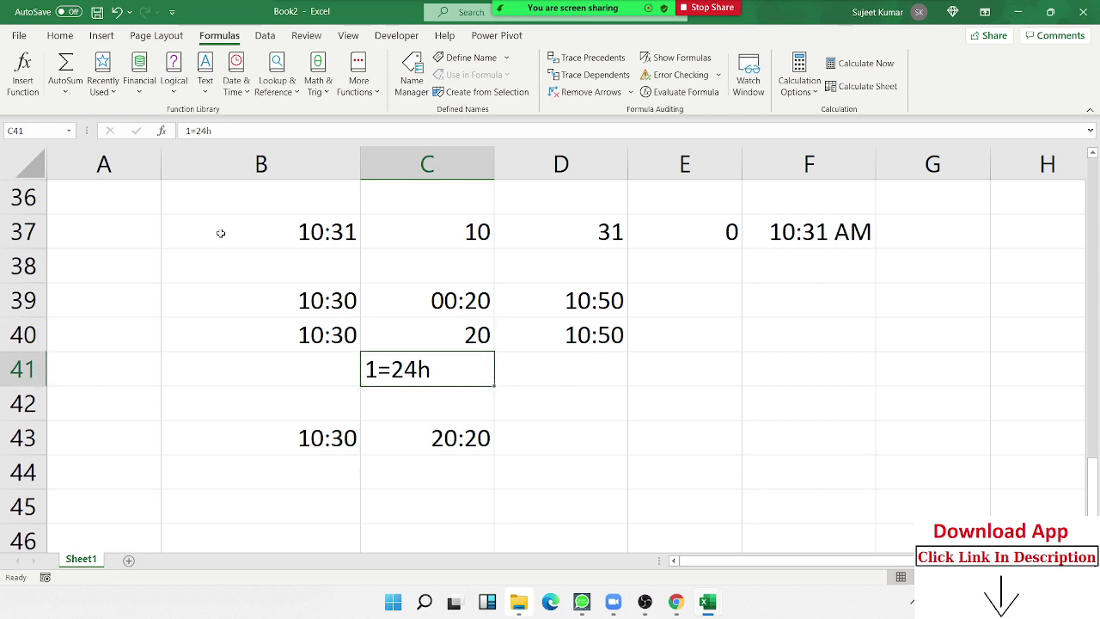
{"action": "key", "text": "Up"}
{"action": "key", "text": "Right"}
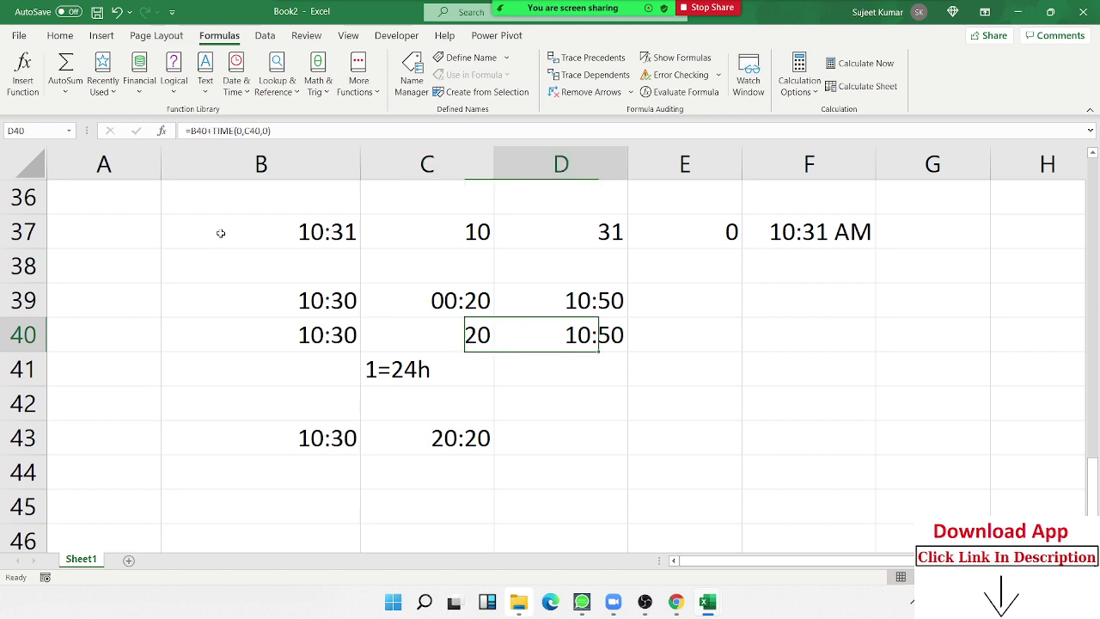
{"action": "key", "text": "F2"}
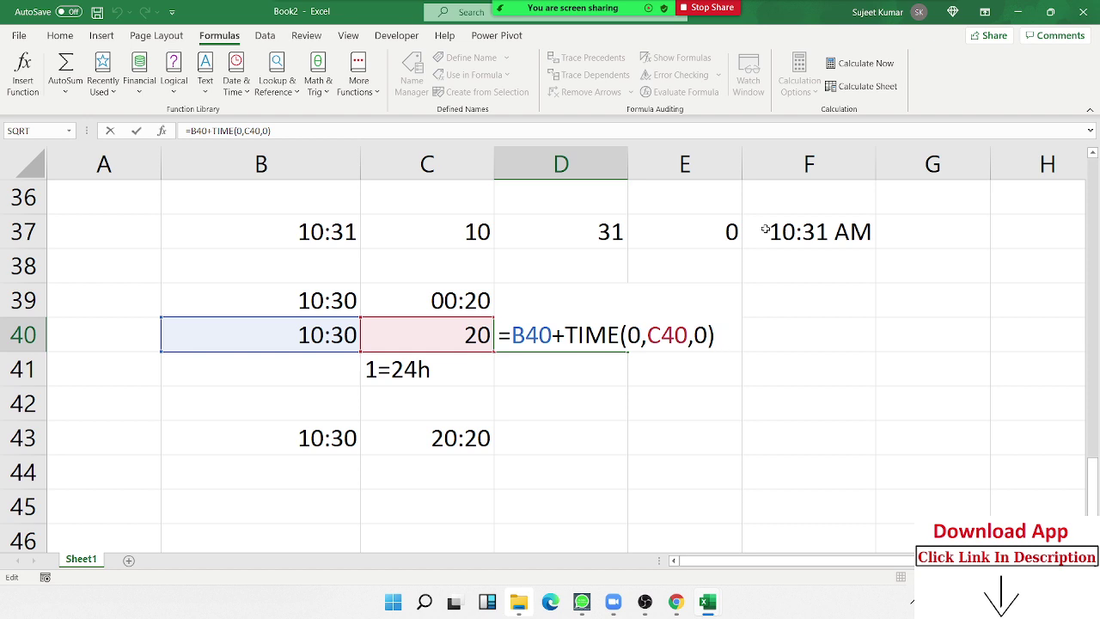
{"action": "left_click", "coordinate": [705, 340]}
{"action": "key", "text": "Return"}
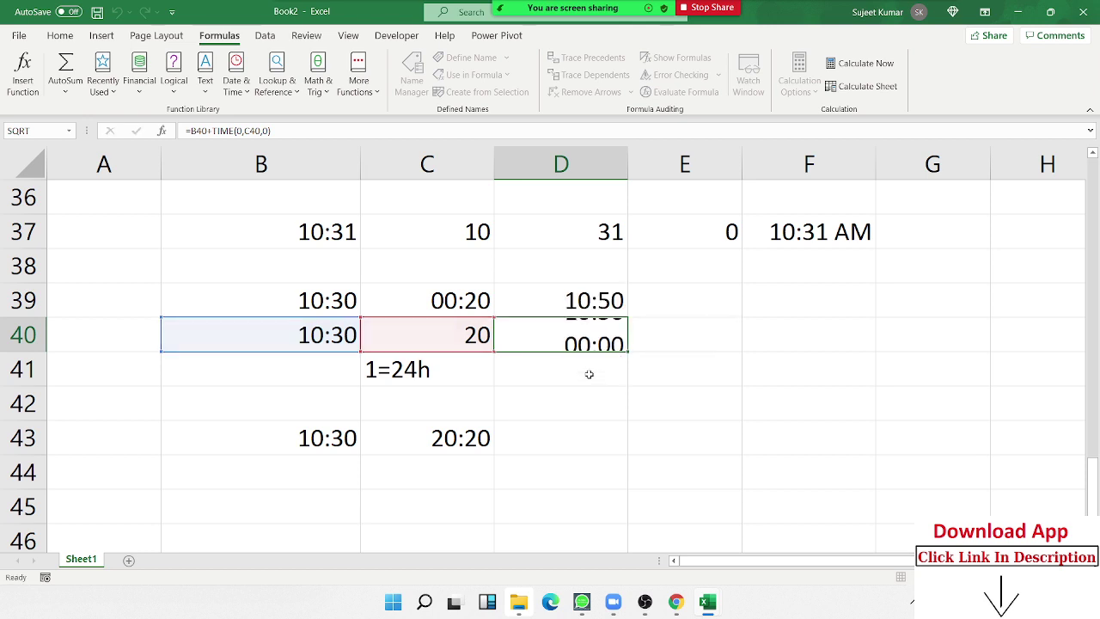
{"action": "left_click", "coordinate": [468, 438]}
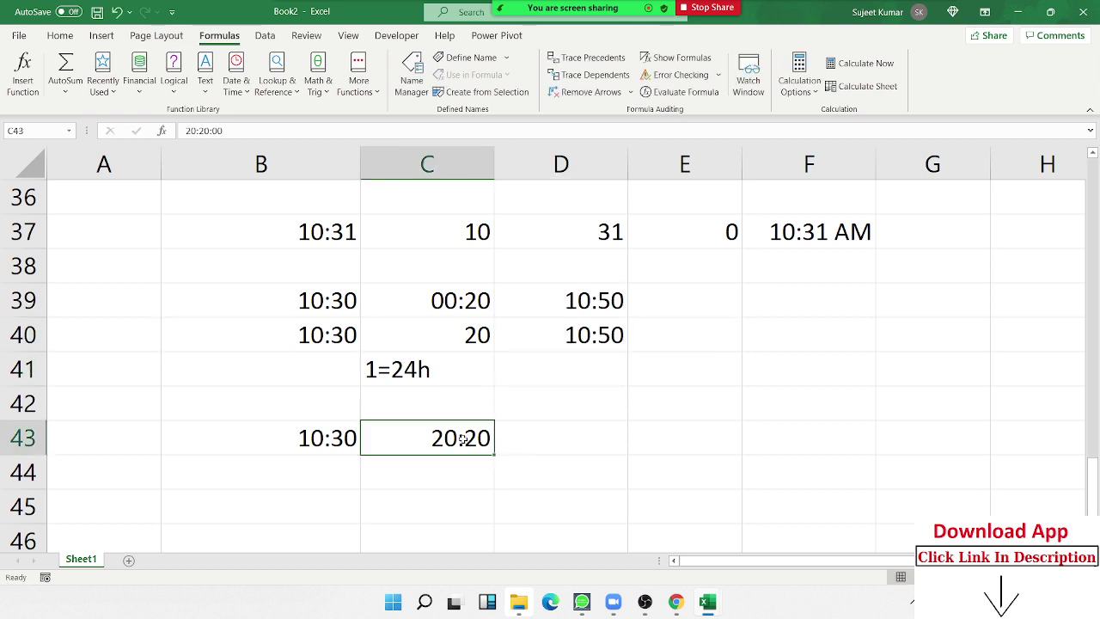
{"action": "left_click", "coordinate": [536, 443]}
{"action": "scroll", "coordinate": [536, 442], "scroll_direction": "down", "scroll_amount": 2}
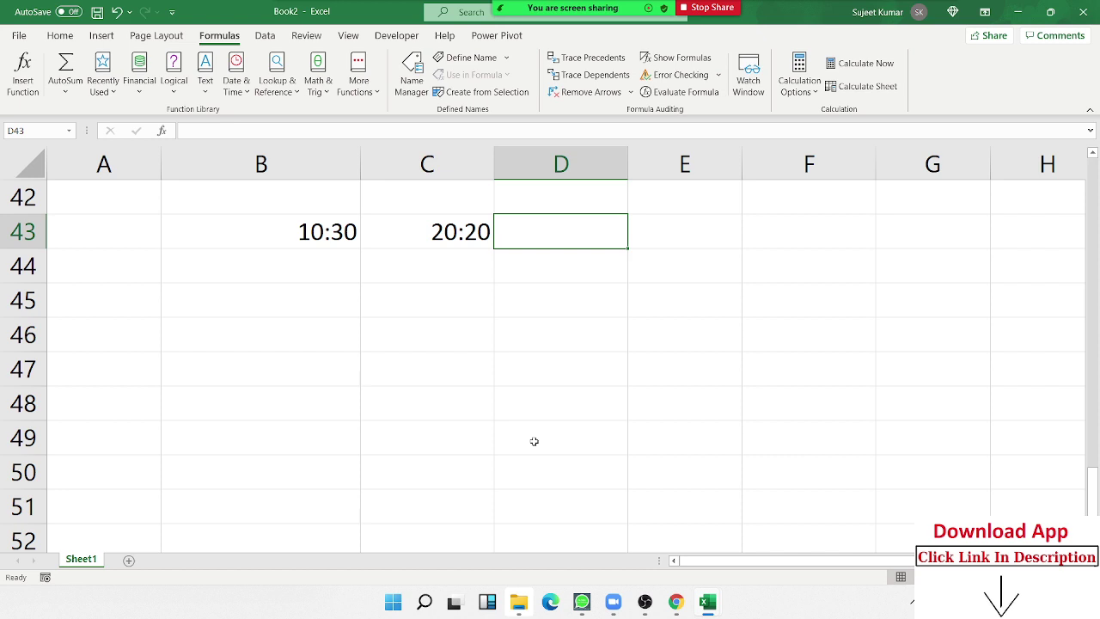
- Enter =C43-B43 in D43 to get the 09:50 duration
{"action": "type", "text": "="}
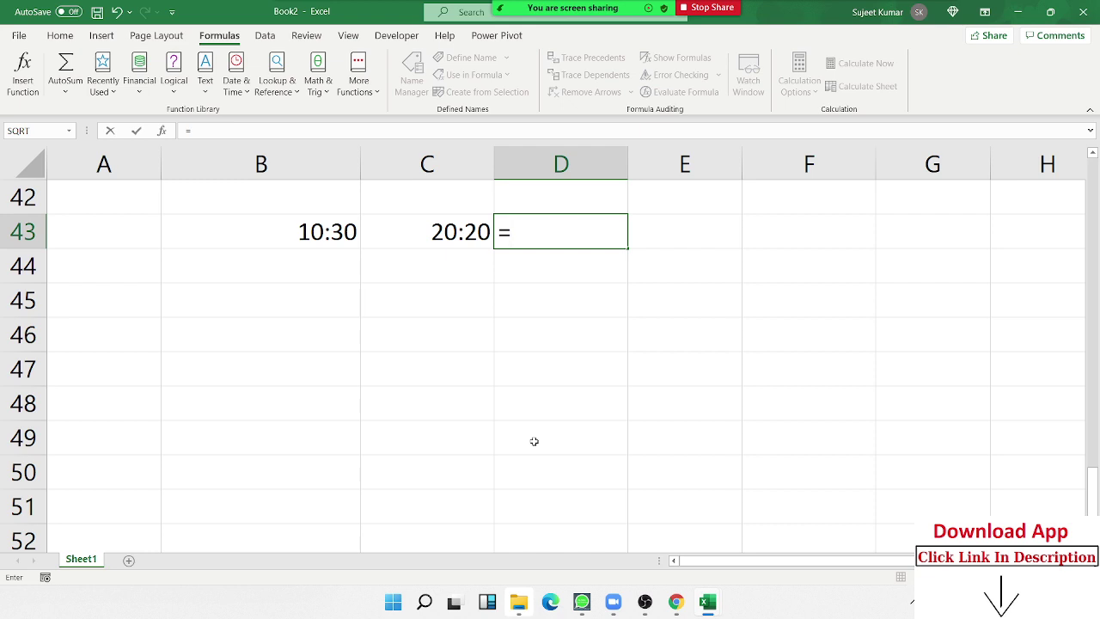
{"action": "key", "text": "Left"}
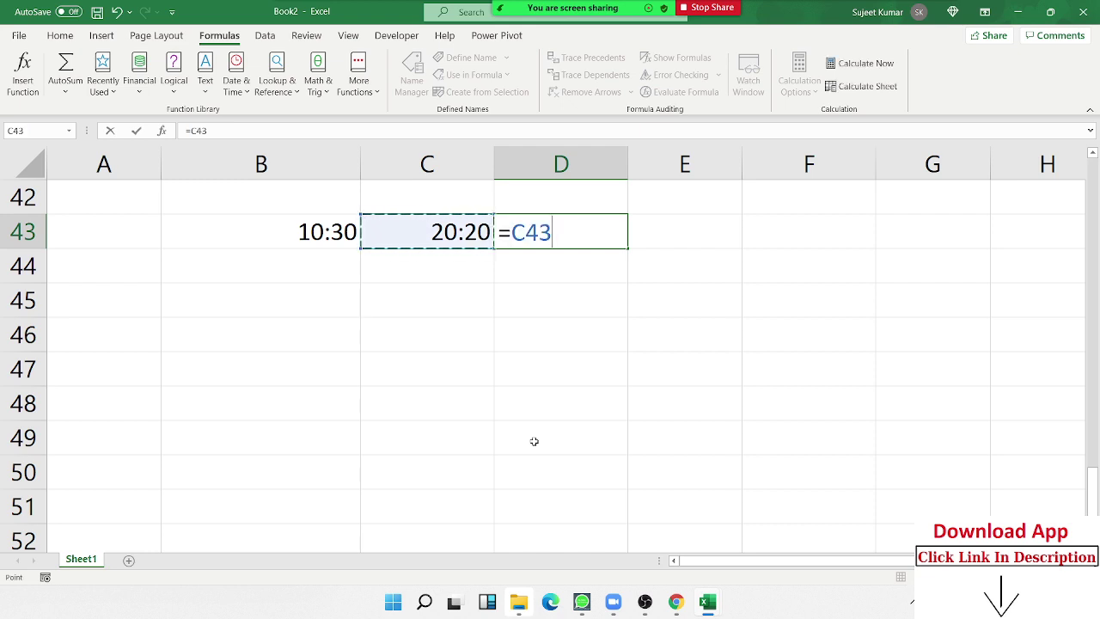
{"action": "type", "text": "-"}
{"action": "key", "text": "Left"}
{"action": "key", "text": "Left"}
{"action": "key", "text": "Return"}
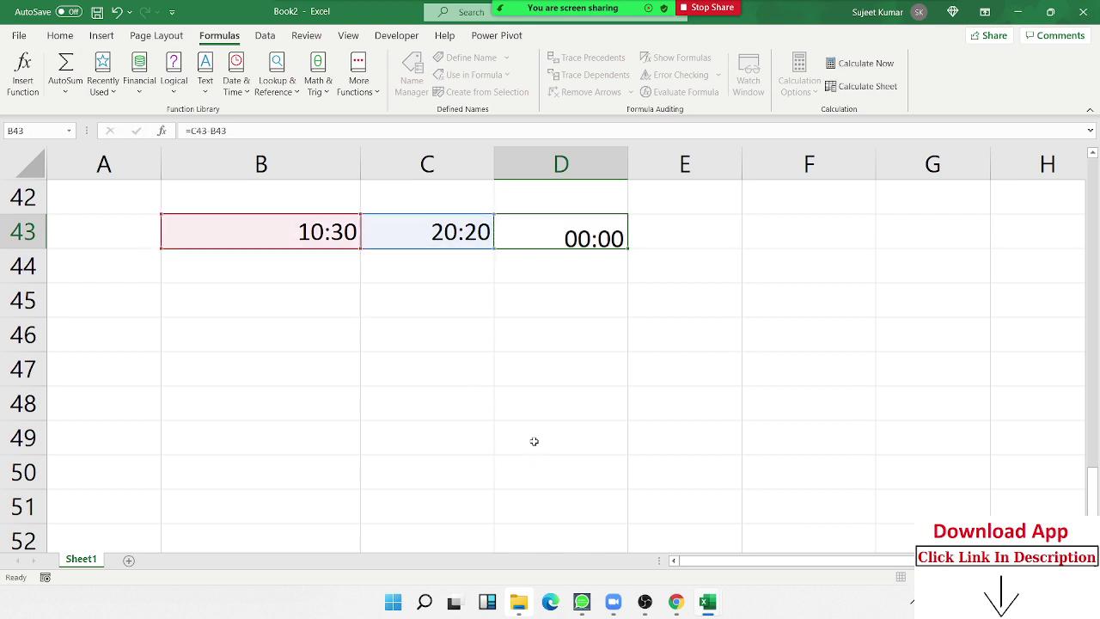
{"action": "key", "text": "Up"}
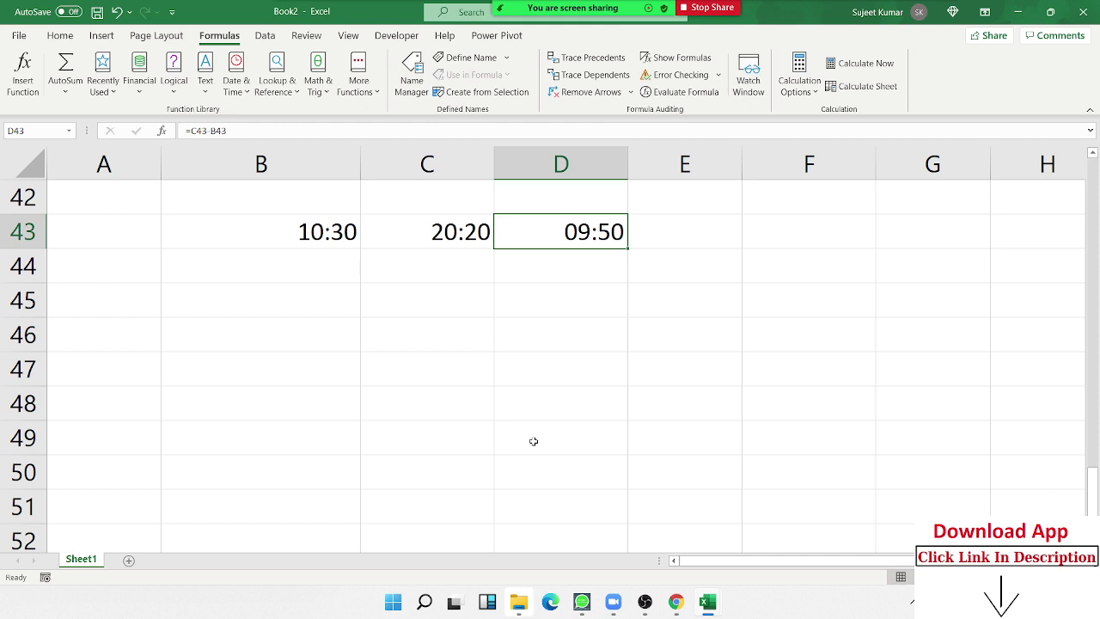
{"action": "key", "text": "Down"}
{"action": "key", "text": "Left"}
{"action": "key", "text": "Left"}
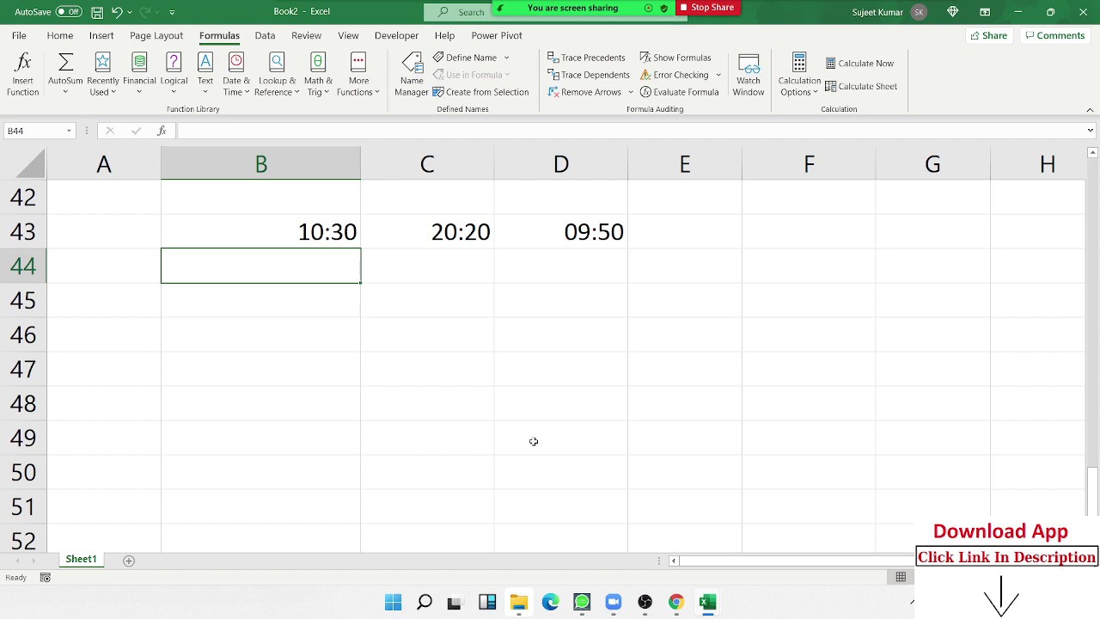
- Enter date-times 2/9 10:30 in B44 and 3/9 4:00 in C44
{"action": "type", "text": "2/"}
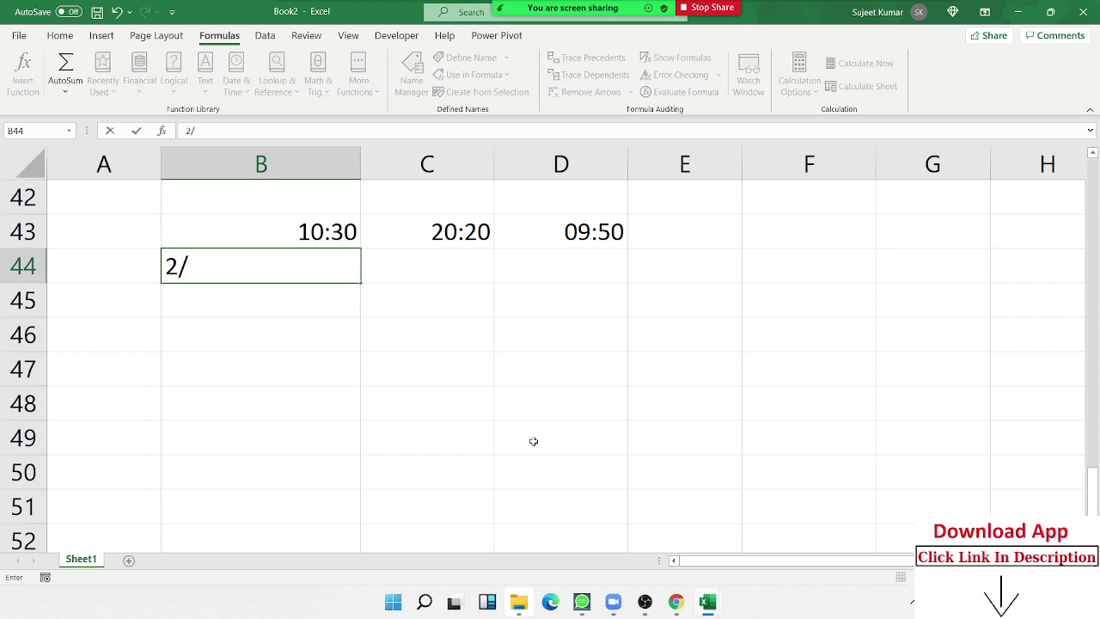
{"action": "type", "text": "9 "}
{"action": "type", "text": "10:"}
{"action": "type", "text": "30"}
{"action": "key", "text": "Return"}
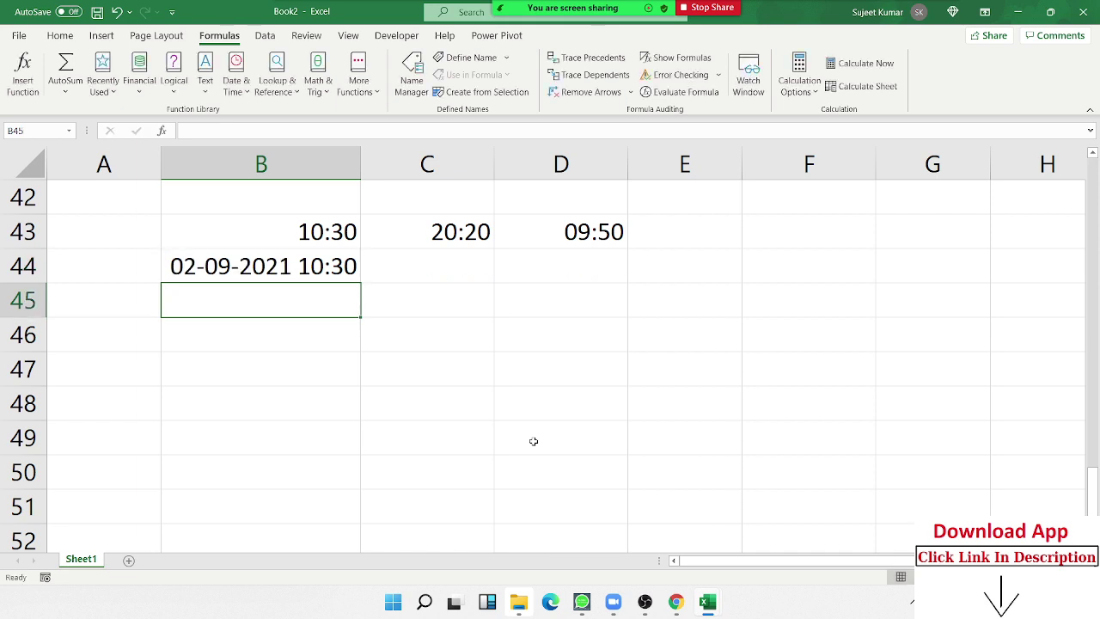
{"action": "key", "text": "Up"}
{"action": "key", "text": "Right"}
{"action": "type", "text": "3"}
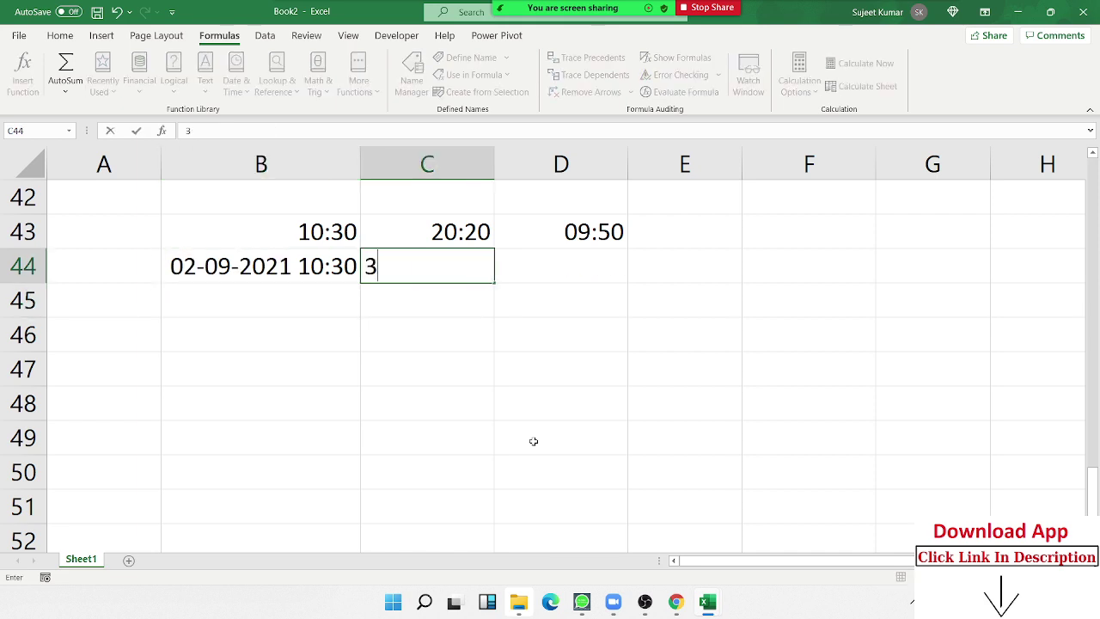
{"action": "type", "text": "/9"}
{"action": "type", "text": " 4"}
{"action": "type", "text": ":00"}
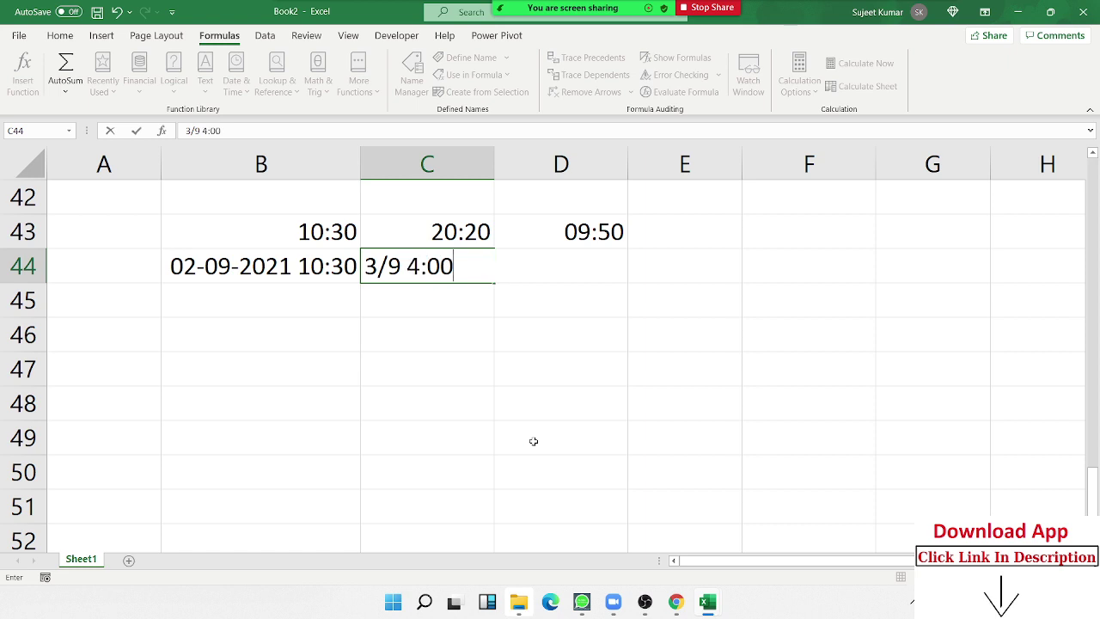
{"action": "key", "text": "Tab"}
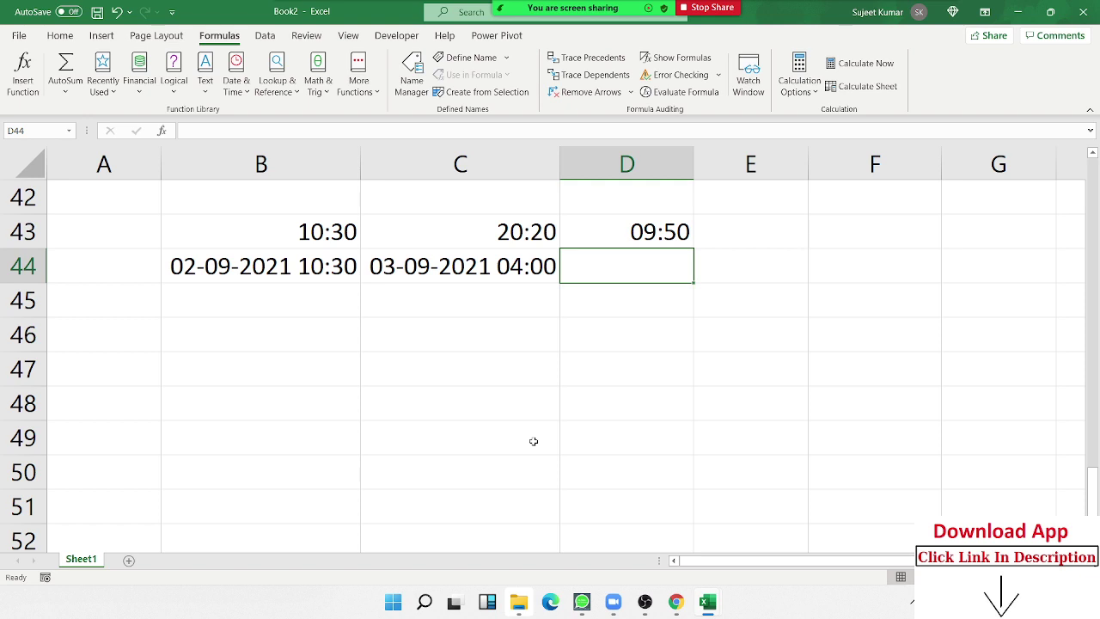
- Enter times 10:00 in B45 and 04:00 in C45
{"action": "key", "text": "Left"}
{"action": "key", "text": "Left"}
{"action": "key", "text": "Down"}
{"action": "key", "text": "Left"}
{"action": "key", "text": "Right"}
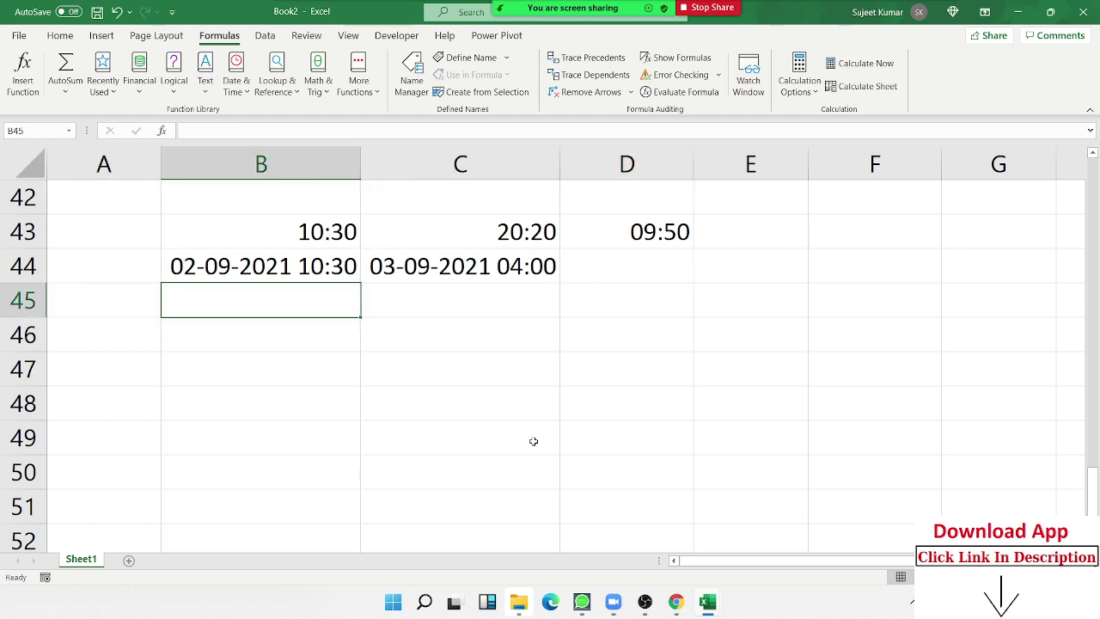
{"action": "type", "text": "10:00"}
{"action": "key", "text": "ctrl+Return"}
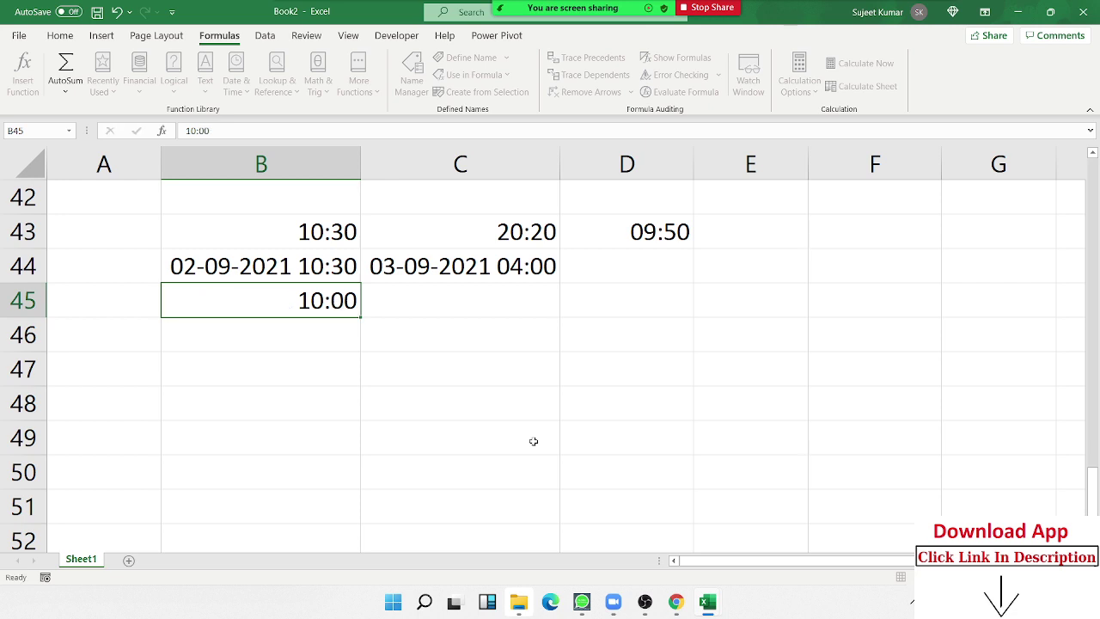
{"action": "key", "text": "Right"}
{"action": "type", "text": "5:"}
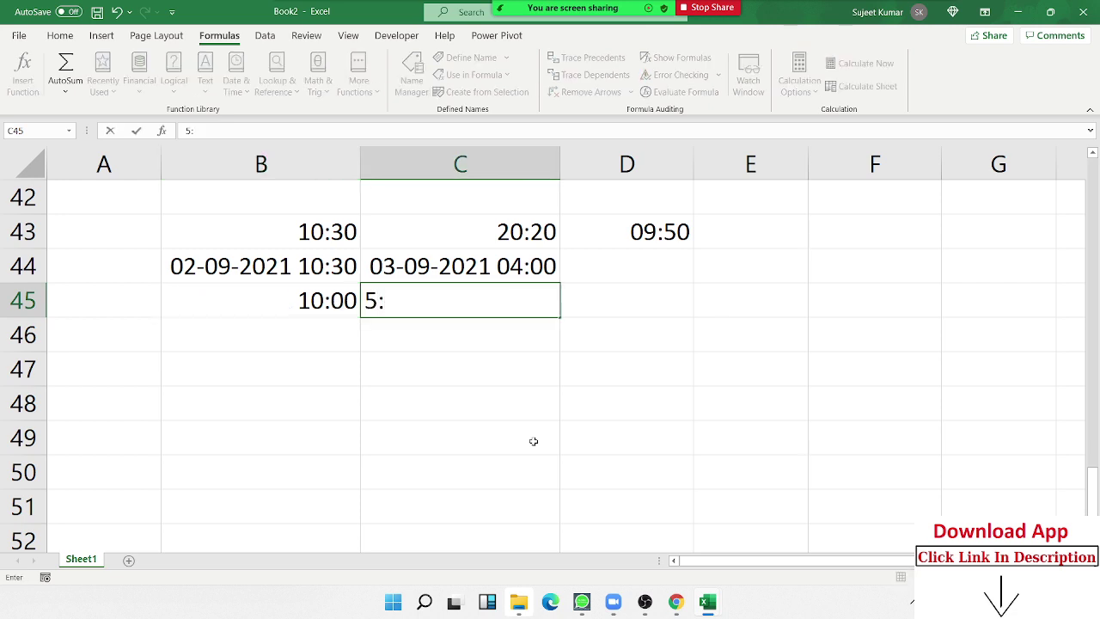
{"action": "key", "text": "BackSpace"}
{"action": "key", "text": "BackSpace"}
{"action": "type", "text": "4:0"}
{"action": "type", "text": "0"}
{"action": "key", "text": "Return"}
{"action": "key", "text": "Up"}
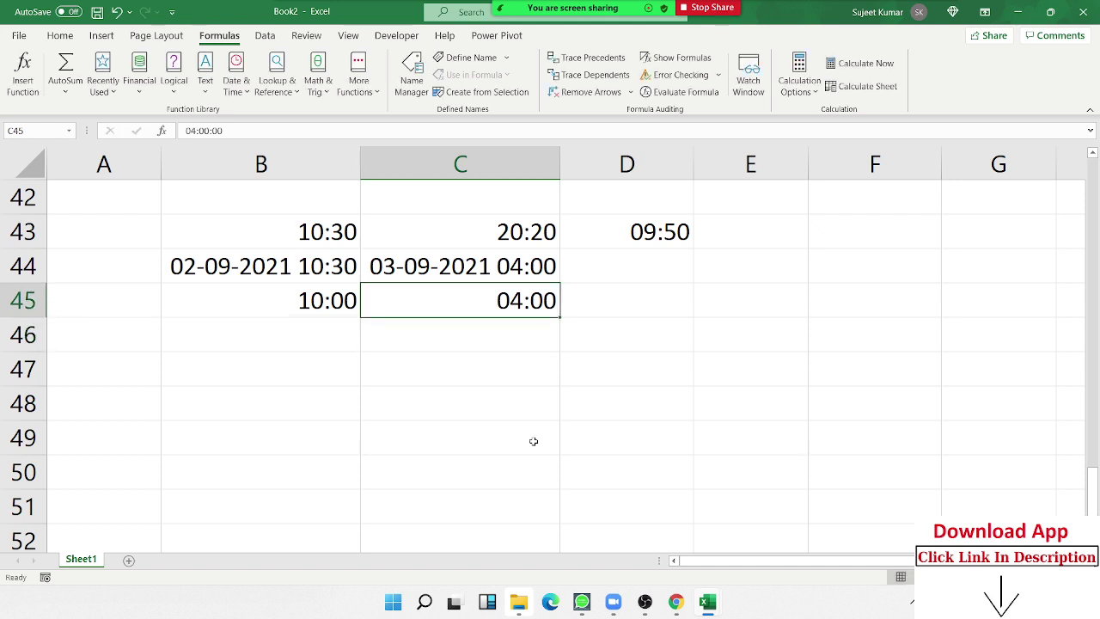
{"action": "key", "text": "Up"}
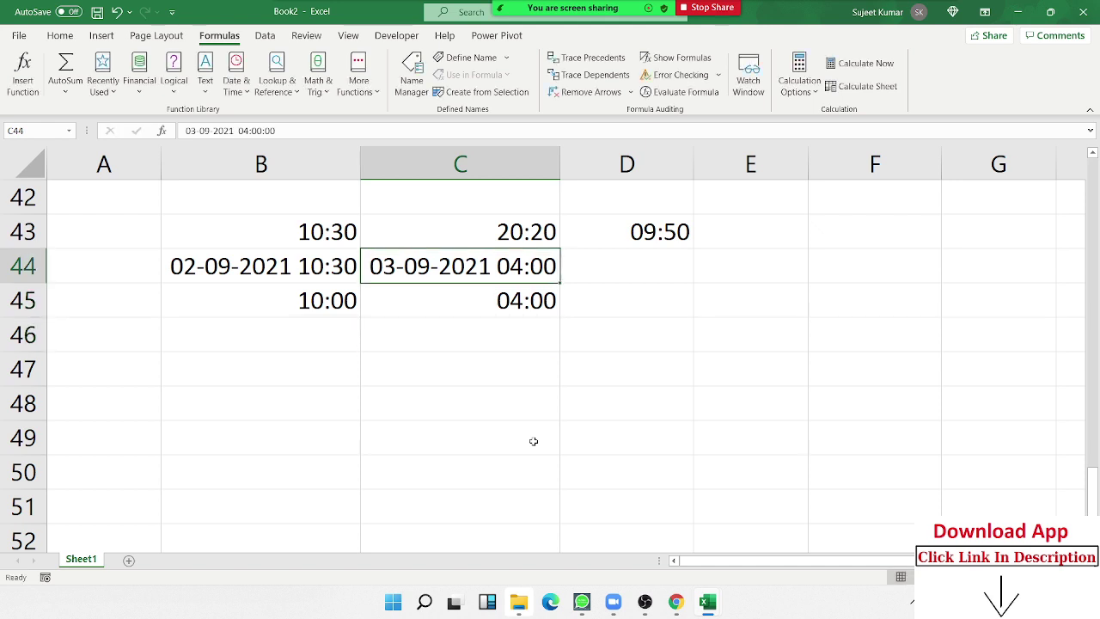
{"action": "key", "text": "Right"}
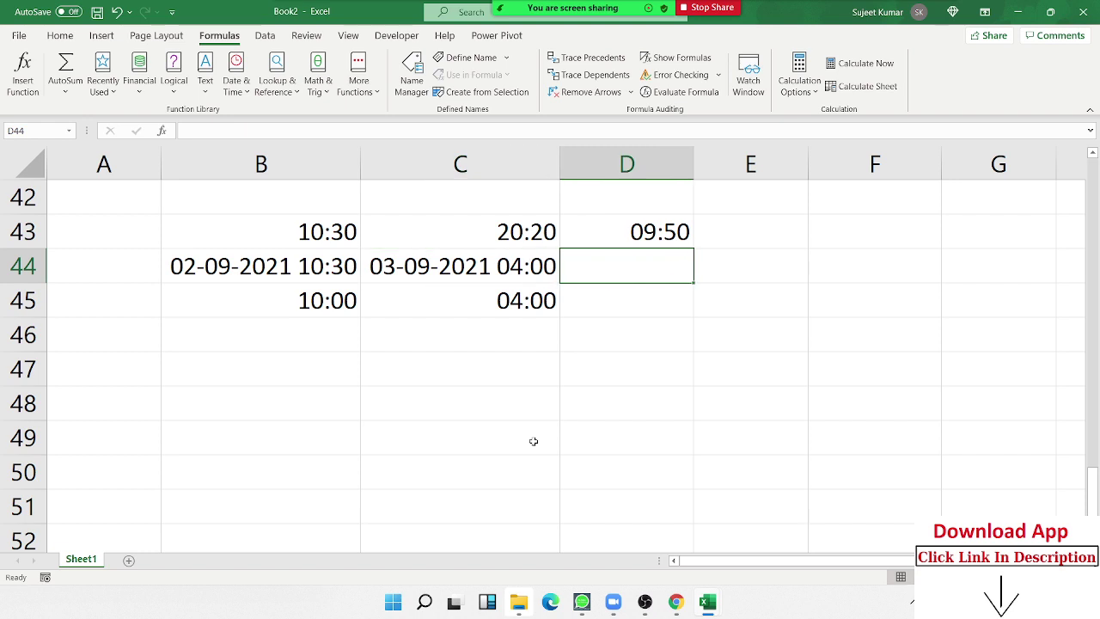
- Enter =C44-B44 in D44 and apply time format, showing the 17:30 duration
{"action": "type", "text": "="}
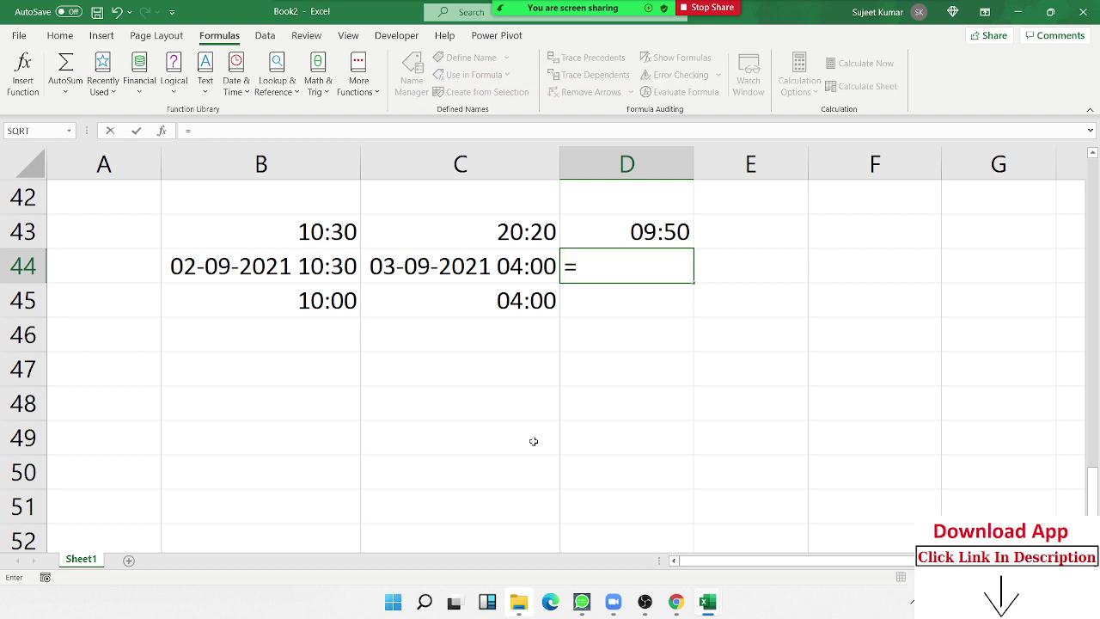
{"action": "key", "text": "Left"}
{"action": "type", "text": "-"}
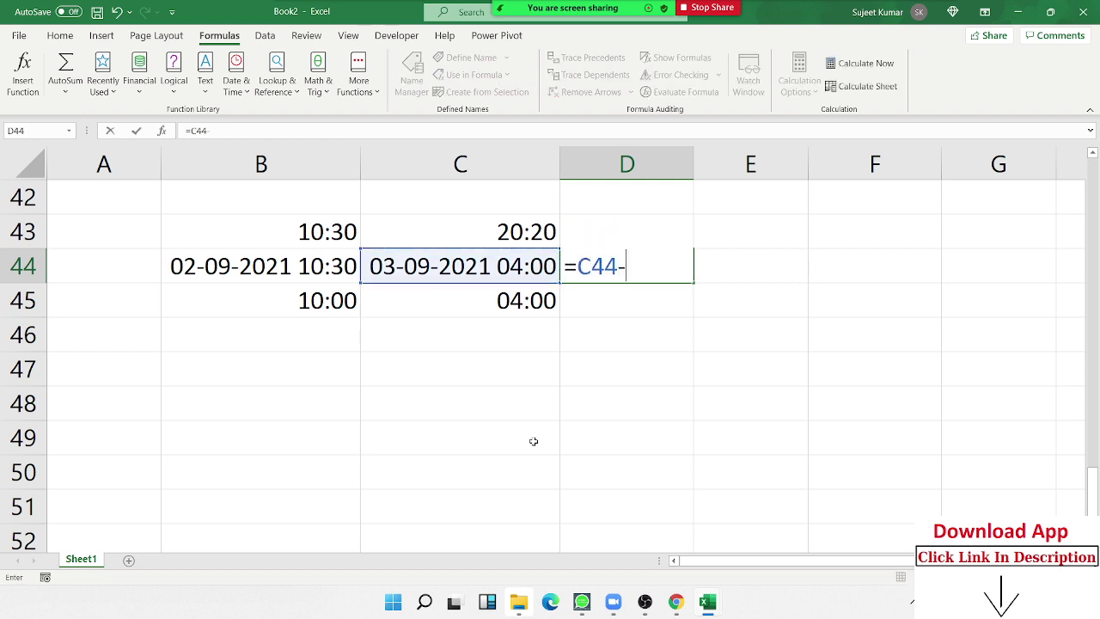
{"action": "key", "text": "Left"}
{"action": "key", "text": "Left"}
{"action": "key", "text": "Return"}
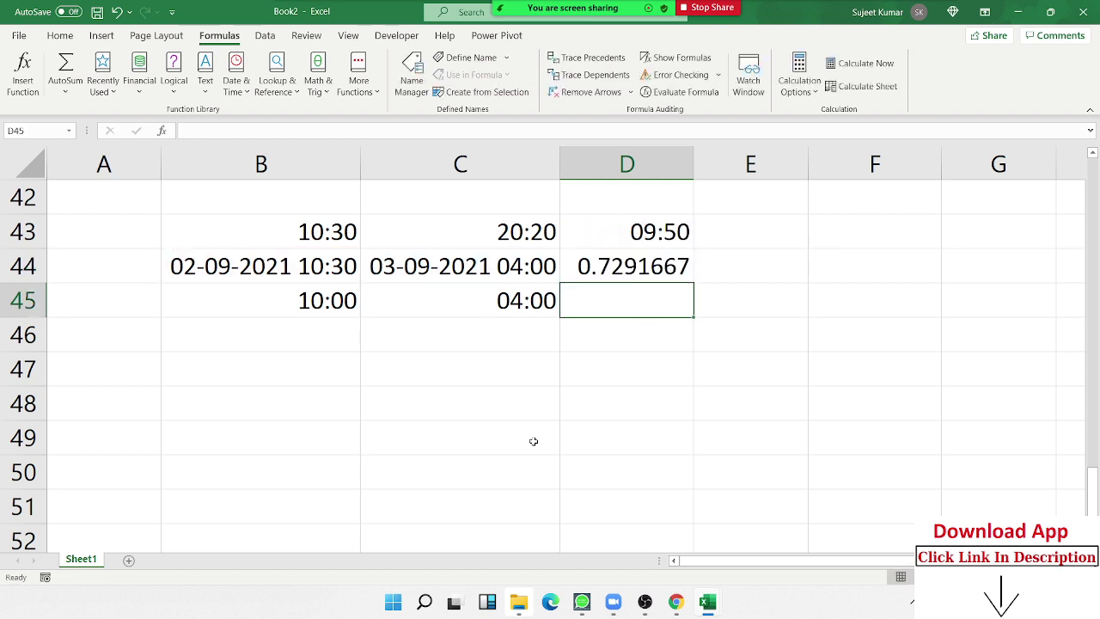
{"action": "key", "text": "Up"}
{"action": "key", "text": "ctrl+shift+2"}
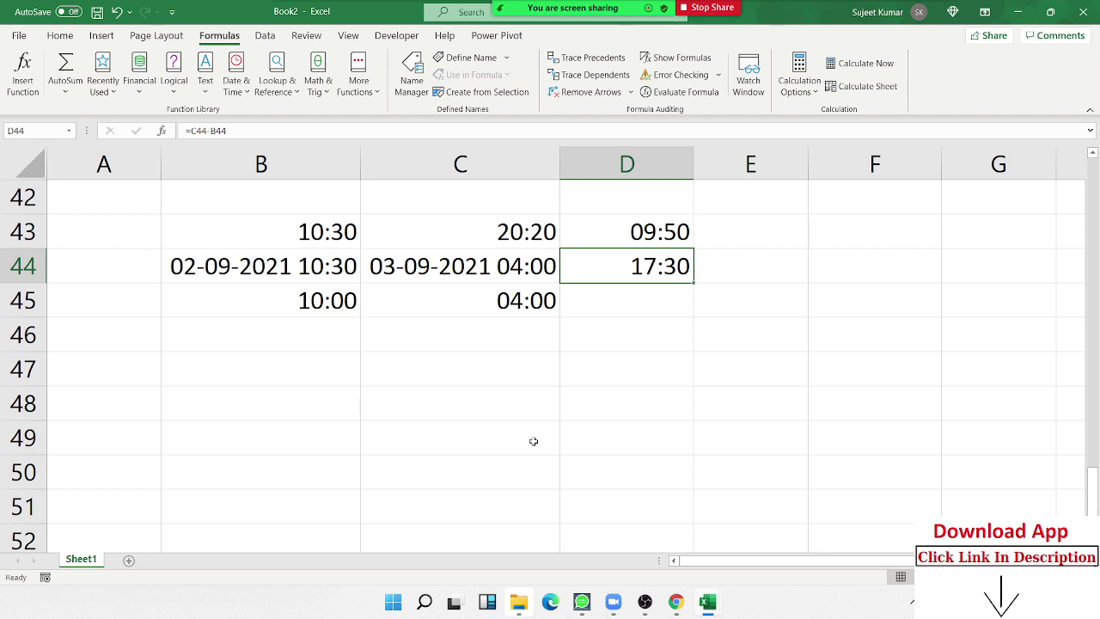
{"action": "key", "text": "Up"}
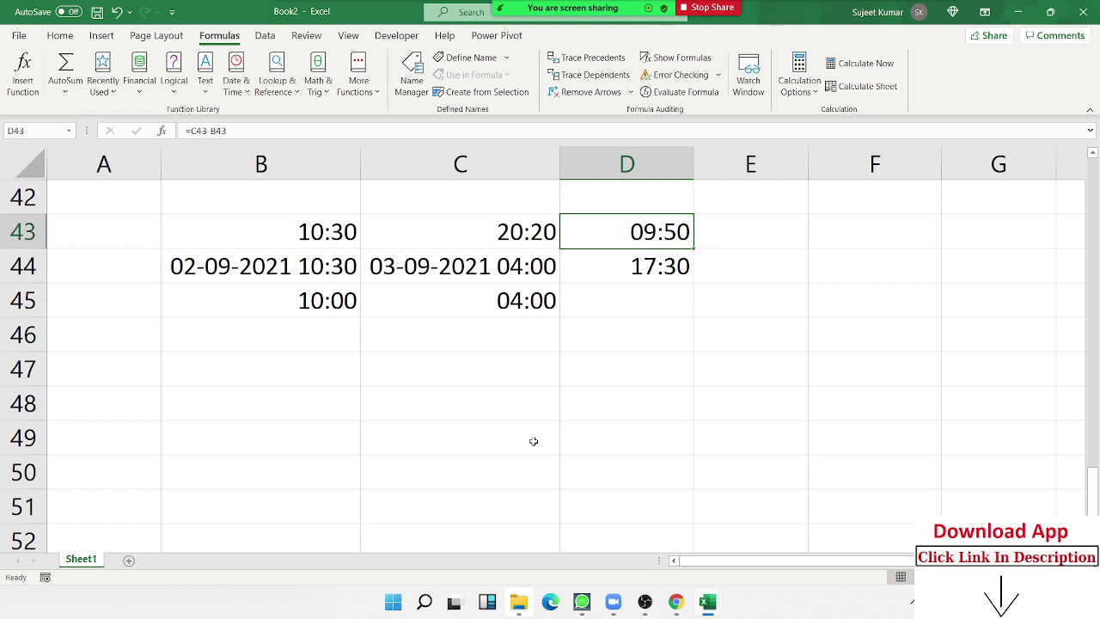
{"action": "key", "text": "Down"}
{"action": "key", "text": "Left"}
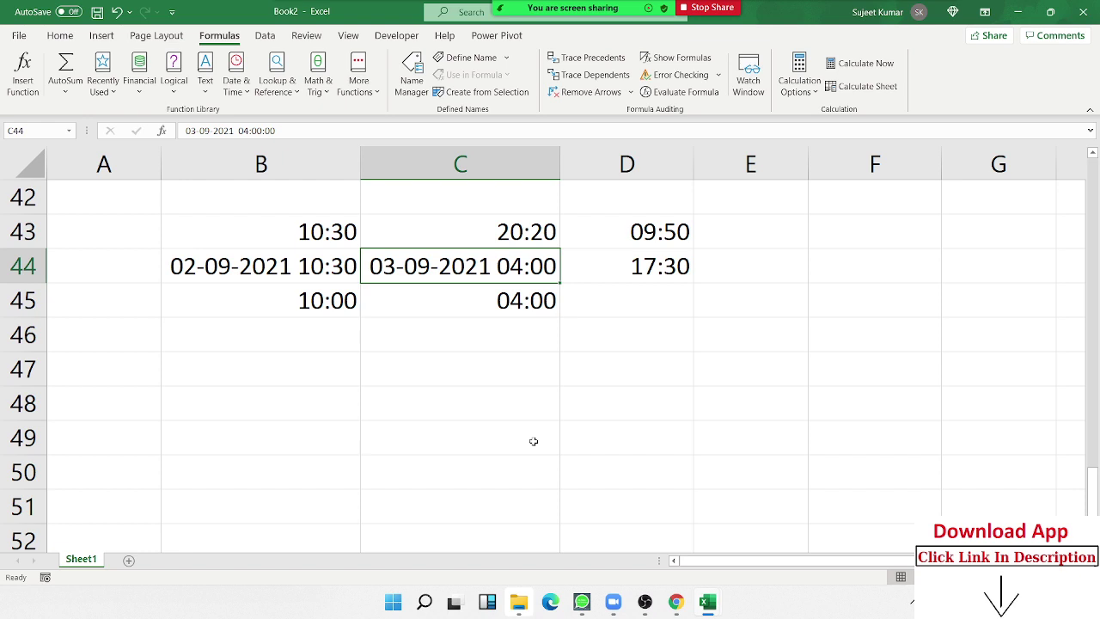
{"action": "key", "text": "Down"}
{"action": "key", "text": "Up"}
{"action": "key", "text": "Down"}
{"action": "key", "text": "Right"}
{"action": "type", "text": "="}
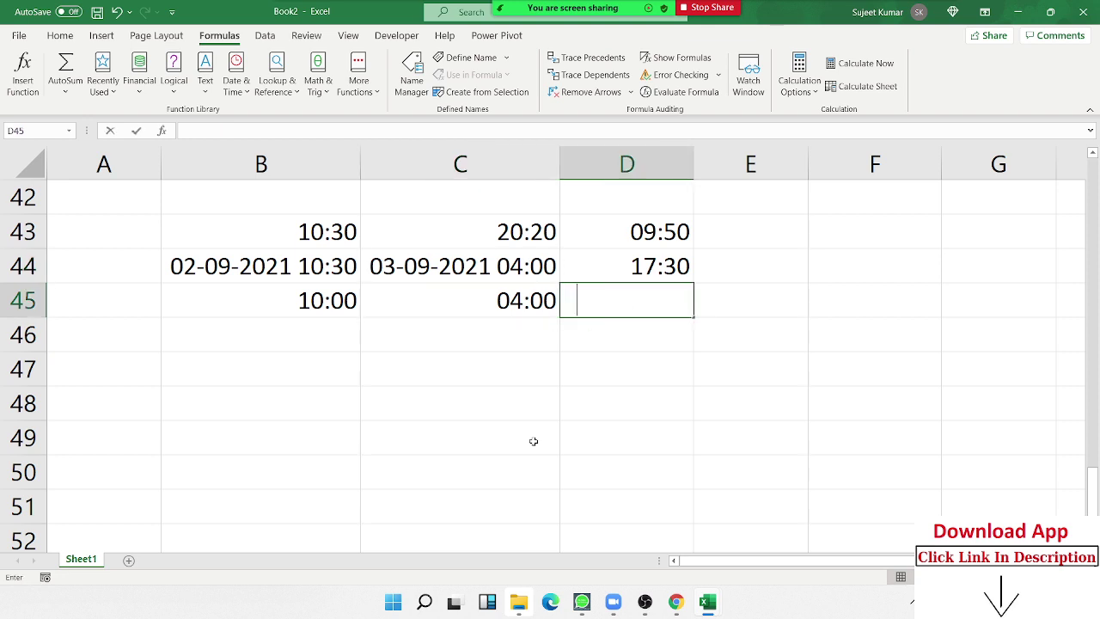
{"action": "key", "text": "Left"}
{"action": "type", "text": "-"}
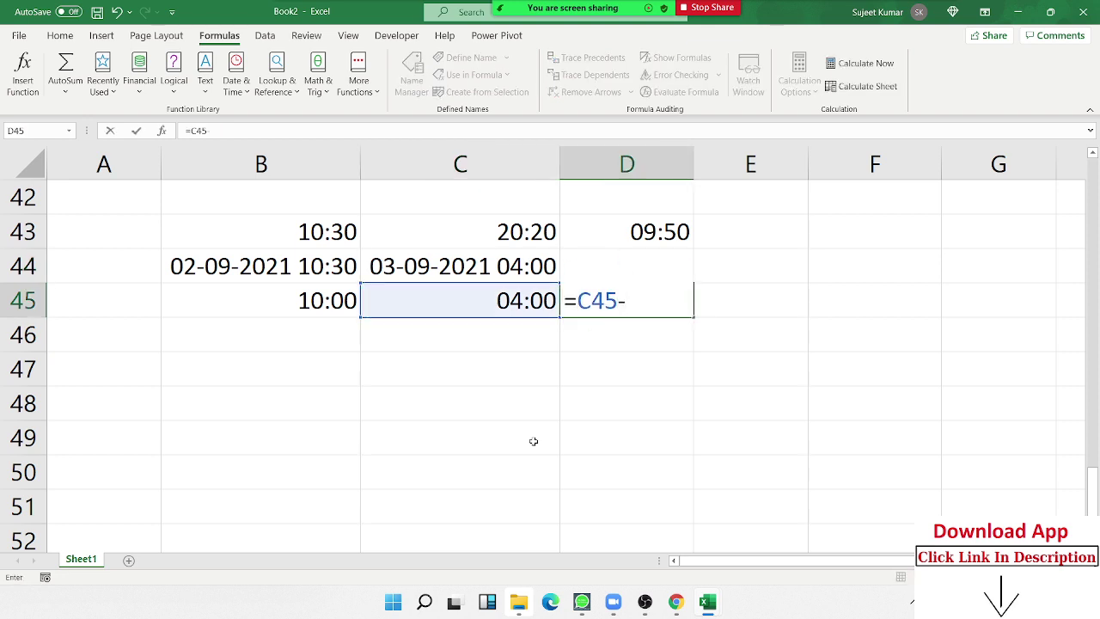
{"action": "key", "text": "Left"}
{"action": "key", "text": "Left"}
{"action": "key", "text": "Return"}
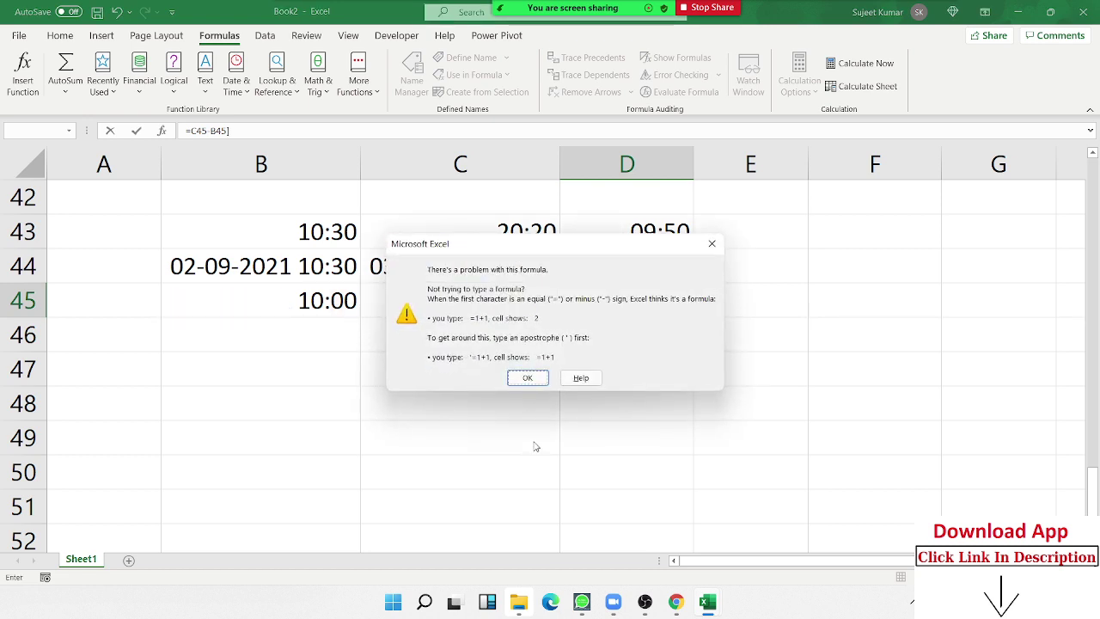
{"action": "key", "text": "Return"}
{"action": "key", "text": "Right"}
{"action": "key", "text": "BackSpace"}
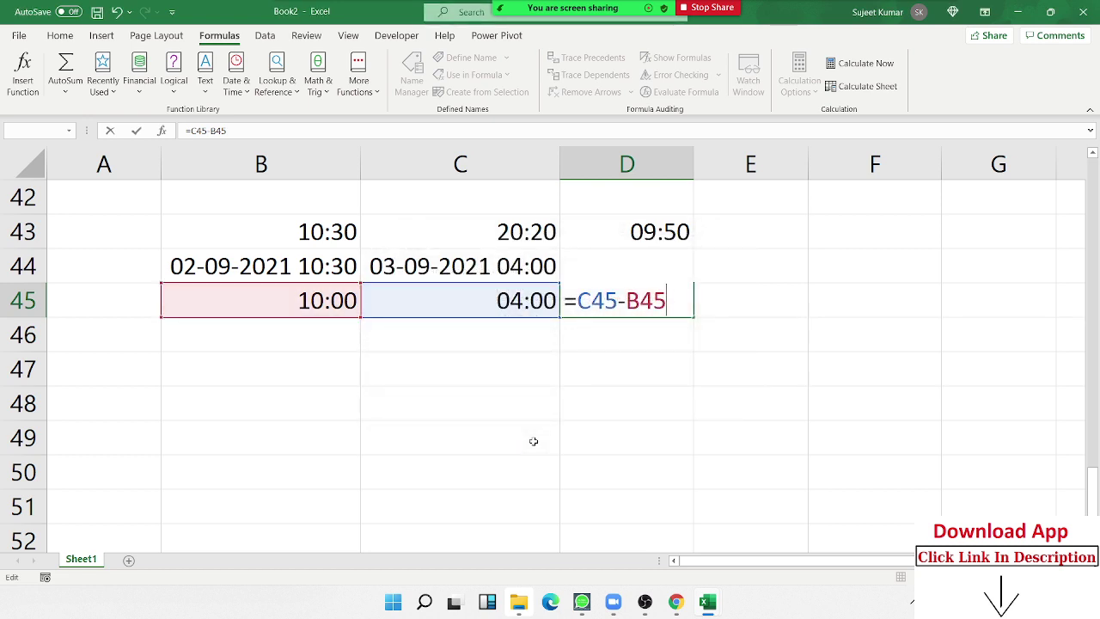
{"action": "key", "text": "Return"}
{"action": "key", "text": "Up"}
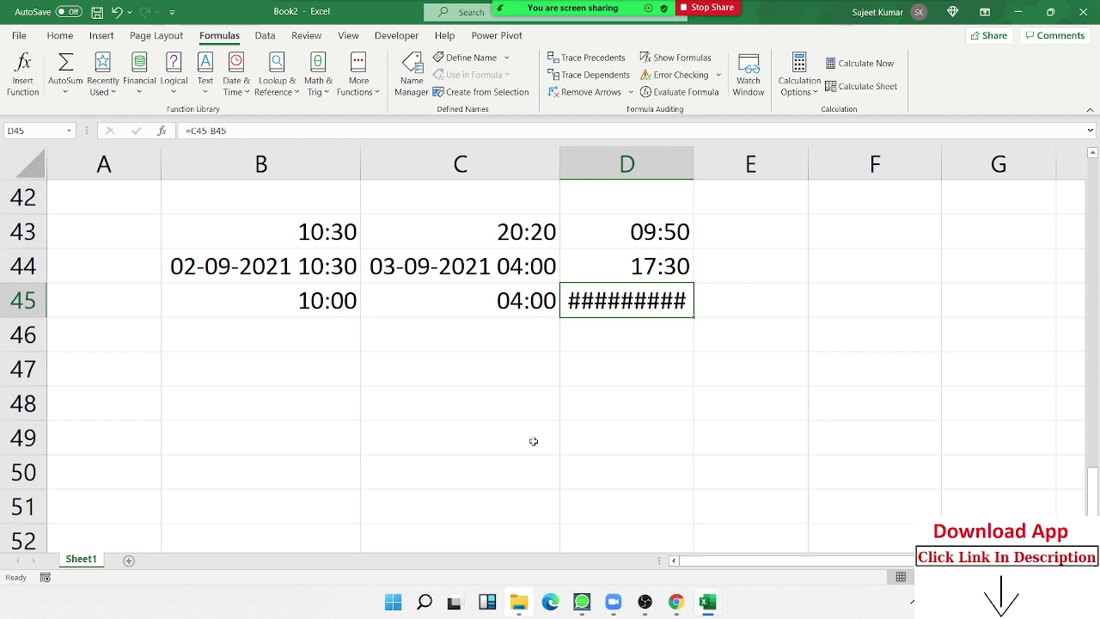
{"action": "key", "text": "Delete"}
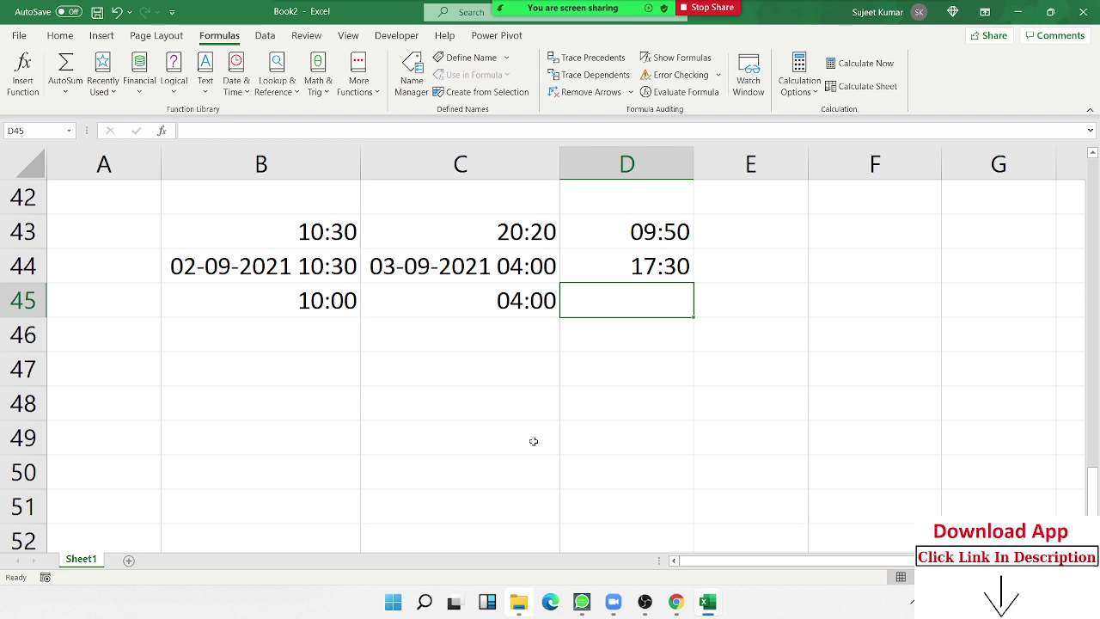
{"action": "key", "text": "Up"}
{"action": "key", "text": "Left"}
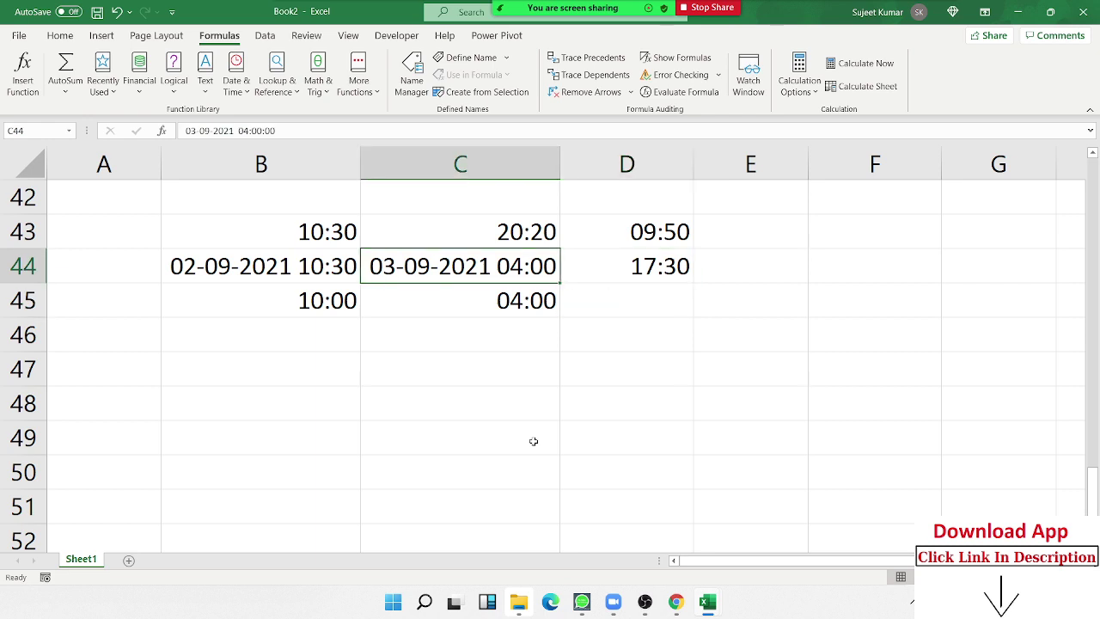
{"action": "key", "text": "Left"}
{"action": "key", "text": "Right"}
{"action": "key", "text": "Right"}
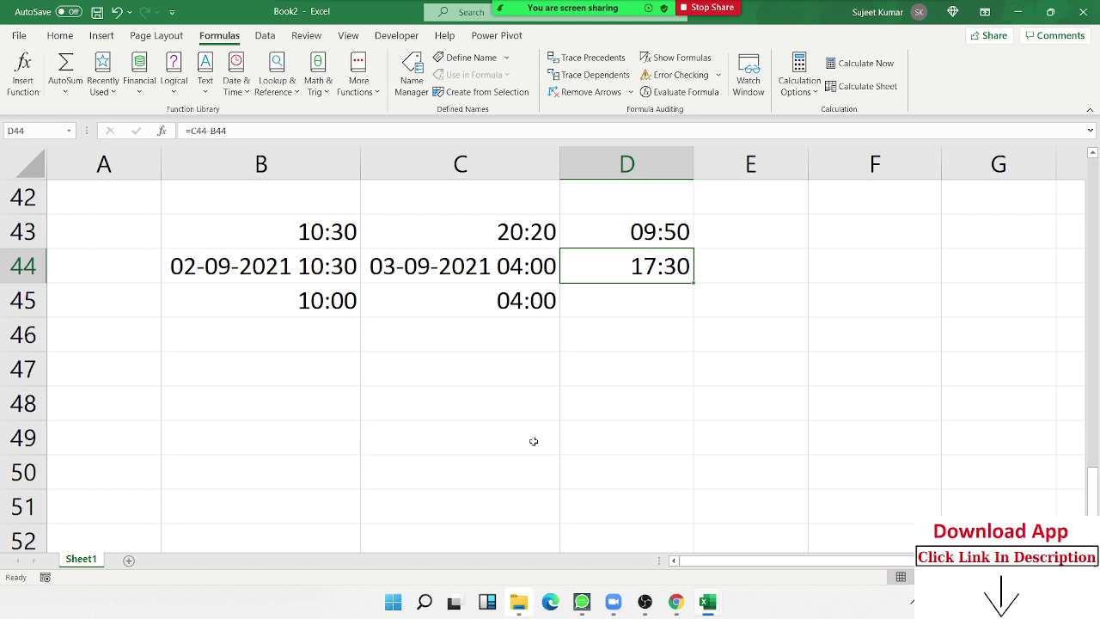
{"action": "key", "text": "Left"}
{"action": "key", "text": "Left"}
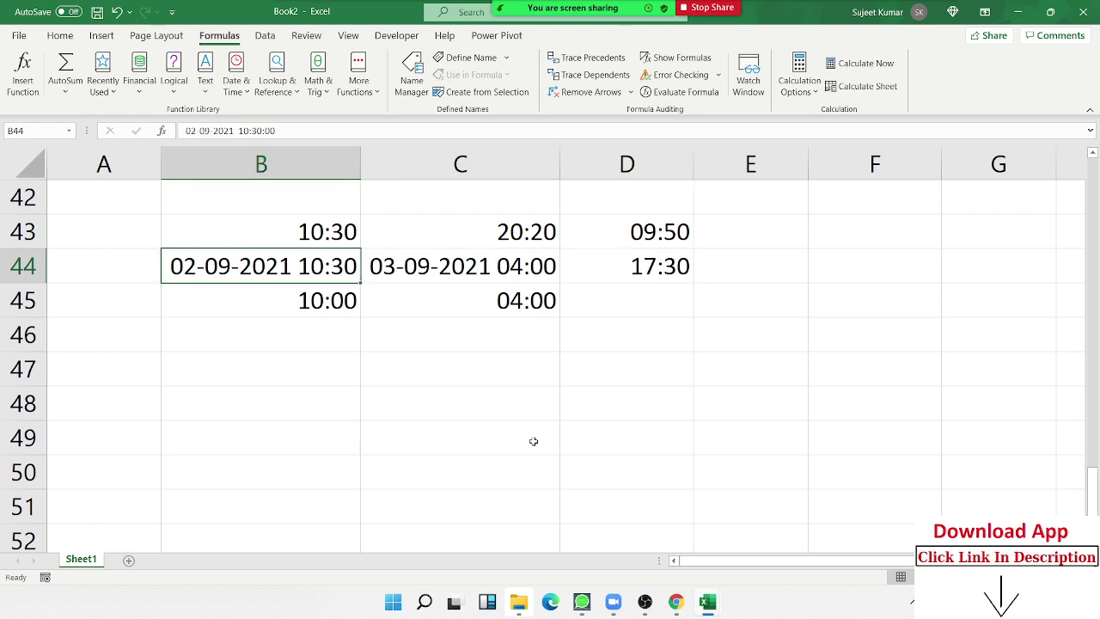
{"action": "key", "text": "ctrl+shift+asciitilde"}
{"action": "key", "text": "Right"}
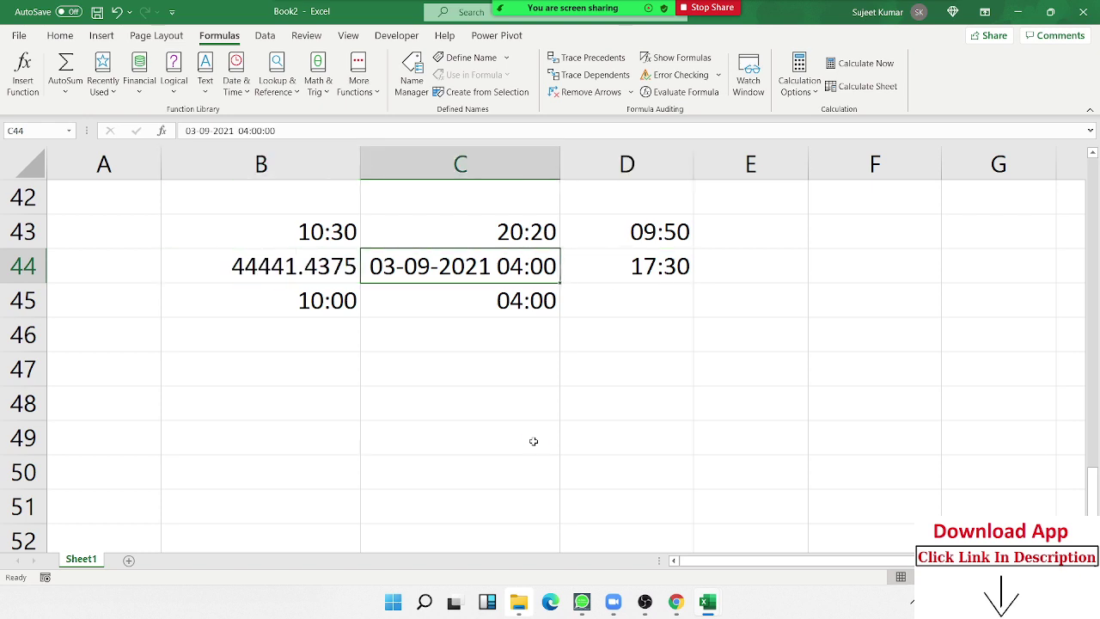
{"action": "key", "text": "ctrl+shift+asciitilde"}
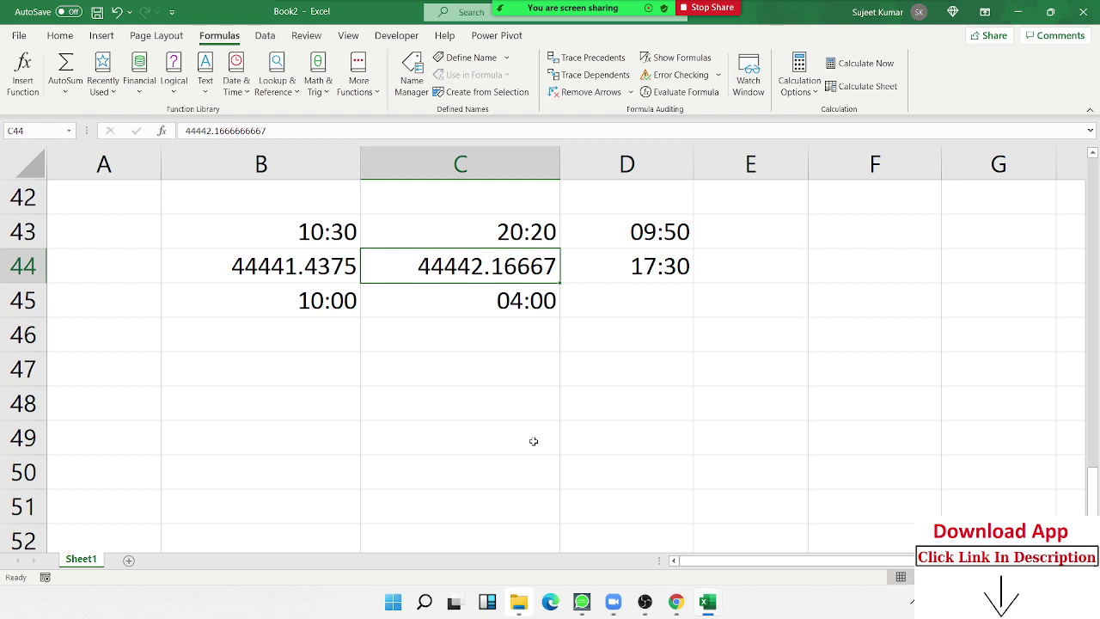
{"action": "key", "text": "Left"}
{"action": "key", "text": "F4"}
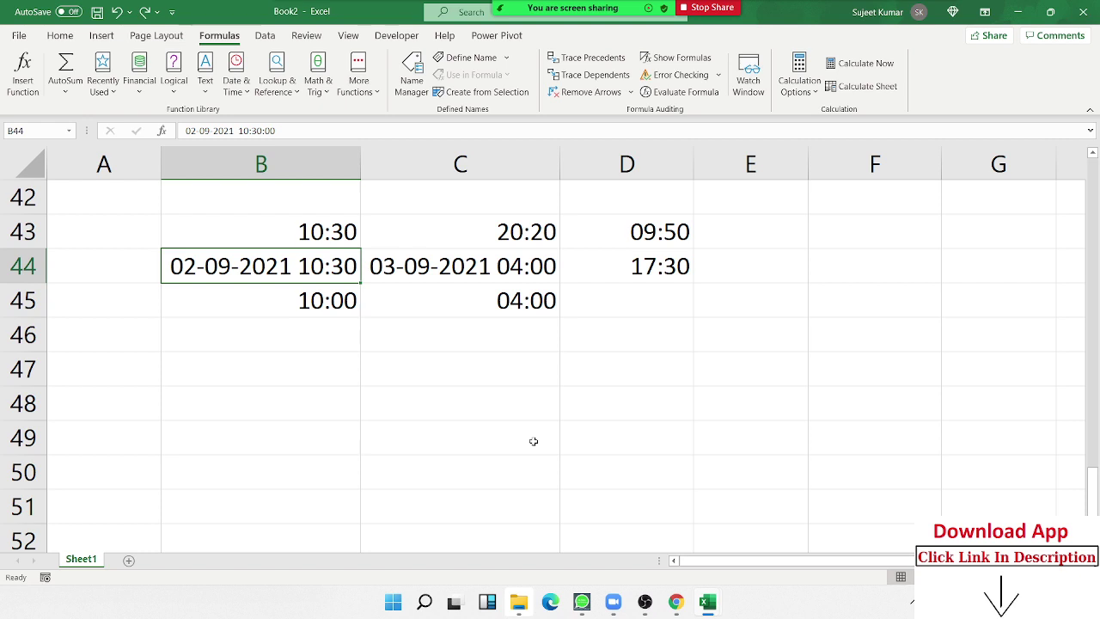